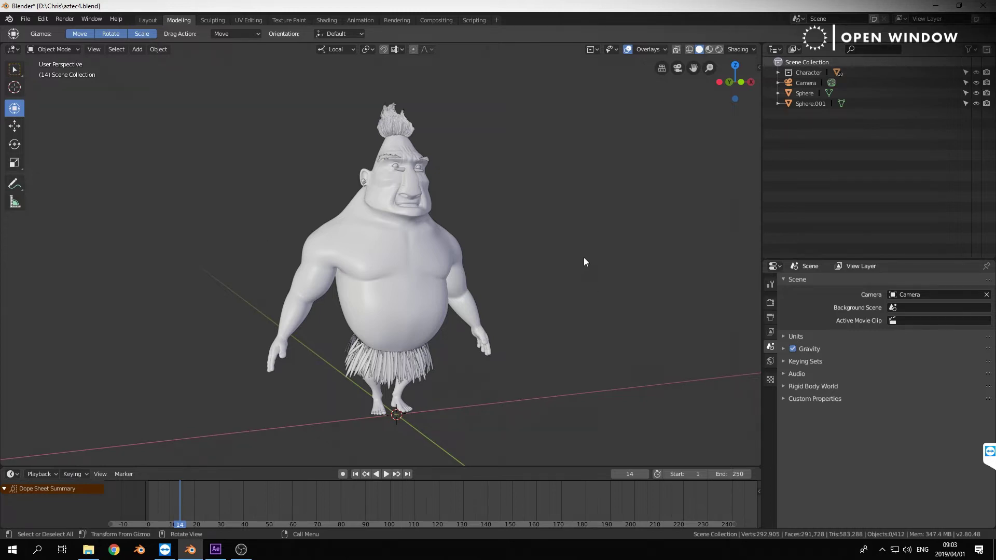
{"action": "middle_click_drag", "start_coordinate": [581, 272], "coordinate": [518, 266]}
{"action": "key", "text": "shift+a"}
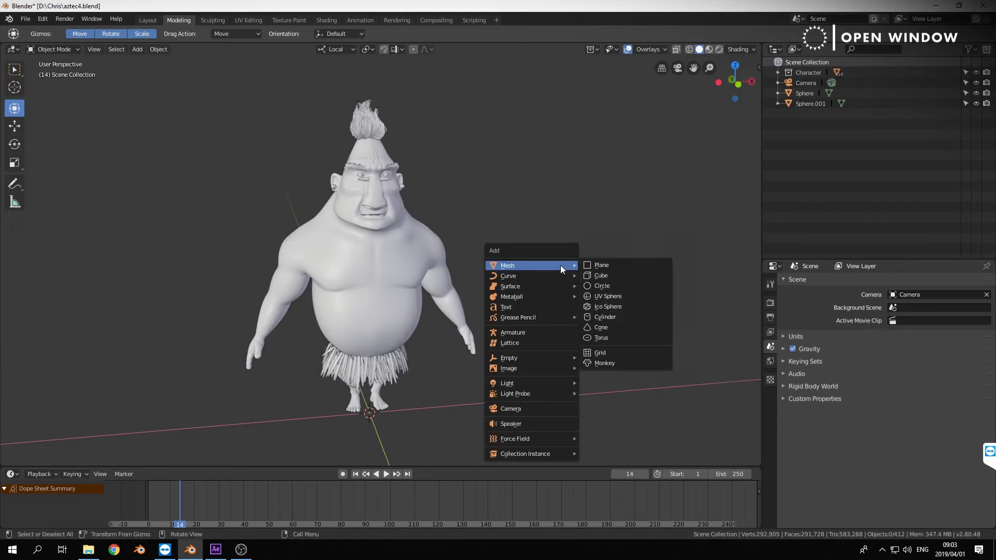
{"action": "left_click", "coordinate": [540, 332]}
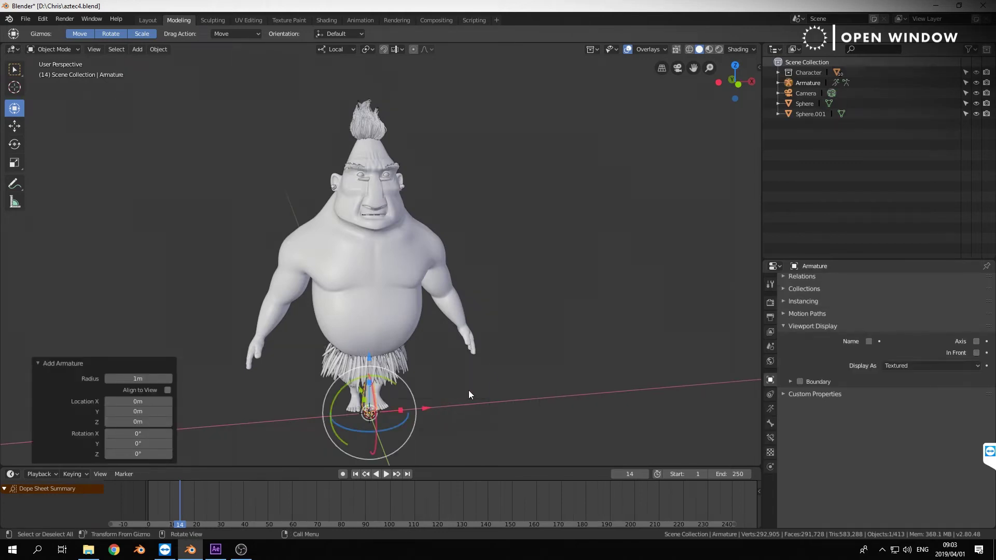
{"action": "key", "text": "Delete"}
Enable the Rigging: Rigify add-on and save the preferences.
{"action": "left_click", "coordinate": [41, 18]}
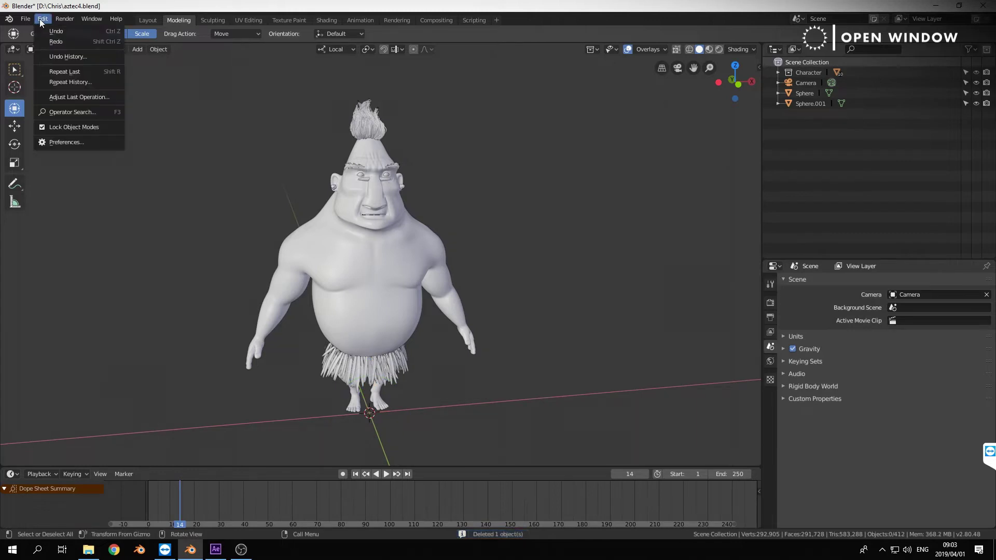
{"action": "left_click", "coordinate": [58, 142]}
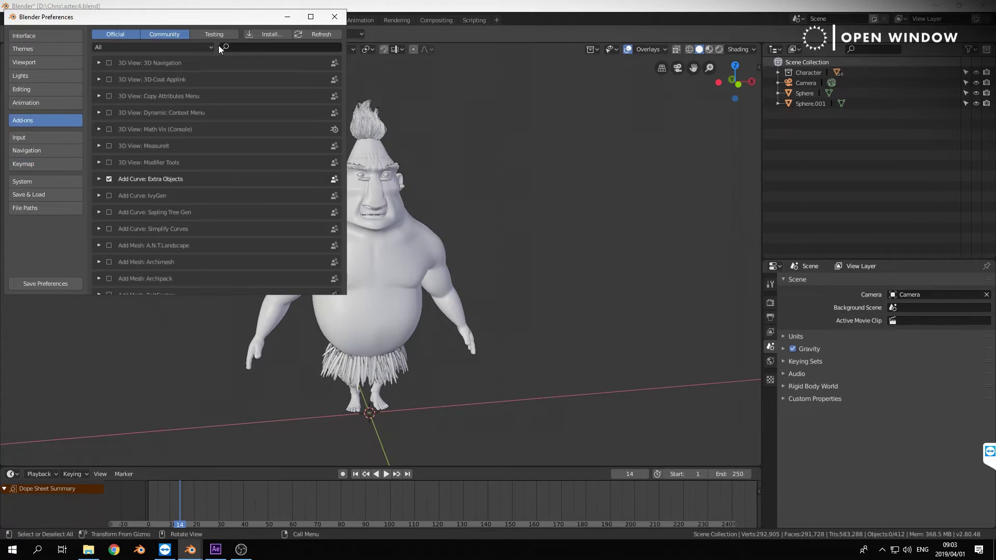
{"action": "left_click", "coordinate": [236, 44]}
{"action": "type", "text": "rigi"}
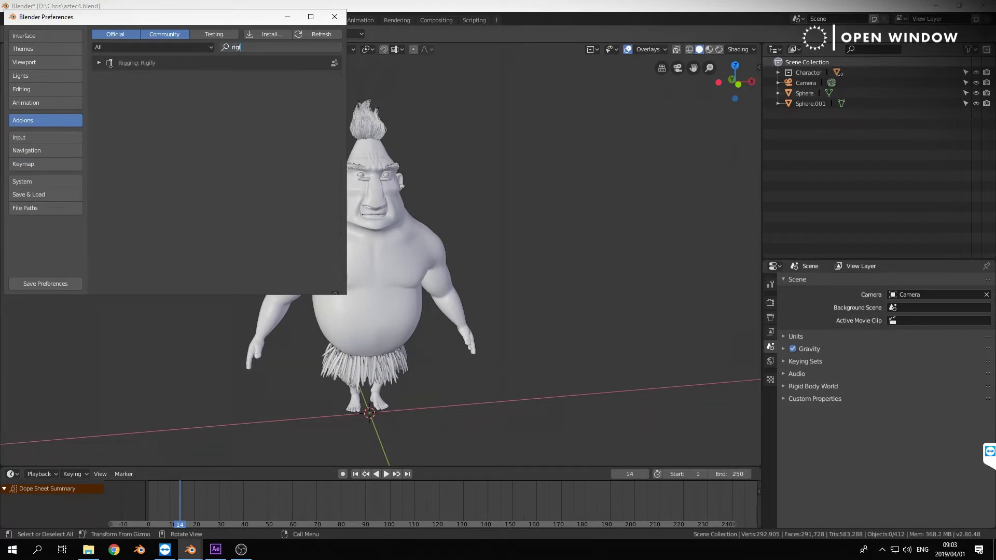
{"action": "left_click", "coordinate": [109, 63]}
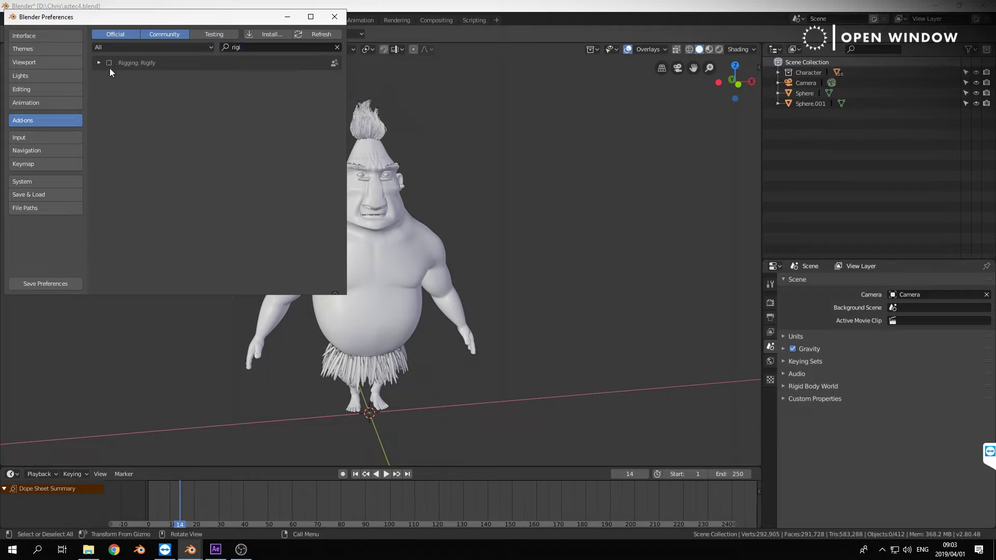
{"action": "left_click", "coordinate": [108, 69]}
{"action": "left_click", "coordinate": [42, 283]}
{"action": "left_click", "coordinate": [335, 17]}
Add a Human (Meta-Rig) armature and turn on X-ray display in the front view.
{"action": "key", "text": "shift+a"}
{"action": "mouse_move", "coordinate": [579, 244]}
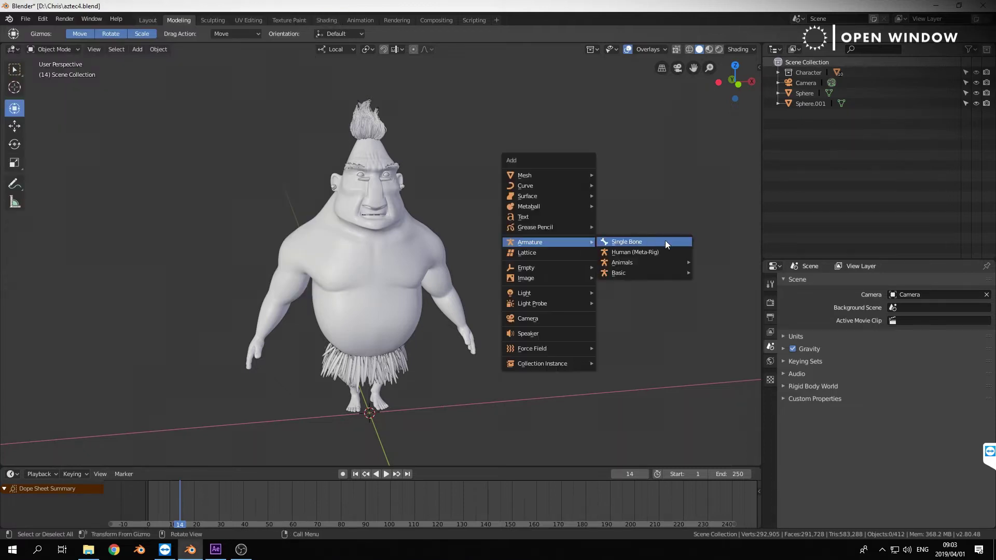
{"action": "left_click", "coordinate": [626, 251]}
{"action": "key", "text": "KP_1"}
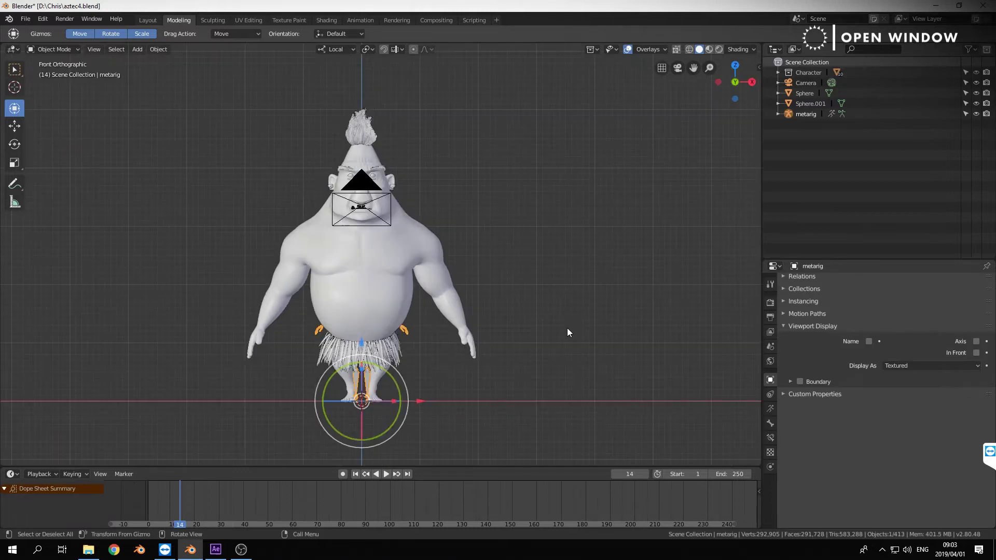
{"action": "left_click", "coordinate": [676, 49]}
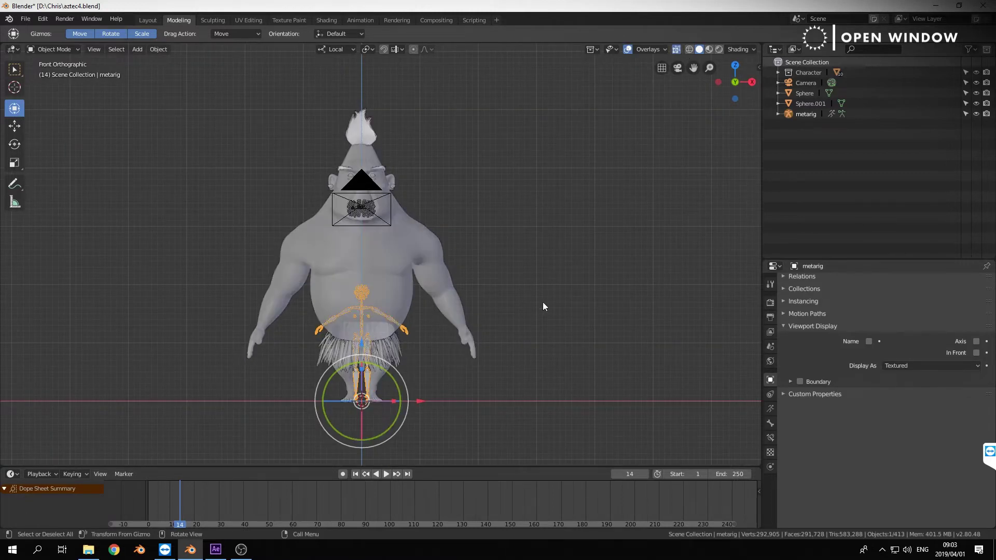
Examine the meta-rig's face, arm, spine and leg bones against the character's body in front view.
{"action": "scroll", "coordinate": [542, 303], "scroll_direction": "up", "scroll_amount": 5}
{"action": "middle_click_drag", "start_coordinate": [481, 394], "coordinate": [562, 340], "text": "shift"}
{"action": "scroll", "coordinate": [499, 207], "scroll_direction": "up", "scroll_amount": 5}
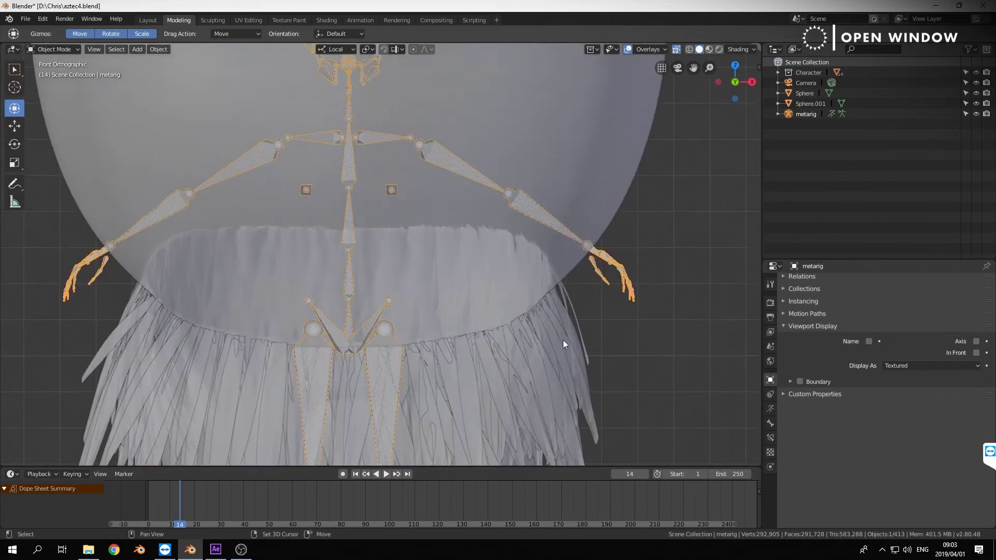
{"action": "scroll", "coordinate": [562, 340], "scroll_direction": "up", "scroll_amount": 1}
{"action": "middle_click_drag", "start_coordinate": [382, 83], "coordinate": [455, 345], "text": "shift"}
{"action": "scroll", "coordinate": [454, 338], "scroll_direction": "up", "scroll_amount": 4}
{"action": "scroll", "coordinate": [454, 338], "scroll_direction": "down", "scroll_amount": 5}
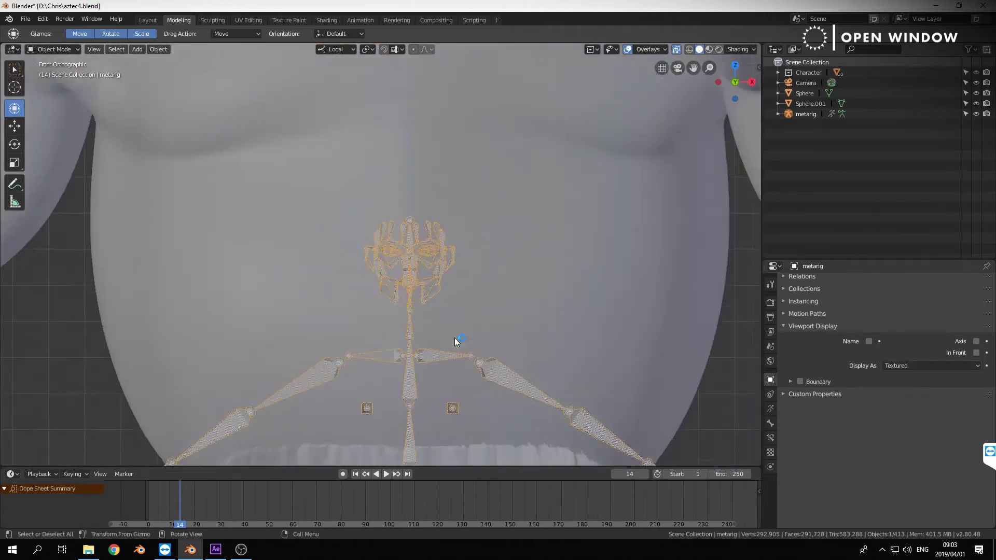
{"action": "scroll", "coordinate": [454, 337], "scroll_direction": "down", "scroll_amount": 5}
{"action": "middle_click_drag", "start_coordinate": [506, 391], "coordinate": [487, 284], "text": "shift"}
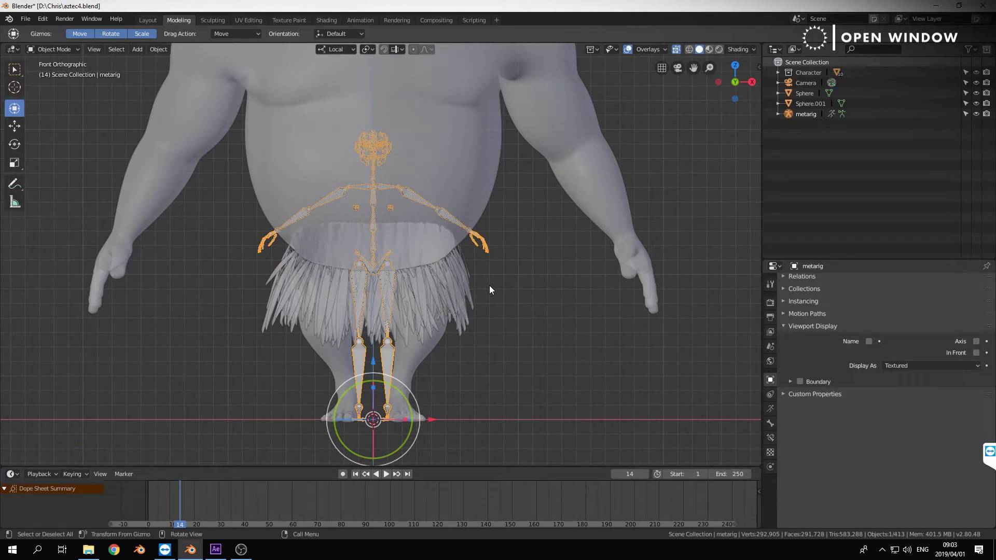
{"action": "scroll", "coordinate": [487, 308], "scroll_direction": "down", "scroll_amount": 3}
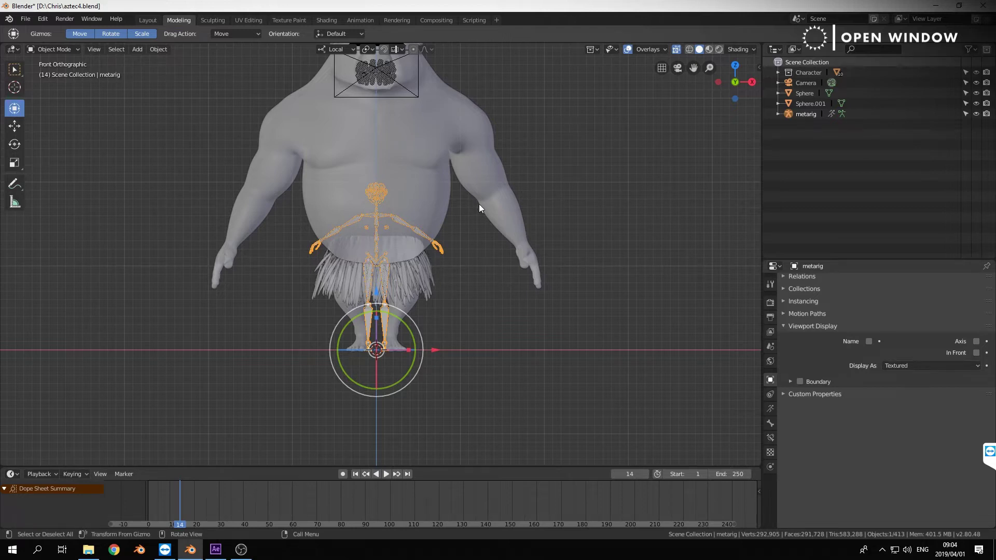
{"action": "scroll", "coordinate": [448, 324], "scroll_direction": "down", "scroll_amount": 1}
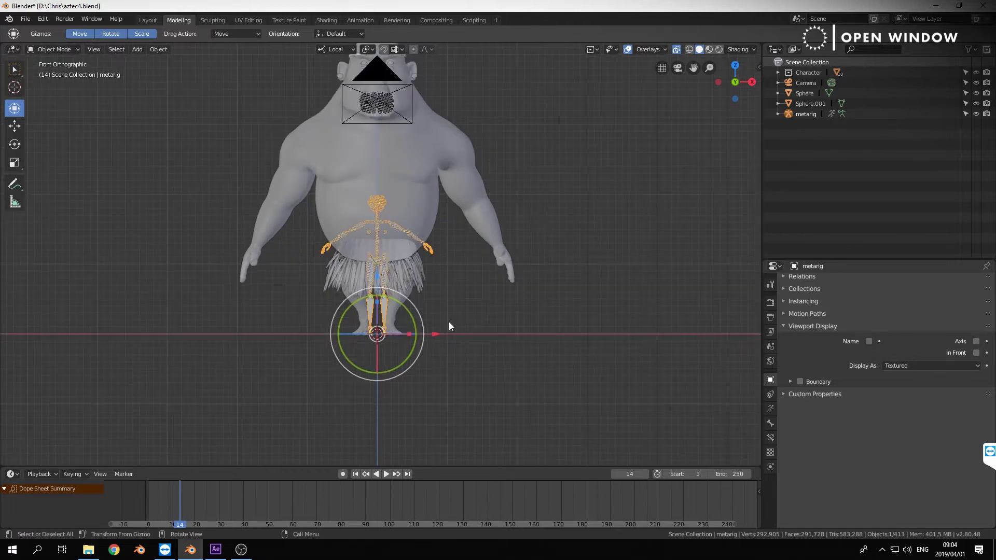
In Edit Mode, scale all meta-rig bones up by about 1.95 around the 3D Cursor pivot to approach the character's height.
{"action": "key", "text": "Tab"}
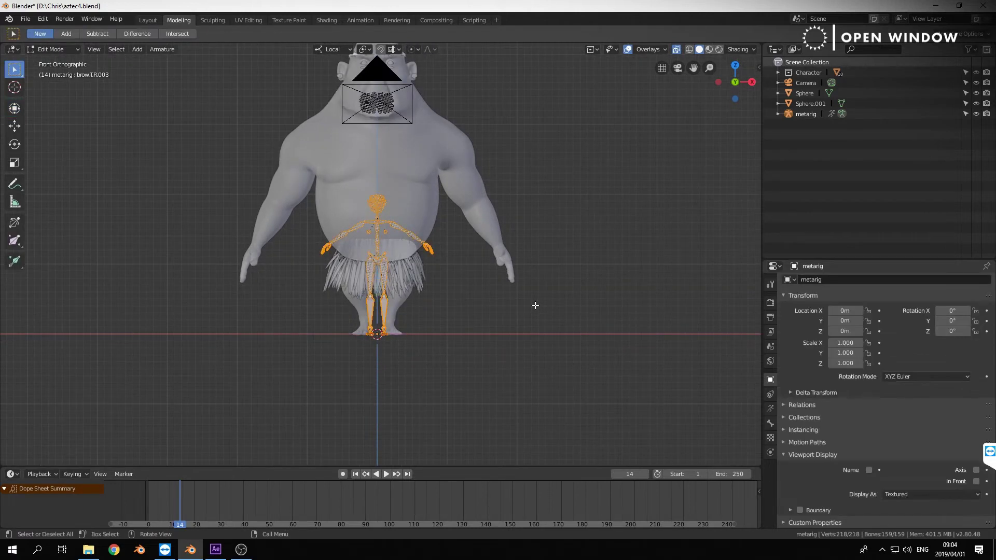
{"action": "scroll", "coordinate": [309, 352], "scroll_direction": "up", "scroll_amount": 5}
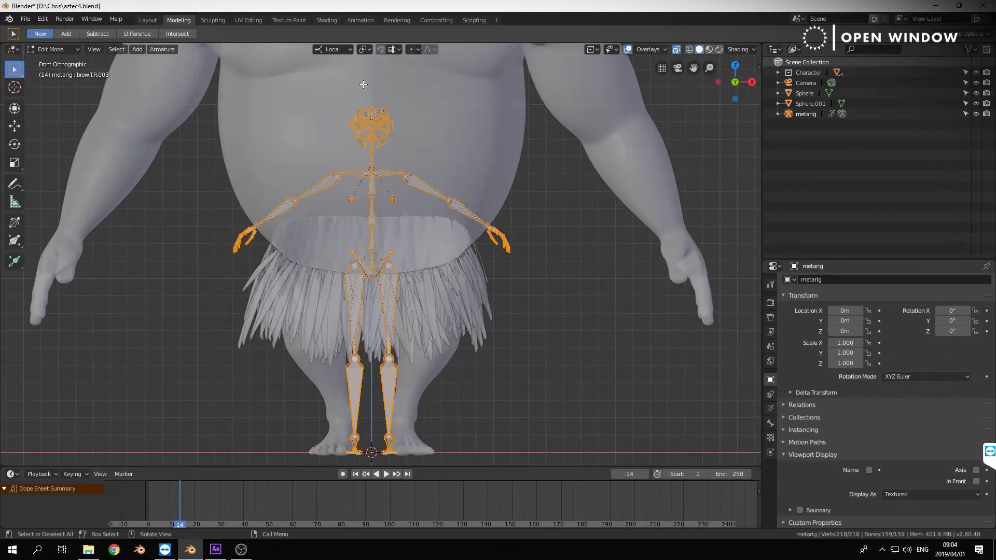
{"action": "scroll", "coordinate": [520, 203], "scroll_direction": "up", "scroll_amount": 4}
{"action": "scroll", "coordinate": [509, 182], "scroll_direction": "down", "scroll_amount": 7}
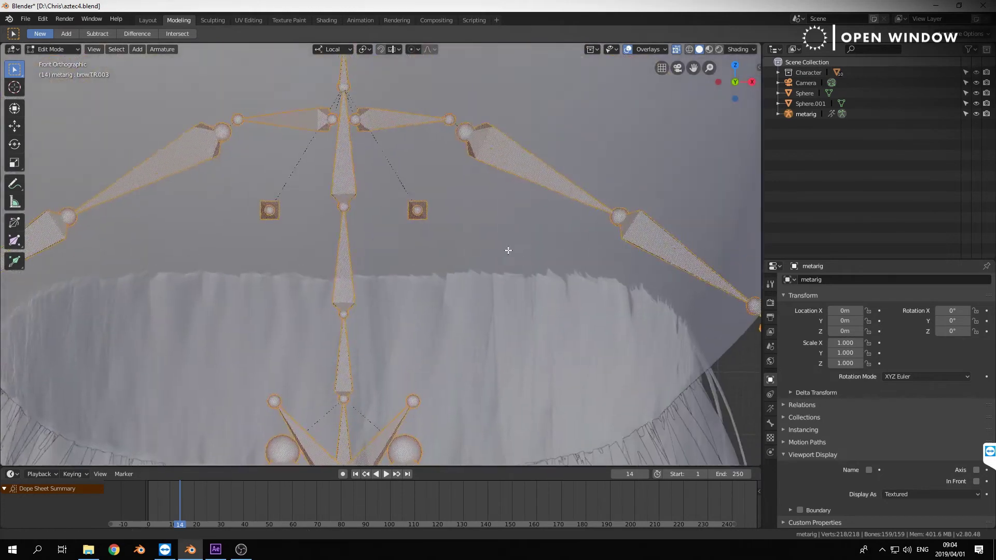
{"action": "scroll", "coordinate": [503, 207], "scroll_direction": "down", "scroll_amount": 3}
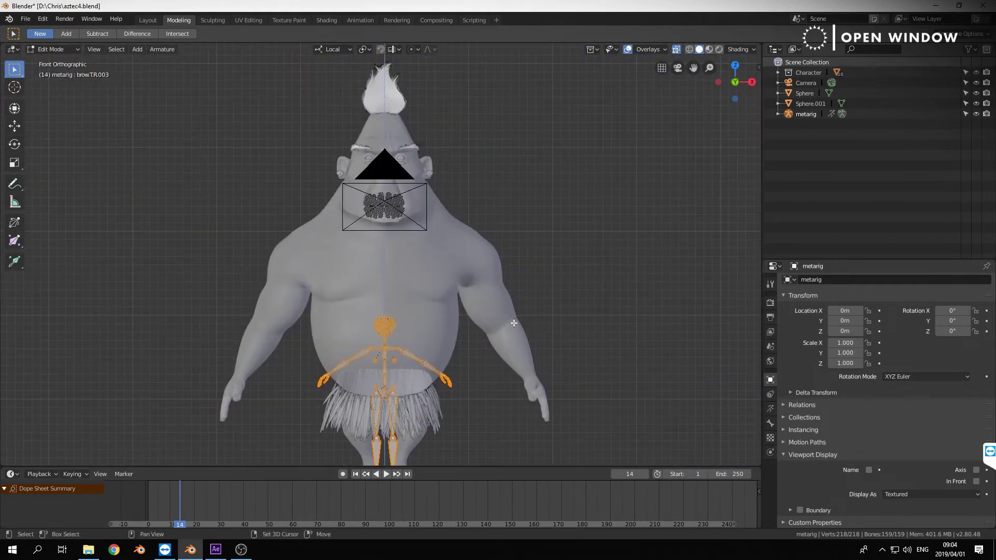
{"action": "scroll", "coordinate": [471, 358], "scroll_direction": "up", "scroll_amount": 2}
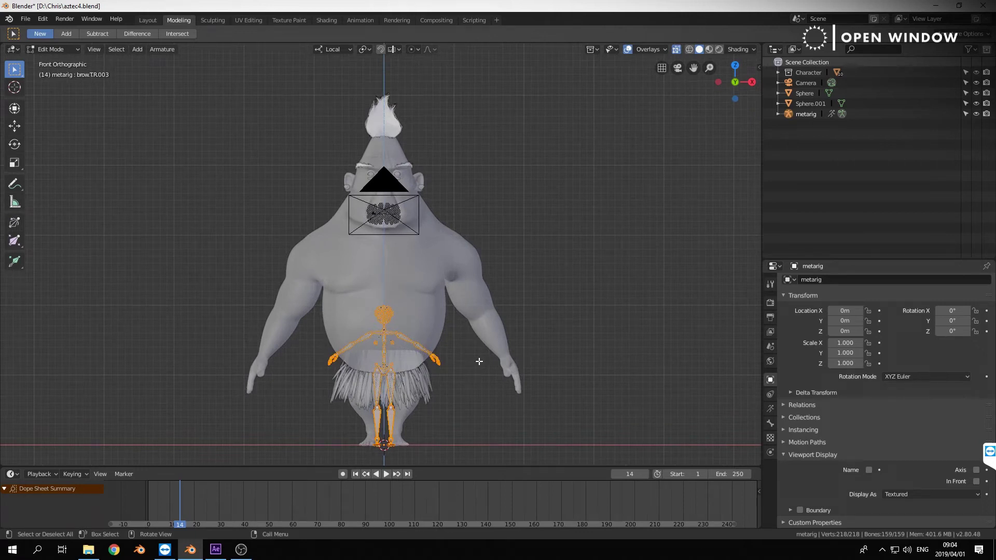
{"action": "key", "text": "s"}
{"action": "right_click", "coordinate": [588, 357]}
{"action": "key", "text": "period"}
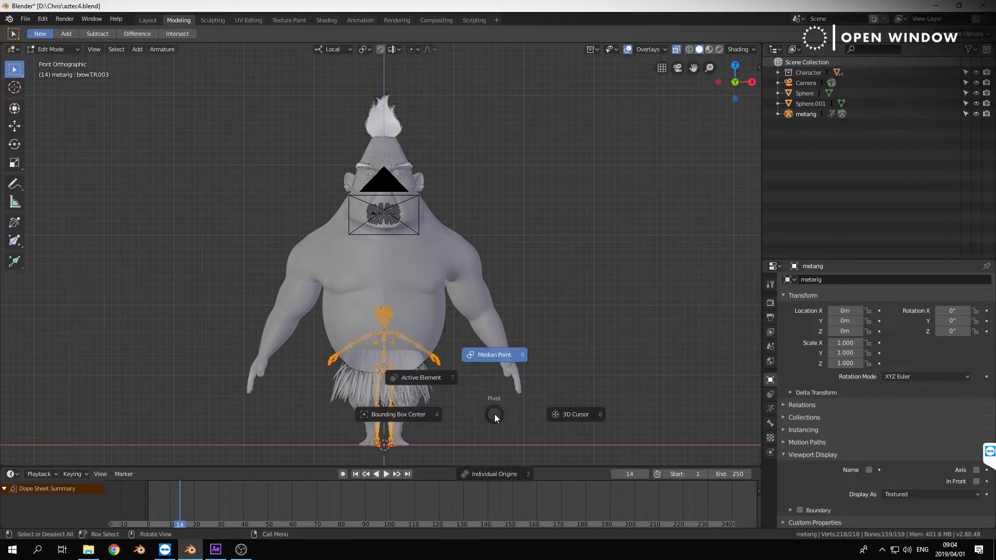
{"action": "left_click", "coordinate": [572, 413]}
{"action": "key", "text": "s"}
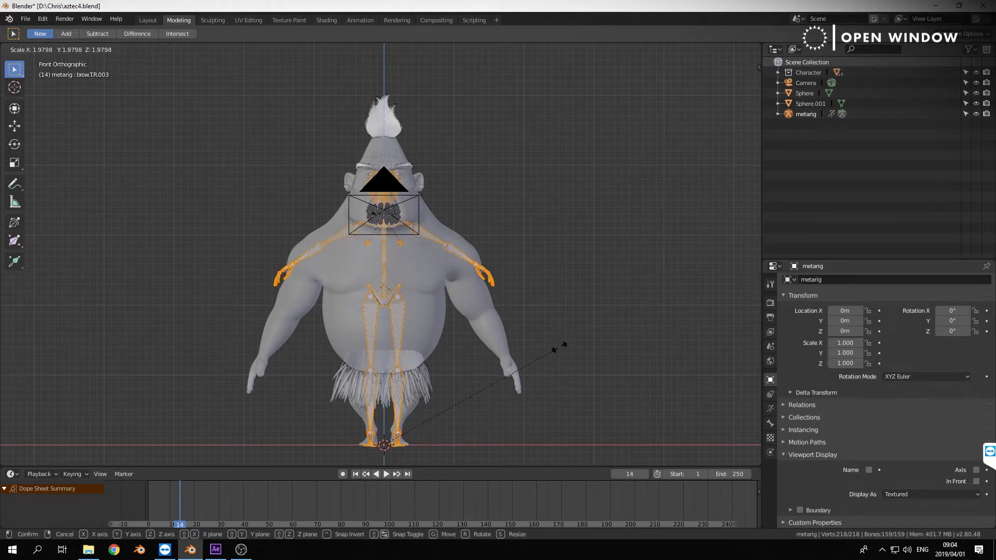
{"action": "left_click", "coordinate": [558, 351]}
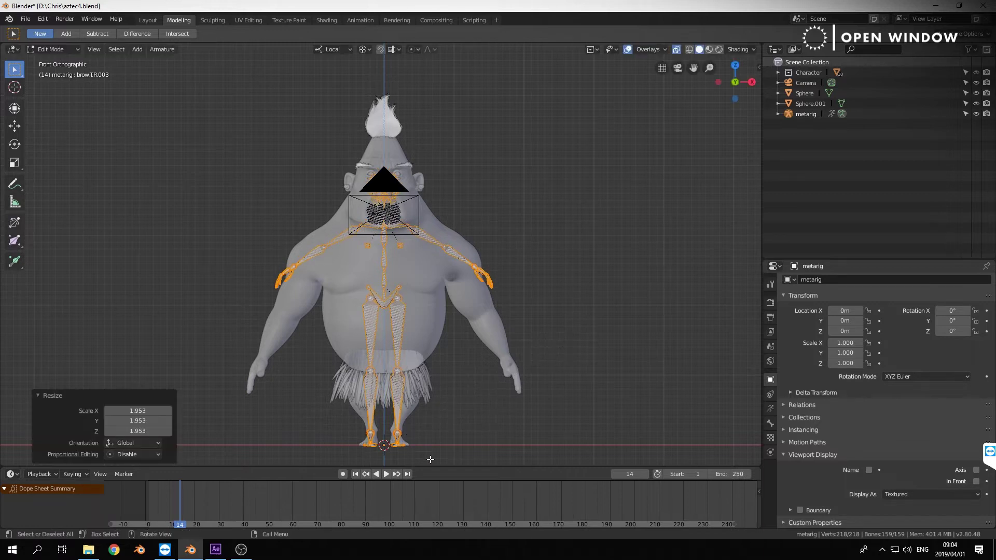
Check that the armature's X-Axis Mirror option is on and try moving the left forearm bone.
{"action": "left_click", "coordinate": [771, 285]}
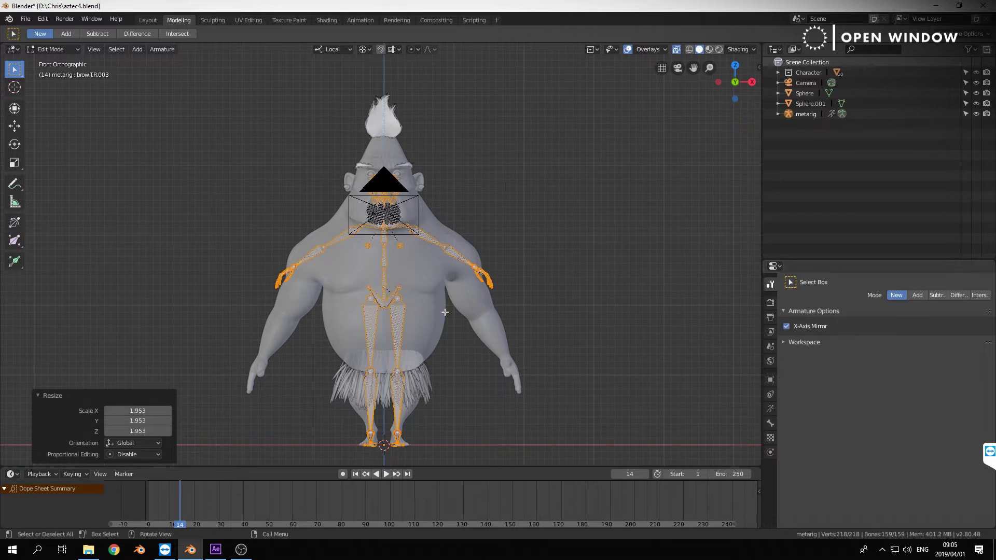
{"action": "left_click", "coordinate": [458, 259]}
{"action": "key", "text": "g"}
{"action": "right_click", "coordinate": [461, 255]}
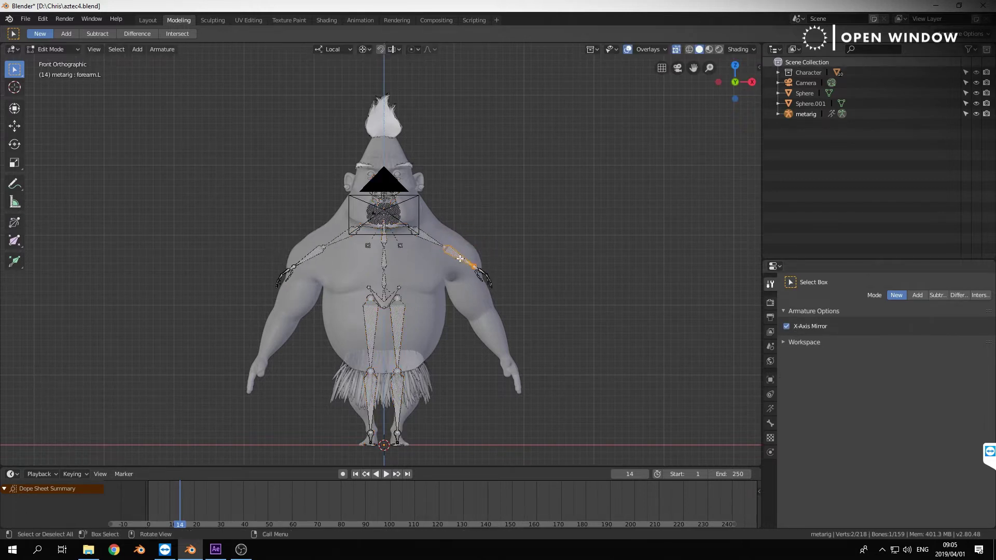
In side view, move the left foot and toe bones about 0.39 m along Y onto the character's foot, nudging the toe bone slightly down.
{"action": "scroll", "coordinate": [496, 391], "scroll_direction": "up", "scroll_amount": 2}
{"action": "middle_click_drag", "start_coordinate": [474, 356], "coordinate": [471, 197], "text": "shift"}
{"action": "scroll", "coordinate": [468, 245], "scroll_direction": "up", "scroll_amount": 1}
{"action": "scroll", "coordinate": [471, 311], "scroll_direction": "up", "scroll_amount": 3}
{"action": "middle_click_drag", "start_coordinate": [484, 391], "coordinate": [480, 232], "text": "shift"}
{"action": "scroll", "coordinate": [547, 307], "scroll_direction": "up", "scroll_amount": 3}
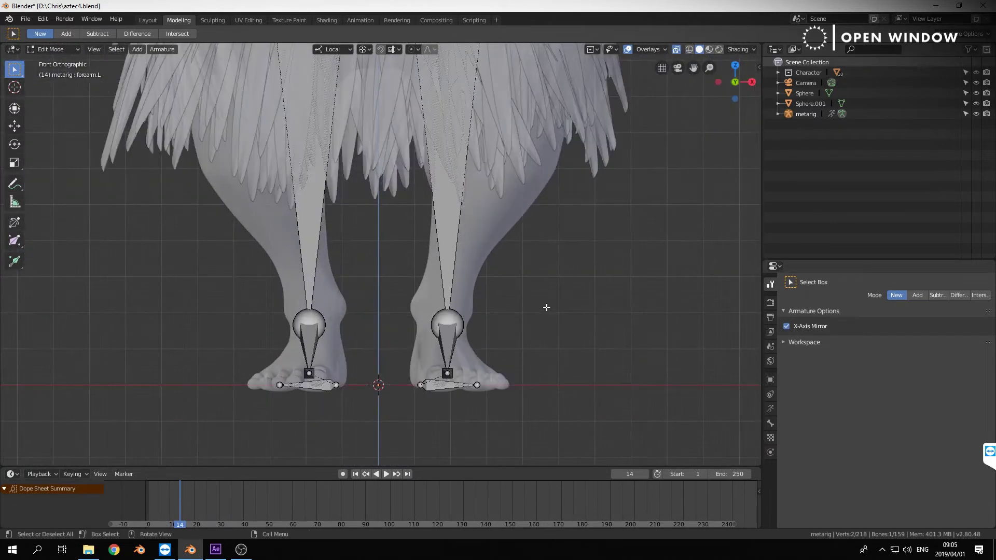
{"action": "middle_click_drag", "start_coordinate": [546, 306], "coordinate": [539, 318]}
{"action": "key", "text": "KP_3"}
{"action": "scroll", "coordinate": [202, 210], "scroll_direction": "down", "scroll_amount": 7}
{"action": "middle_click_drag", "start_coordinate": [274, 280], "coordinate": [277, 292], "text": "shift"}
{"action": "scroll", "coordinate": [277, 292], "scroll_direction": "up", "scroll_amount": 5}
{"action": "left_click", "coordinate": [148, 366]}
{"action": "left_click", "coordinate": [197, 345], "text": "shift"}
{"action": "key", "text": "g"}
{"action": "key", "text": "y"}
{"action": "key", "text": "y"}
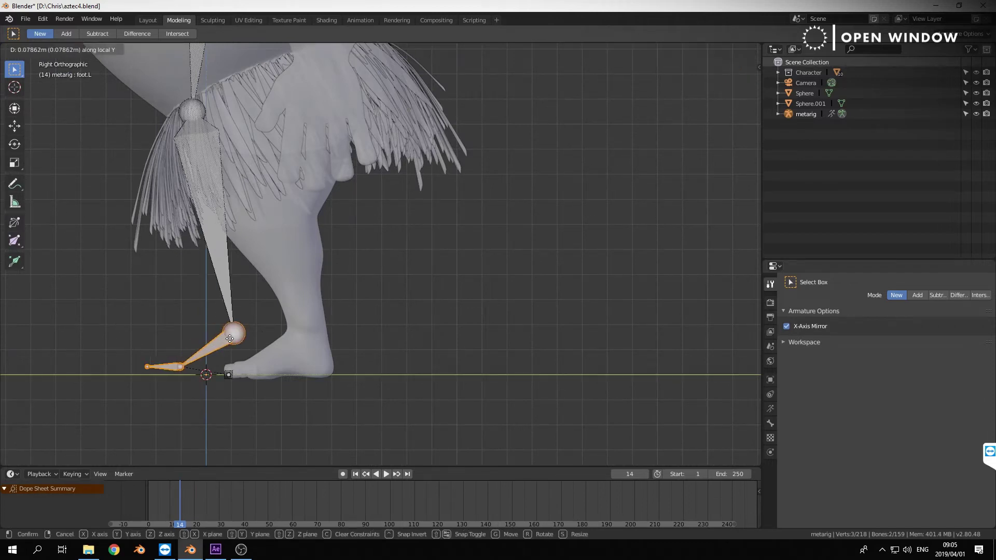
{"action": "left_click", "coordinate": [298, 334]}
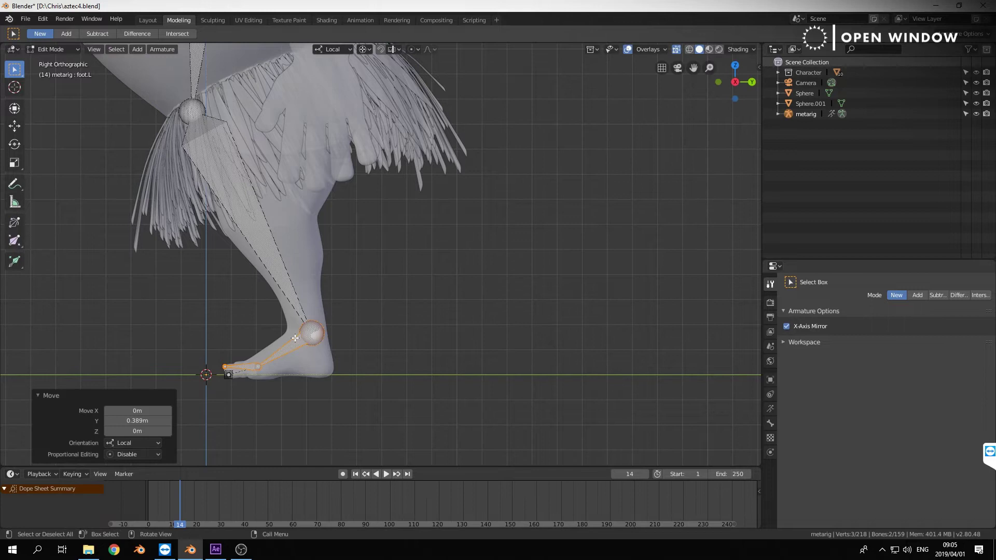
{"action": "scroll", "coordinate": [420, 314], "scroll_direction": "up", "scroll_amount": 3}
{"action": "left_click_drag", "start_coordinate": [369, 335], "coordinate": [372, 341]}
In side view, move the left knee joint about 0.27 m along Y and 0.46 m down into the character's knee.
{"action": "scroll", "coordinate": [376, 312], "scroll_direction": "down", "scroll_amount": 3}
{"action": "middle_click_drag", "start_coordinate": [364, 178], "coordinate": [365, 286], "text": "shift"}
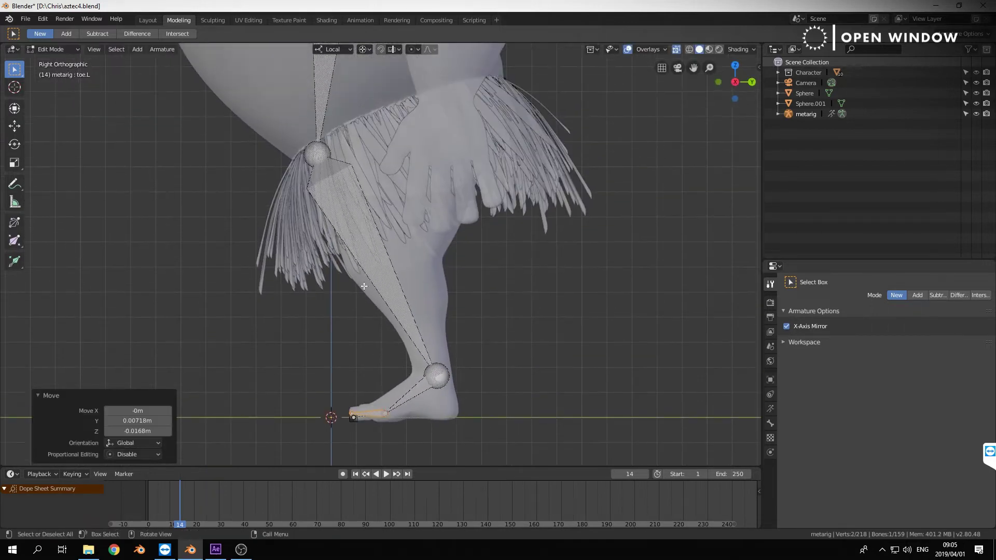
{"action": "left_click", "coordinate": [317, 152]}
{"action": "key", "text": "g"}
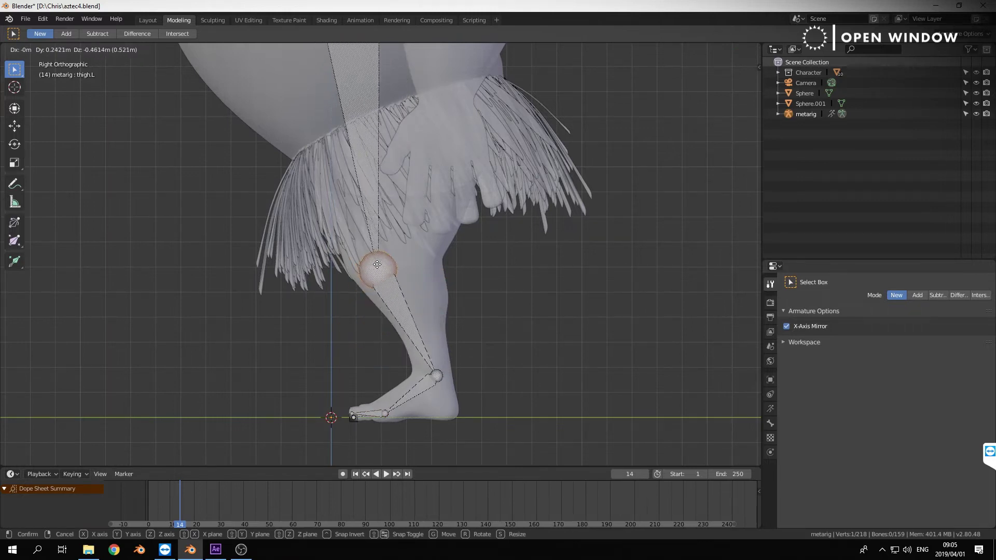
{"action": "left_click", "coordinate": [382, 269]}
Move the left thigh bone's upper joint about 0.36 m along Y and 0.97 m down to the character's hip.
{"action": "middle_click_drag", "start_coordinate": [407, 189], "coordinate": [397, 303], "text": "shift"}
{"action": "scroll", "coordinate": [397, 304], "scroll_direction": "down", "scroll_amount": 2}
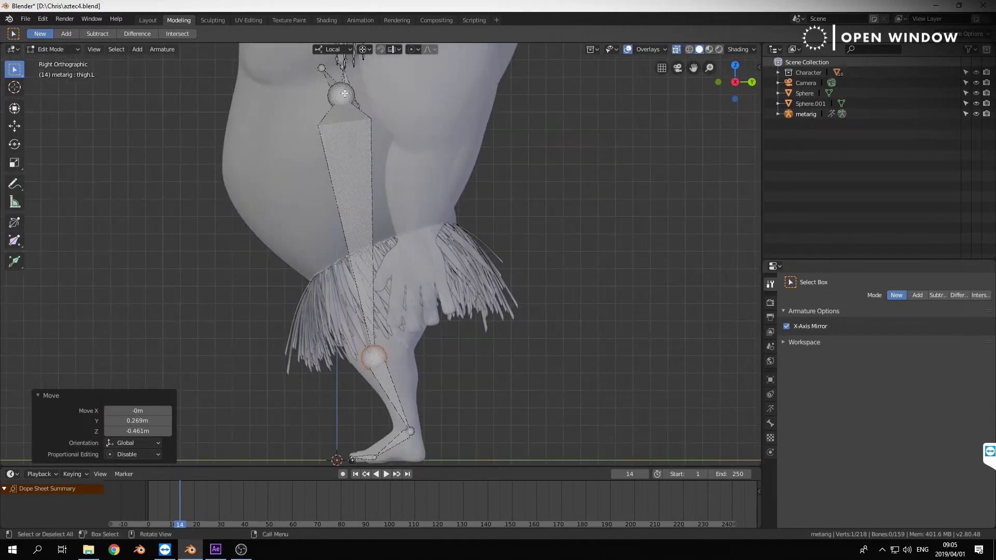
{"action": "key", "text": "g"}
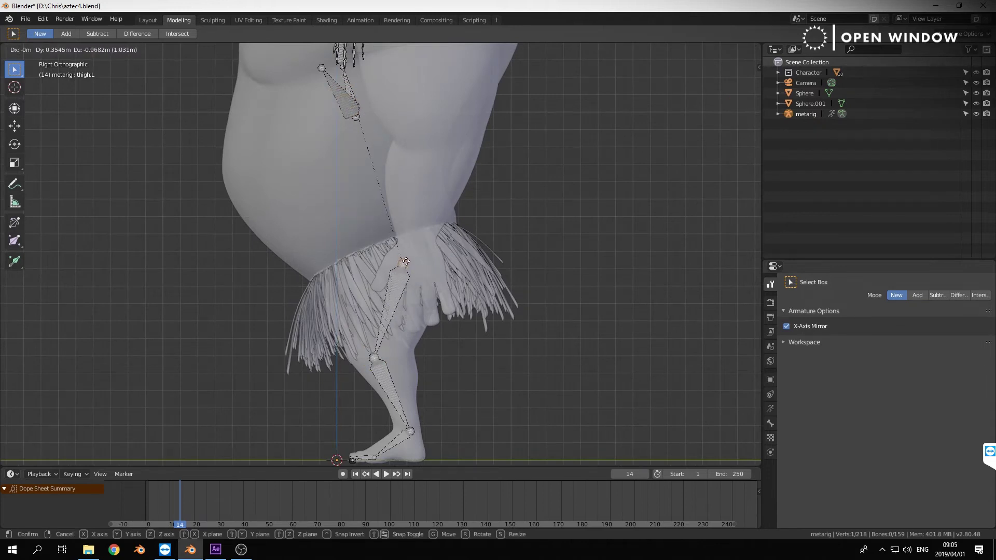
{"action": "left_click", "coordinate": [405, 261]}
In front view, shift the left knee joint about 0.24 m outward and the thigh's upper joint about 0.13 m outward.
{"action": "key", "text": "KP_1"}
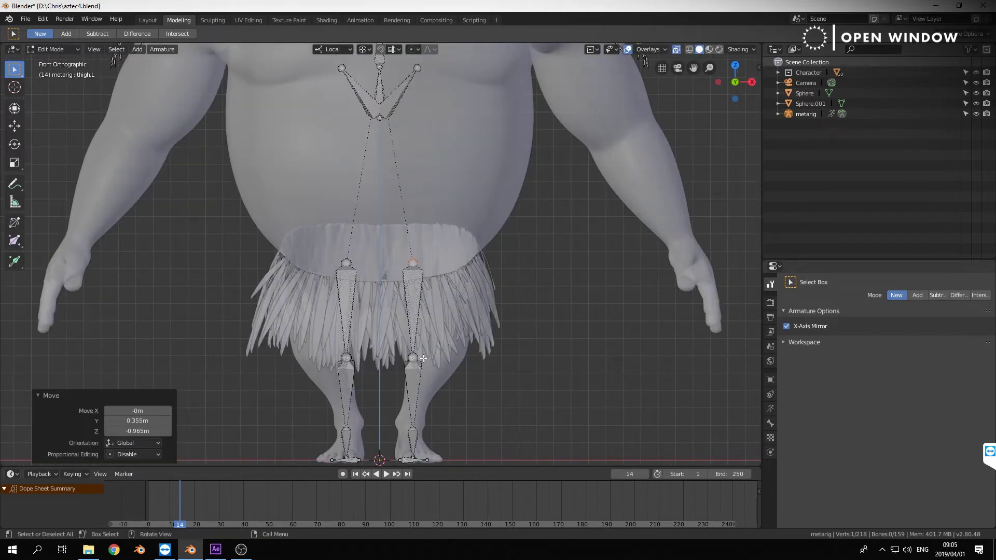
{"action": "key", "text": "g"}
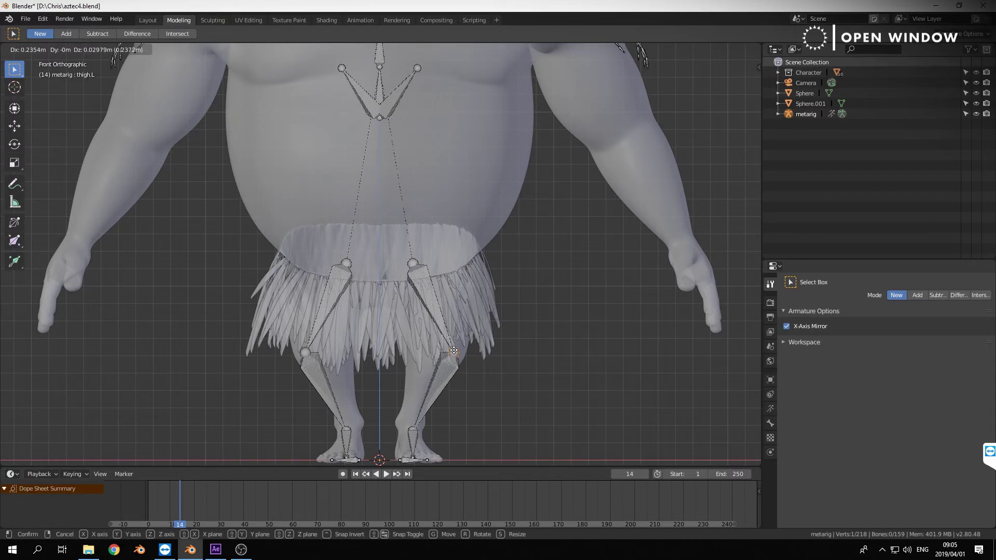
{"action": "left_click", "coordinate": [454, 351]}
{"action": "left_click", "coordinate": [412, 263]}
{"action": "key", "text": "g"}
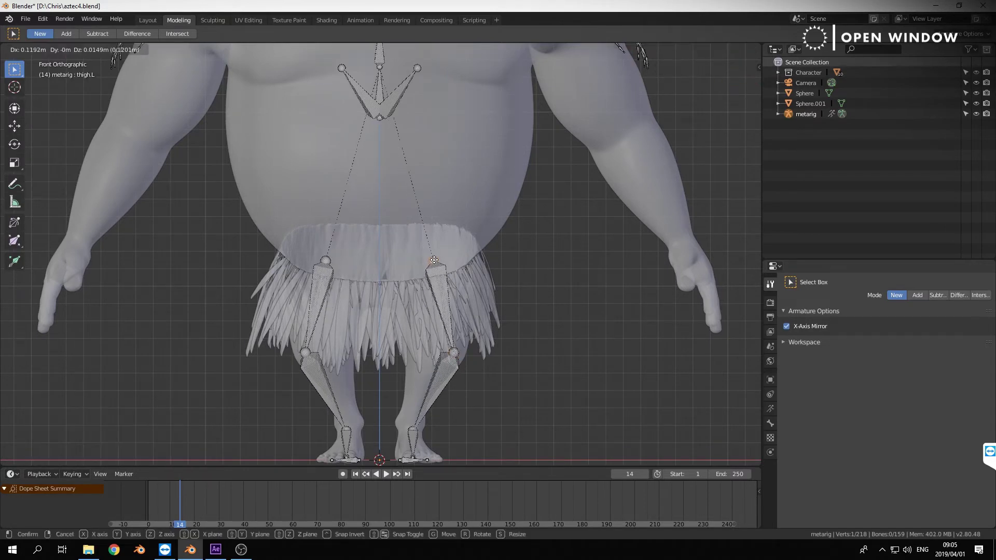
{"action": "left_click", "coordinate": [434, 260]}
{"action": "middle_click_drag", "start_coordinate": [469, 413], "coordinate": [455, 271]}
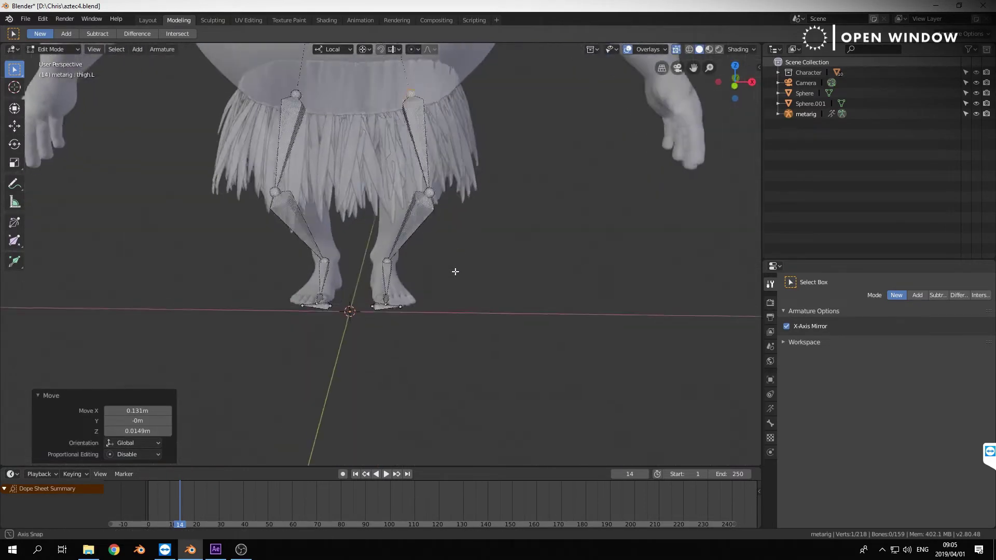
Rotate the left foot, toe and heel bones 13.6° about local Z around their shared centre and shift them slightly onto the foot.
{"action": "scroll", "coordinate": [455, 271], "scroll_direction": "up", "scroll_amount": 5}
{"action": "left_click", "coordinate": [394, 361]}
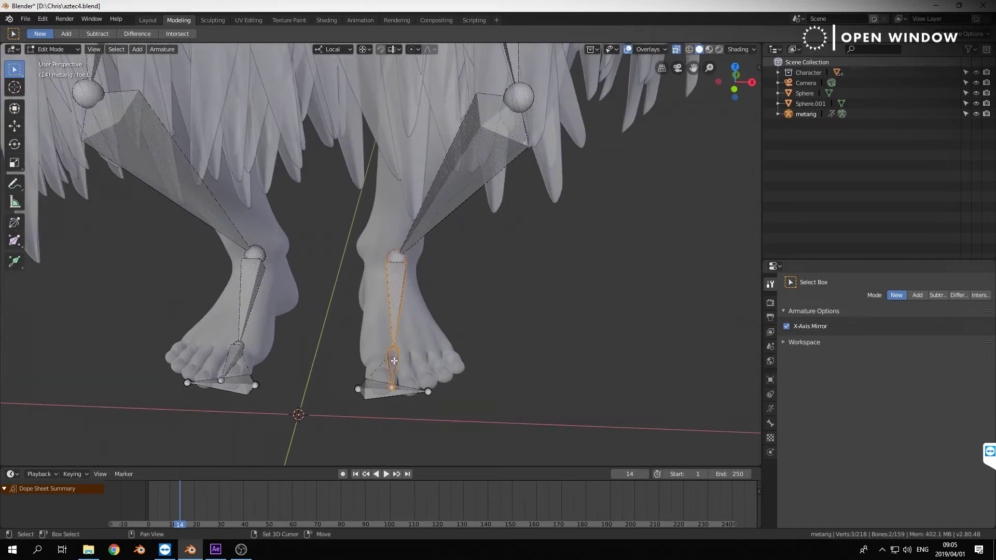
{"action": "left_click", "coordinate": [384, 393], "text": "shift"}
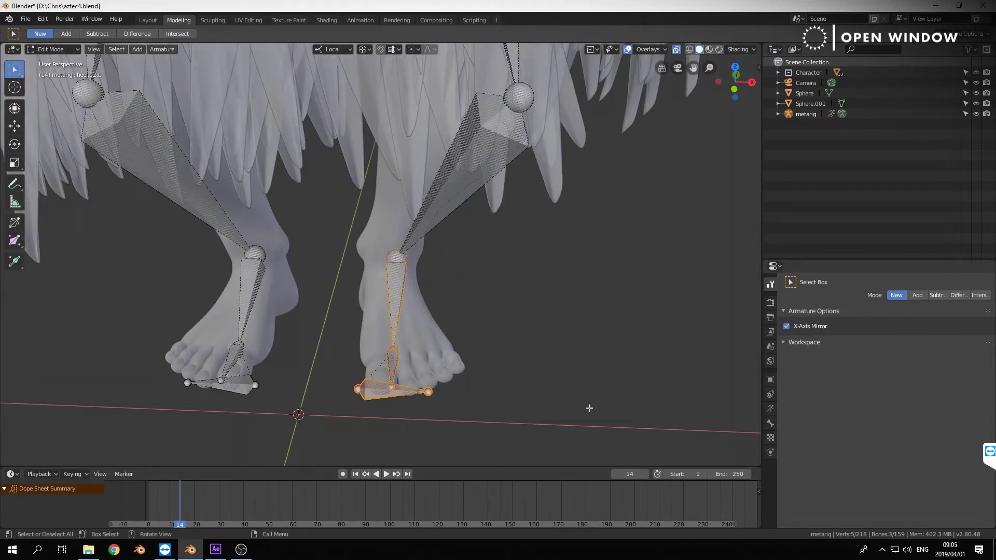
{"action": "key", "text": "period"}
{"action": "left_click", "coordinate": [534, 234]}
{"action": "key", "text": "r"}
{"action": "key", "text": "z"}
{"action": "key", "text": "z"}
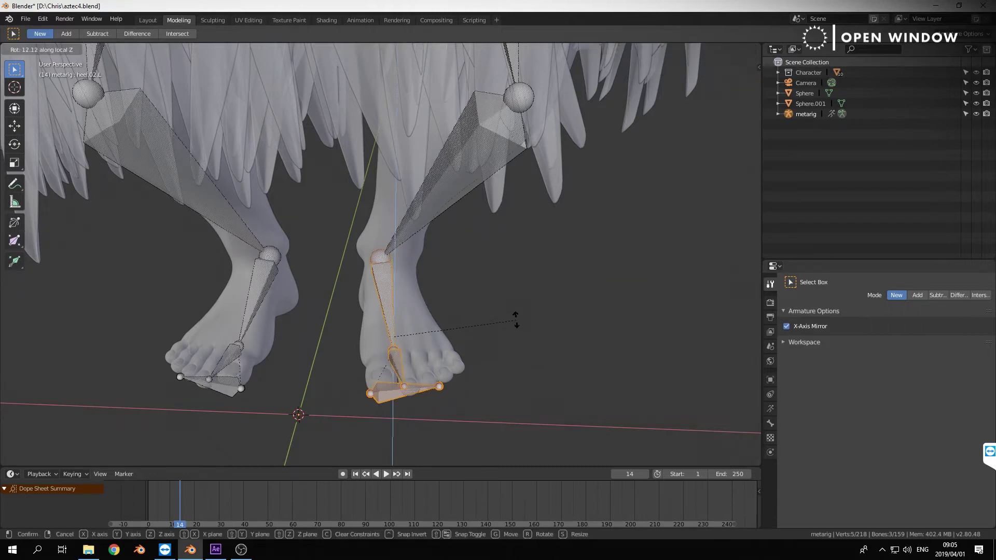
{"action": "left_click", "coordinate": [515, 316]}
{"action": "key", "text": "g"}
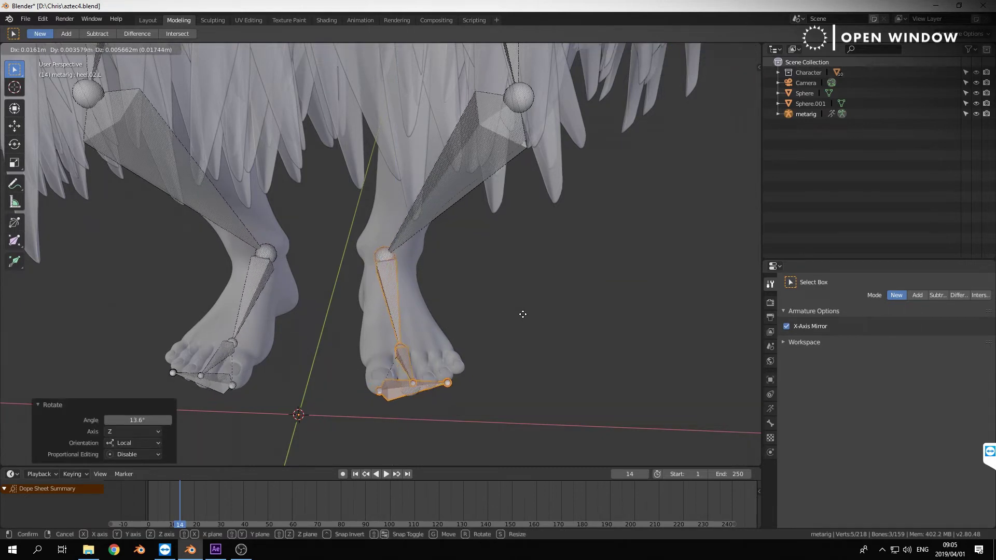
{"action": "left_click", "coordinate": [525, 314]}
Nudge the left knee joint about 0.02 m inward along X.
{"action": "scroll", "coordinate": [520, 333], "scroll_direction": "down", "scroll_amount": 3}
{"action": "middle_click_drag", "start_coordinate": [489, 264], "coordinate": [484, 315], "text": "shift"}
{"action": "left_click", "coordinate": [456, 229]}
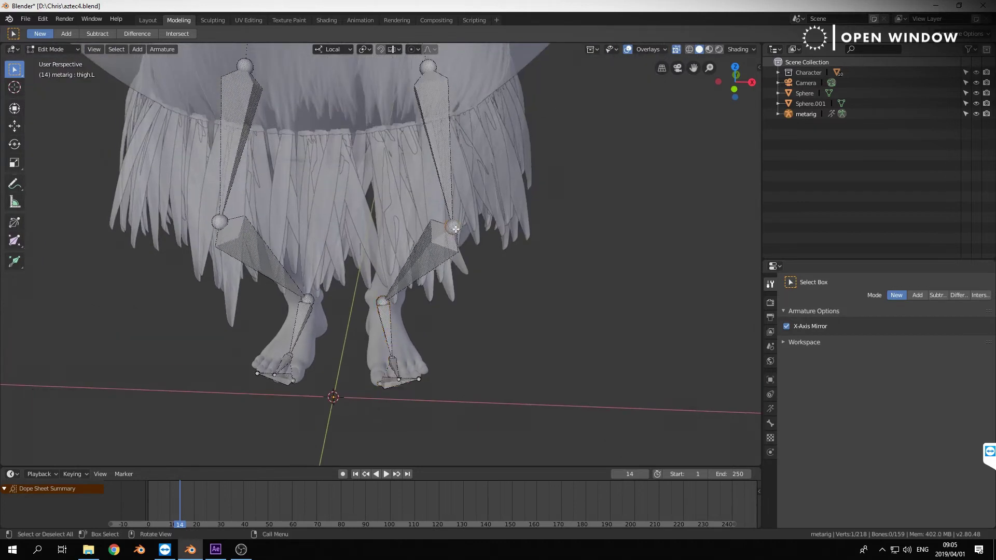
{"action": "key", "text": "g"}
{"action": "left_click", "coordinate": [448, 228]}
In front view, move both pelvis bones and the lowest spine bone straight down along Z to the character's hips.
{"action": "key", "text": "KP_1"}
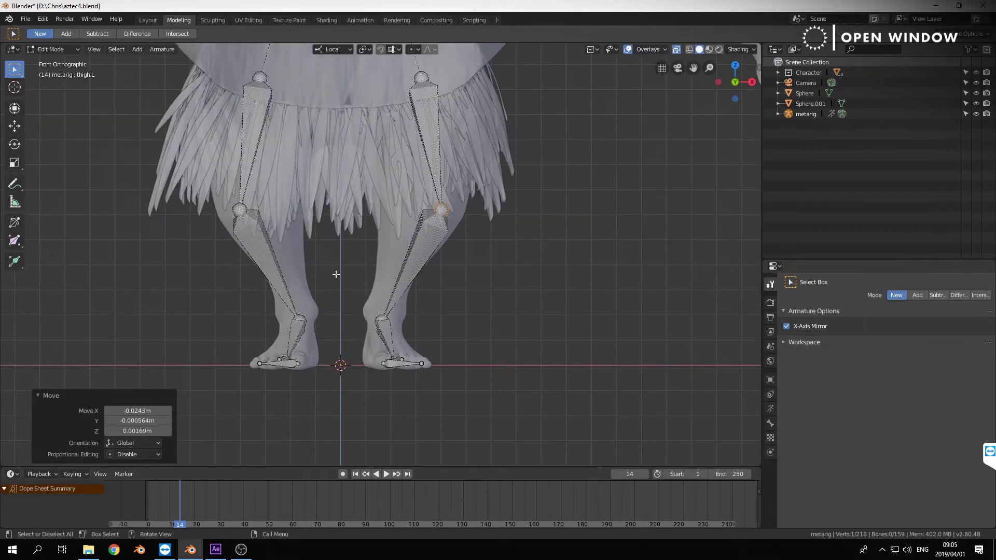
{"action": "scroll", "coordinate": [404, 150], "scroll_direction": "down", "scroll_amount": 2}
{"action": "middle_click_drag", "start_coordinate": [447, 75], "coordinate": [445, 292], "text": "shift"}
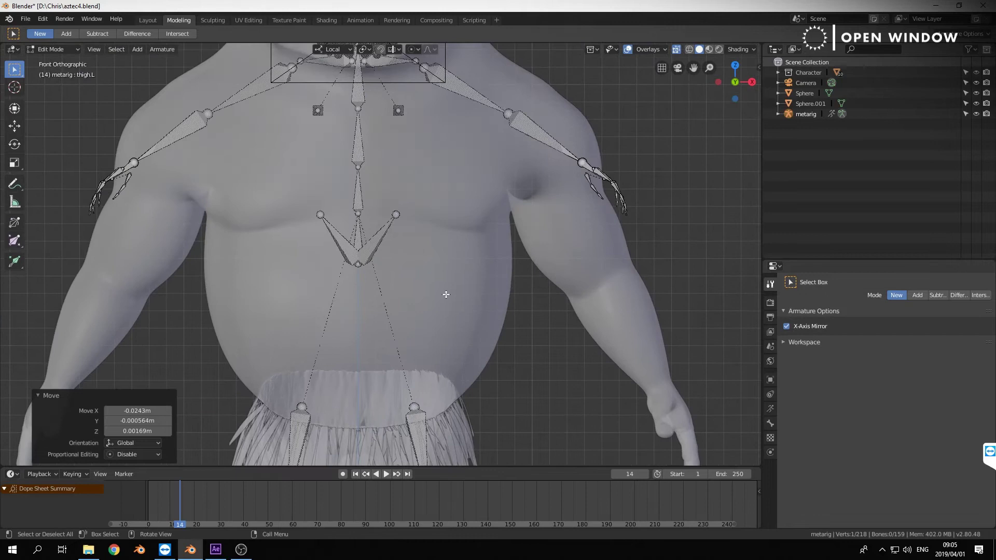
{"action": "scroll", "coordinate": [445, 289], "scroll_direction": "down", "scroll_amount": 4}
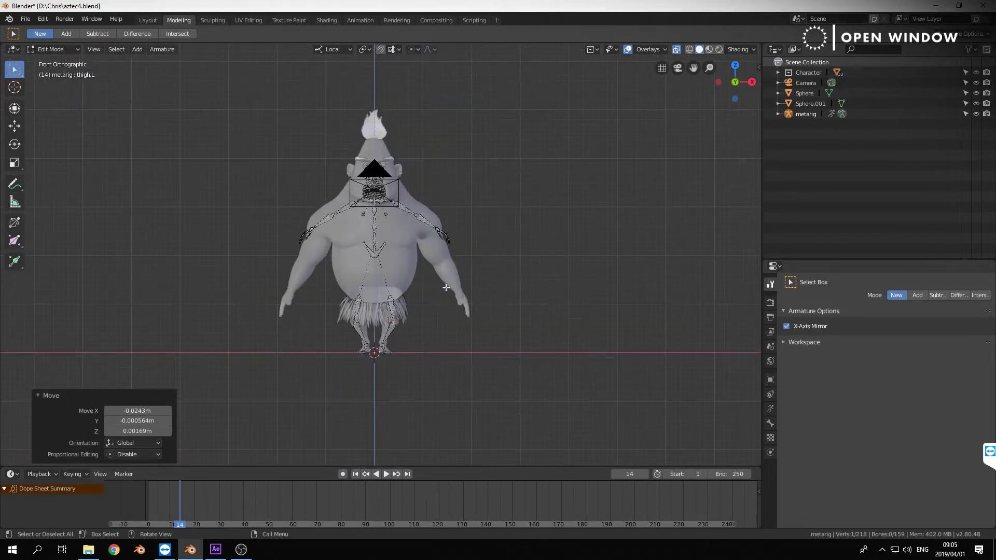
{"action": "scroll", "coordinate": [444, 284], "scroll_direction": "up", "scroll_amount": 4}
{"action": "left_click_drag", "start_coordinate": [289, 195], "coordinate": [448, 290]}
{"action": "scroll", "coordinate": [447, 292], "scroll_direction": "down", "scroll_amount": 3}
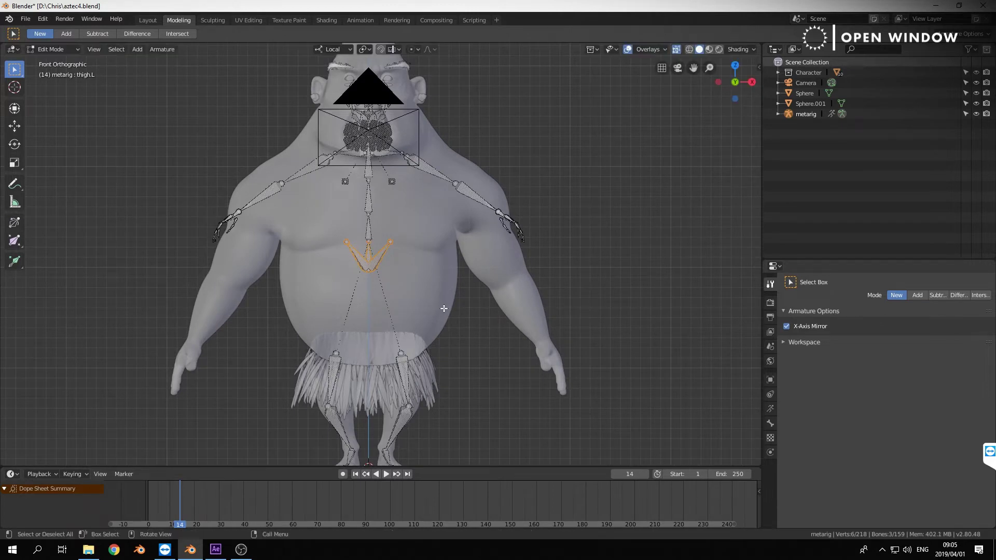
{"action": "key", "text": "g"}
{"action": "key", "text": "z"}
{"action": "left_click", "coordinate": [399, 345]}
Move the tip of the left pelvis bone about 0.11 m outward, near the top of the thigh bone.
{"action": "left_click", "coordinate": [389, 345]}
{"action": "key", "text": "g"}
{"action": "left_click", "coordinate": [400, 346]}
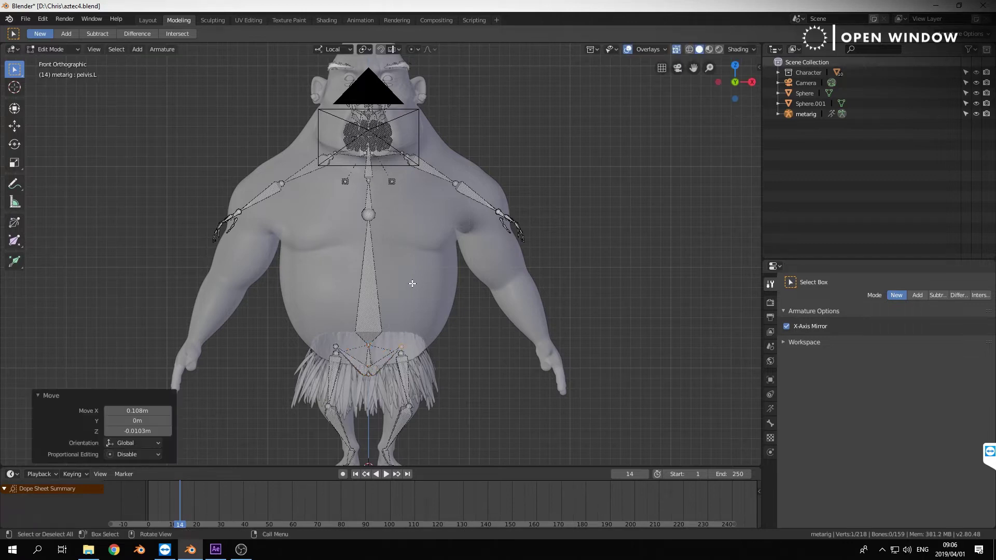
Move the upper joint of bone spine.001 about 0.93 m down along Z into the belly.
{"action": "middle_click_drag", "start_coordinate": [412, 284], "coordinate": [412, 292], "text": "shift"}
{"action": "left_click", "coordinate": [367, 223]}
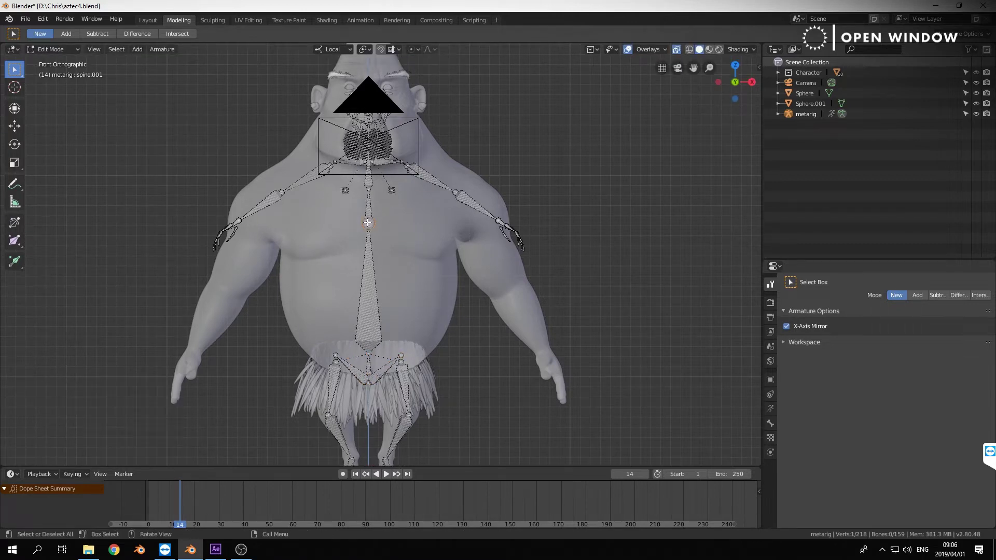
{"action": "key", "text": "g"}
{"action": "key", "text": "z"}
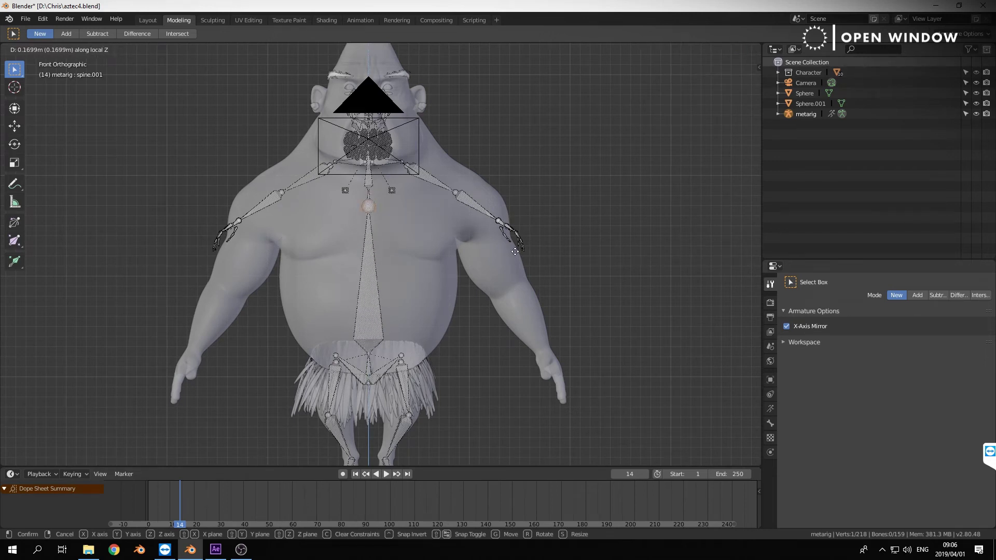
{"action": "right_click", "coordinate": [492, 276]}
{"action": "key", "text": "g"}
{"action": "key", "text": "z"}
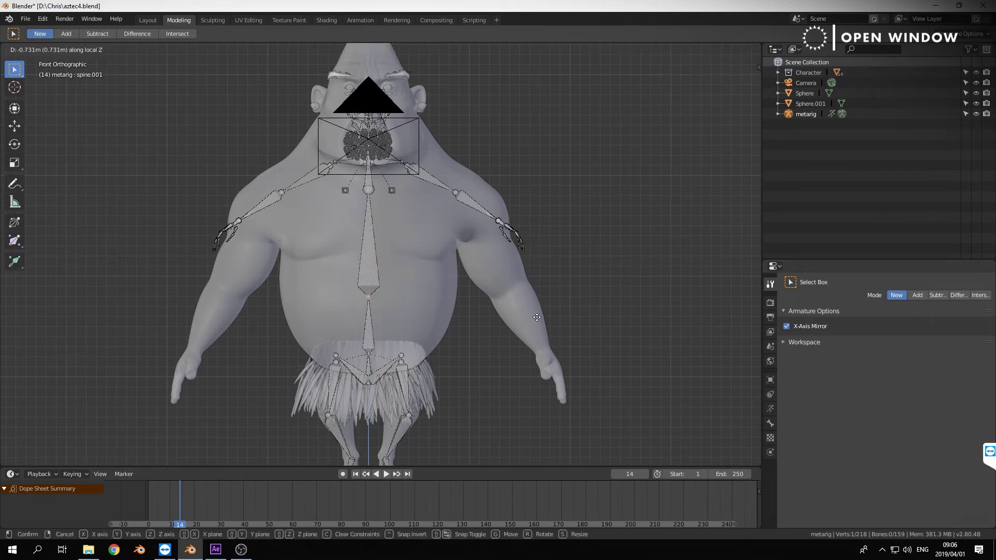
{"action": "left_click", "coordinate": [413, 178]}
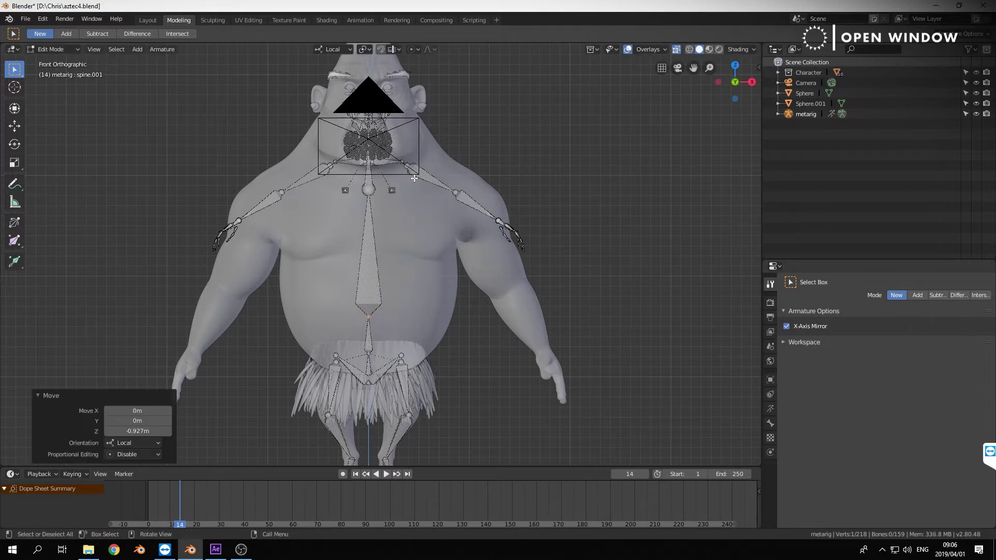
Lower the upper joint of bone spine.002 about 0.58 m along Z to the chest line.
{"action": "left_click", "coordinate": [370, 187]}
{"action": "key", "text": "g"}
{"action": "key", "text": "z"}
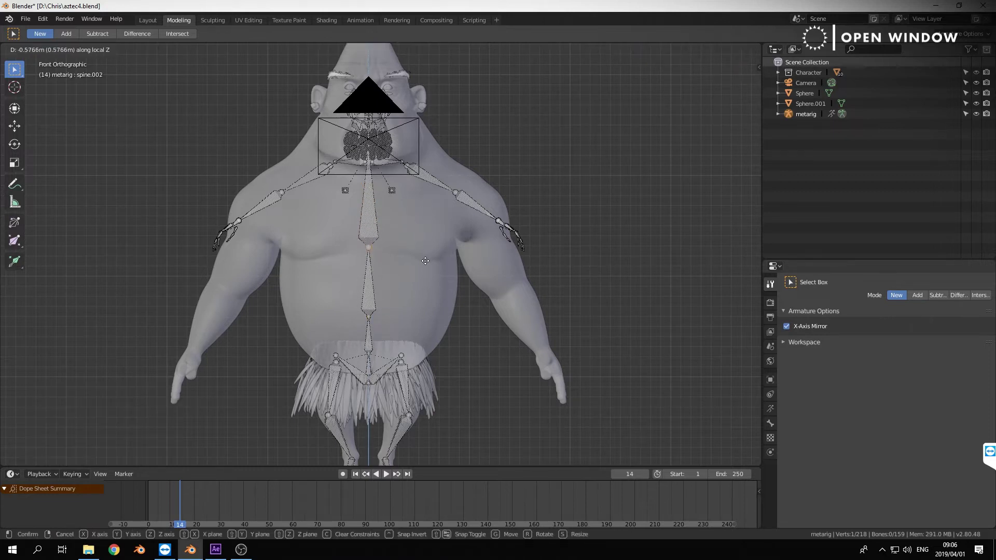
{"action": "left_click", "coordinate": [426, 263]}
Raise the upper joint of bone spine.001 about 0.12 m along Z to space the spine bones more evenly.
{"action": "left_click", "coordinate": [370, 197]}
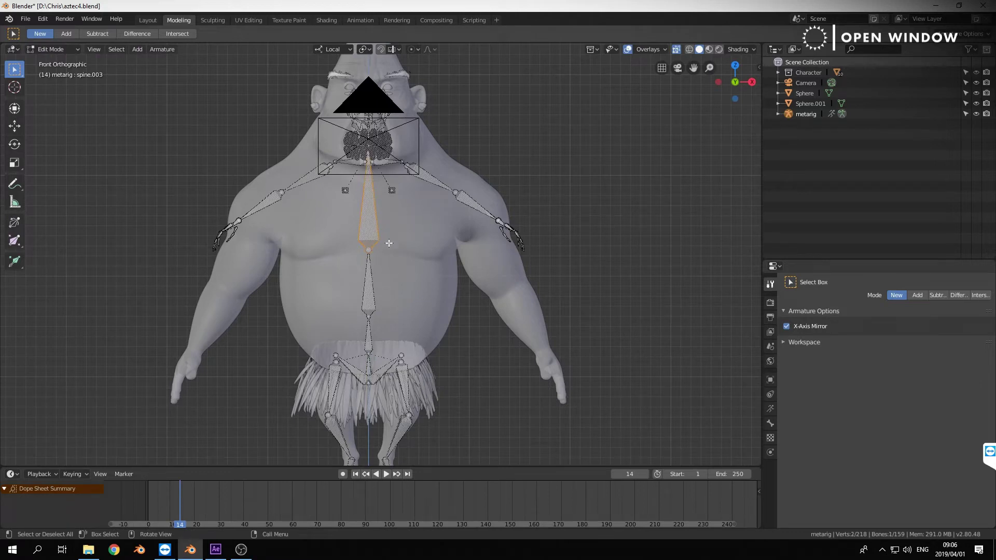
{"action": "left_click", "coordinate": [366, 249]}
{"action": "left_click", "coordinate": [369, 316]}
{"action": "key", "text": "g"}
{"action": "key", "text": "z"}
{"action": "left_click", "coordinate": [404, 310]}
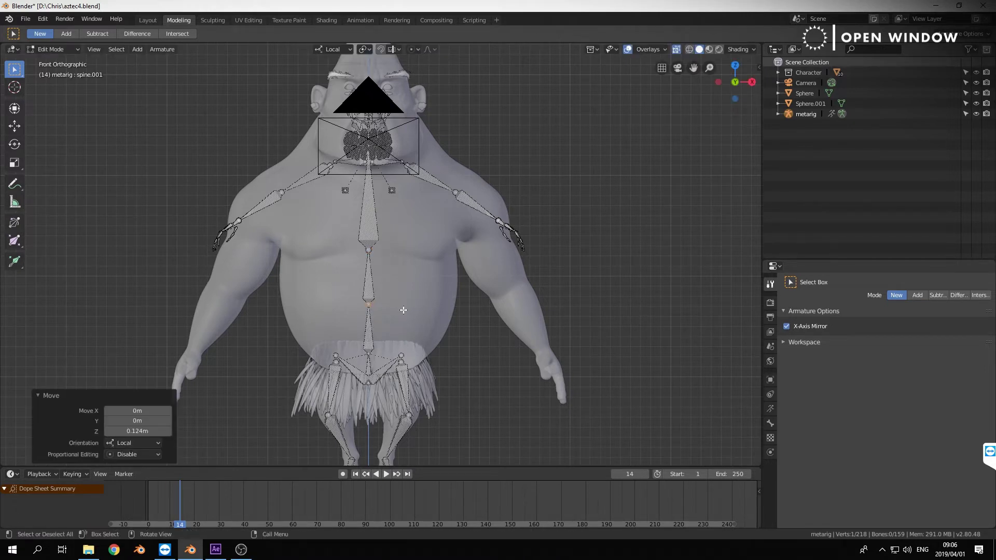
In front view, select all left arm and hand bones and move them about 0.45 m outward and 0.33 m down.
{"action": "key", "text": "KP_3"}
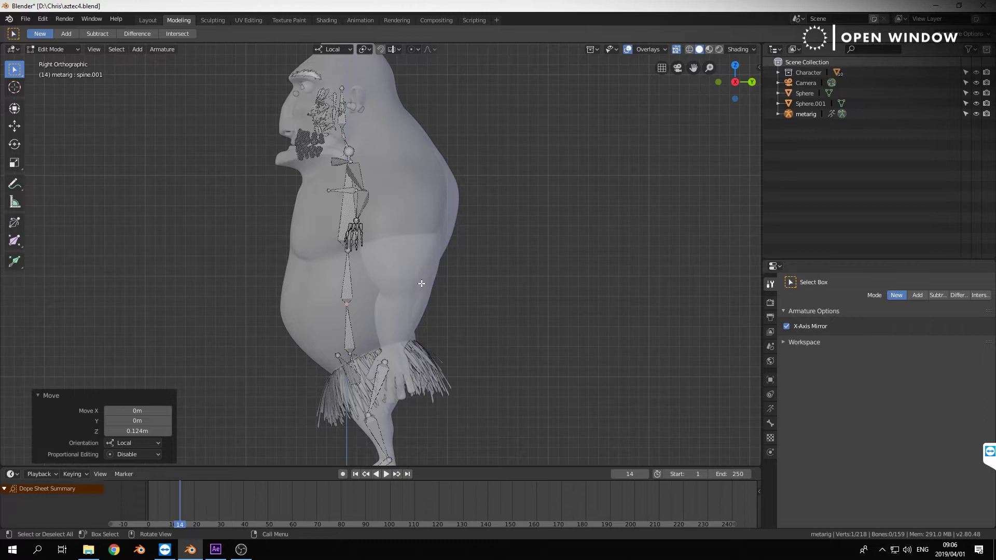
{"action": "key", "text": "KP_1"}
{"action": "scroll", "coordinate": [437, 263], "scroll_direction": "up", "scroll_amount": 5}
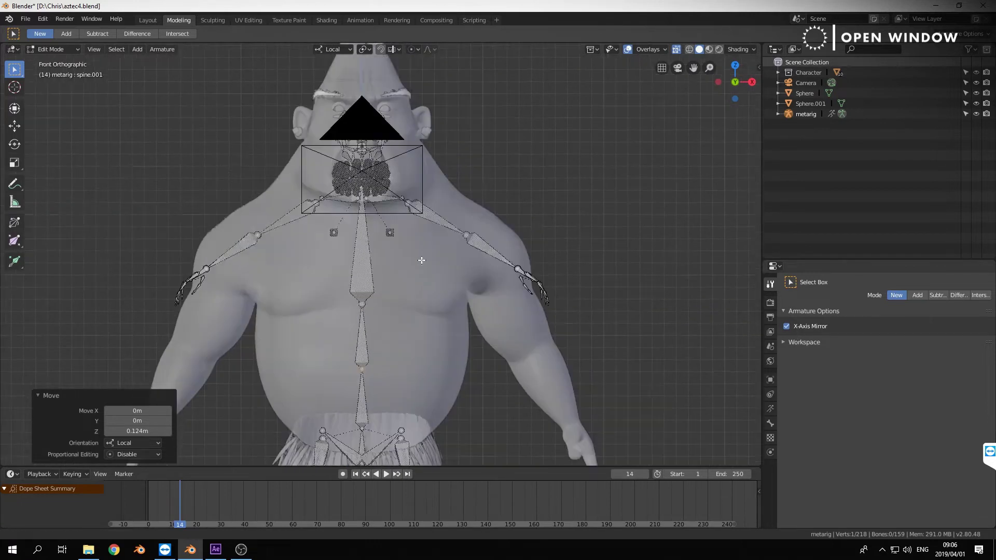
{"action": "left_click_drag", "start_coordinate": [403, 168], "coordinate": [721, 438]}
{"action": "scroll", "coordinate": [418, 220], "scroll_direction": "down", "scroll_amount": 2}
{"action": "key", "text": "g"}
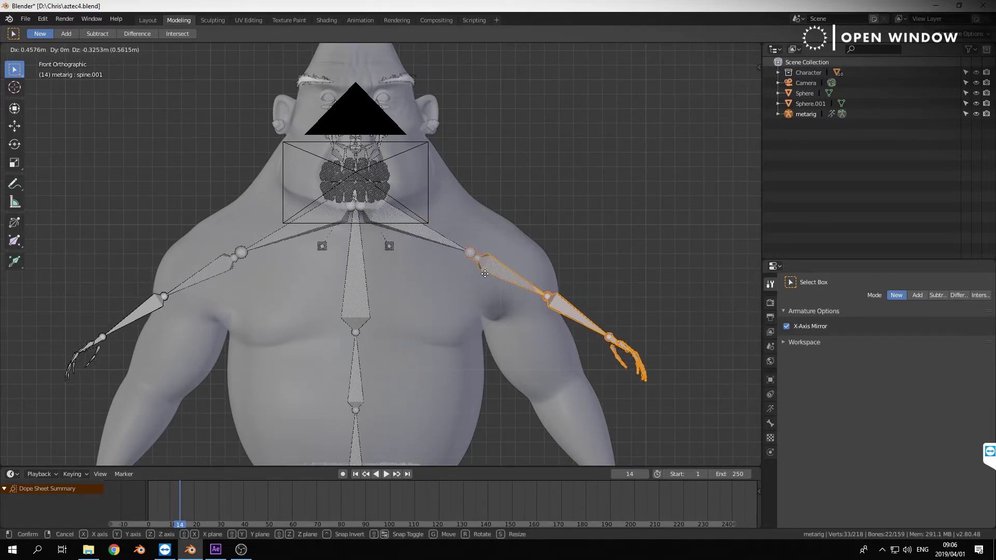
{"action": "left_click", "coordinate": [484, 273]}
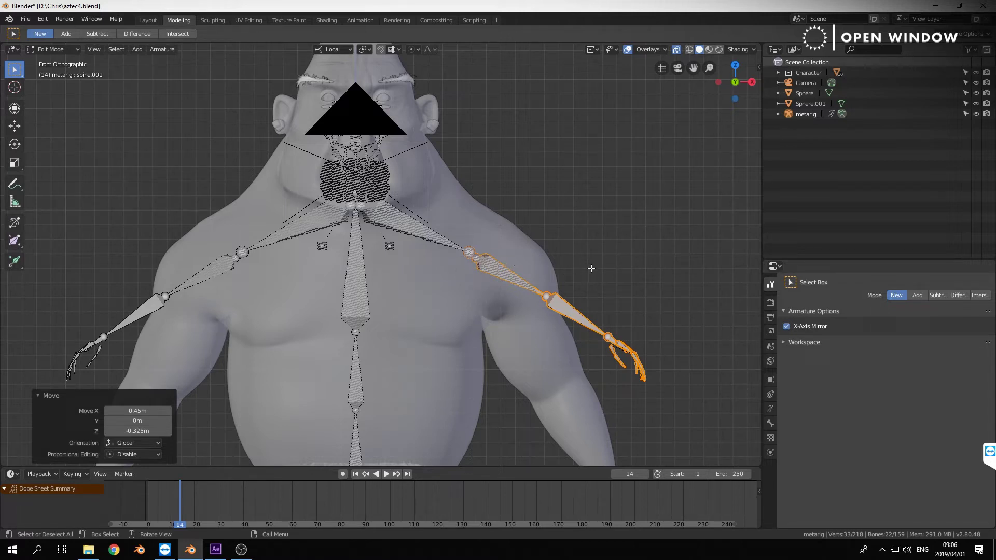
Nudge the left arm and hand bones in small moves, about 0.10 m further outward and 0.06 m down.
{"action": "key", "text": "g"}
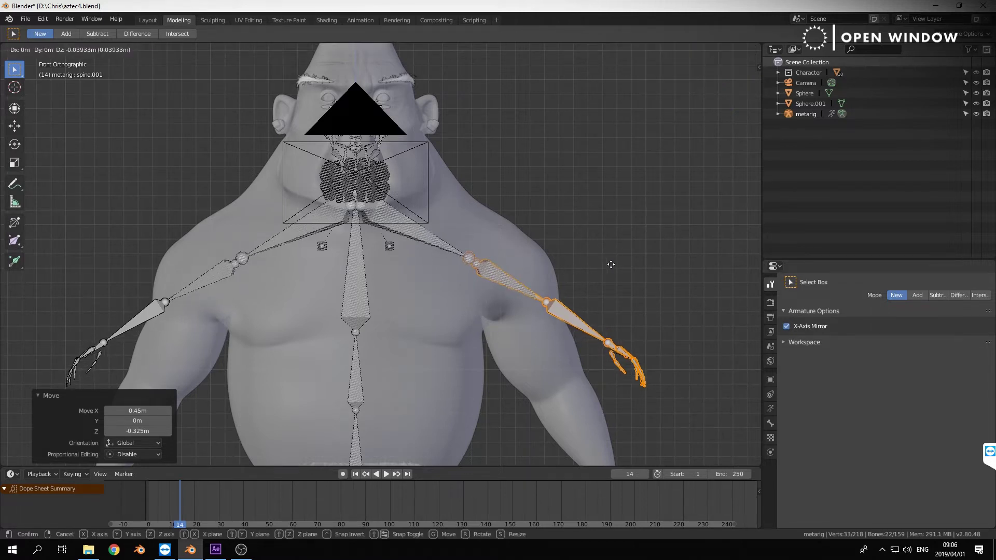
{"action": "left_click", "coordinate": [613, 266]}
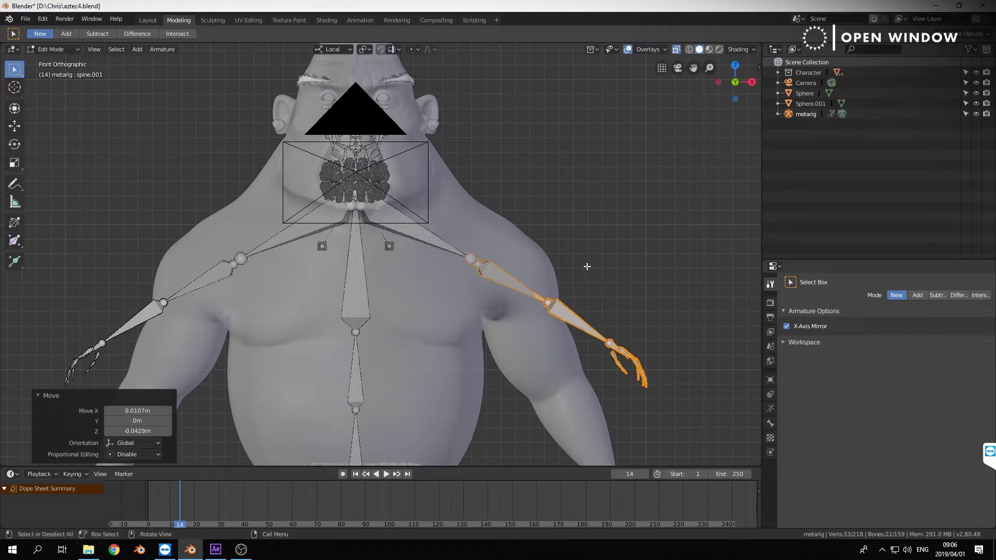
{"action": "key", "text": "g"}
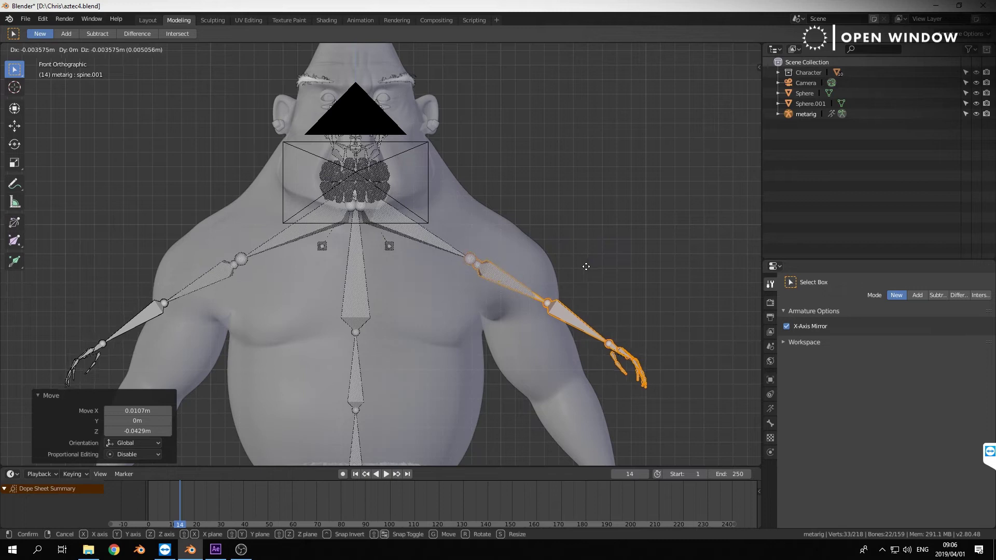
{"action": "left_click", "coordinate": [588, 269]}
{"action": "key", "text": "g"}
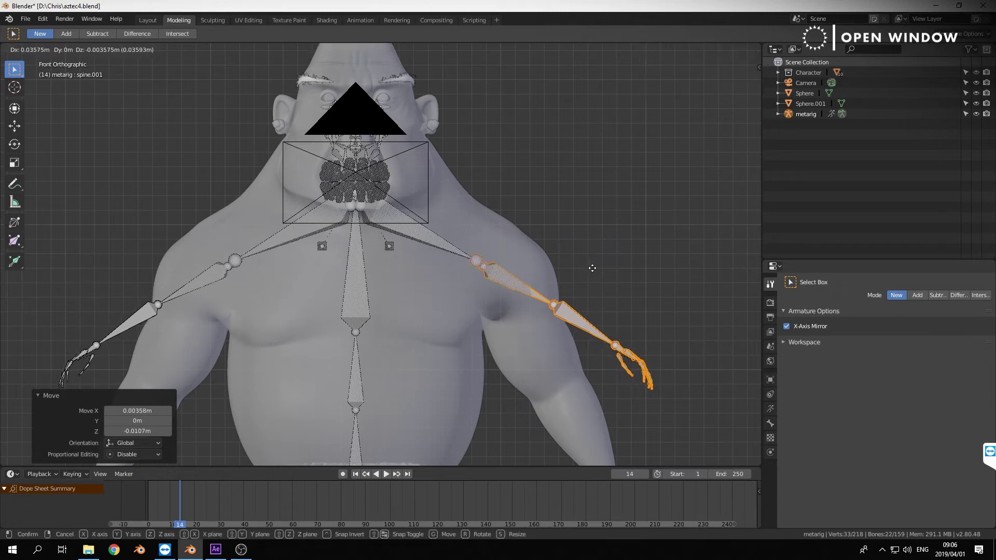
{"action": "left_click", "coordinate": [598, 268]}
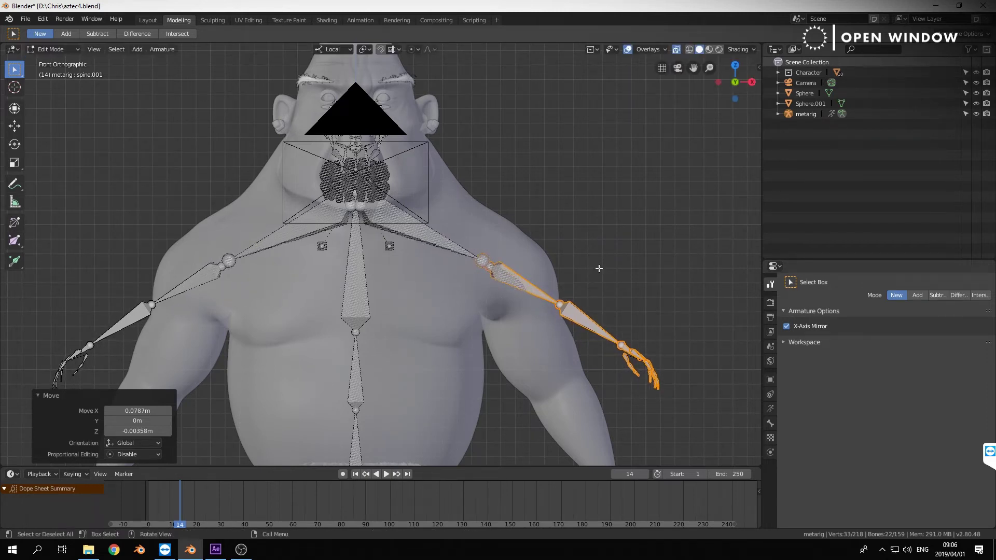
{"action": "key", "text": "g"}
{"action": "left_click", "coordinate": [561, 314]}
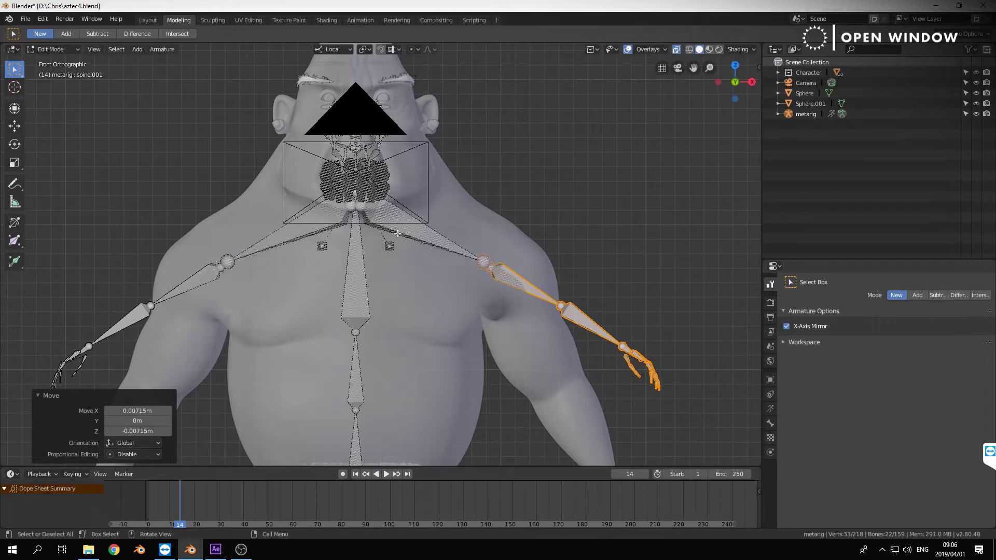
Move the left shoulder bone's inner end about 0.19 m outward and 0.56 m down, and raise its outer end about 0.10 m.
{"action": "left_click", "coordinate": [359, 205]}
{"action": "key", "text": "g"}
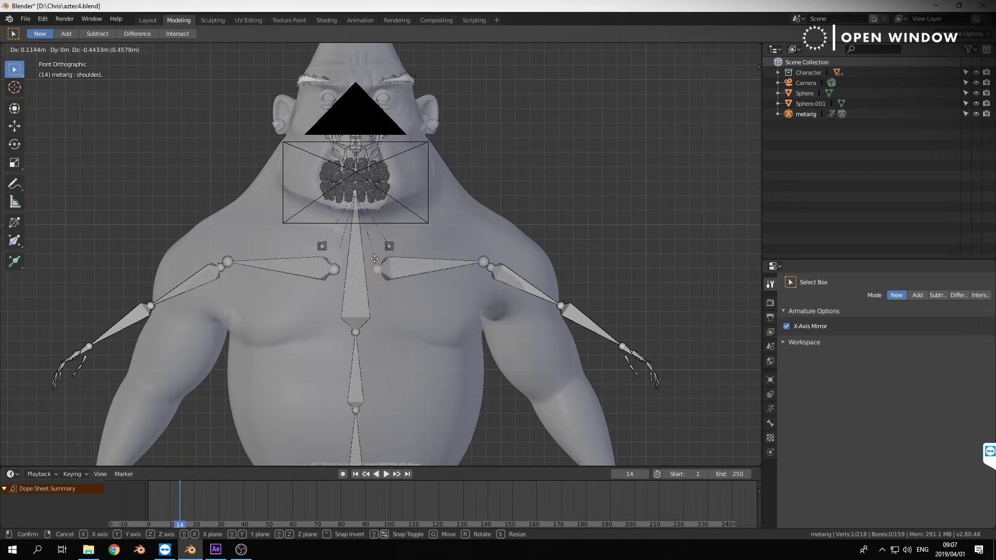
{"action": "left_click", "coordinate": [387, 285]}
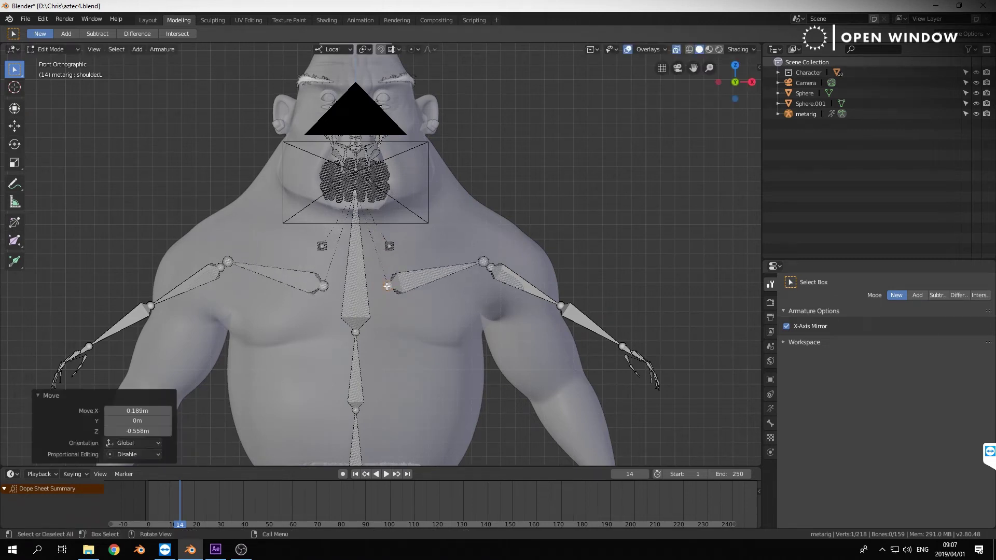
{"action": "left_click", "coordinate": [486, 260]}
{"action": "key", "text": "g"}
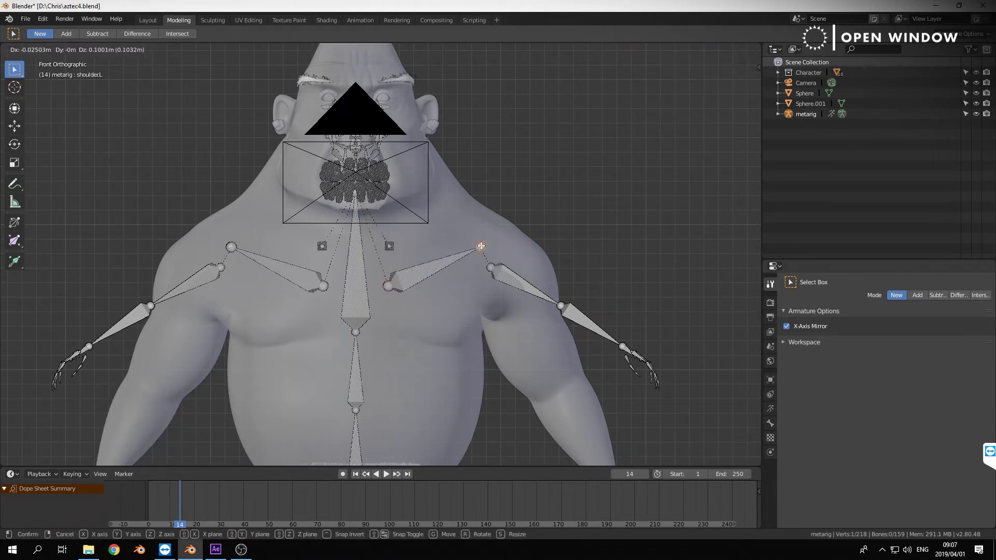
{"action": "left_click", "coordinate": [480, 246]}
Select the left arm and hand bones, and place the 3D cursor at the top of the upper arm as the pivot point.
{"action": "scroll", "coordinate": [504, 285], "scroll_direction": "down", "scroll_amount": 2}
{"action": "left_click_drag", "start_coordinate": [459, 263], "coordinate": [604, 362]}
{"action": "right_click", "coordinate": [457, 263], "text": "shift"}
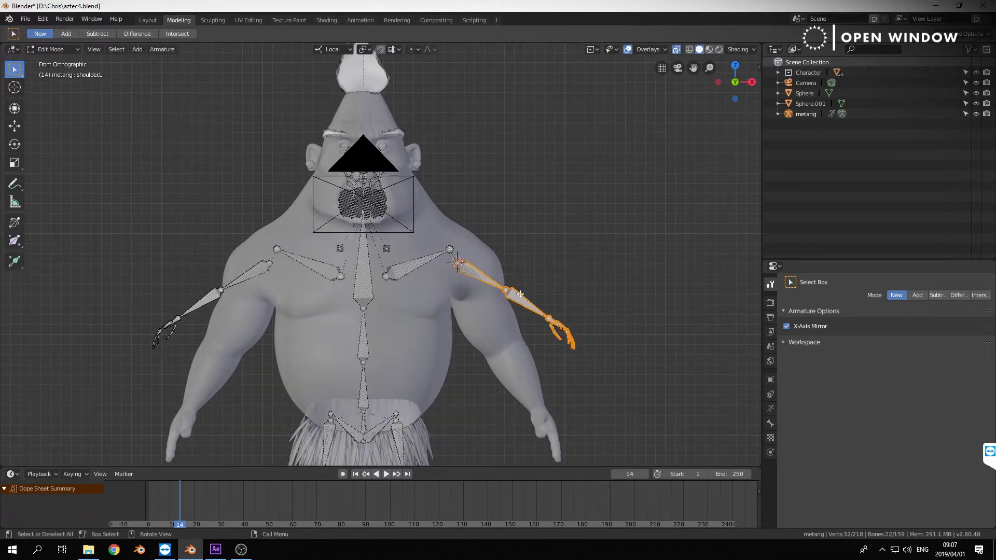
{"action": "key", "text": "period"}
{"action": "left_click", "coordinate": [527, 234]}
{"action": "key", "text": "r"}
{"action": "right_click", "coordinate": [631, 302]}
{"action": "key", "text": "period"}
{"action": "left_click", "coordinate": [696, 293]}
Rotate the left arm and hand bones 27.4° downward around the 3D cursor and scale them by 1.551 to the character's arm length.
{"action": "key", "text": "r"}
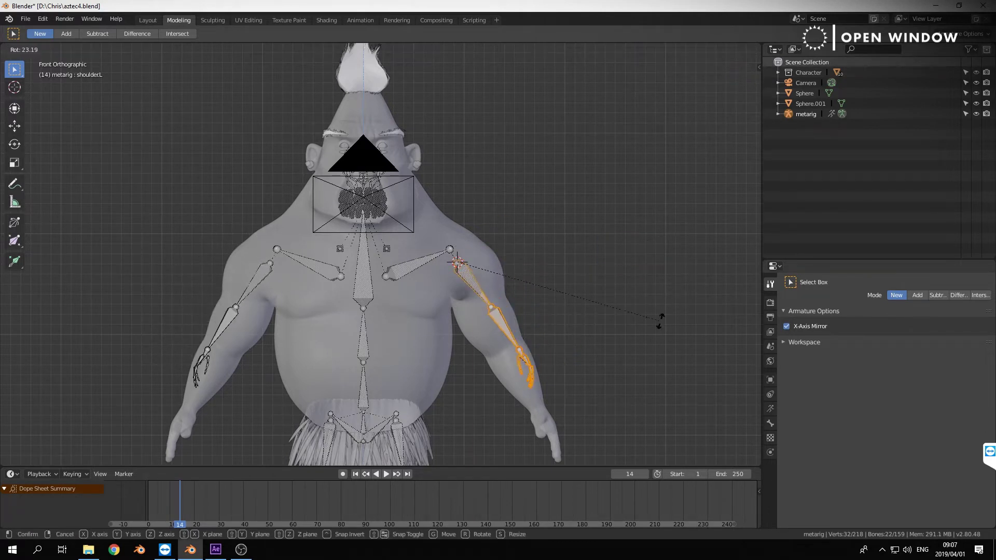
{"action": "left_click", "coordinate": [652, 332]}
{"action": "key", "text": "s"}
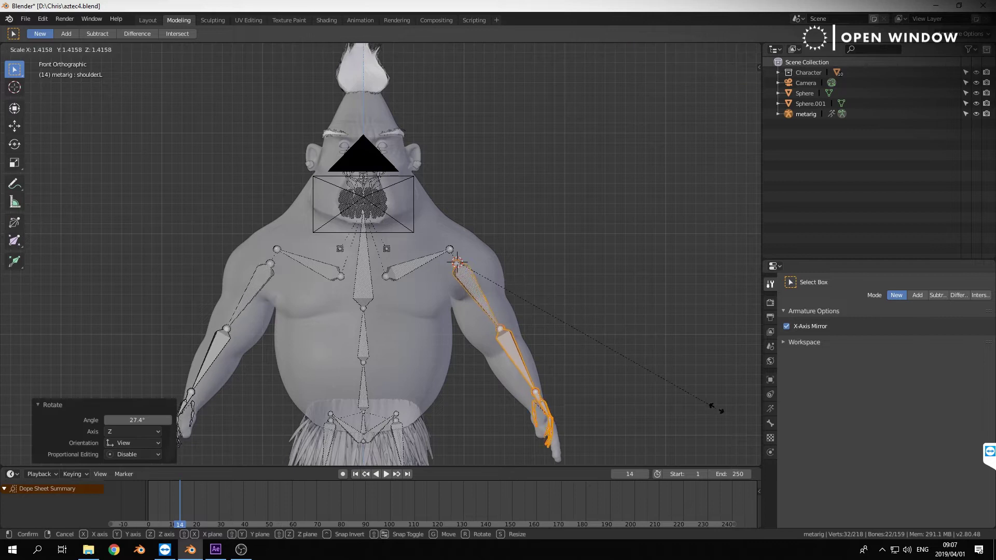
{"action": "left_click", "coordinate": [729, 428]}
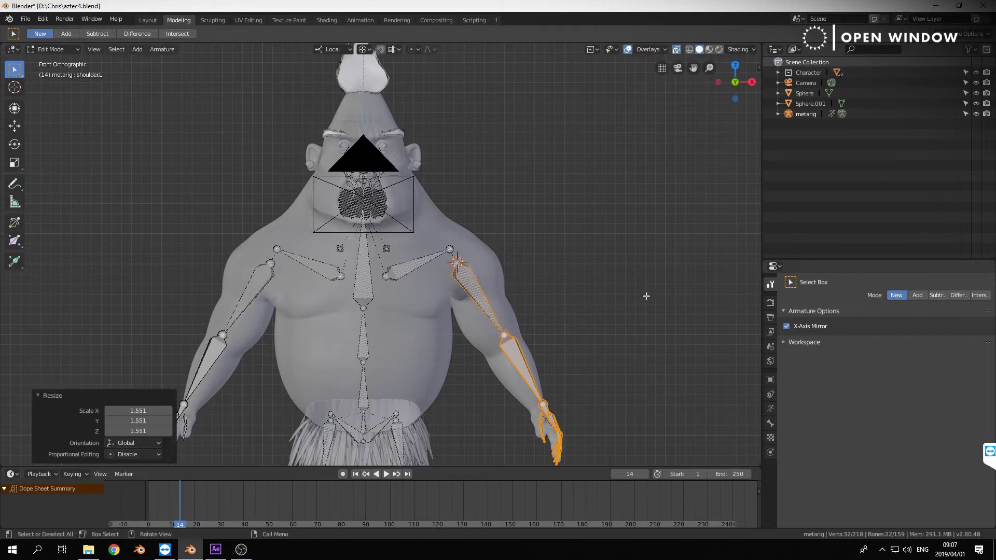
Rotate the left arm and hand bones a further 2.4° inward and scale them by 1.016 around the 3D cursor.
{"action": "key", "text": "r"}
{"action": "left_click", "coordinate": [667, 278]}
{"action": "key", "text": "s"}
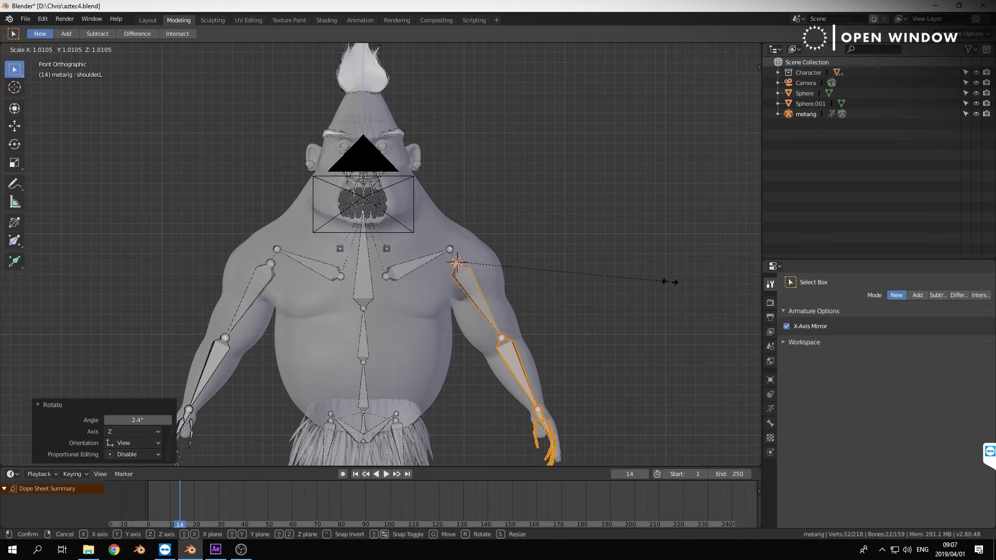
{"action": "left_click", "coordinate": [670, 282]}
Return the rig to Object Mode and hide the two spheres, Sphere and Sphere.001.
{"action": "key", "text": "KP_3"}
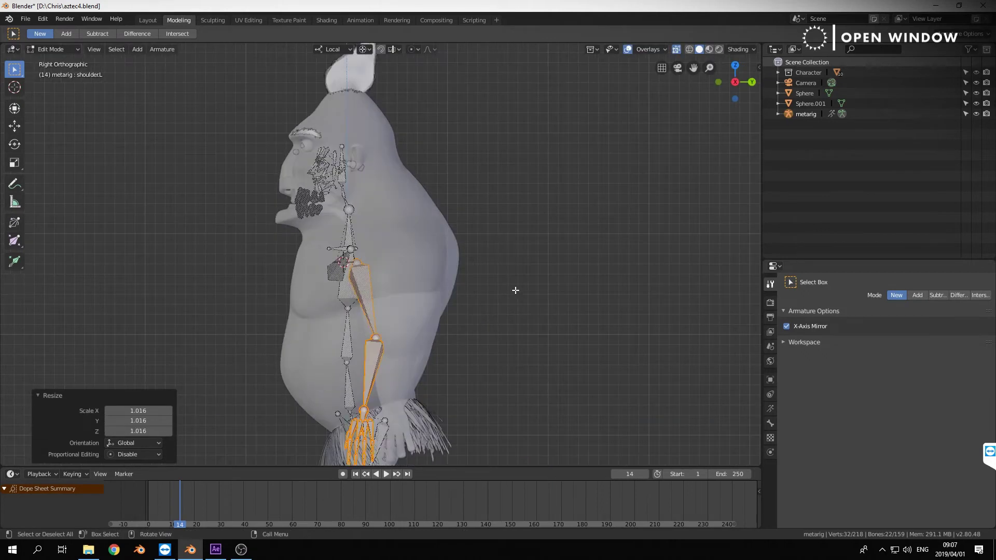
{"action": "key", "text": "KP_4"}
{"action": "key", "text": "KP_7"}
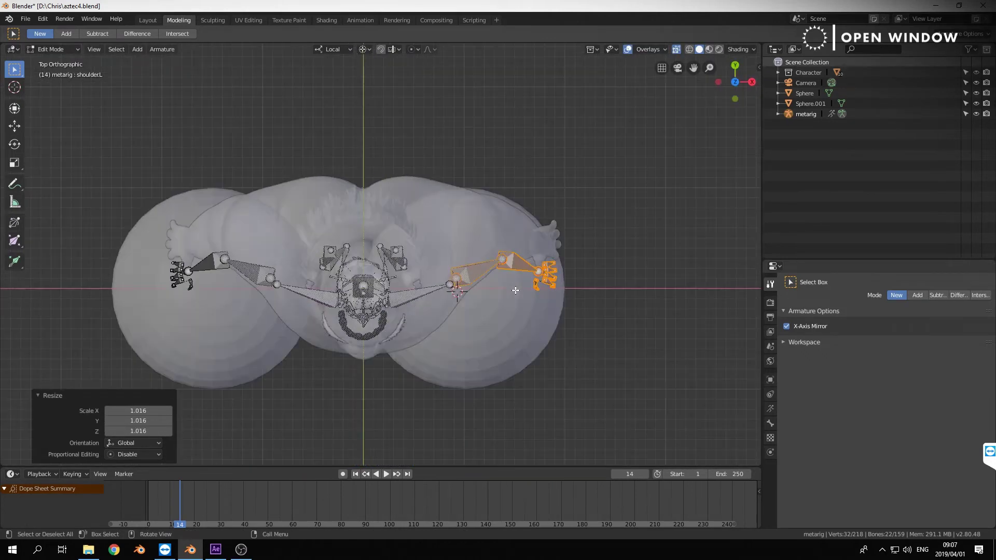
{"action": "mouse_move", "coordinate": [607, 287]}
{"action": "middle_mouse_down"}
{"action": "mouse_move", "coordinate": [607, 318]}
{"action": "mouse_move", "coordinate": [600, 288]}
{"action": "middle_mouse_up"}
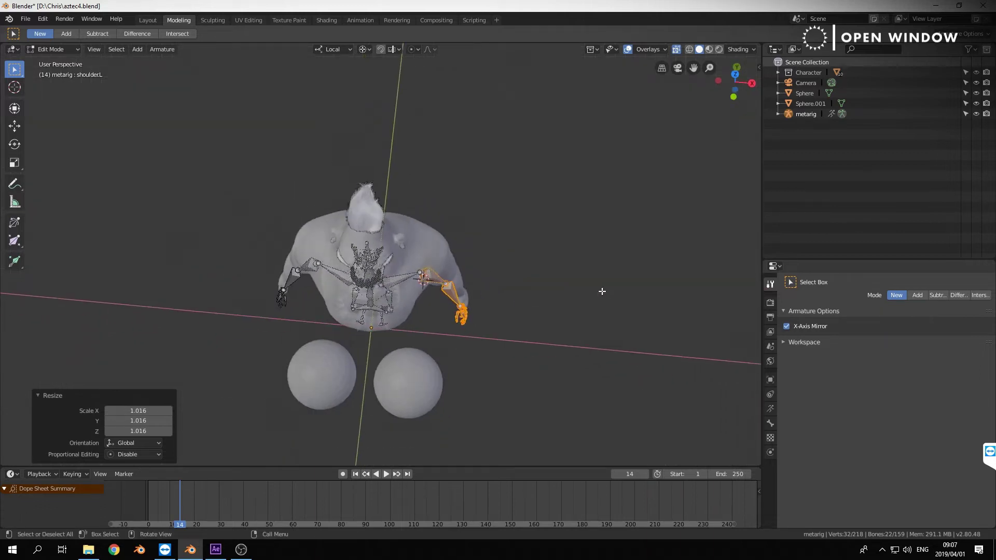
{"action": "key", "text": "Tab"}
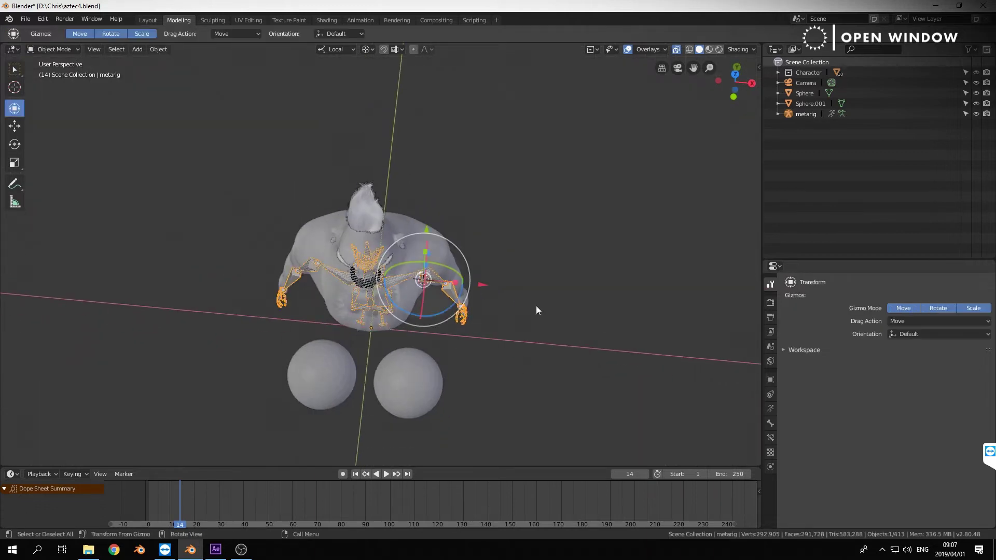
{"action": "left_click", "coordinate": [976, 93]}
{"action": "left_click", "coordinate": [976, 103]}
{"action": "left_click", "coordinate": [533, 203]}
{"action": "key", "text": "KP_7"}
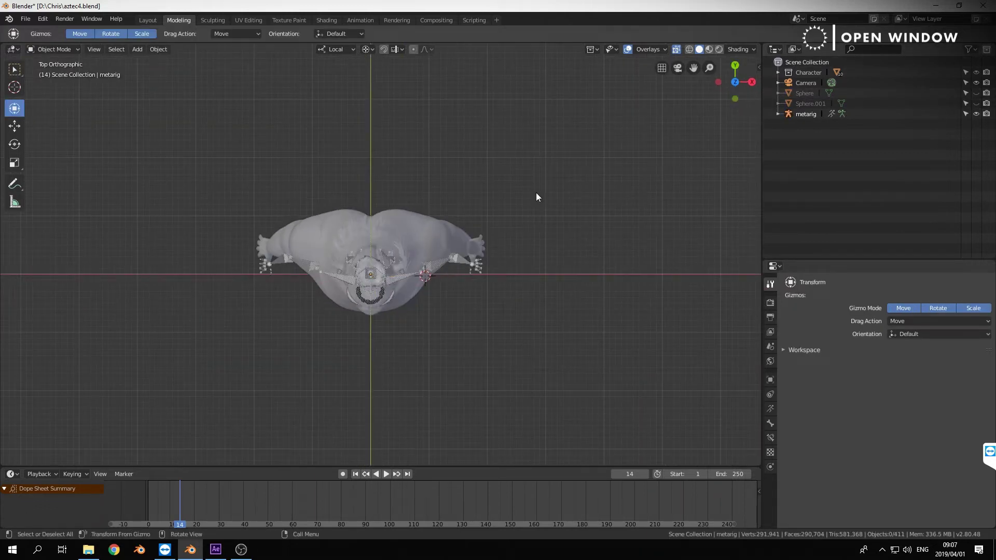
{"action": "scroll", "coordinate": [536, 192], "scroll_direction": "up", "scroll_amount": 4}
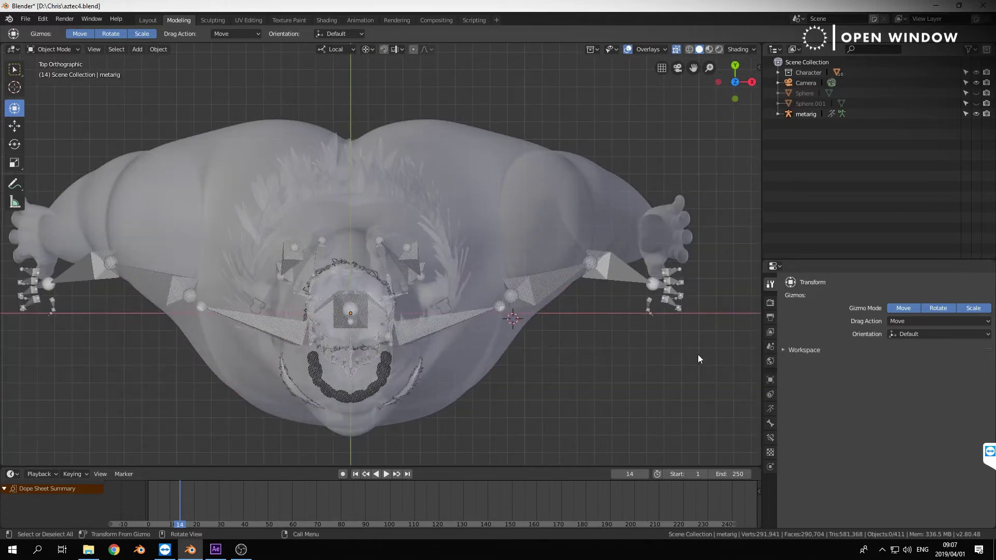
{"action": "left_click_drag", "start_coordinate": [480, 179], "coordinate": [736, 381]}
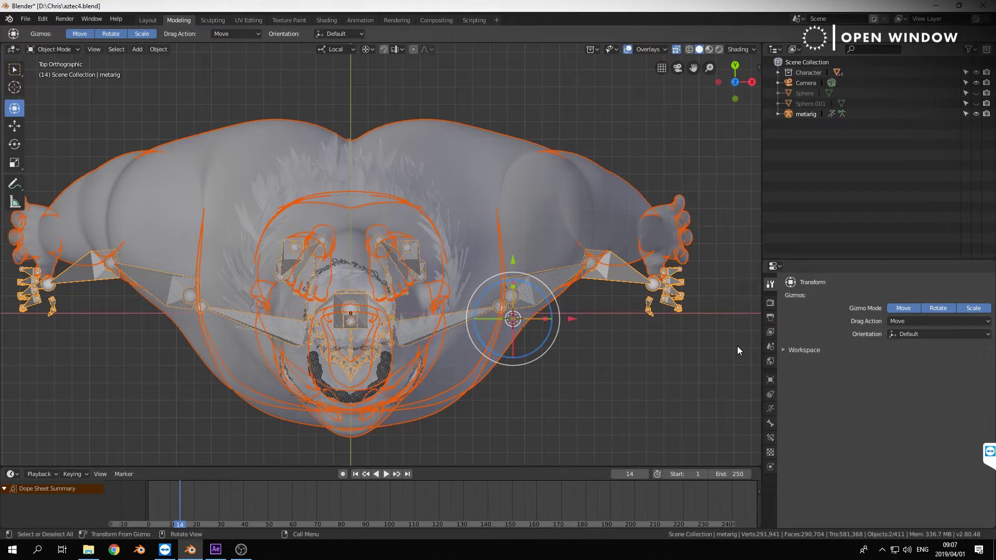
{"action": "key", "text": "g"}
{"action": "key", "text": "z"}
{"action": "right_click", "coordinate": [719, 315]}
{"action": "key", "text": "alt+a"}
Put the meta-rig in Edit Mode and move the left arm and hand bones 0.28 m backward along the Y axis.
{"action": "left_click", "coordinate": [624, 278]}
{"action": "key", "text": "Tab"}
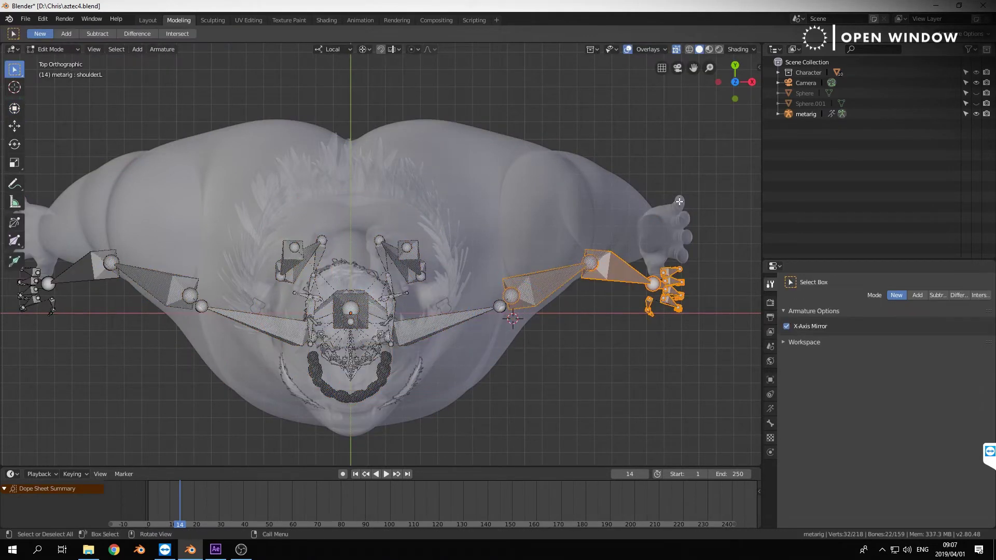
{"action": "key", "text": "g"}
{"action": "key", "text": "y"}
{"action": "key", "text": "y"}
{"action": "left_click", "coordinate": [687, 123]}
Examine how the left arm and hand bones fit inside the character's arm from the front and from other angles.
{"action": "key", "text": "KP_1"}
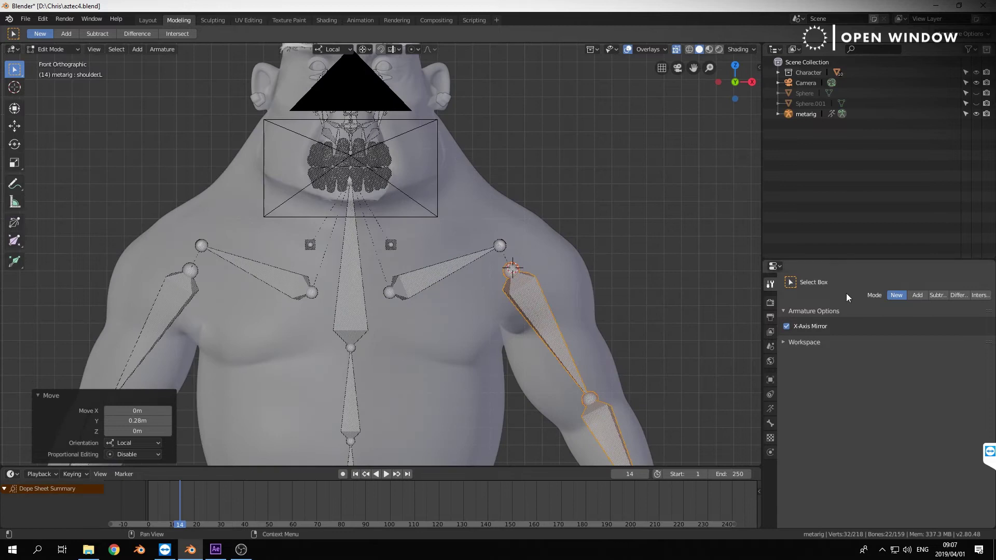
{"action": "scroll", "coordinate": [624, 362], "scroll_direction": "down", "scroll_amount": 3}
{"action": "scroll", "coordinate": [540, 328], "scroll_direction": "up", "scroll_amount": 4}
{"action": "middle_click_drag", "start_coordinate": [612, 394], "coordinate": [436, 251], "text": "shift"}
{"action": "scroll", "coordinate": [603, 278], "scroll_direction": "up", "scroll_amount": 4}
{"action": "middle_click_drag", "start_coordinate": [634, 316], "coordinate": [542, 328]}
{"action": "scroll", "coordinate": [543, 328], "scroll_direction": "down", "scroll_amount": 3}
{"action": "middle_click_drag", "start_coordinate": [418, 329], "coordinate": [518, 337]}
{"action": "key", "text": "KP_1"}
{"action": "scroll", "coordinate": [347, 196], "scroll_direction": "down", "scroll_amount": 1}
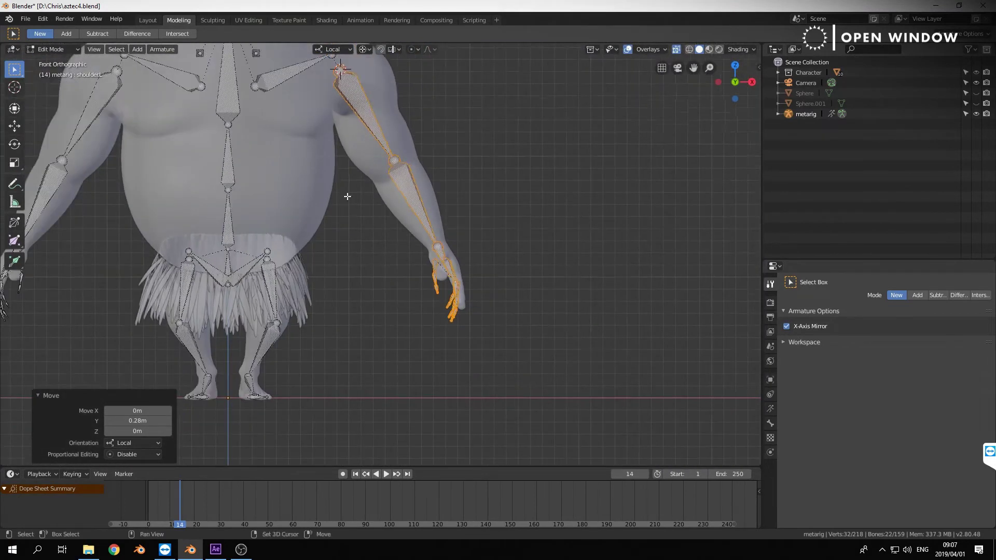
{"action": "middle_click_drag", "start_coordinate": [347, 195], "coordinate": [434, 307], "text": "shift"}
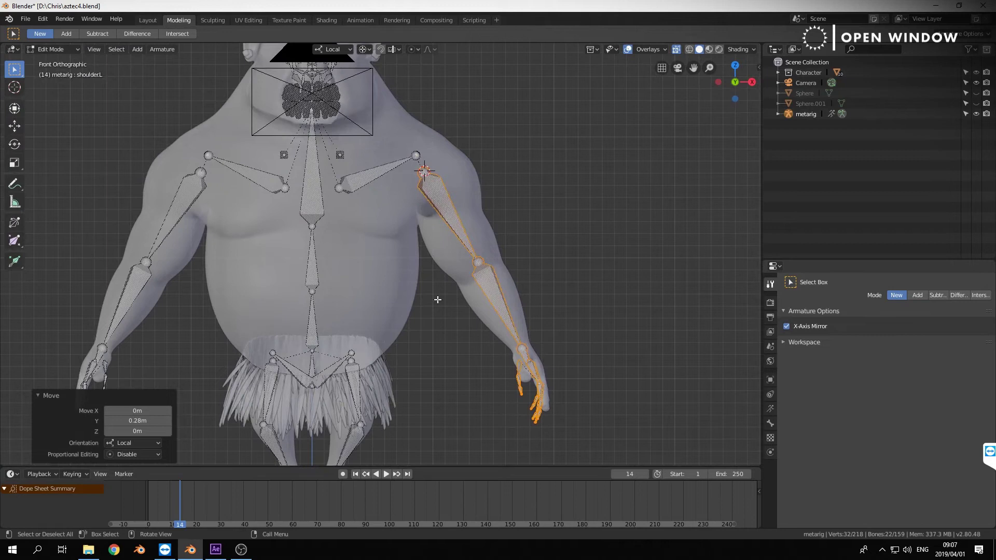
{"action": "scroll", "coordinate": [452, 285], "scroll_direction": "down", "scroll_amount": 1}
{"action": "scroll", "coordinate": [407, 266], "scroll_direction": "up", "scroll_amount": 1}
{"action": "middle_click_drag", "start_coordinate": [409, 267], "coordinate": [468, 364], "text": "shift"}
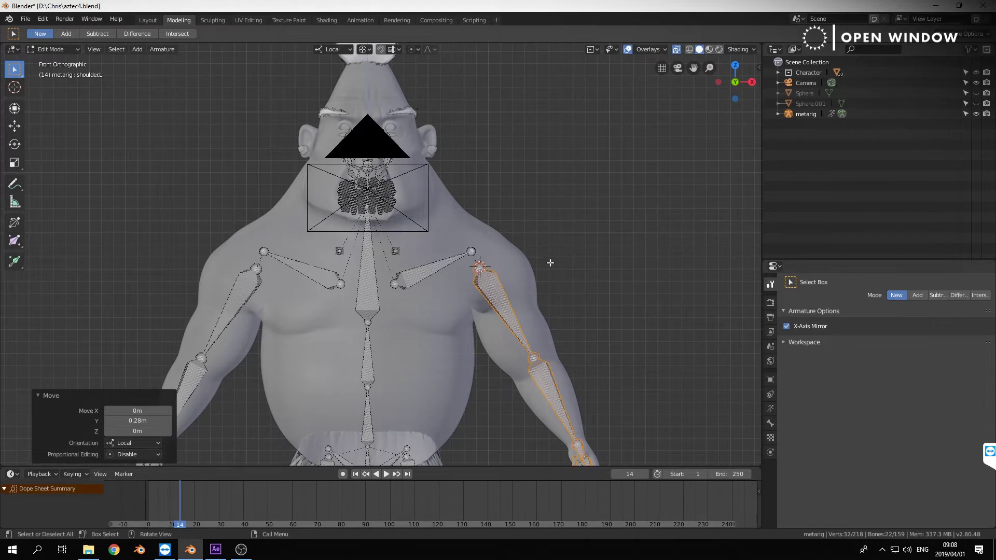
Delete the meta-rig's face bones in front of the head bone.
{"action": "key", "text": "KP_3"}
{"action": "middle_click_drag", "start_coordinate": [428, 217], "coordinate": [523, 284], "text": "shift"}
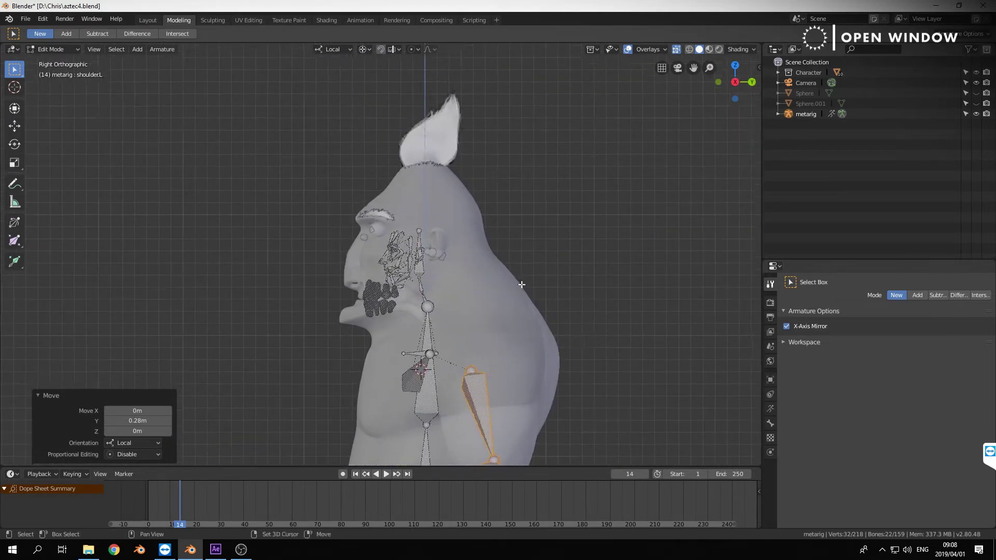
{"action": "scroll", "coordinate": [526, 299], "scroll_direction": "up", "scroll_amount": 5}
{"action": "left_click_drag", "start_coordinate": [278, 146], "coordinate": [479, 380]}
{"action": "key", "text": "x"}
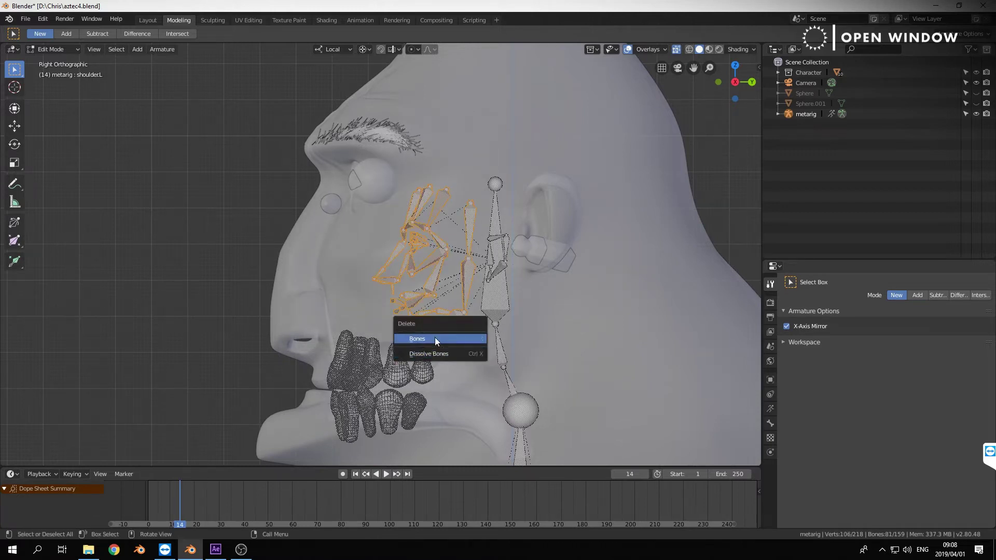
{"action": "left_click", "coordinate": [434, 338]}
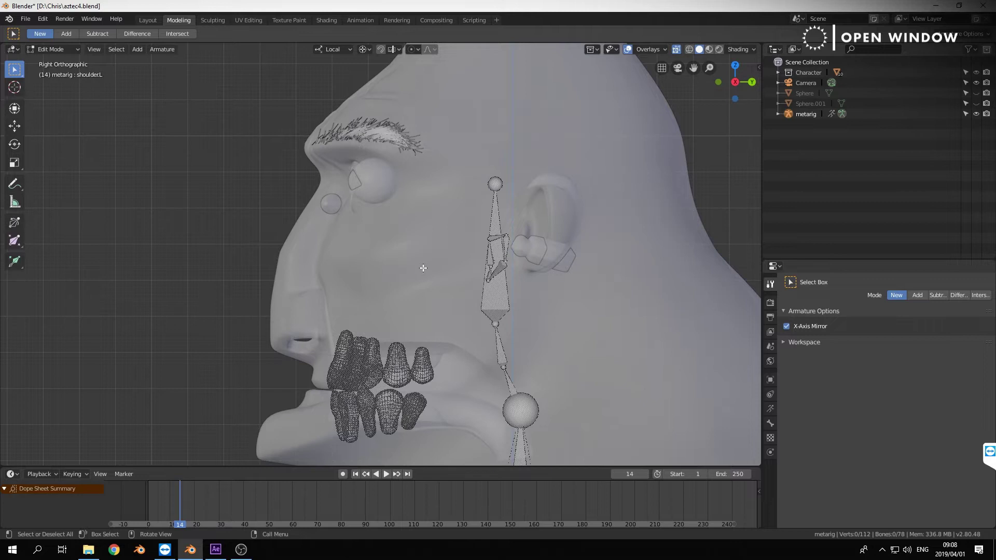
Delete the leftover face bones around the head bone.
{"action": "key", "text": "KP_1"}
{"action": "middle_click_drag", "start_coordinate": [453, 272], "coordinate": [454, 271]}
{"action": "left_click_drag", "start_coordinate": [452, 215], "coordinate": [401, 298]}
{"action": "key", "text": "x"}
{"action": "left_click", "coordinate": [401, 299]}
Raise the tip of the head bone about 0.60 m to the top of the skull, and shift it about 0.02 m backward.
{"action": "key", "text": "KP_3"}
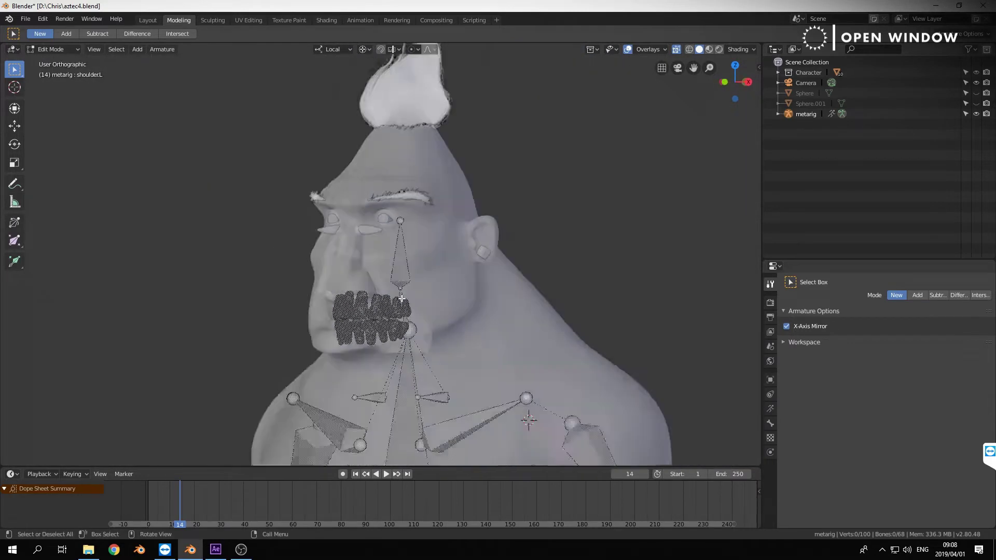
{"action": "left_click_drag", "start_coordinate": [436, 221], "coordinate": [441, 116]}
{"action": "scroll", "coordinate": [460, 325], "scroll_direction": "up", "scroll_amount": 1}
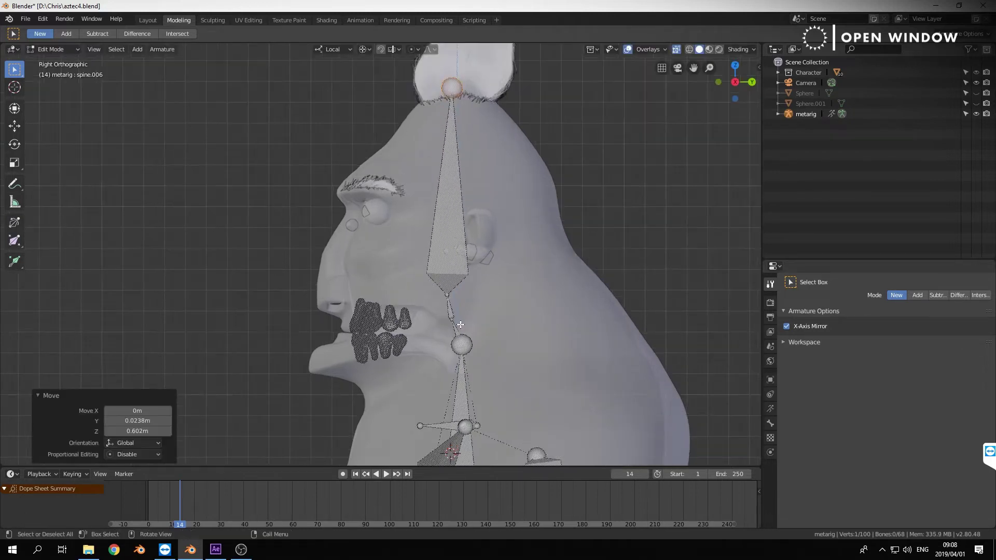
Move the joints at the base of the head and neck bones backward and slightly down to follow the character's neck.
{"action": "left_click", "coordinate": [461, 323]}
{"action": "left_click_drag", "start_coordinate": [460, 323], "coordinate": [497, 339]}
{"action": "left_click_drag", "start_coordinate": [509, 306], "coordinate": [481, 347]}
{"action": "key", "text": "g"}
{"action": "left_click", "coordinate": [475, 327]}
{"action": "key", "text": "g"}
{"action": "left_click", "coordinate": [476, 348]}
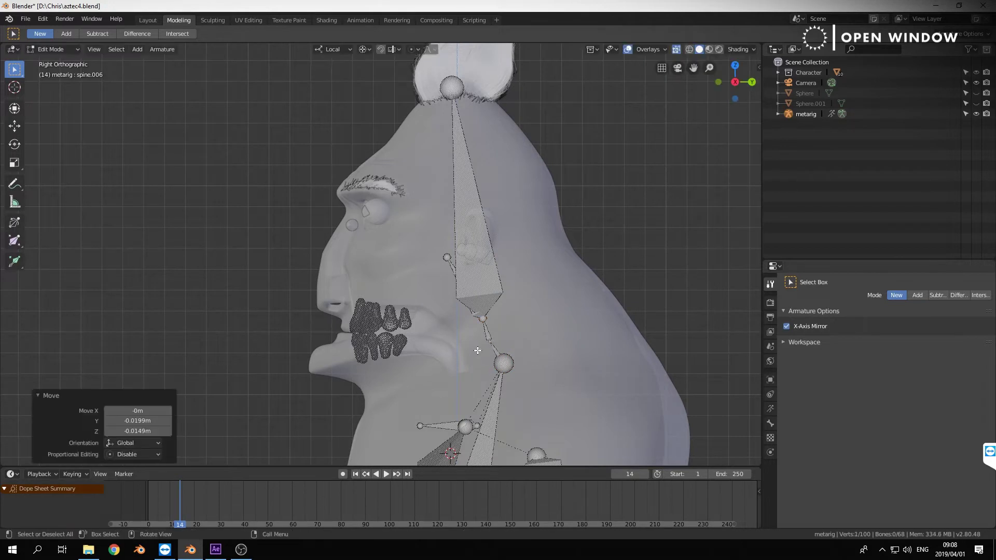
Delete the breast bones on both sides of the chest.
{"action": "scroll", "coordinate": [488, 351], "scroll_direction": "down", "scroll_amount": 3}
{"action": "scroll", "coordinate": [493, 354], "scroll_direction": "down", "scroll_amount": 4, "text": "shift"}
{"action": "scroll", "coordinate": [502, 358], "scroll_direction": "down", "scroll_amount": 2}
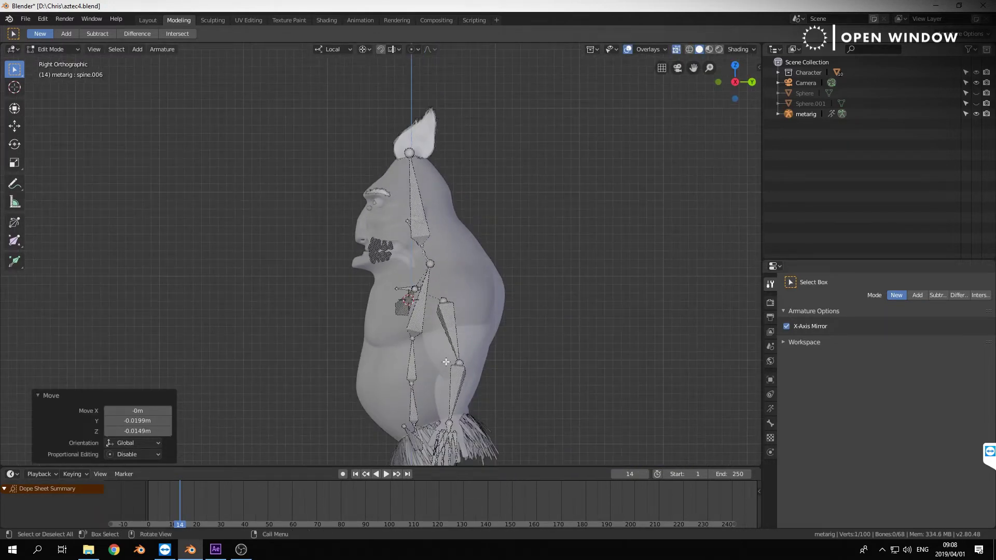
{"action": "key", "text": "KP_1"}
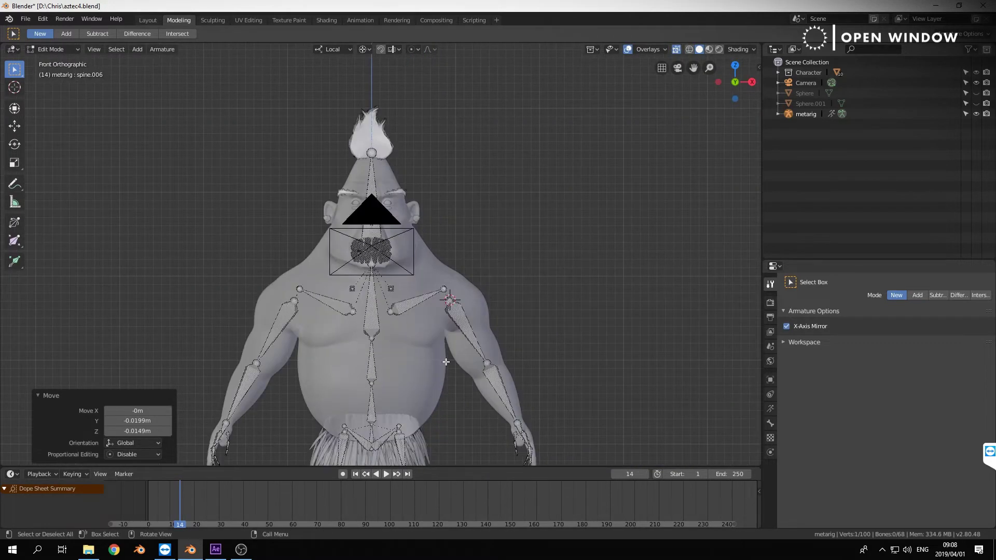
{"action": "left_click", "coordinate": [390, 291]}
{"action": "key", "text": "c"}
{"action": "key", "text": "Escape"}
{"action": "key", "text": "x"}
{"action": "left_click", "coordinate": [393, 289]}
Select the lowest spine bone and the pelvis bone, and move them about 0.21 m backward along the Y axis.
{"action": "scroll", "coordinate": [427, 323], "scroll_direction": "down", "scroll_amount": 1}
{"action": "scroll", "coordinate": [426, 322], "scroll_direction": "up", "scroll_amount": 4}
{"action": "middle_click_drag", "start_coordinate": [427, 322], "coordinate": [439, 362]}
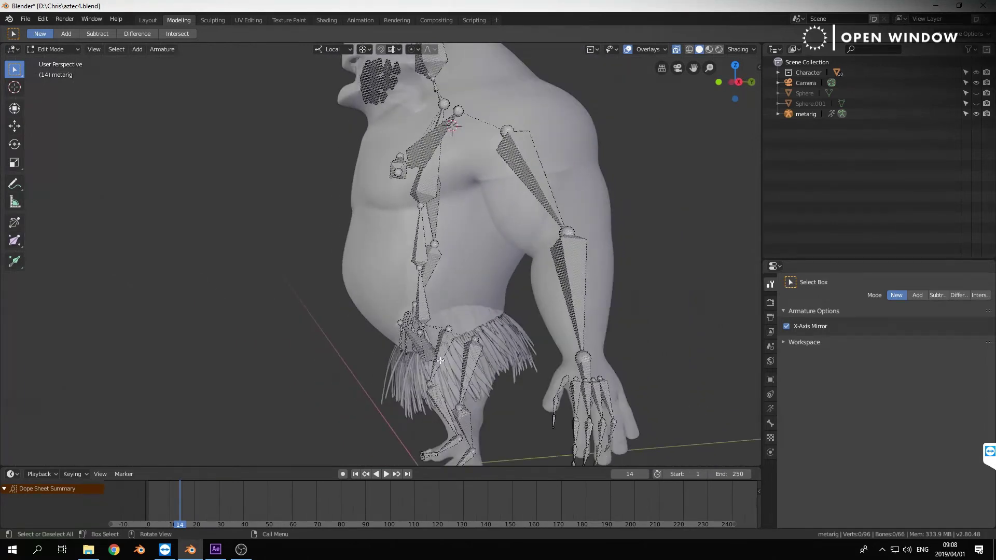
{"action": "key", "text": "KP_3"}
{"action": "left_click", "coordinate": [432, 351]}
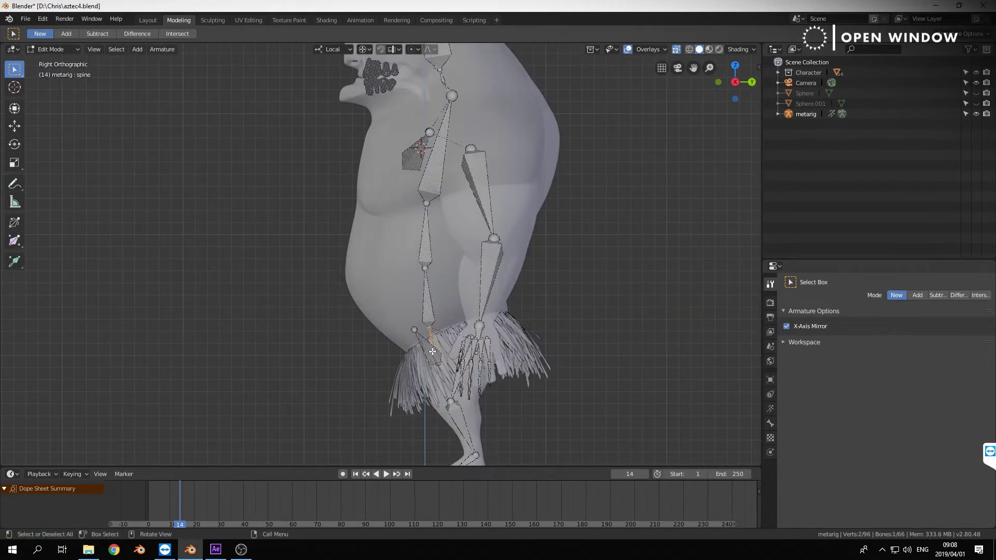
{"action": "left_click", "coordinate": [427, 348], "text": "shift"}
{"action": "key", "text": "g"}
{"action": "key", "text": "y"}
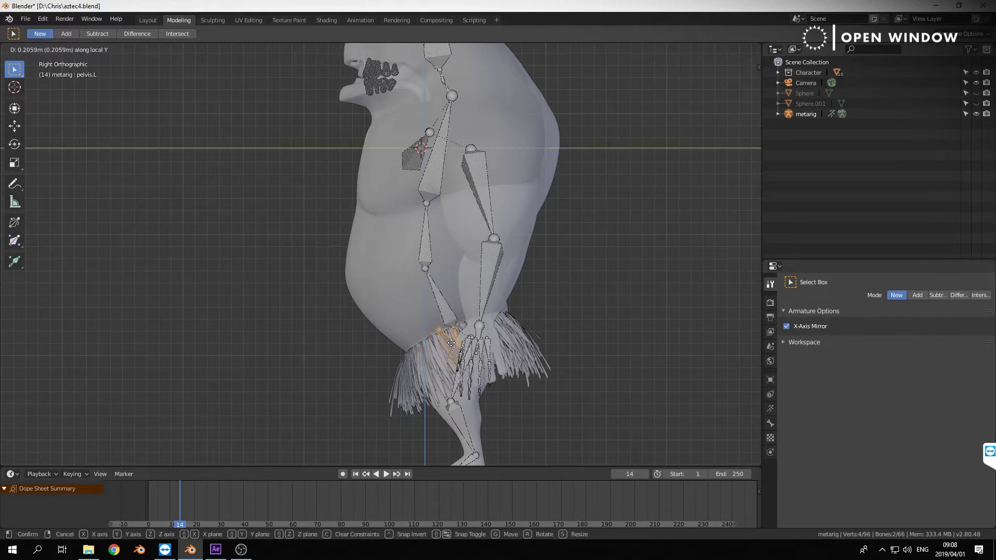
{"action": "left_click", "coordinate": [451, 343]}
Return the rig to Object Mode, and select only the character's body mesh.
{"action": "middle_click_drag", "start_coordinate": [451, 342], "coordinate": [452, 244]}
{"action": "scroll", "coordinate": [407, 280], "scroll_direction": "down", "scroll_amount": 2}
{"action": "scroll", "coordinate": [407, 275], "scroll_direction": "down", "scroll_amount": 2}
{"action": "key", "text": "ctrl+Tab"}
{"action": "left_click", "coordinate": [277, 256]}
{"action": "scroll", "coordinate": [505, 251], "scroll_direction": "down", "scroll_amount": 2}
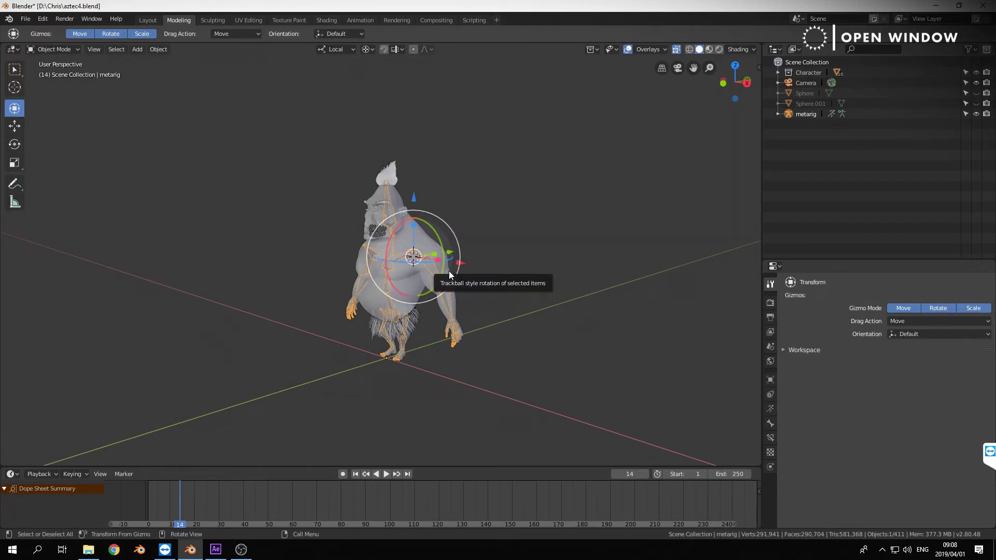
{"action": "scroll", "coordinate": [362, 318], "scroll_direction": "up", "scroll_amount": 3}
{"action": "key", "text": "alt+a"}
{"action": "middle_click_drag", "start_coordinate": [412, 339], "coordinate": [449, 359]}
{"action": "left_click", "coordinate": [421, 307]}
{"action": "scroll", "coordinate": [449, 359], "scroll_direction": "down", "scroll_amount": 2}
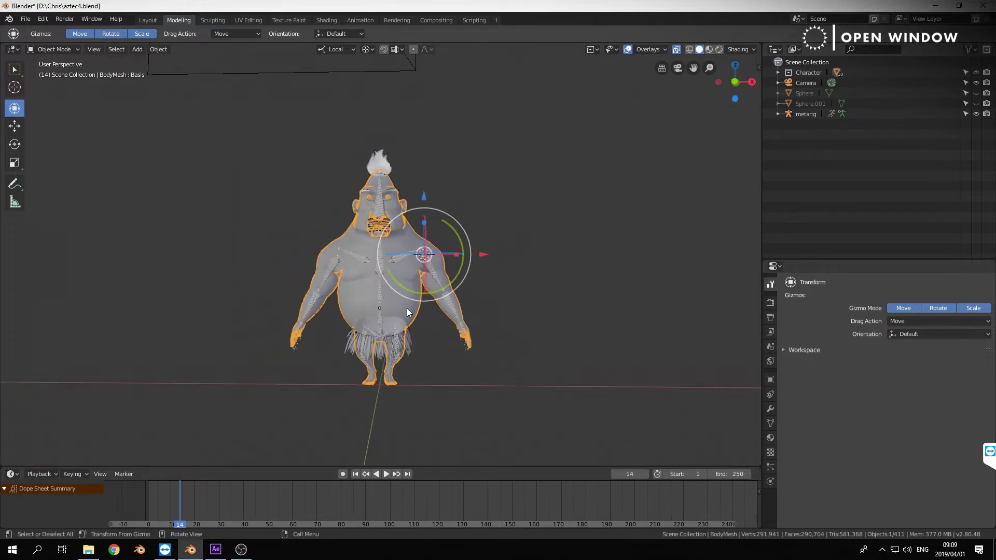
Turn off X-ray display so the character's meshes are shown solid from the front.
{"action": "middle_click_drag", "start_coordinate": [555, 303], "coordinate": [520, 321]}
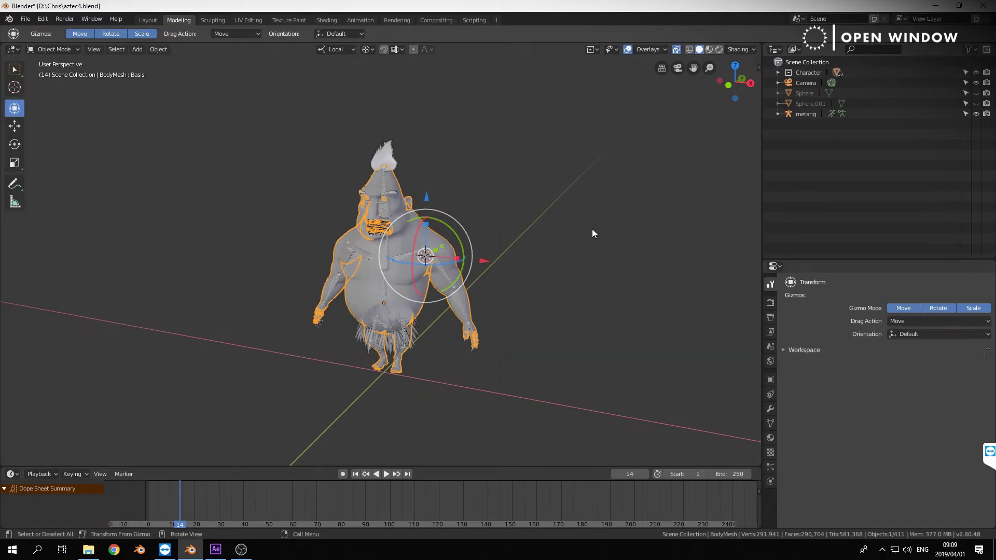
{"action": "key", "text": "KP_1"}
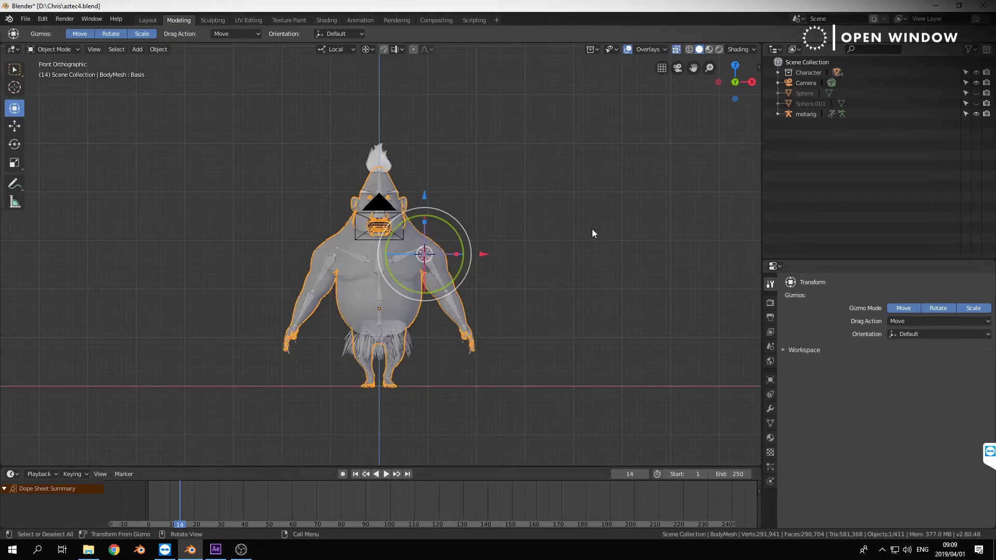
{"action": "scroll", "coordinate": [530, 288], "scroll_direction": "up", "scroll_amount": 5}
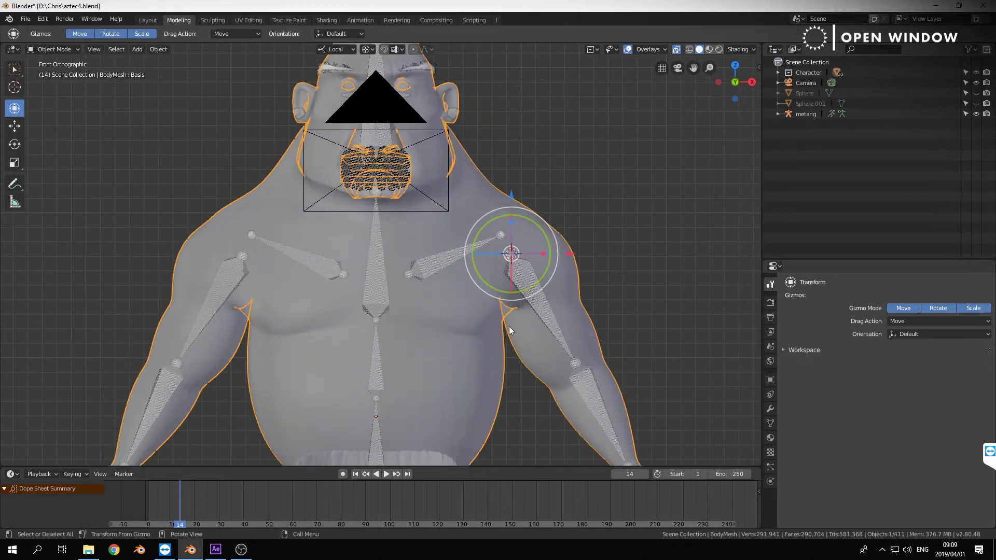
{"action": "left_click", "coordinate": [675, 48]}
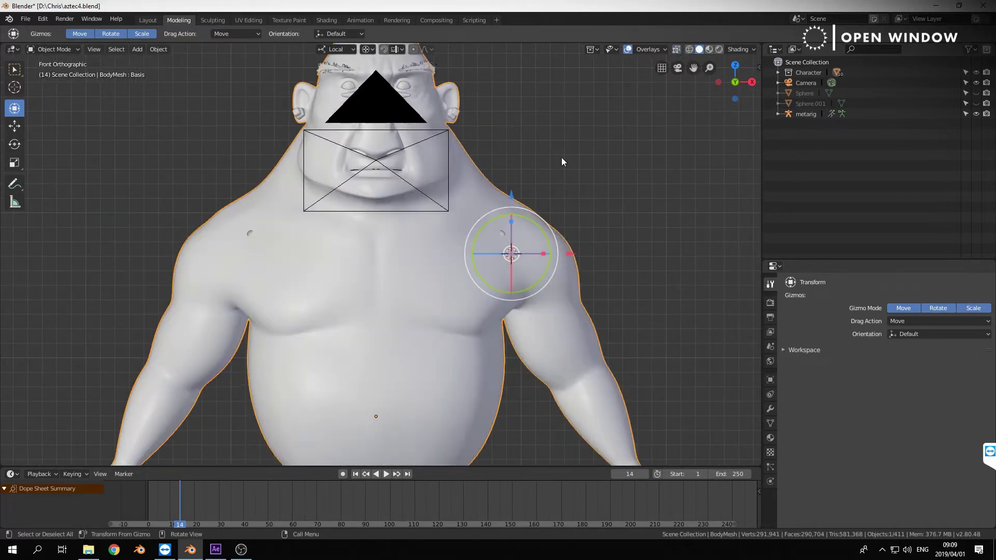
{"action": "scroll", "coordinate": [544, 198], "scroll_direction": "down", "scroll_amount": 2}
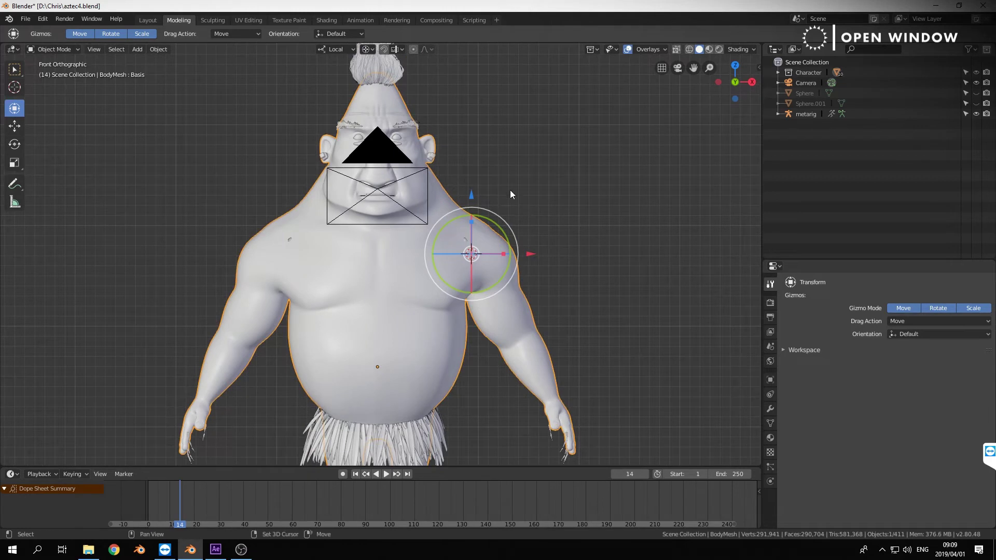
Add the eye mesh to the selection, and isolate the body and eyes in local view.
{"action": "left_click_drag", "start_coordinate": [499, 172], "coordinate": [521, 412], "text": "shift"}
{"action": "scroll", "coordinate": [521, 412], "scroll_direction": "up", "scroll_amount": 3}
{"action": "middle_click_drag", "start_coordinate": [493, 388], "coordinate": [454, 232], "text": "shift"}
{"action": "scroll", "coordinate": [468, 335], "scroll_direction": "up", "scroll_amount": 2}
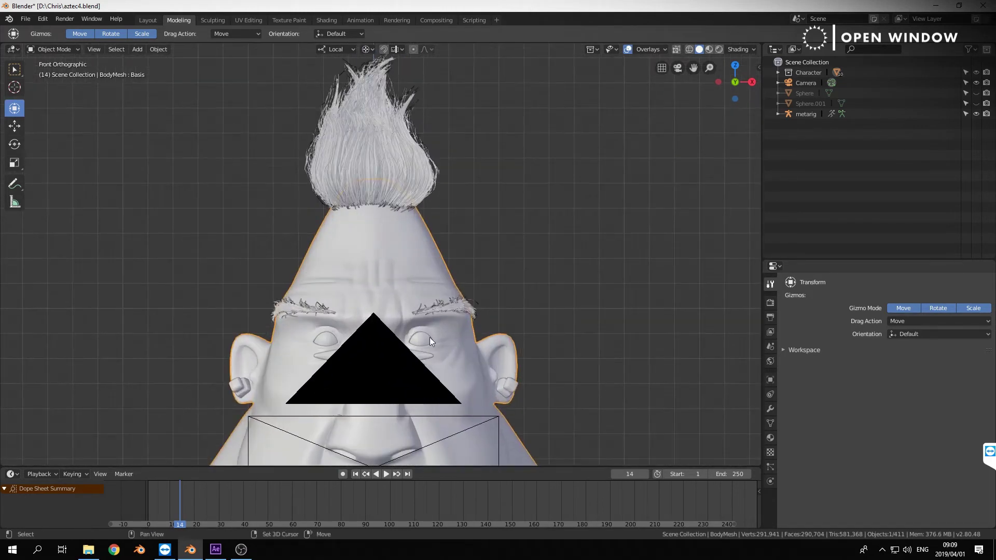
{"action": "left_click", "coordinate": [422, 340], "text": "shift"}
{"action": "key", "text": "KP_Divide"}
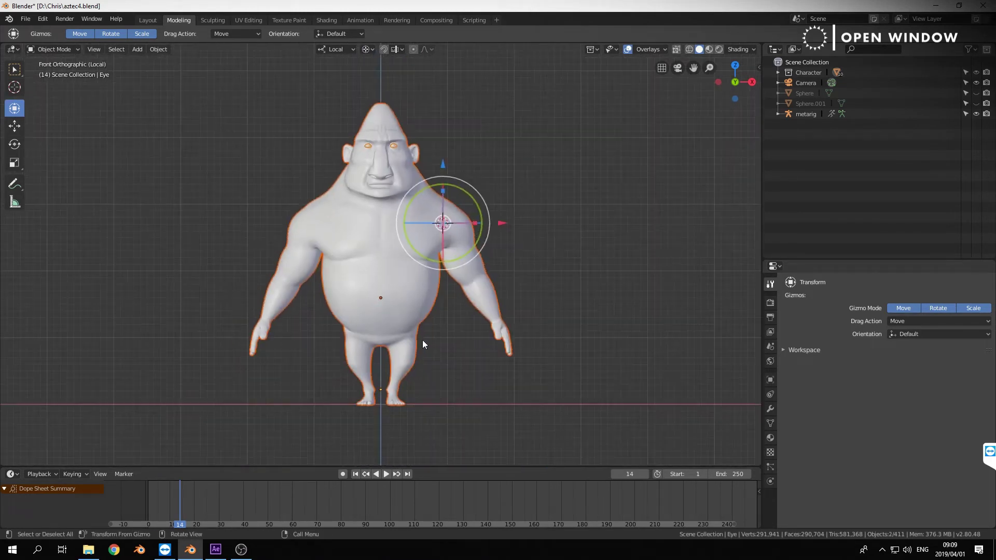
Select the body mesh alone and open its modifier settings.
{"action": "left_click", "coordinate": [453, 343]}
{"action": "scroll", "coordinate": [551, 231], "scroll_direction": "up", "scroll_amount": 2}
{"action": "left_click", "coordinate": [493, 282]}
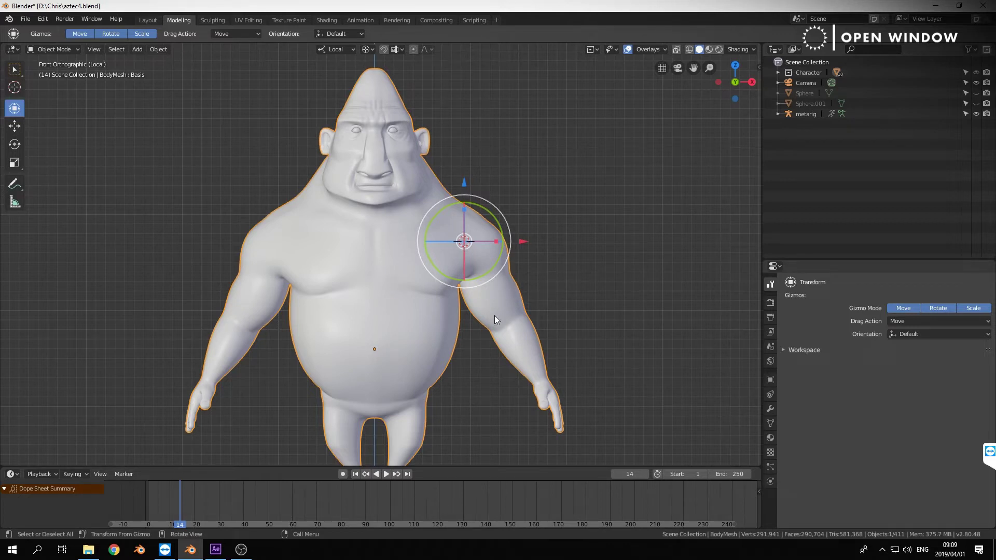
{"action": "left_click", "coordinate": [770, 410]}
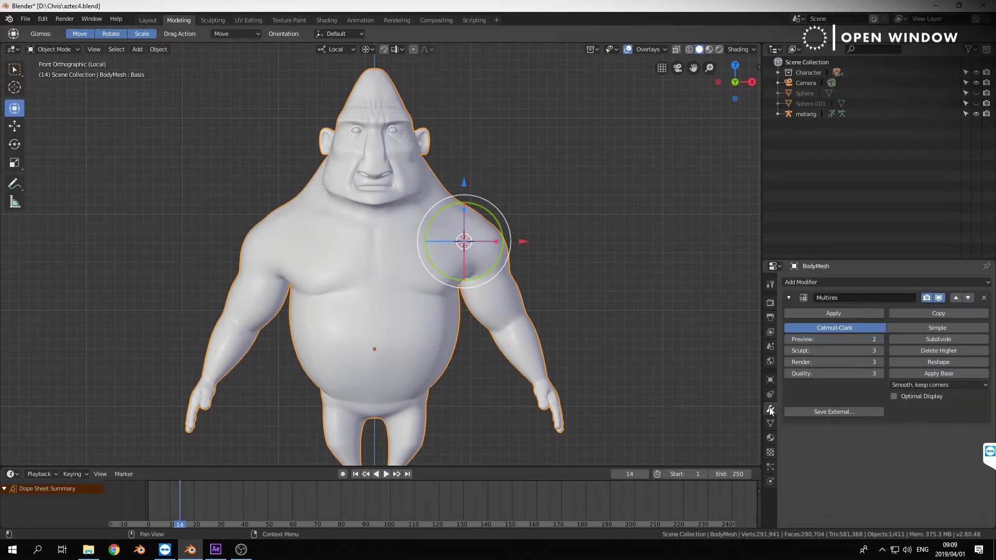
Examine the body mesh's topology in Edit Mode with everything deselected, and return to Object Mode.
{"action": "scroll", "coordinate": [530, 297], "scroll_direction": "down", "scroll_amount": 2}
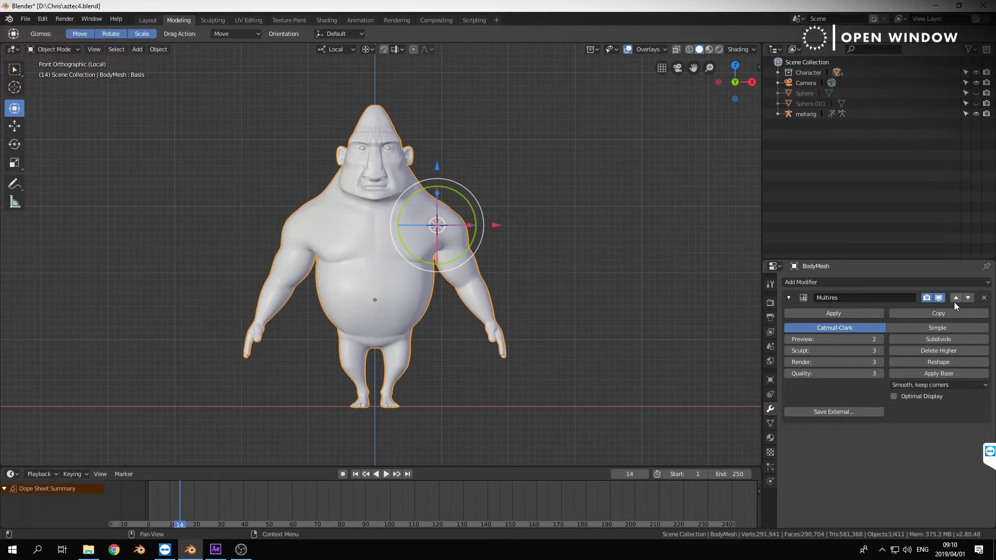
{"action": "key", "text": "ctrl+Tab"}
{"action": "left_click", "coordinate": [631, 307]}
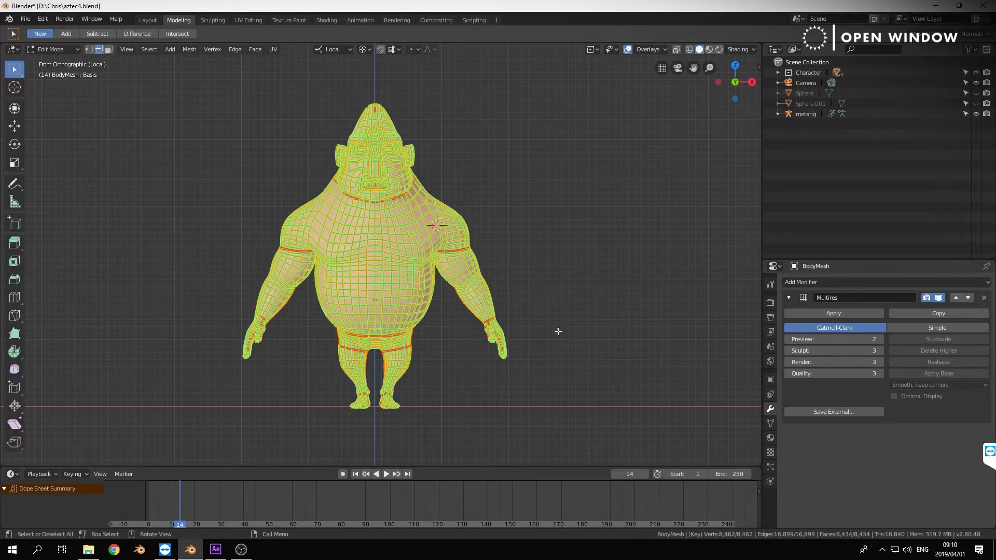
{"action": "key", "text": "alt+a"}
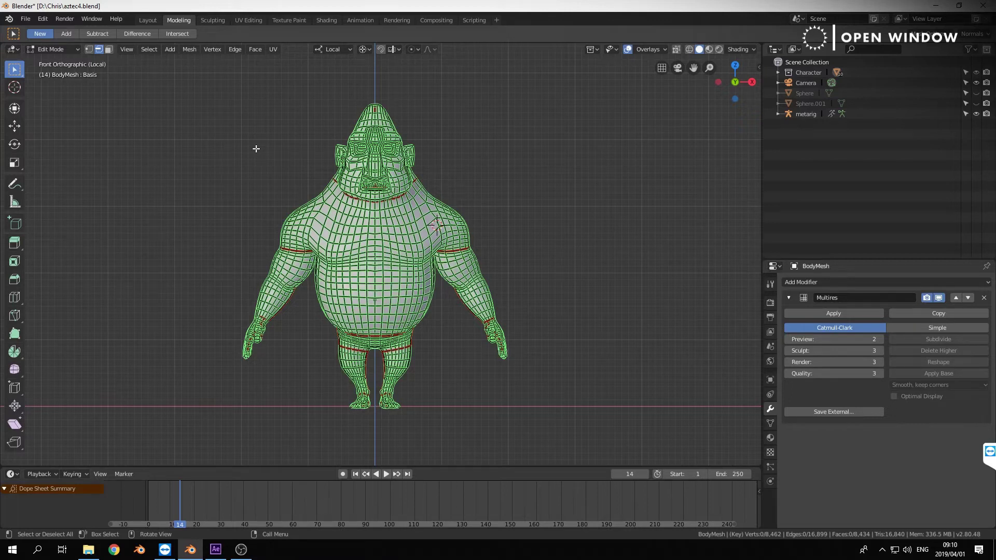
{"action": "key", "text": "ctrl+Tab"}
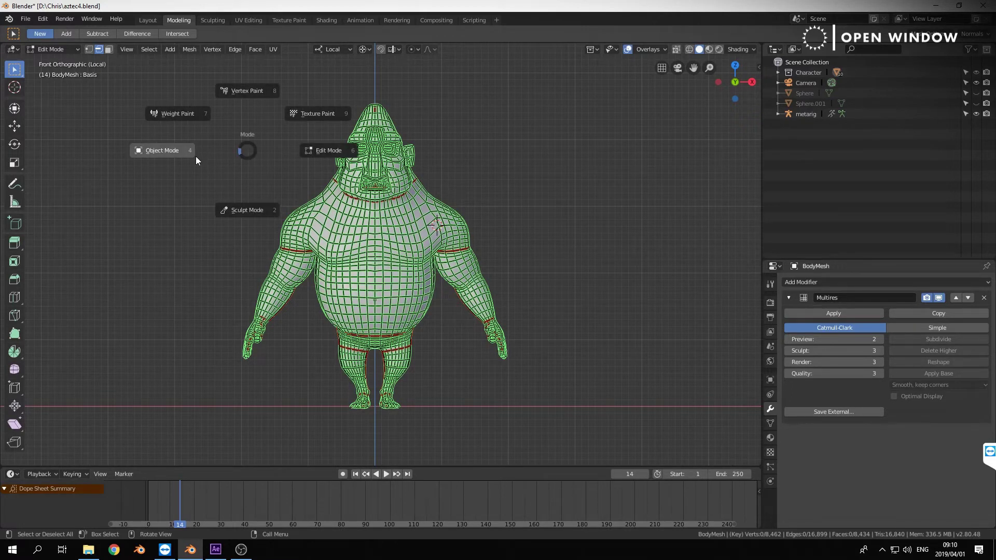
{"action": "left_click", "coordinate": [195, 156]}
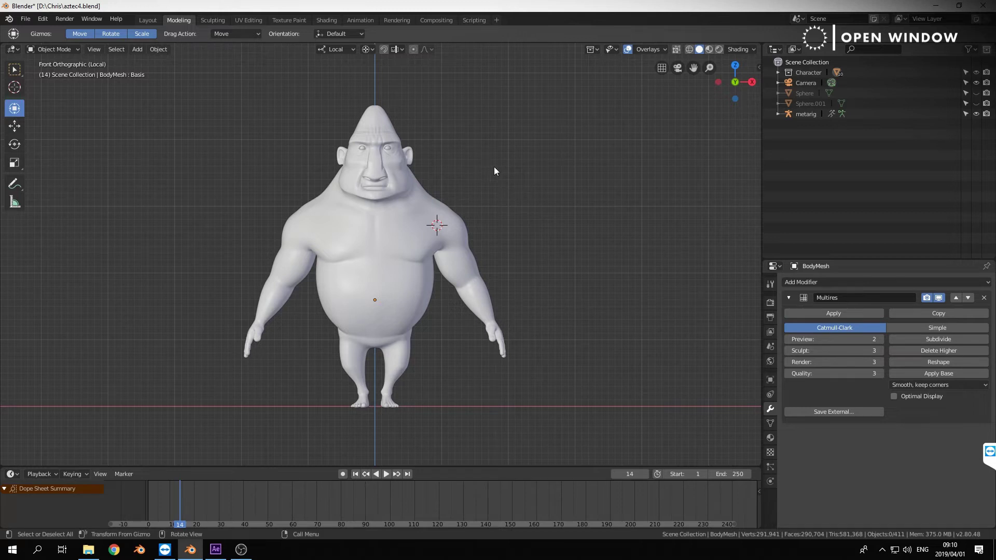
Put the body mesh in Edit Mode with X-ray display turned on and face selection active.
{"action": "left_click", "coordinate": [406, 300]}
{"action": "key", "text": "Tab"}
{"action": "scroll", "coordinate": [398, 260], "scroll_direction": "up", "scroll_amount": 4}
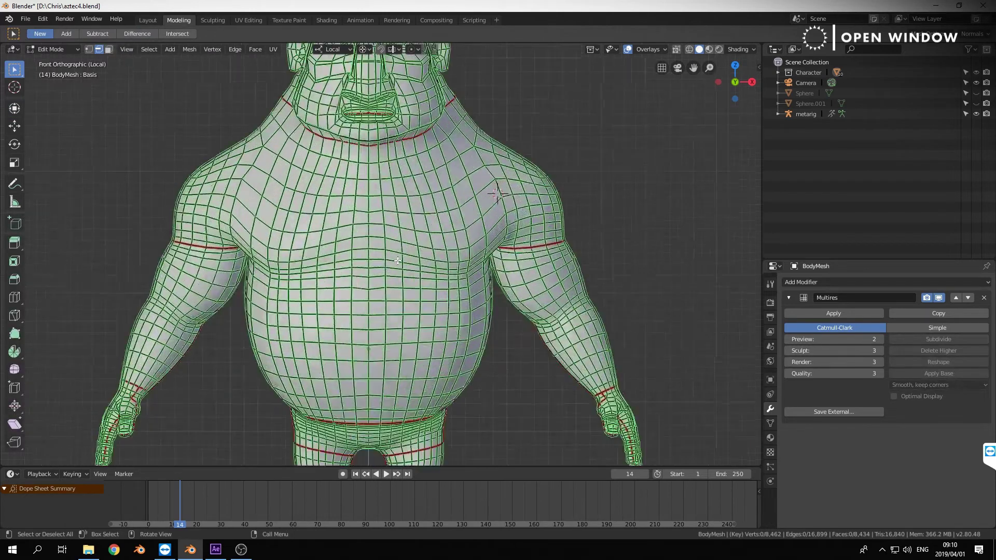
{"action": "scroll", "coordinate": [398, 261], "scroll_direction": "down", "scroll_amount": 4}
{"action": "left_click", "coordinate": [677, 49]}
{"action": "middle_click_drag", "start_coordinate": [377, 202], "coordinate": [434, 322], "text": "shift"}
{"action": "scroll", "coordinate": [434, 322], "scroll_direction": "up", "scroll_amount": 2}
{"action": "scroll", "coordinate": [434, 321], "scroll_direction": "down", "scroll_amount": 5}
{"action": "key", "text": "3"}
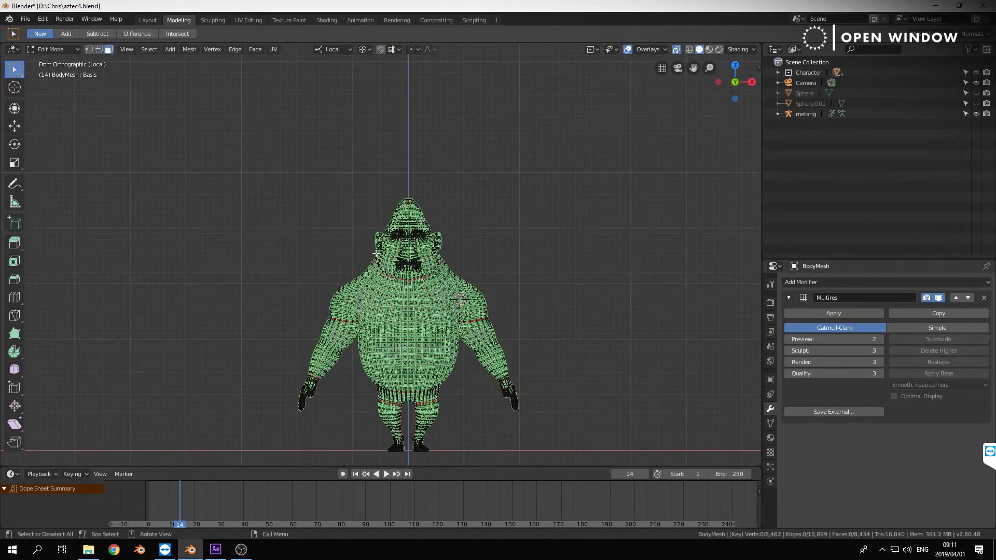
Box-select all faces of the character's right half, from the head down to the feet, up to the centre line.
{"action": "key", "text": "b"}
{"action": "left_click_drag", "start_coordinate": [206, 131], "coordinate": [408, 474]}
{"action": "scroll", "coordinate": [576, 230], "scroll_direction": "up", "scroll_amount": 6}
{"action": "middle_click_drag", "start_coordinate": [577, 229], "coordinate": [502, 292], "text": "shift"}
{"action": "scroll", "coordinate": [502, 292], "scroll_direction": "up", "scroll_amount": 1}
{"action": "key", "text": "v"}
{"action": "key", "text": "v"}
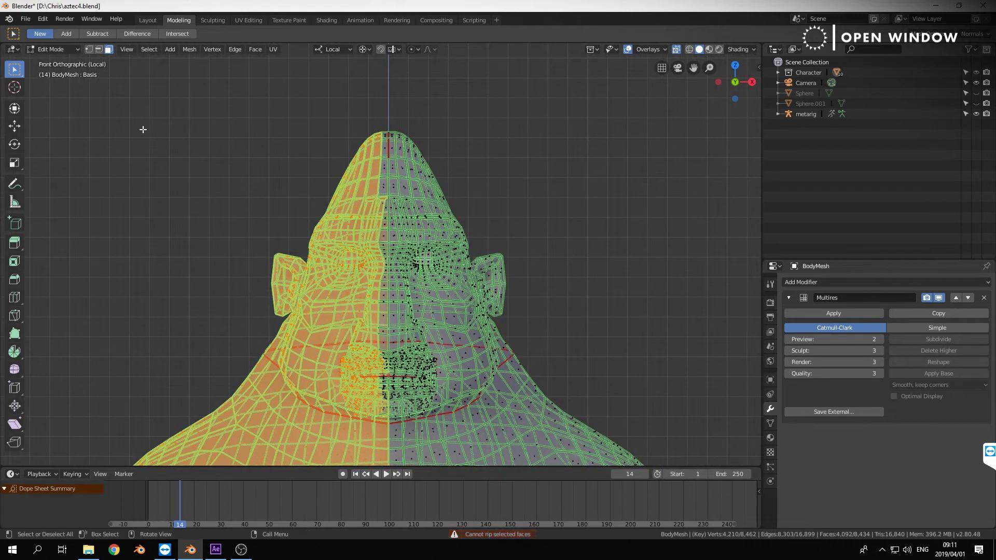
{"action": "left_click_drag", "start_coordinate": [135, 83], "coordinate": [389, 468]}
{"action": "scroll", "coordinate": [431, 355], "scroll_direction": "up", "scroll_amount": 3}
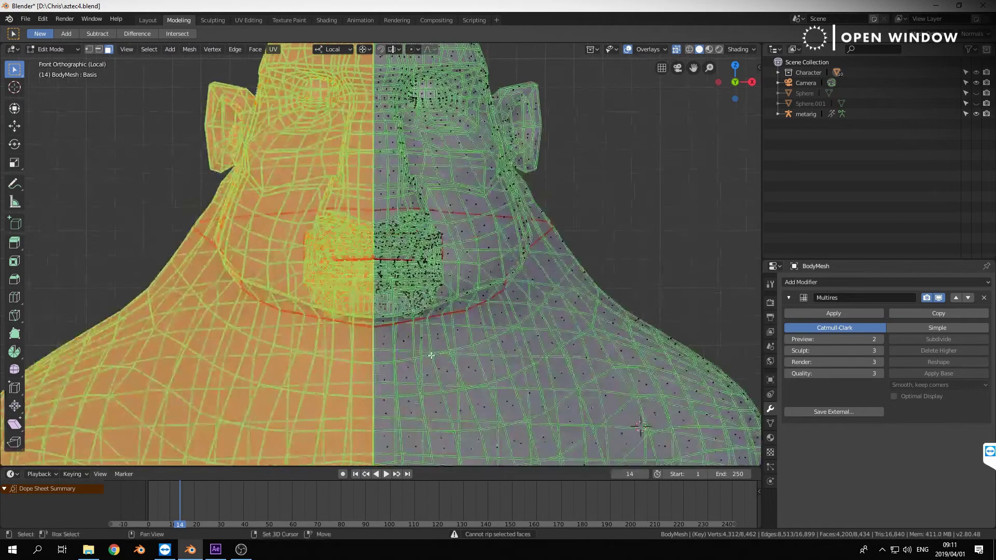
{"action": "scroll", "coordinate": [431, 355], "scroll_direction": "down", "scroll_amount": 8}
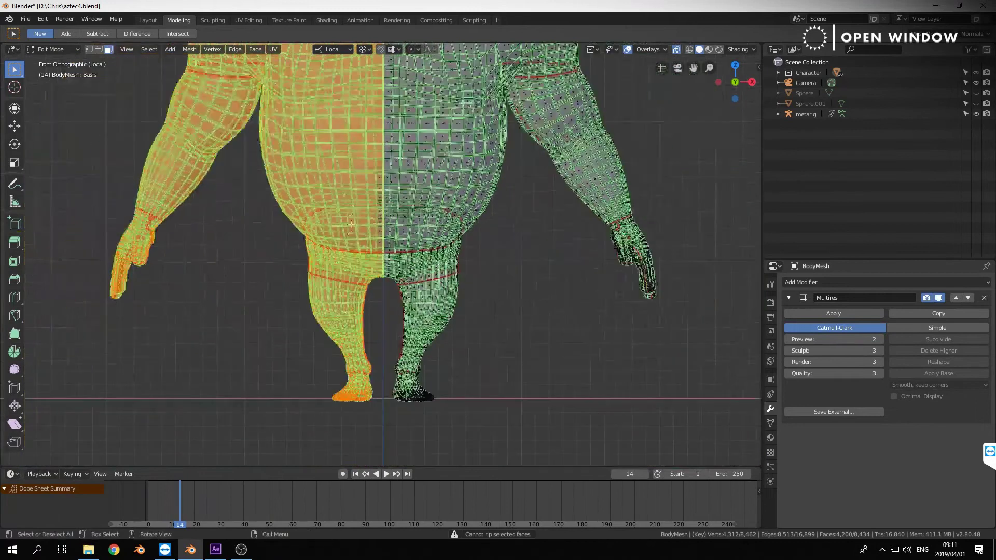
{"action": "scroll", "coordinate": [350, 224], "scroll_direction": "down", "scroll_amount": 2}
{"action": "left_click_drag", "start_coordinate": [122, 112], "coordinate": [379, 440]}
{"action": "key", "text": "b"}
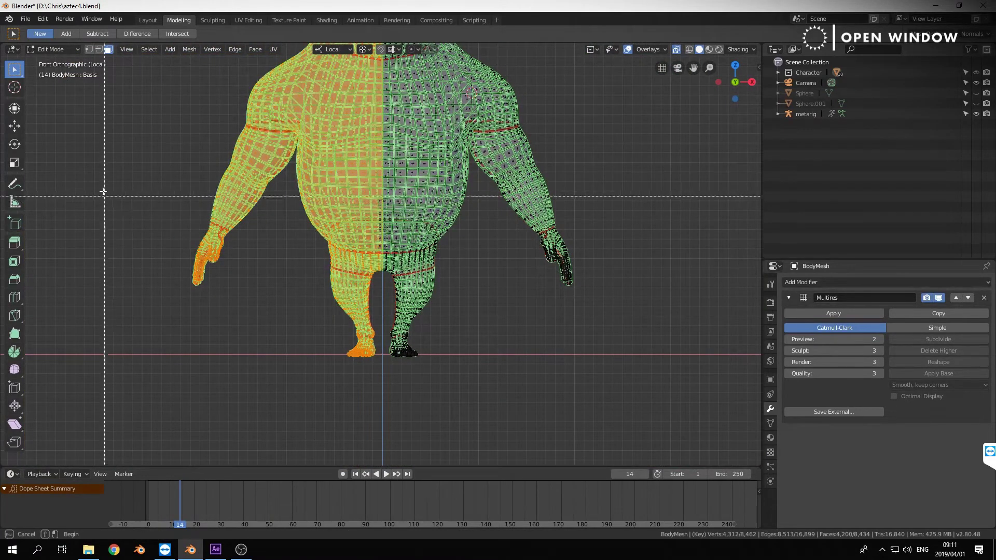
{"action": "left_click_drag", "start_coordinate": [120, 127], "coordinate": [382, 454]}
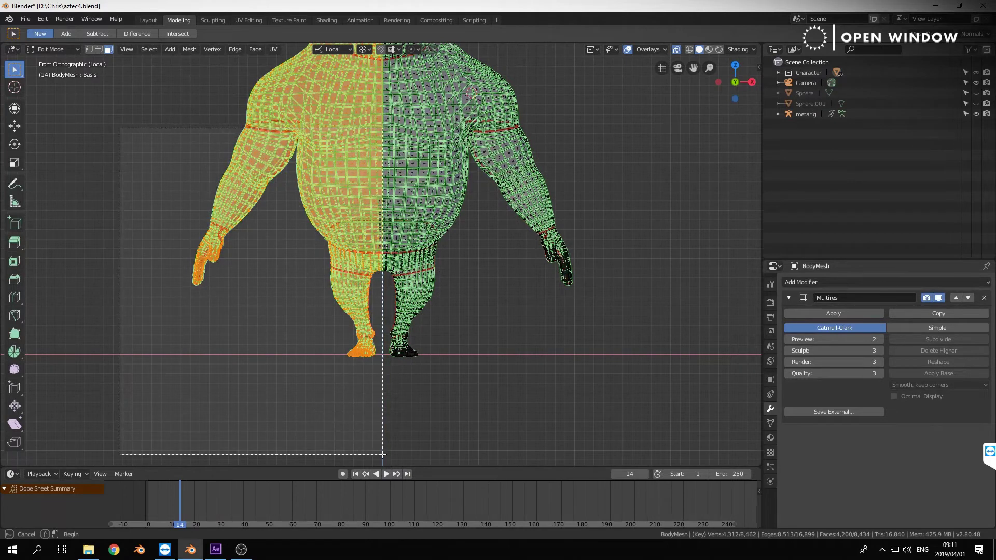
{"action": "middle_click_drag", "start_coordinate": [383, 454], "coordinate": [383, 454]}
{"action": "key", "text": "x"}
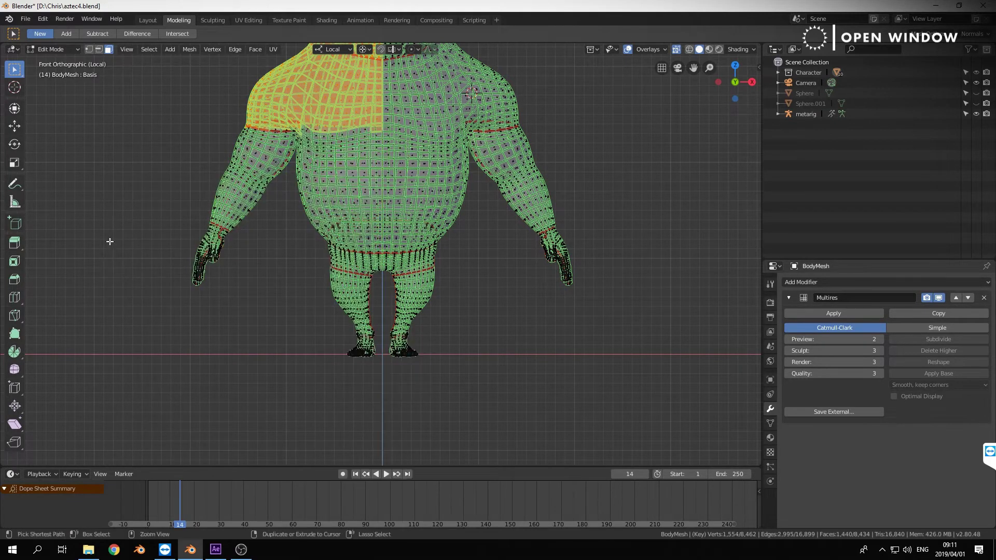
{"action": "key", "text": "ctrl+z"}
Delete the selected faces of the character's right half along with the faces left over at the centre line.
{"action": "key", "text": "x"}
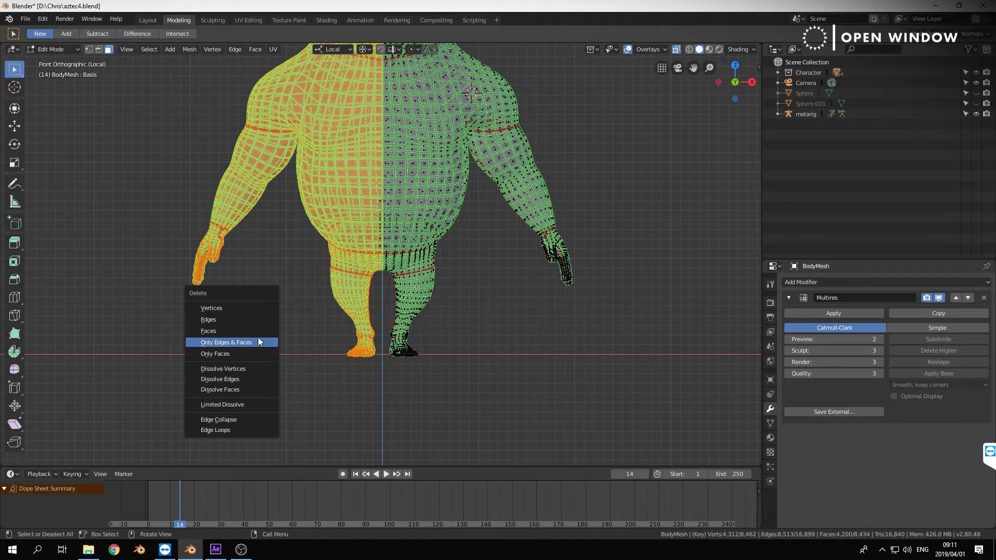
{"action": "left_click", "coordinate": [259, 331]}
{"action": "scroll", "coordinate": [386, 233], "scroll_direction": "up", "scroll_amount": 3}
{"action": "left_click_drag", "start_coordinate": [307, 104], "coordinate": [382, 358]}
{"action": "key", "text": "x"}
{"action": "left_click", "coordinate": [382, 358]}
Check the cut along the centre line and return the halved body mesh to Object Mode.
{"action": "scroll", "coordinate": [355, 259], "scroll_direction": "down", "scroll_amount": 3}
{"action": "middle_click_drag", "start_coordinate": [339, 218], "coordinate": [336, 363], "text": "shift"}
{"action": "middle_click_drag", "start_coordinate": [337, 113], "coordinate": [344, 232], "text": "shift"}
{"action": "scroll", "coordinate": [353, 244], "scroll_direction": "up", "scroll_amount": 5}
{"action": "key", "text": "ctrl+Tab"}
{"action": "left_click", "coordinate": [188, 323]}
{"action": "scroll", "coordinate": [307, 340], "scroll_direction": "down", "scroll_amount": 3}
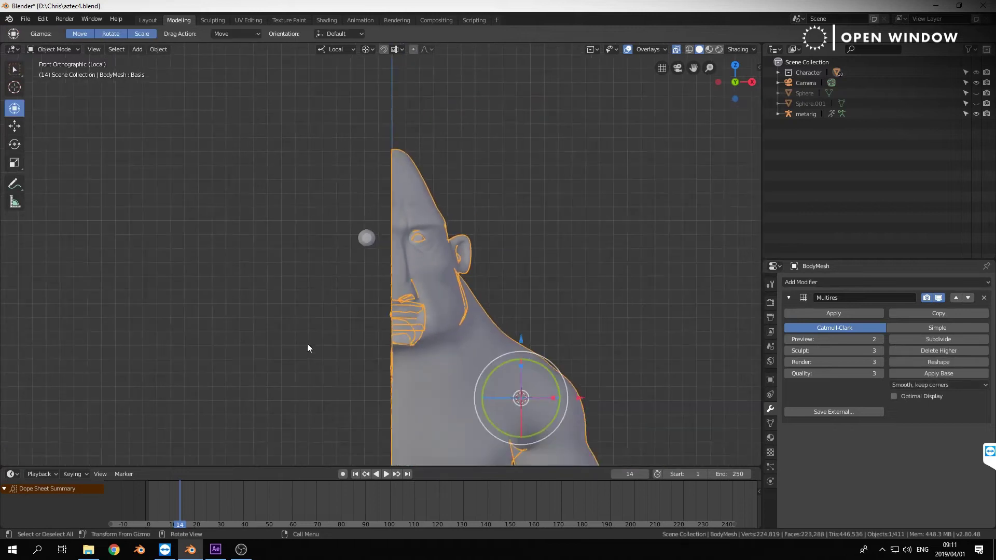
{"action": "middle_click_drag", "start_coordinate": [307, 343], "coordinate": [292, 282], "text": "shift"}
Add a Mirror modifier on the X axis to the half body, and try to move it above Multires.
{"action": "left_click", "coordinate": [819, 282]}
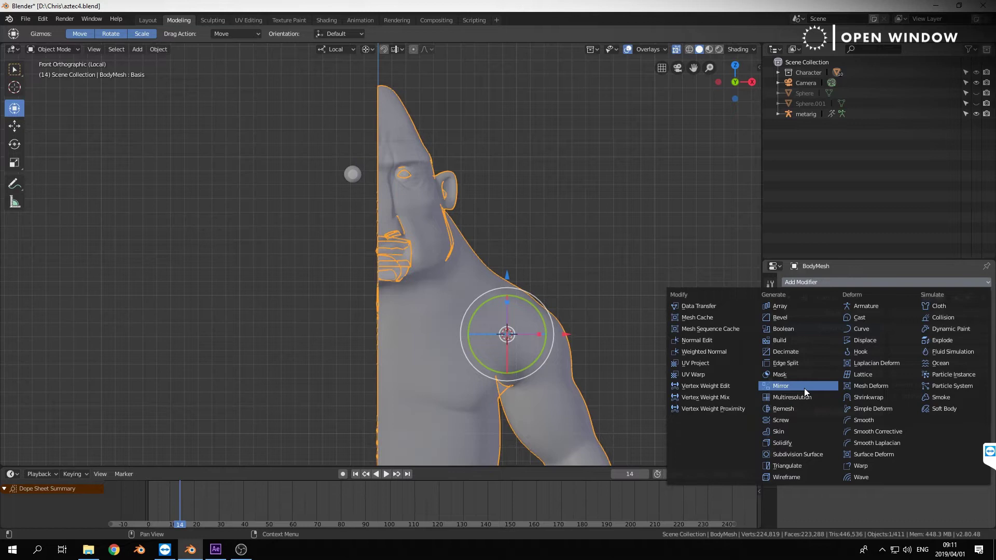
{"action": "key", "text": "Return"}
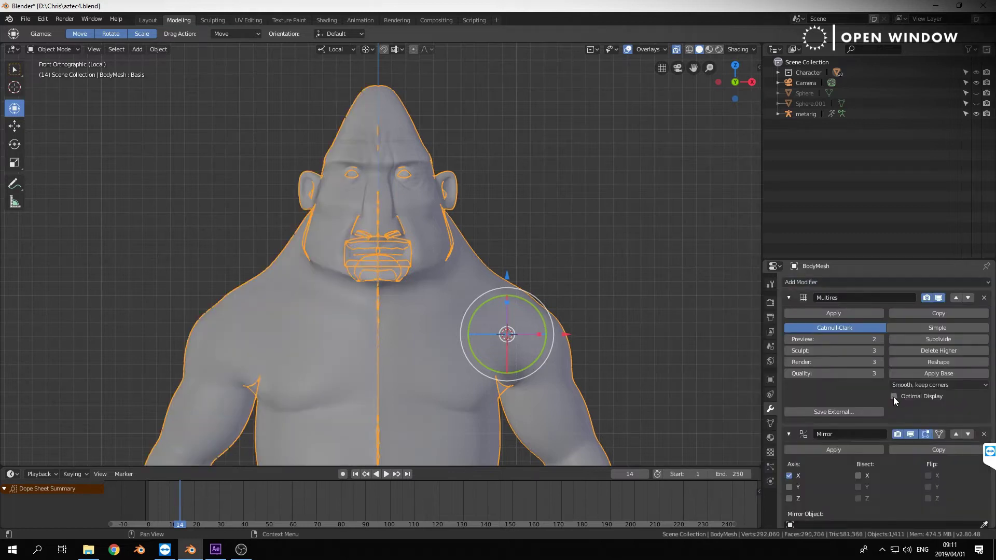
{"action": "left_click", "coordinate": [551, 211]}
{"action": "left_click", "coordinate": [956, 434]}
Turn off X-ray display and remove the Multires modifier from the body mesh.
{"action": "left_click", "coordinate": [938, 298]}
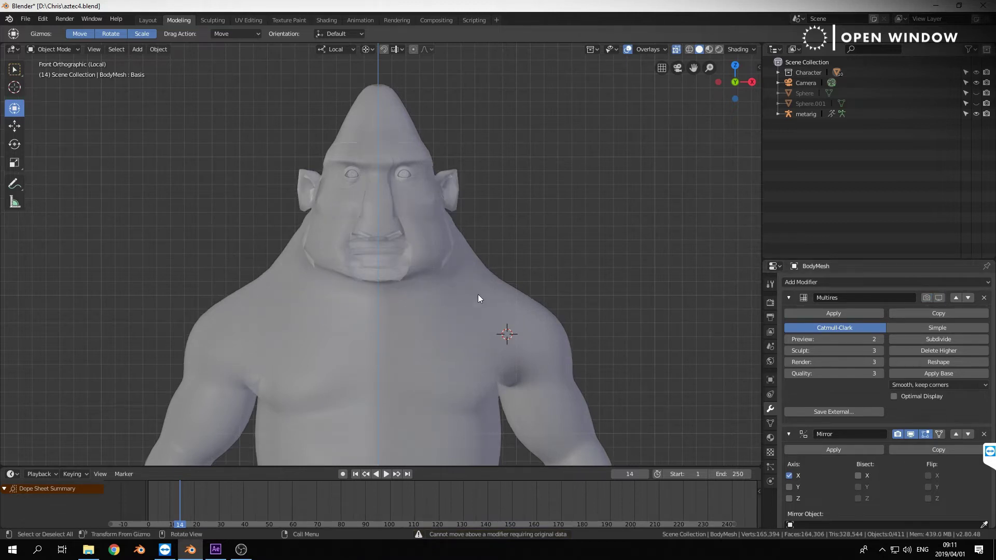
{"action": "scroll", "coordinate": [469, 243], "scroll_direction": "down", "scroll_amount": 1}
{"action": "left_click", "coordinate": [439, 284]}
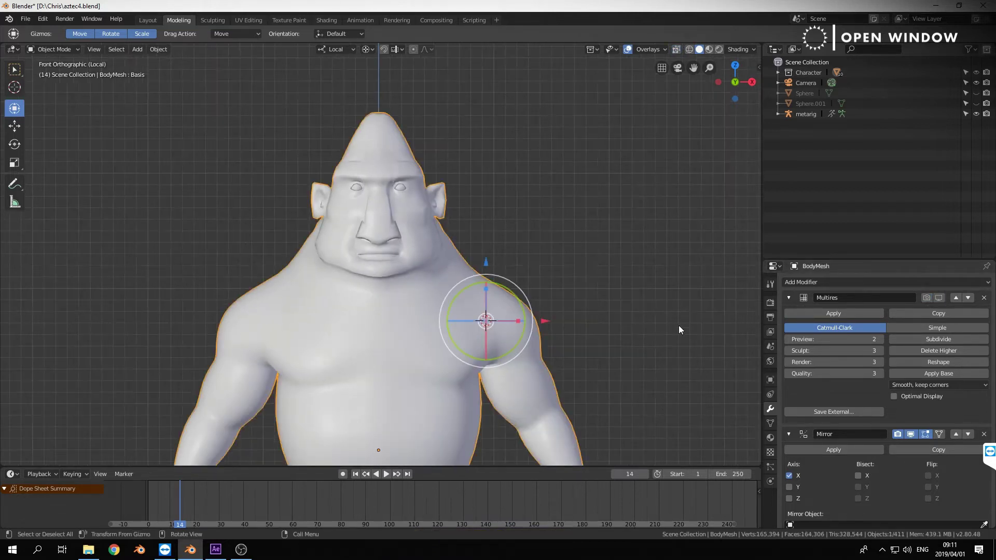
{"action": "left_click", "coordinate": [983, 298]}
{"action": "scroll", "coordinate": [473, 290], "scroll_direction": "down", "scroll_amount": 2}
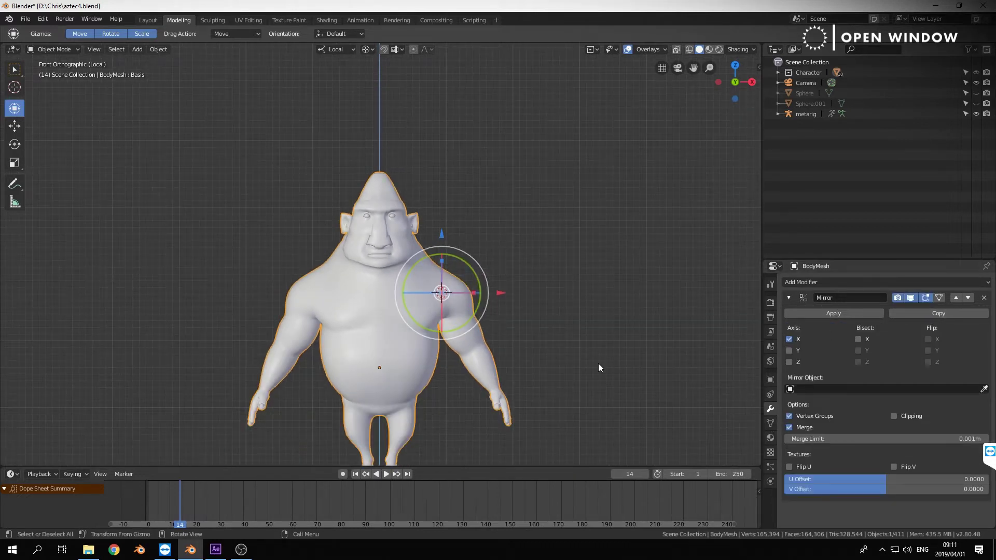
Add a level 2 Subdivision modifier to the body mesh, and collapse the settings of both modifiers.
{"action": "key", "text": "ctrl+2"}
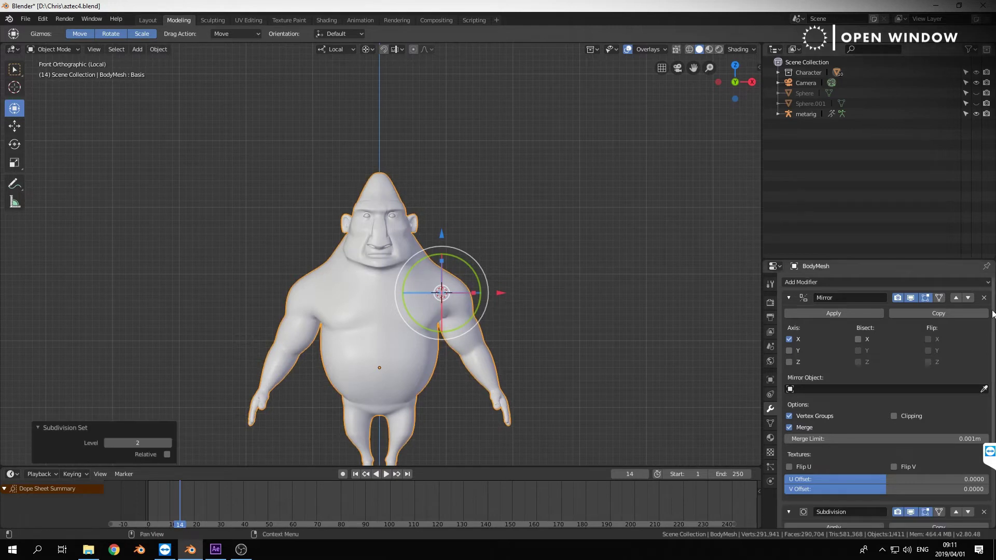
{"action": "left_click", "coordinate": [789, 297]}
{"action": "left_click", "coordinate": [789, 315]}
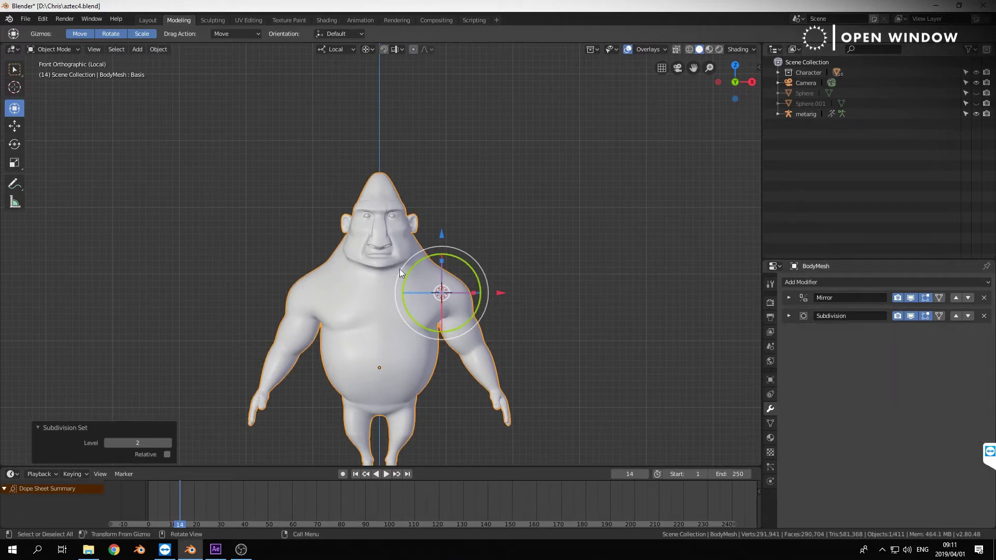
{"action": "scroll", "coordinate": [399, 268], "scroll_direction": "up", "scroll_amount": 7}
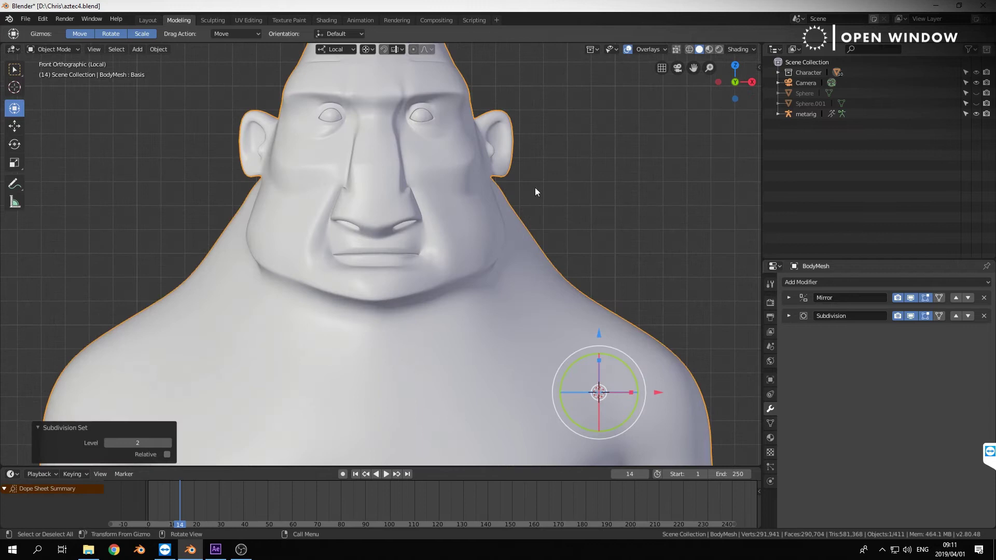
Open the body mesh's shape keys, set Key 1 to 0, and deselect the mesh.
{"action": "left_click", "coordinate": [770, 423]}
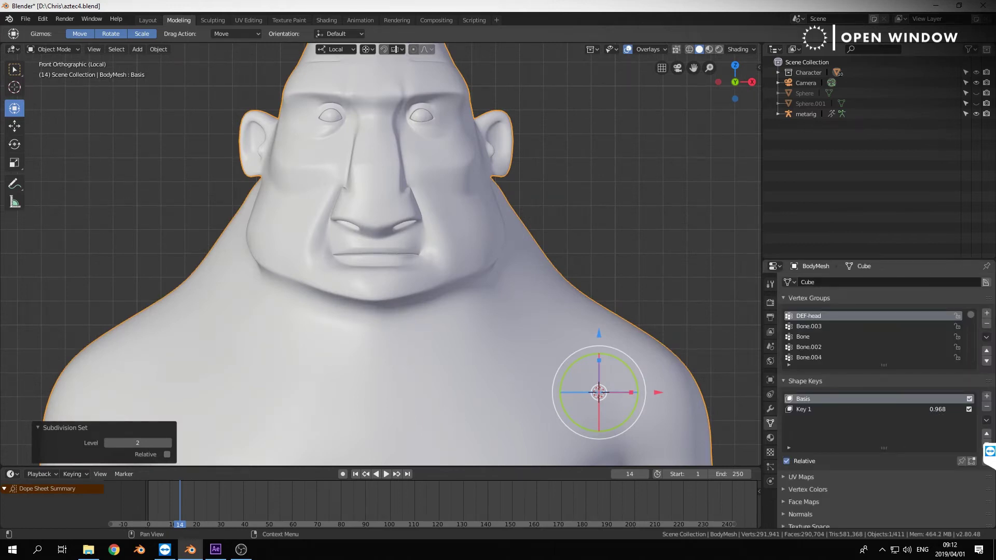
{"action": "left_click_drag", "start_coordinate": [938, 409], "coordinate": [943, 409]}
{"action": "left_click", "coordinate": [941, 409]}
{"action": "type", "text": "0.0"}
{"action": "key", "text": "Return"}
{"action": "key", "text": "alt+a"}
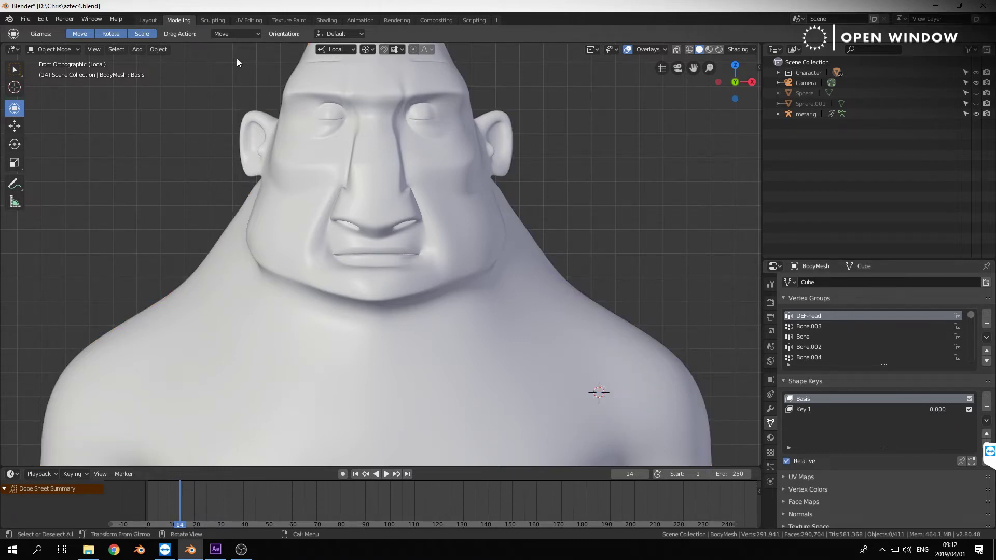
Set the Key 1 shape key to 1 and reselect the body mesh.
{"action": "left_click", "coordinate": [937, 410]}
{"action": "type", "text": "1"}
{"action": "key", "text": "Return"}
{"action": "scroll", "coordinate": [509, 318], "scroll_direction": "down", "scroll_amount": 4}
{"action": "left_click", "coordinate": [512, 322]}
{"action": "scroll", "coordinate": [559, 294], "scroll_direction": "down", "scroll_amount": 3}
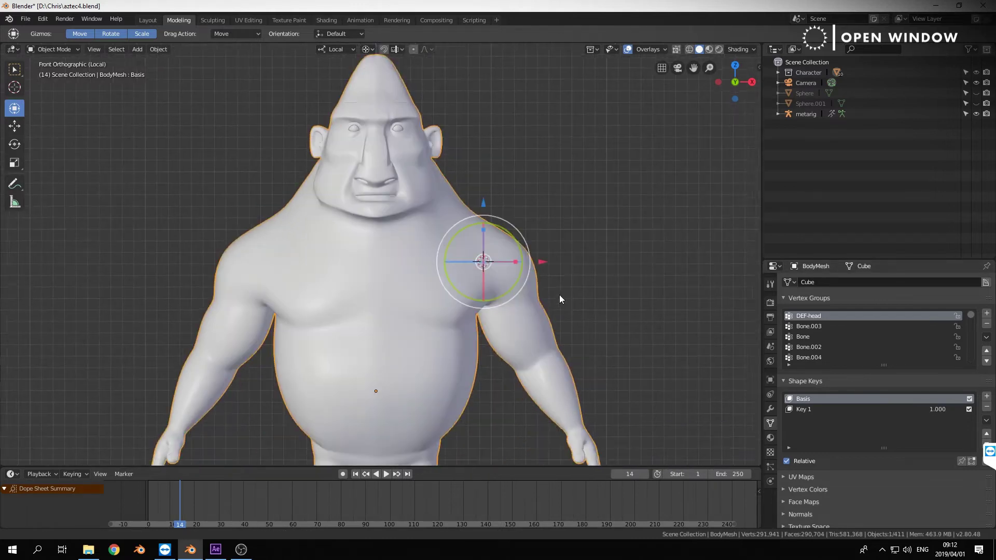
Try to apply the Mirror modifier to the body mesh.
{"action": "left_click", "coordinate": [770, 410]}
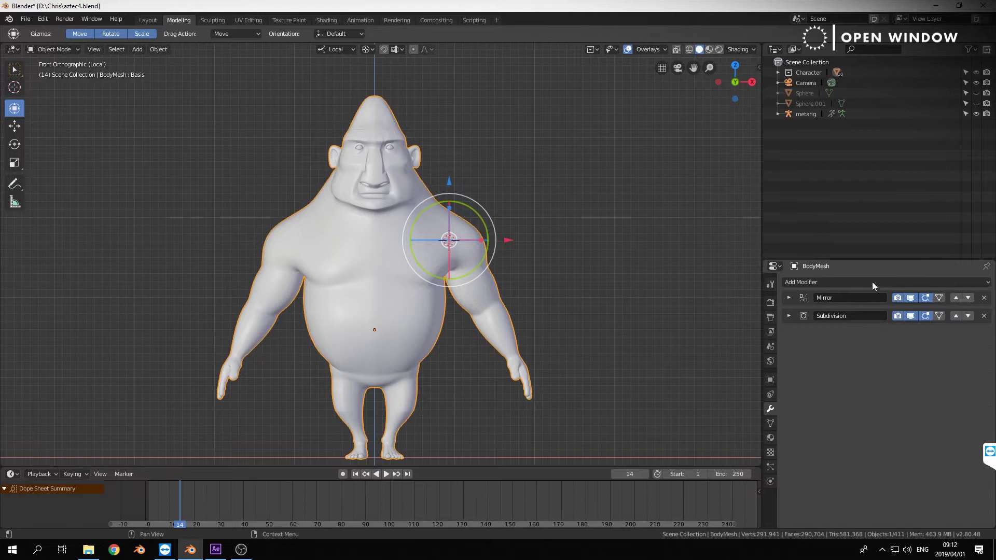
{"action": "left_click", "coordinate": [789, 297]}
{"action": "left_click", "coordinate": [814, 314]}
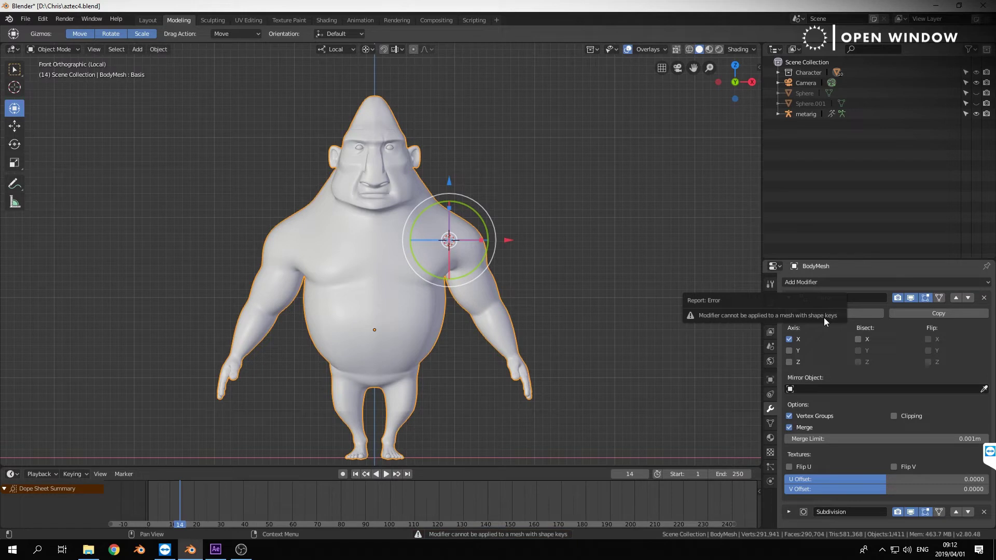
{"action": "left_click", "coordinate": [618, 176]}
{"action": "left_click", "coordinate": [474, 240]}
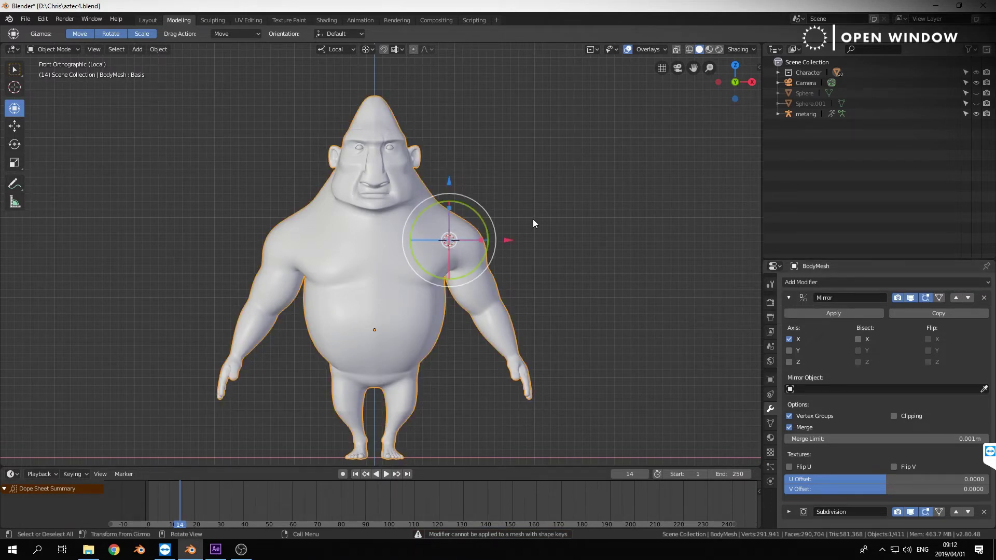
Remove the Mirror and Subdivision modifiers from the body mesh.
{"action": "scroll", "coordinate": [533, 219], "scroll_direction": "down", "scroll_amount": 2}
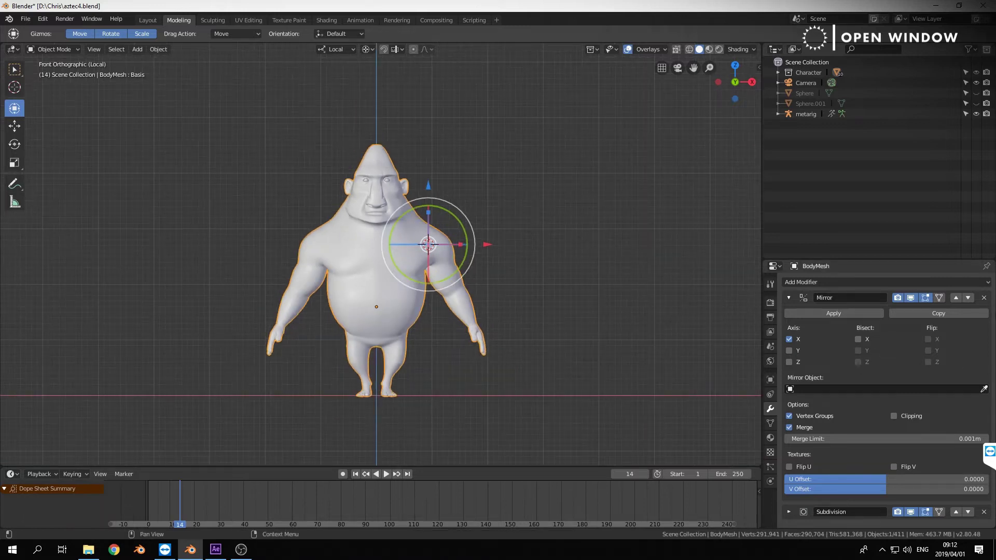
{"action": "left_click", "coordinate": [985, 299]}
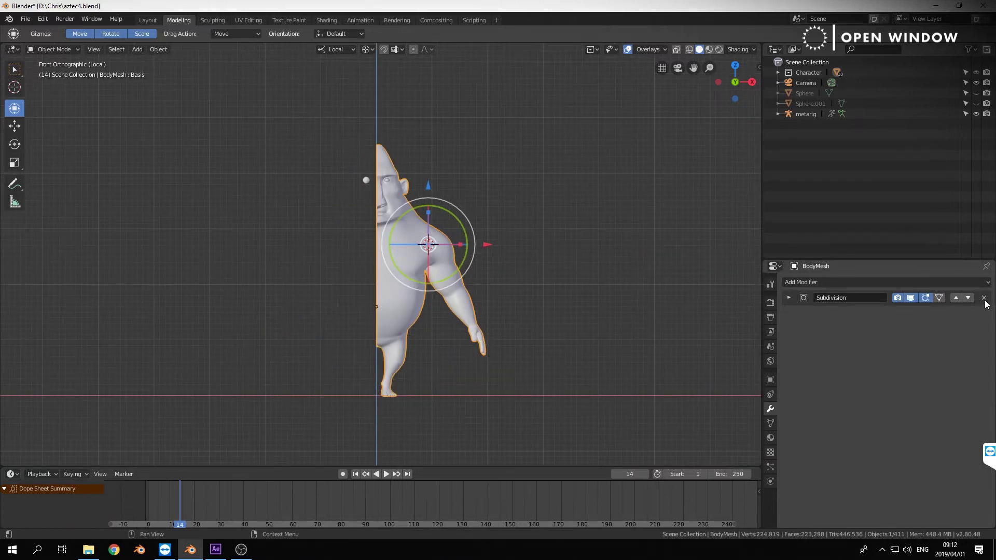
{"action": "left_click", "coordinate": [983, 298]}
{"action": "middle_click_drag", "start_coordinate": [523, 300], "coordinate": [489, 294], "text": "shift"}
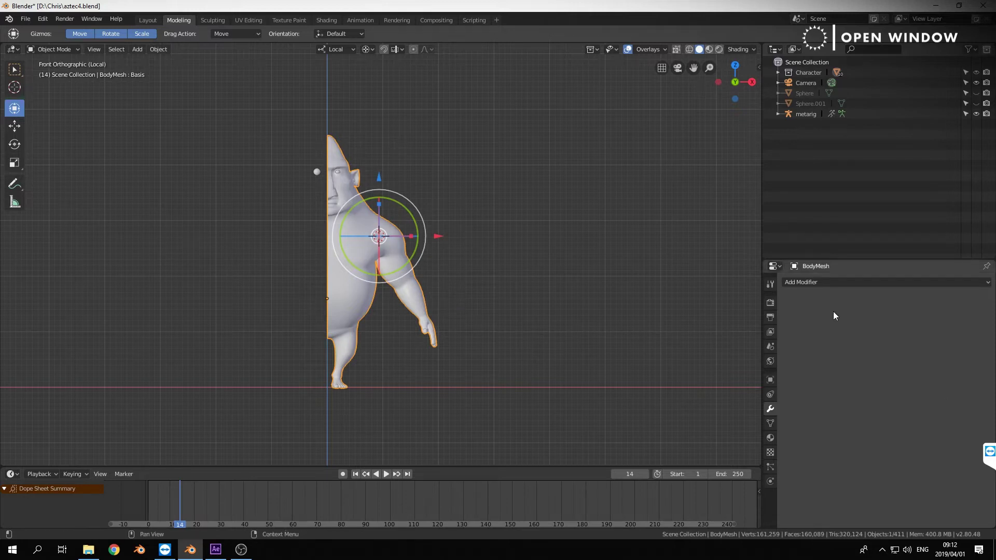
Duplicate the half-body mesh and move the copy 3.2 m along X, beside the original.
{"action": "key", "text": "shift+d"}
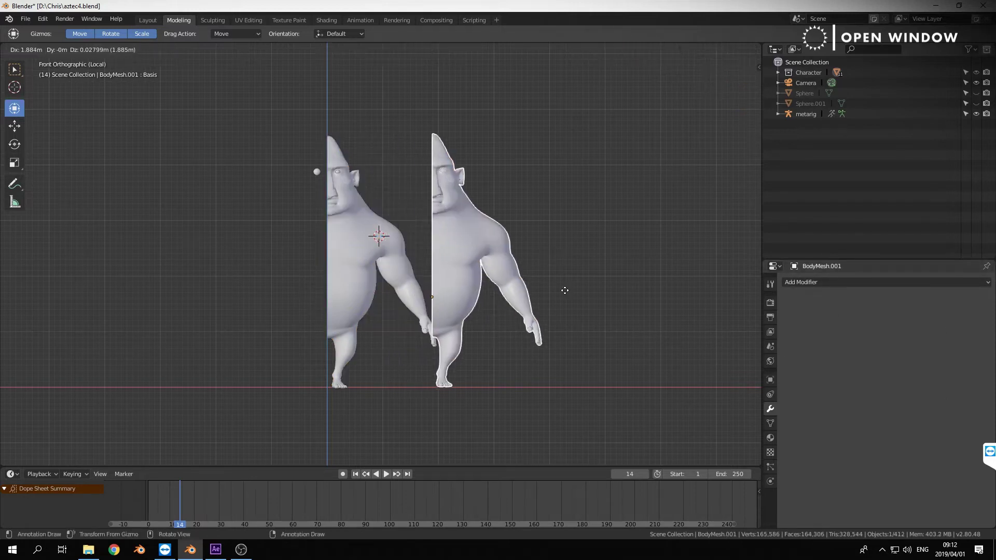
{"action": "right_click", "coordinate": [565, 289]}
{"action": "left_click_drag", "start_coordinate": [439, 236], "coordinate": [520, 234], "text": "ctrl"}
{"action": "left_click", "coordinate": [618, 232]}
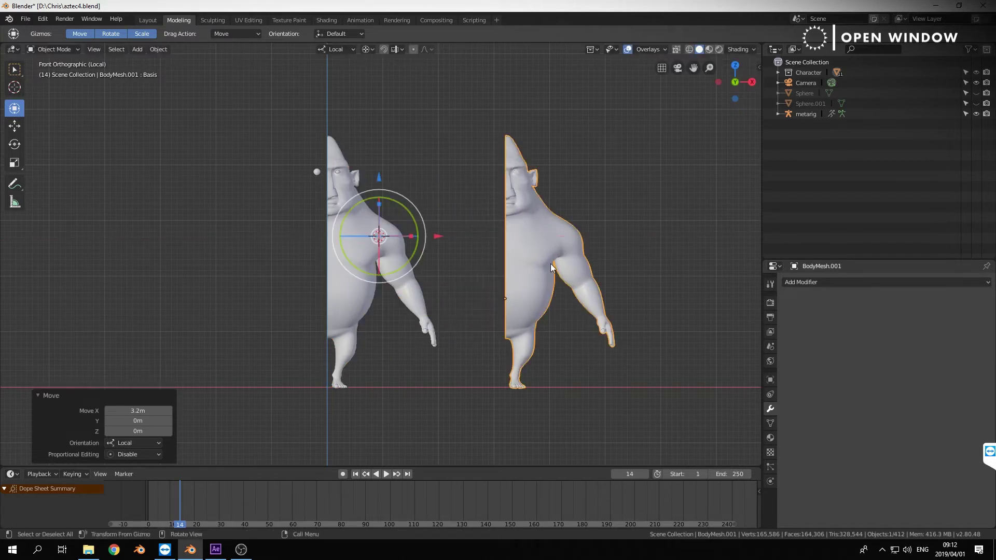
Select the original half-body mesh and delete its Key 1 shape key, followed by its Basis key.
{"action": "scroll", "coordinate": [402, 188], "scroll_direction": "up", "scroll_amount": 3}
{"action": "middle_click_drag", "start_coordinate": [400, 186], "coordinate": [398, 229], "text": "shift"}
{"action": "left_click", "coordinate": [311, 187]}
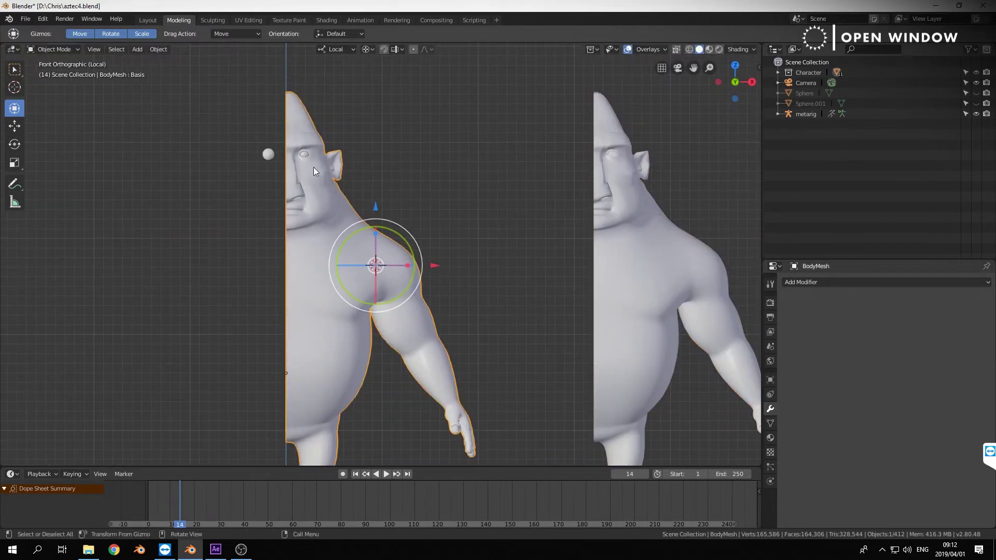
{"action": "left_click", "coordinate": [770, 423]}
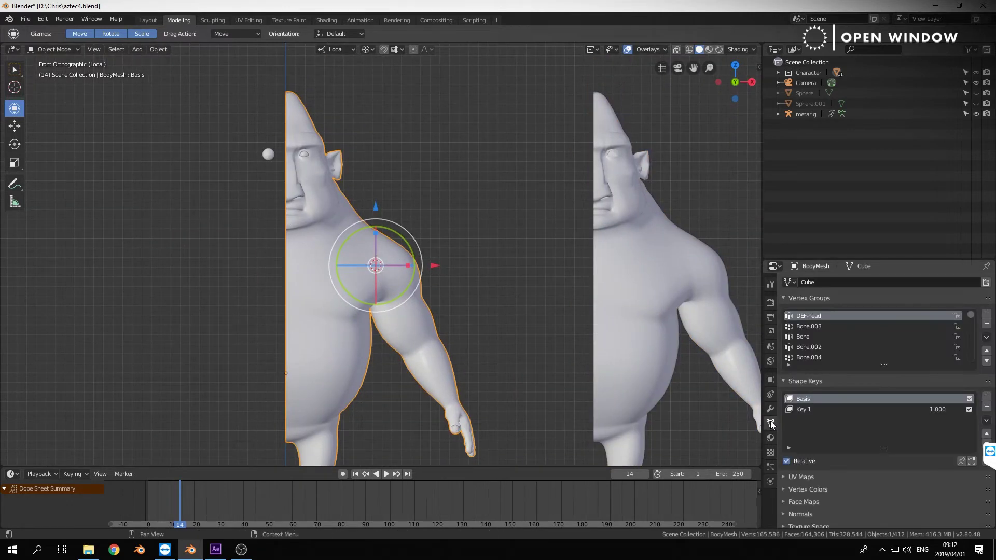
{"action": "left_click", "coordinate": [830, 409]}
{"action": "left_click", "coordinate": [986, 406]}
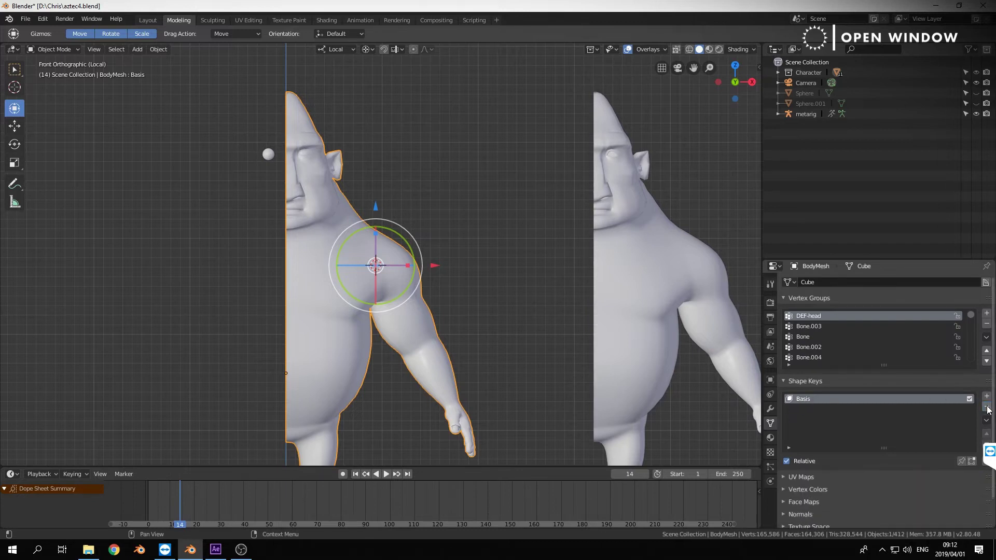
{"action": "left_click", "coordinate": [987, 406]}
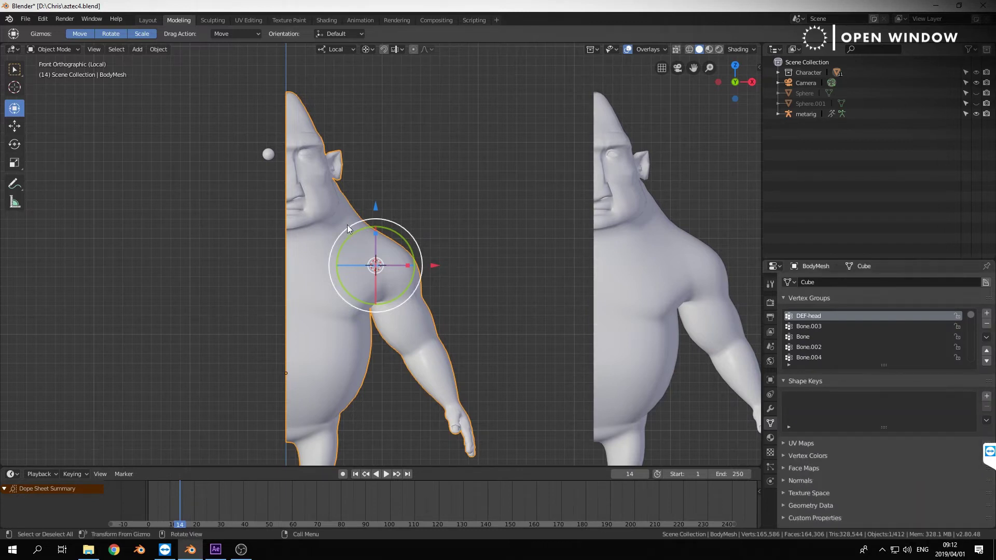
On the duplicate half-body mesh, delete the Basis shape key first and Key 1 second.
{"action": "left_click", "coordinate": [599, 232]}
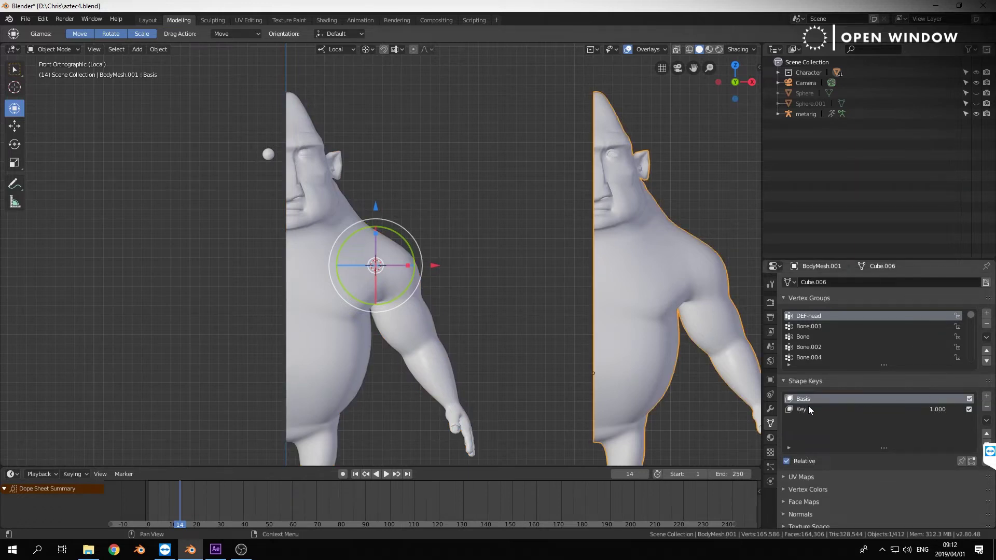
{"action": "left_click", "coordinate": [986, 410]}
{"action": "left_click", "coordinate": [986, 410]}
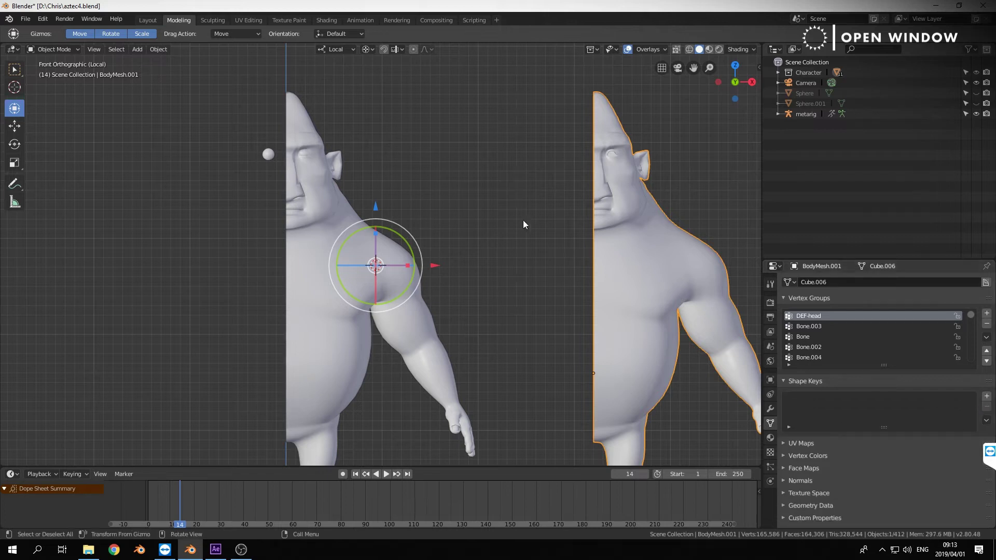
Add a Mirror modifier on the X axis to both the original half-body mesh and its duplicate.
{"action": "scroll", "coordinate": [523, 220], "scroll_direction": "down", "scroll_amount": 3}
{"action": "left_click", "coordinate": [433, 303]}
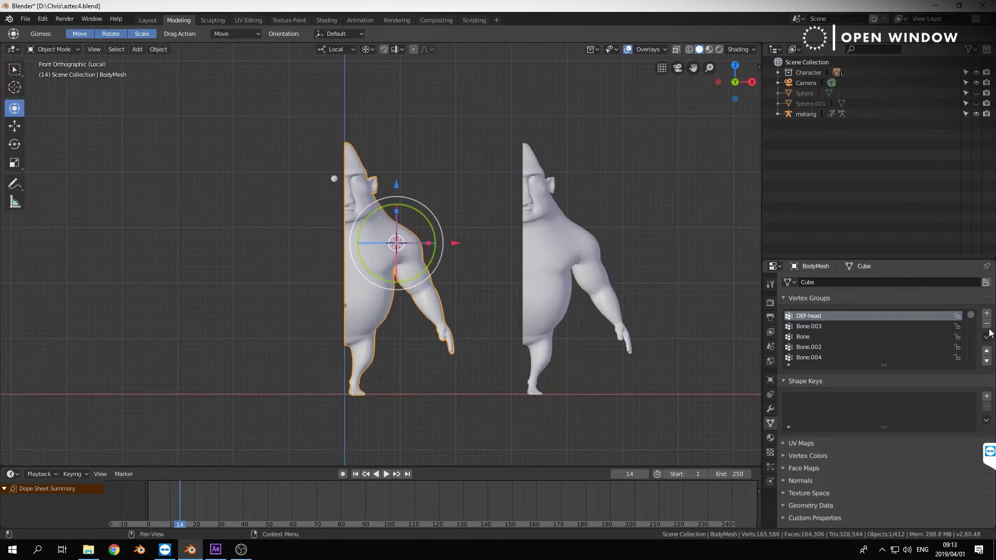
{"action": "left_click", "coordinate": [771, 410]}
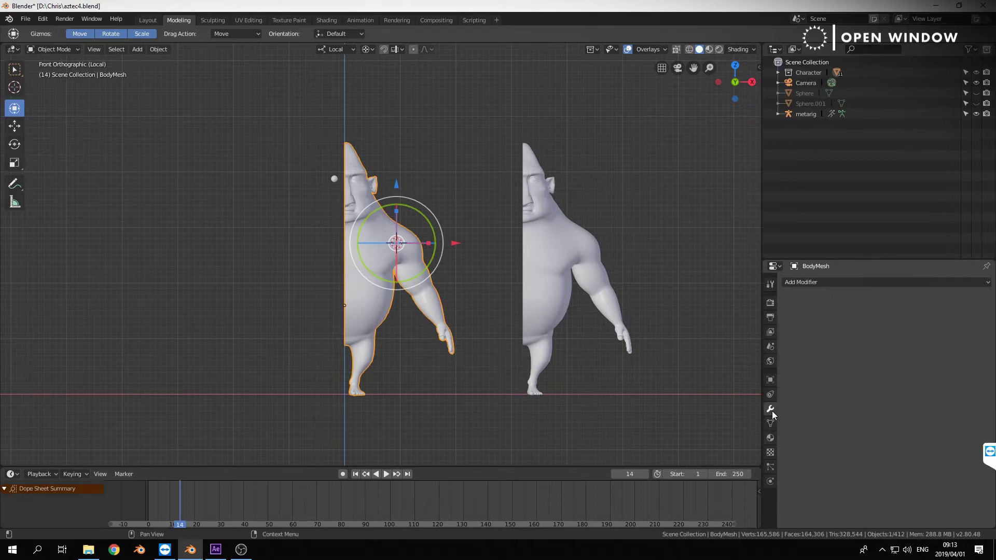
{"action": "left_click", "coordinate": [827, 283]}
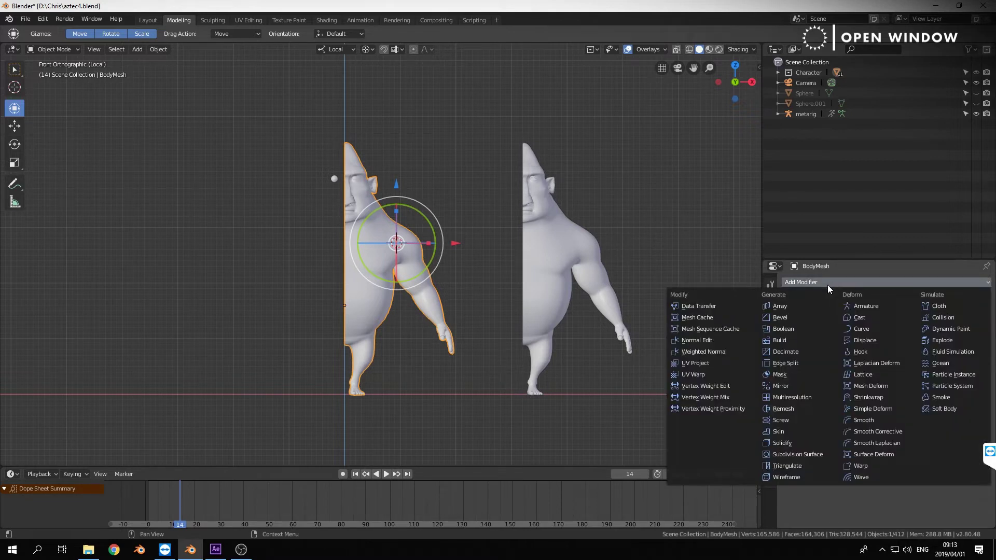
{"action": "left_click", "coordinate": [802, 385]}
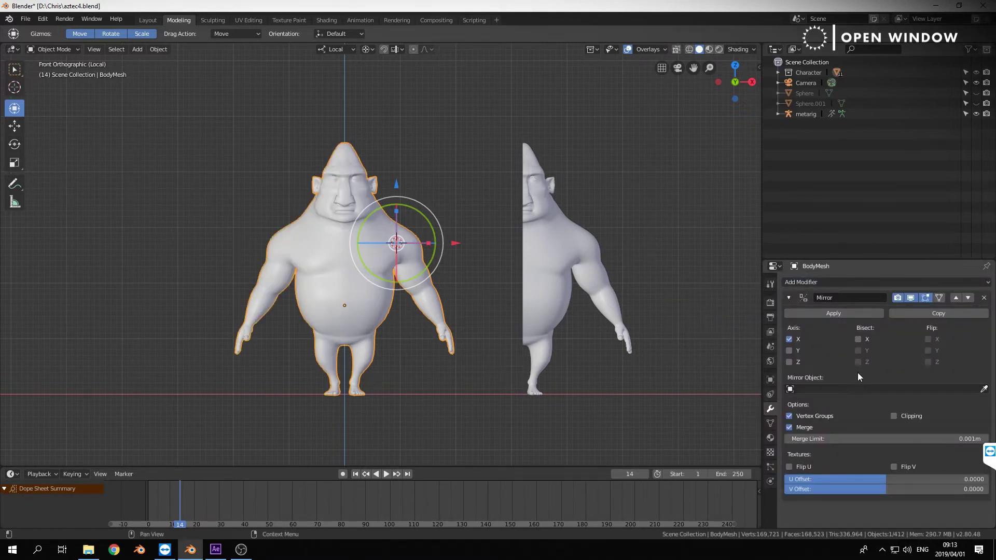
{"action": "left_click", "coordinate": [591, 262]}
{"action": "left_click", "coordinate": [924, 281]}
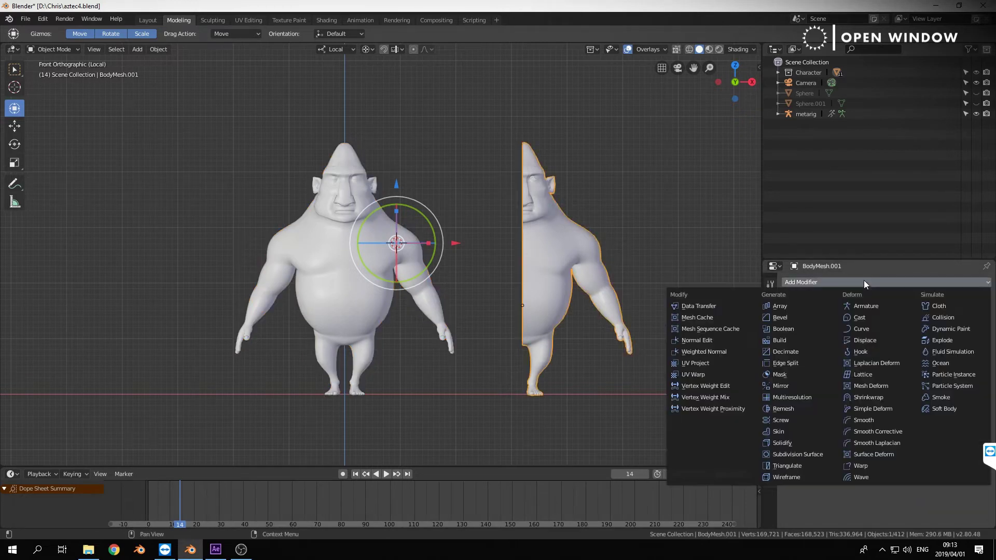
{"action": "left_click", "coordinate": [795, 407]}
Apply the Mirror modifier on the original body mesh and on the duplicate.
{"action": "left_click", "coordinate": [311, 266]}
{"action": "left_click", "coordinate": [843, 312]}
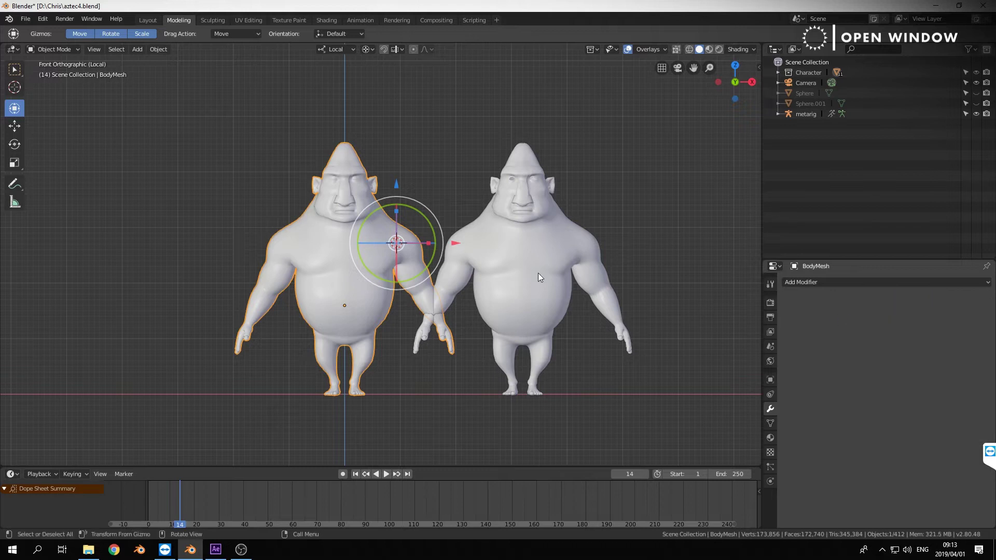
{"action": "left_click", "coordinate": [537, 273]}
{"action": "left_click", "coordinate": [834, 313]}
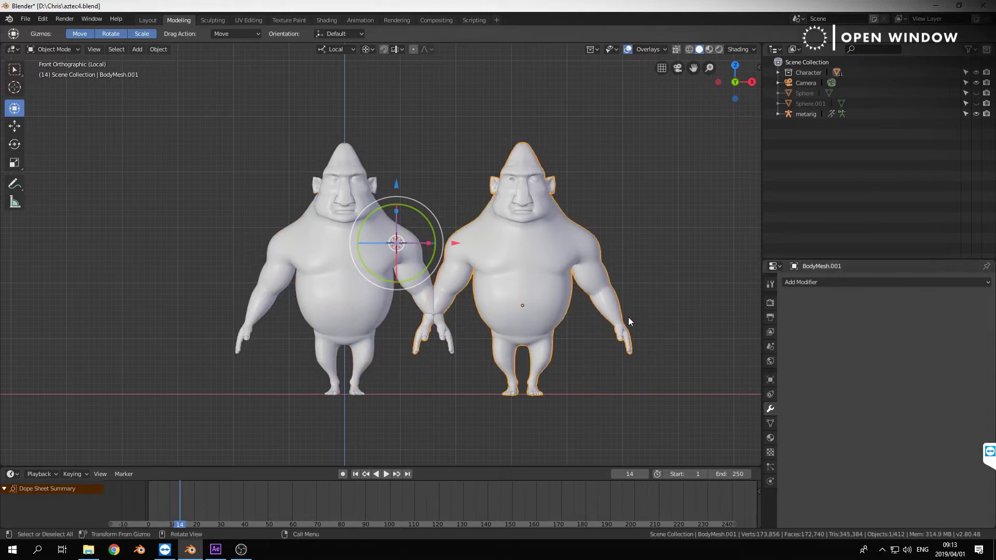
Join the duplicate body into the original as a shape key with Join as Shapes, keeping the original active.
{"action": "scroll", "coordinate": [609, 291], "scroll_direction": "up", "scroll_amount": 4}
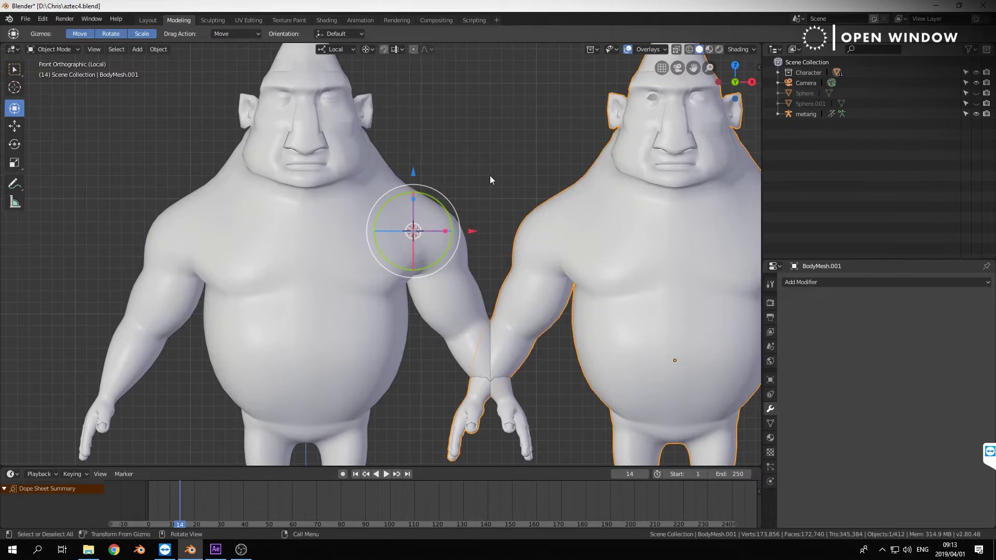
{"action": "left_click", "coordinate": [375, 179], "text": "shift"}
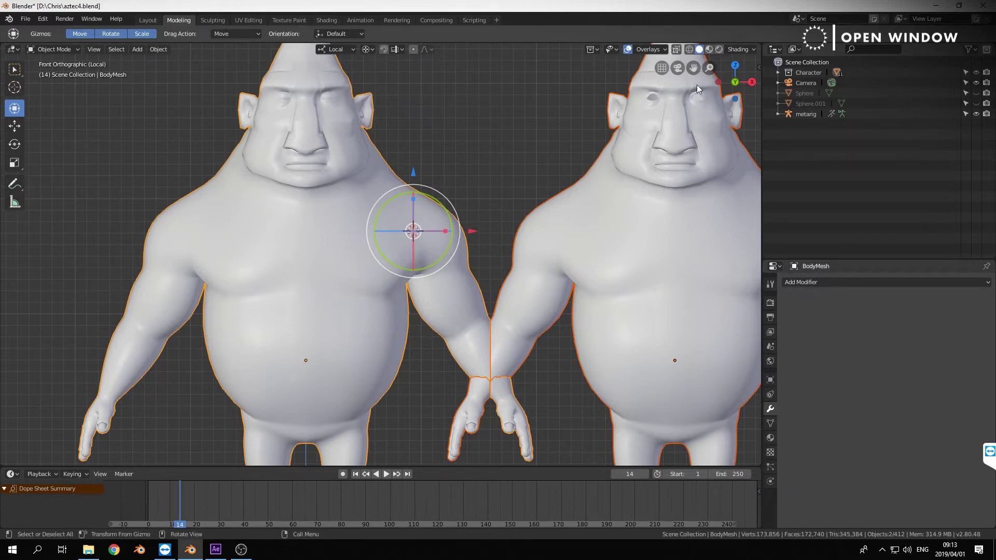
{"action": "left_click", "coordinate": [770, 424]}
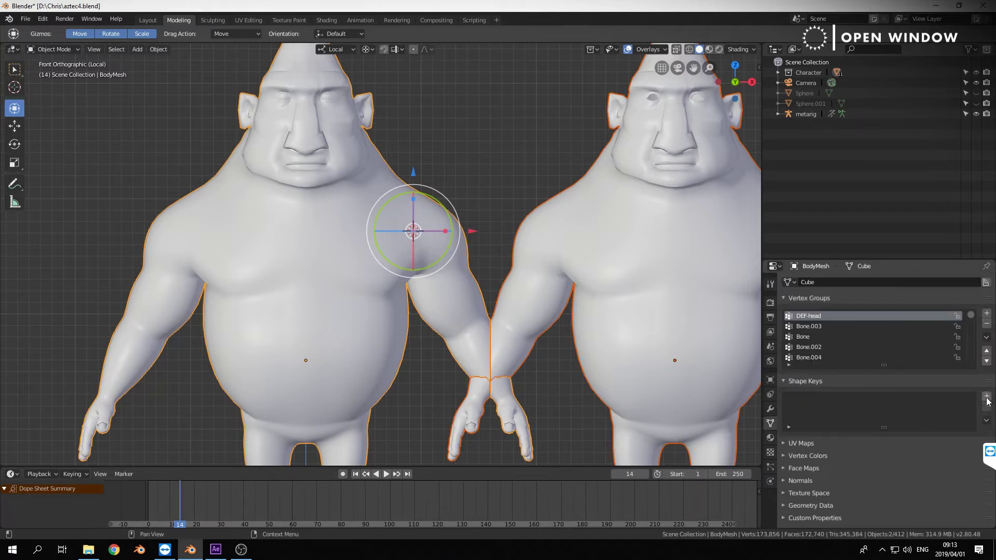
{"action": "left_click", "coordinate": [986, 420]}
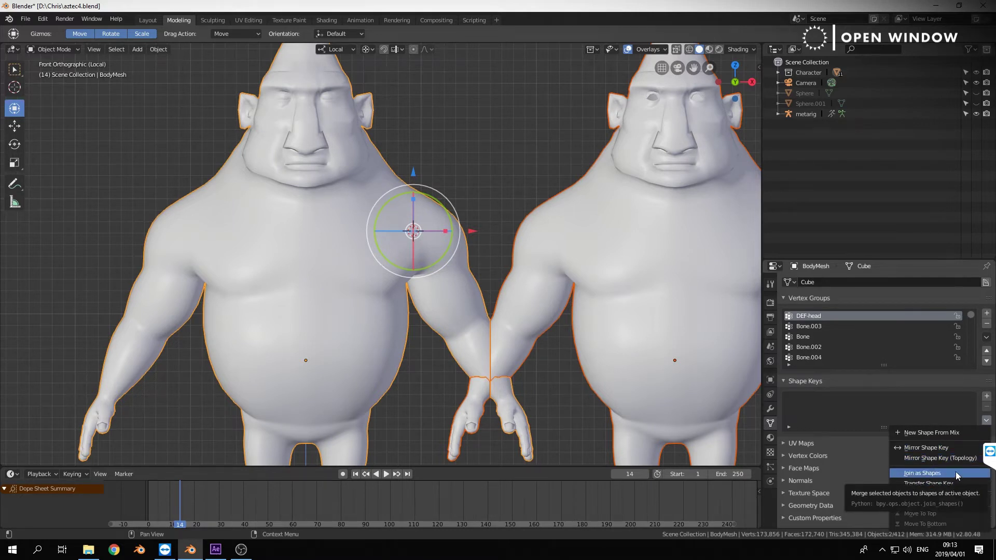
{"action": "left_click", "coordinate": [955, 472]}
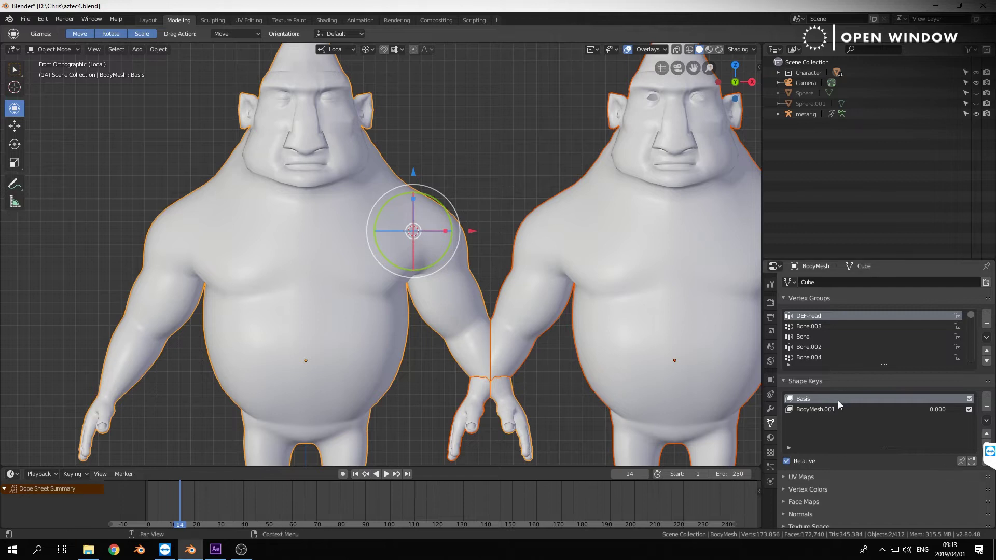
Test the BodyMesh.001 shape key on the original body by raising its value and returning it to 0.
{"action": "left_click", "coordinate": [419, 116]}
{"action": "left_click", "coordinate": [358, 211]}
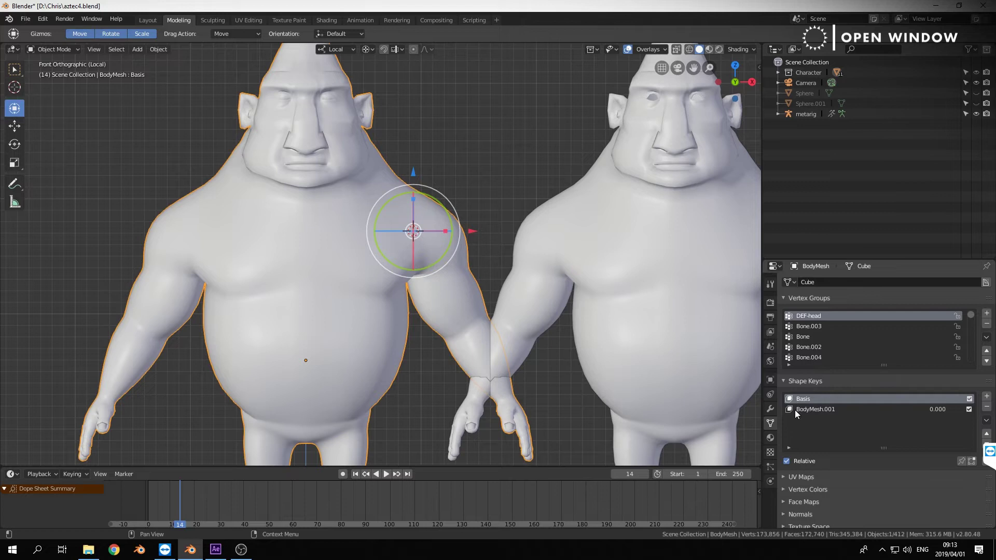
{"action": "left_click", "coordinate": [659, 167]}
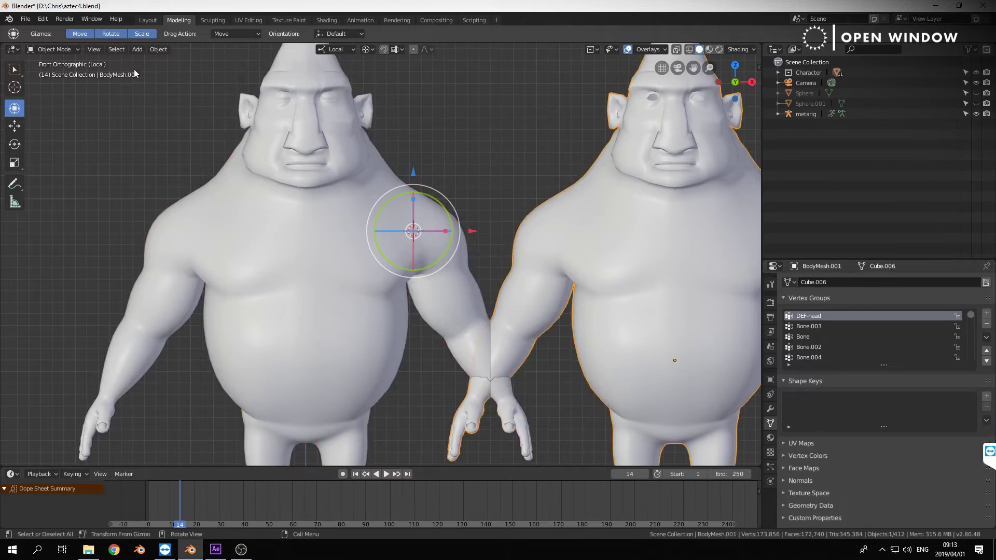
{"action": "left_click", "coordinate": [329, 204]}
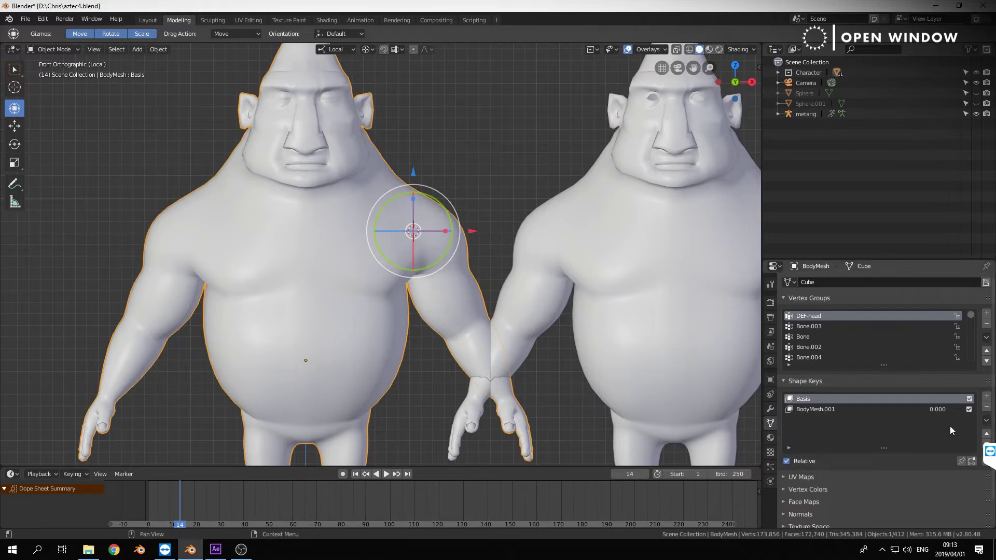
{"action": "left_click_drag", "start_coordinate": [937, 409], "coordinate": [976, 409]}
{"action": "left_click_drag", "start_coordinate": [975, 409], "coordinate": [924, 409]}
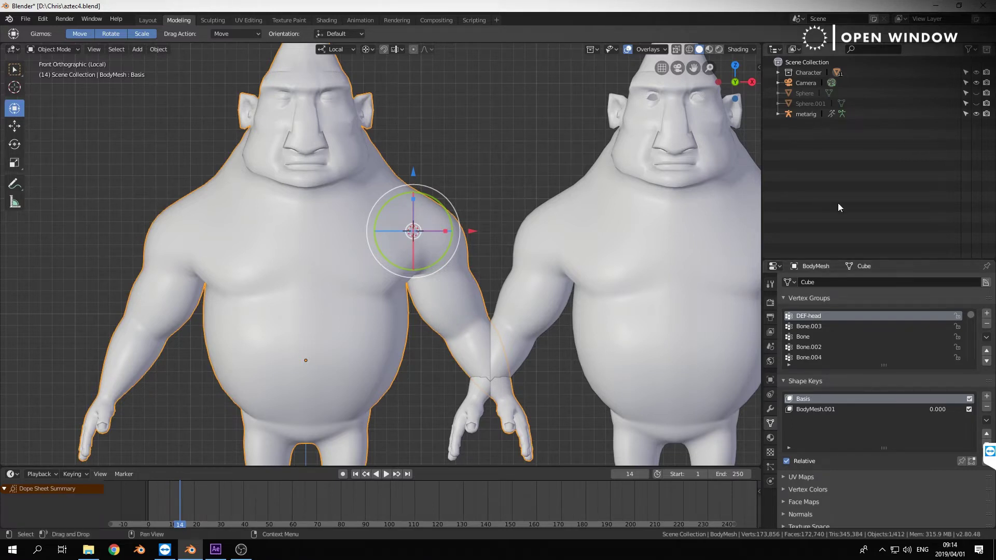
Delete the duplicate body mesh and reselect the original.
{"action": "left_click", "coordinate": [662, 241]}
{"action": "key", "text": "Delete"}
{"action": "left_click", "coordinate": [362, 199]}
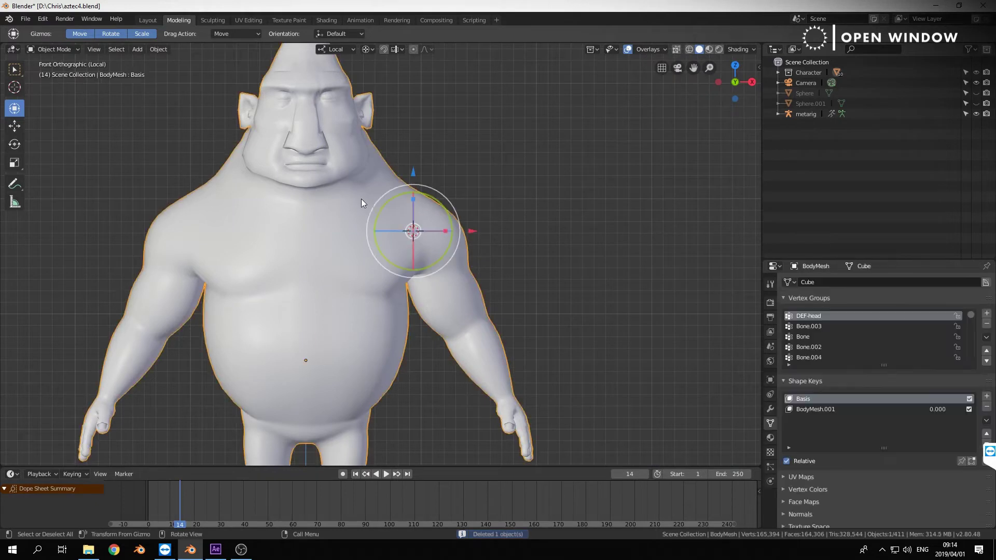
Examine the eyelids of the BodyMesh.001 shape key up close, in Object Mode and in Edit Mode.
{"action": "scroll", "coordinate": [508, 238], "scroll_direction": "up", "scroll_amount": 5}
{"action": "scroll", "coordinate": [487, 181], "scroll_direction": "up", "scroll_amount": 4}
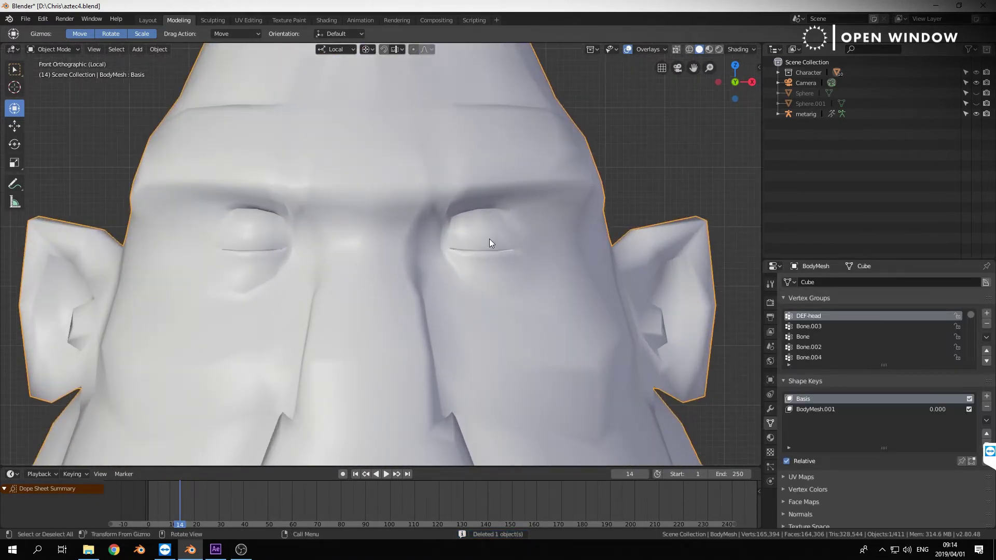
{"action": "left_click", "coordinate": [855, 409]}
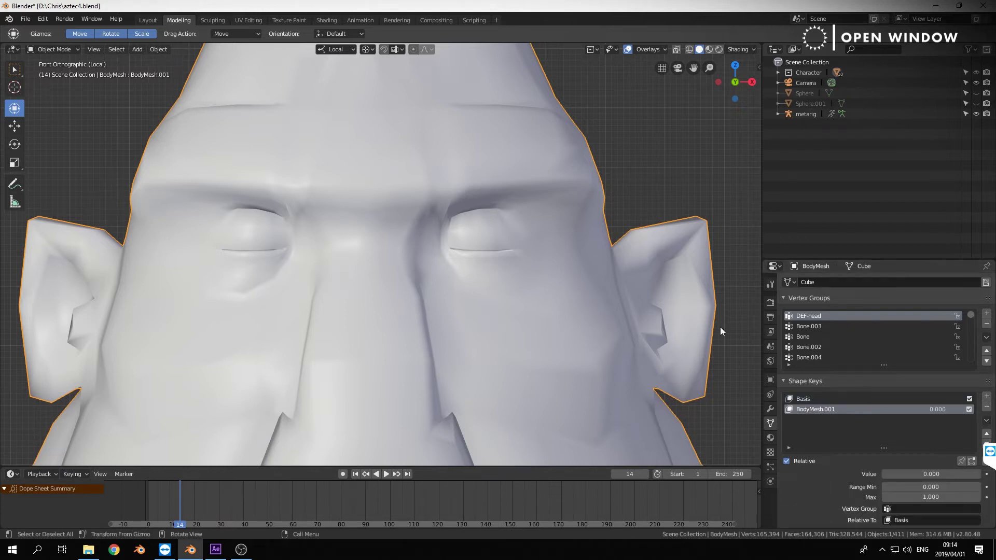
{"action": "mouse_move", "coordinate": [883, 474]}
{"action": "left_mouse_down"}
{"action": "mouse_move", "coordinate": [979, 474]}
{"action": "mouse_move", "coordinate": [883, 474]}
{"action": "left_mouse_up"}
{"action": "scroll", "coordinate": [606, 212], "scroll_direction": "up", "scroll_amount": 3}
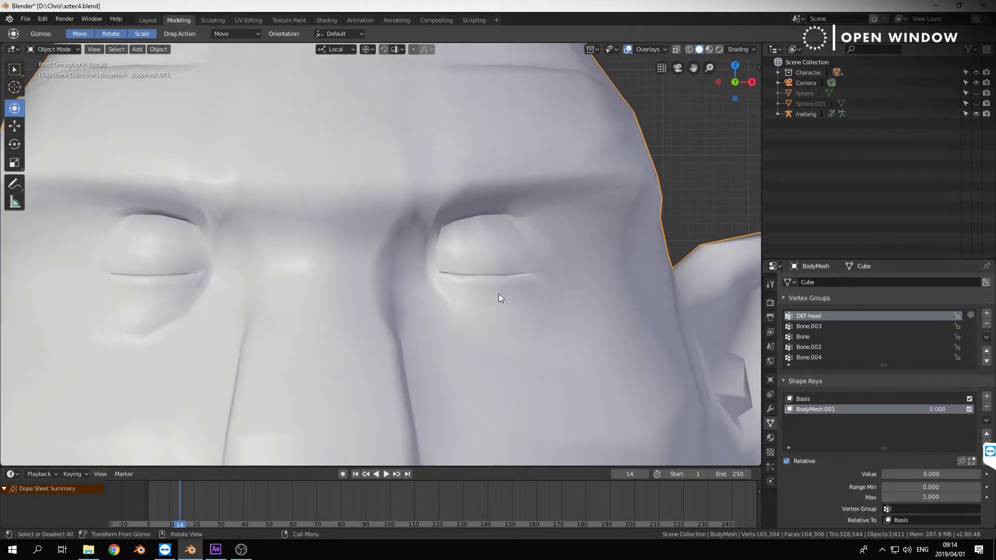
{"action": "key", "text": "Tab"}
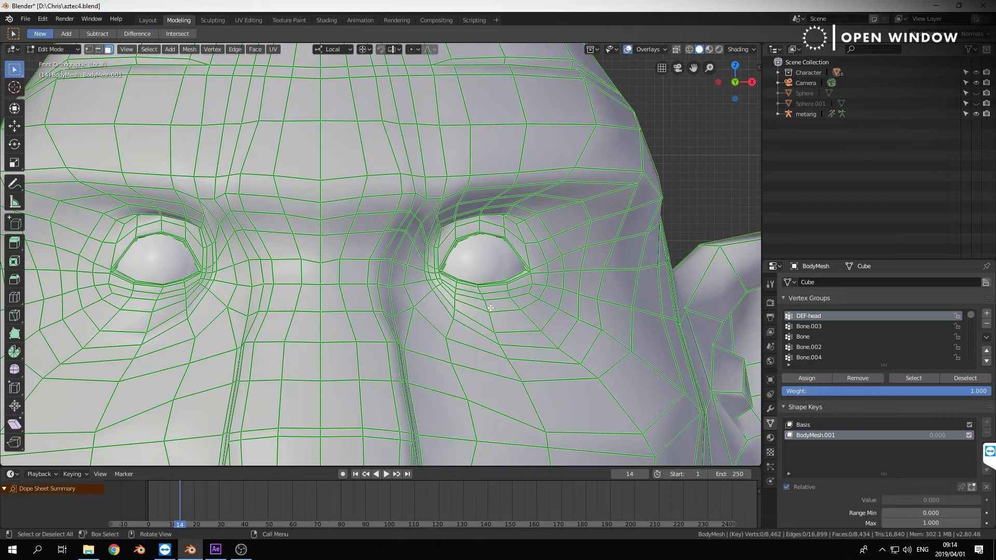
{"action": "scroll", "coordinate": [543, 326], "scroll_direction": "down", "scroll_amount": 4}
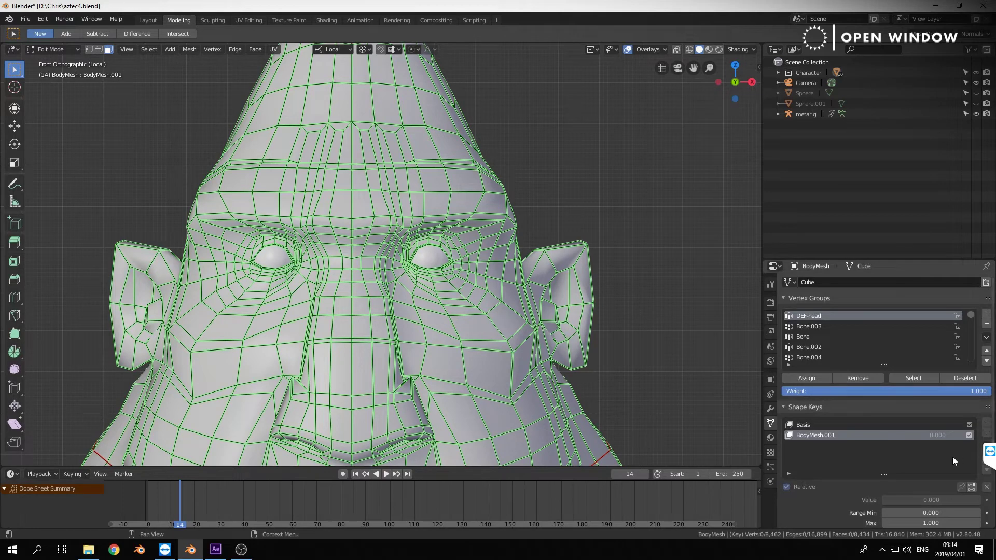
{"action": "key", "text": "Tab"}
Add another shape key to the body mesh, set its value to 1 and rename it EyeOpen.
{"action": "left_click", "coordinate": [986, 396]}
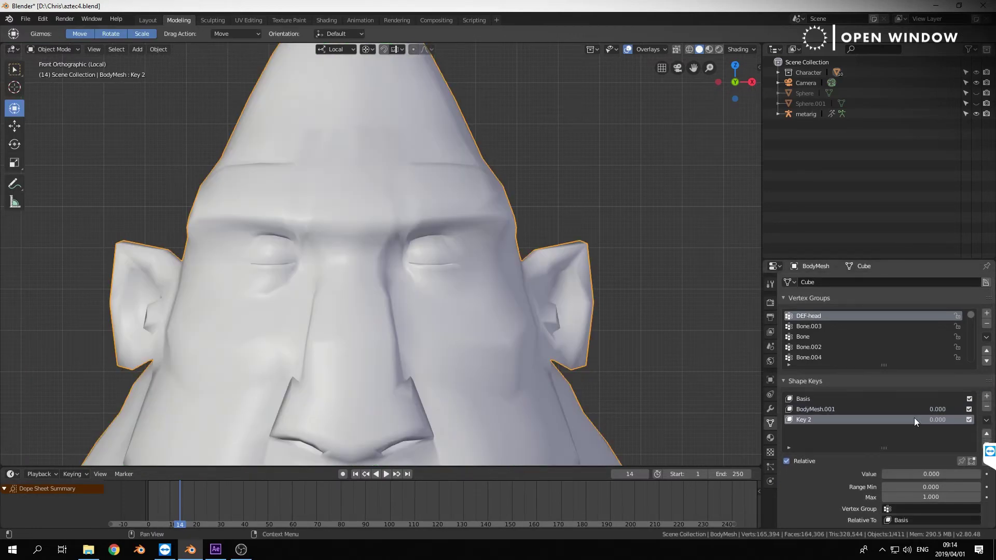
{"action": "left_click_drag", "start_coordinate": [937, 420], "coordinate": [968, 420]}
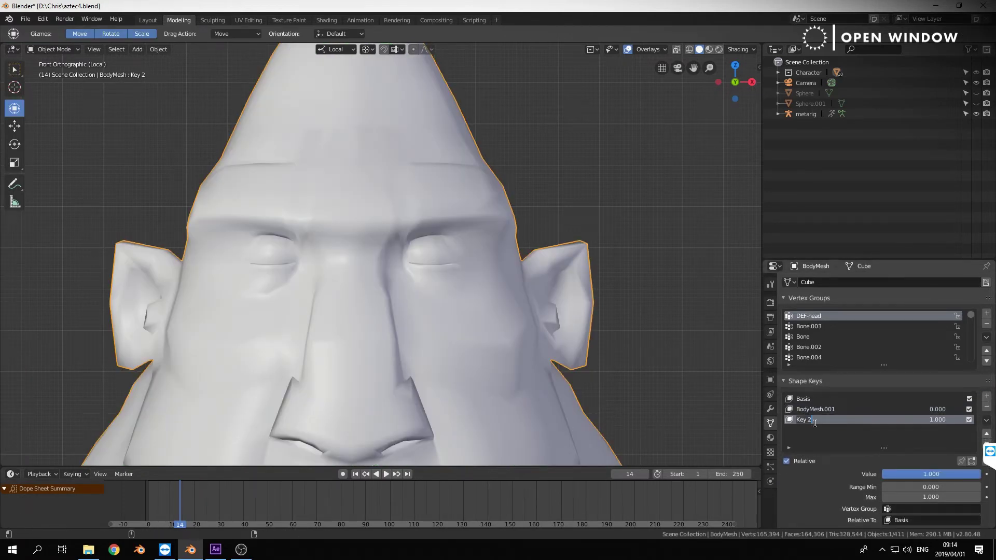
{"action": "double_click", "coordinate": [814, 423]}
{"action": "type", "text": "eYEoPEN"}
{"action": "key", "text": "Return"}
{"action": "type", "text": "Eye"}
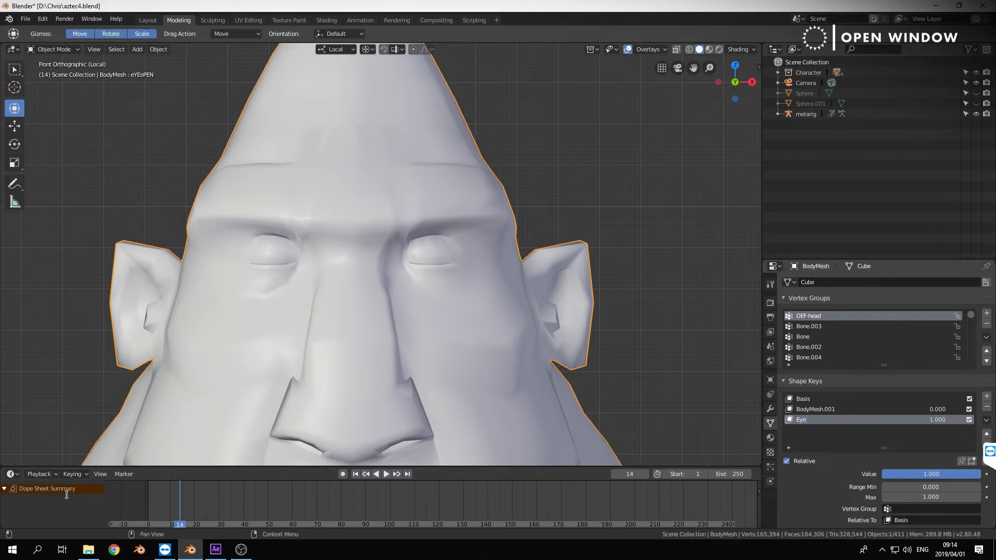
{"action": "type", "text": "Open"}
{"action": "key", "text": "Return"}
Enter Edit Mode on the EyeOpen shape key and show the mesh options containing X Mirror.
{"action": "key", "text": "ctrl+Tab"}
{"action": "left_click", "coordinate": [558, 262]}
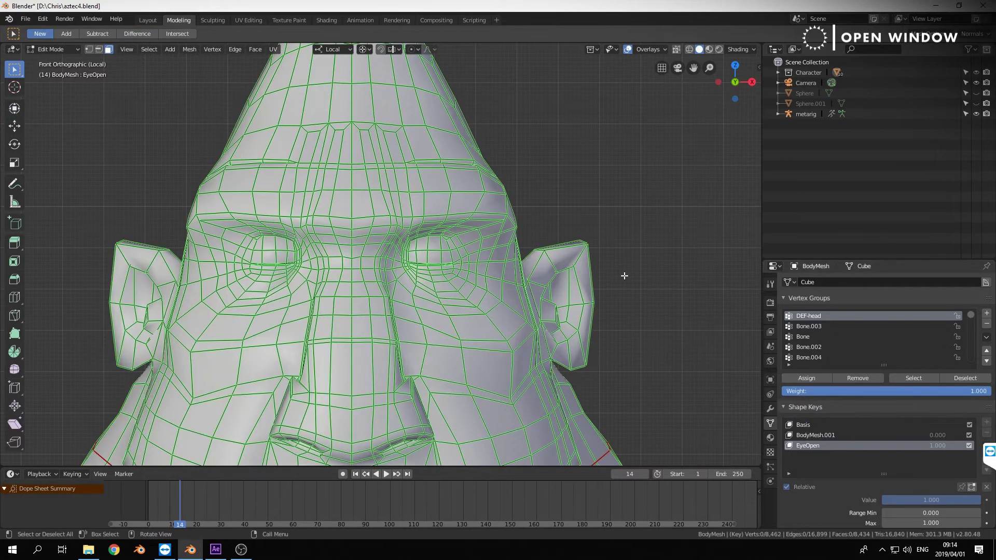
{"action": "left_click", "coordinate": [770, 283]}
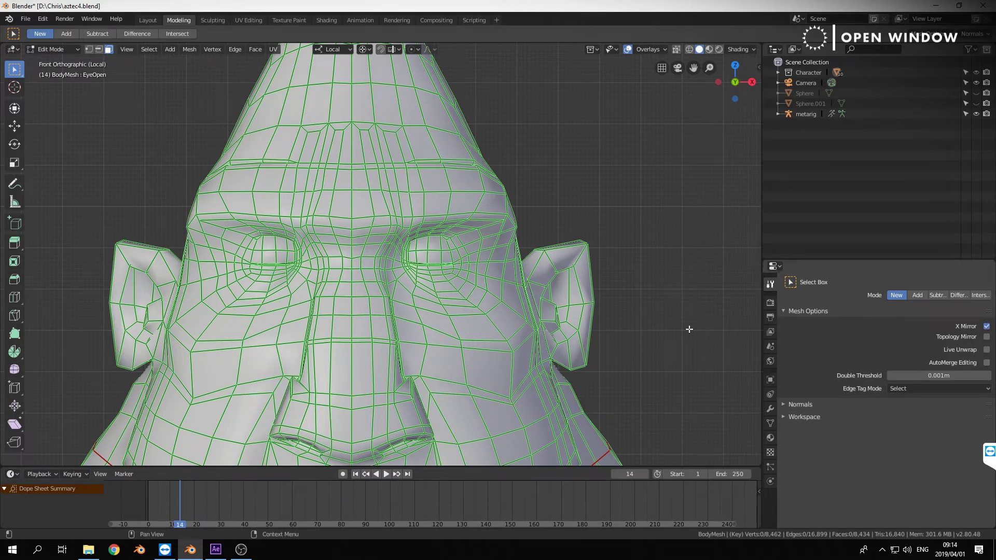
Switch to edge selection close up on the character's upper eyelid rim and set proportional editing to Connected.
{"action": "key", "text": "1"}
{"action": "left_click", "coordinate": [451, 250]}
{"action": "scroll", "coordinate": [566, 261], "scroll_direction": "up", "scroll_amount": 10}
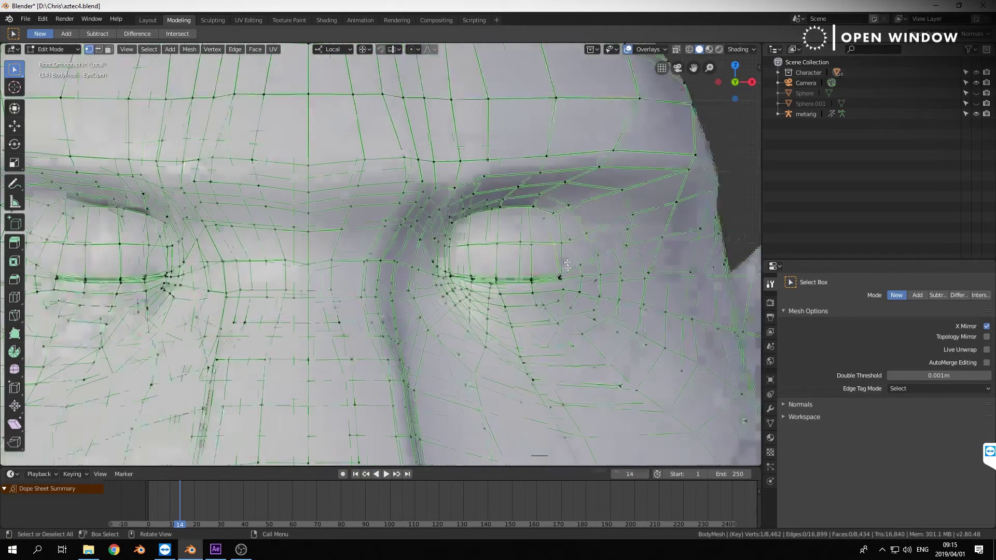
{"action": "scroll", "coordinate": [580, 288], "scroll_direction": "up", "scroll_amount": 5}
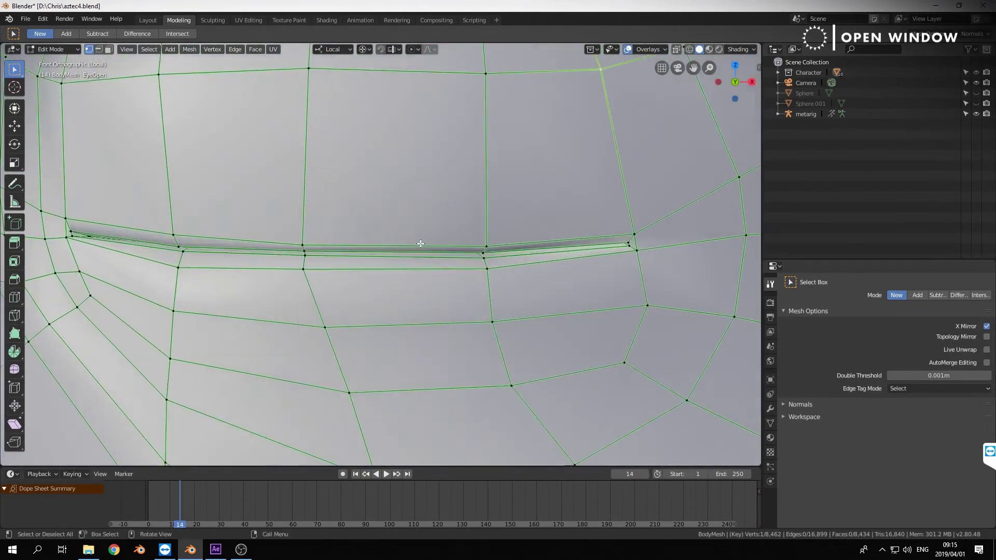
{"action": "key", "text": "2"}
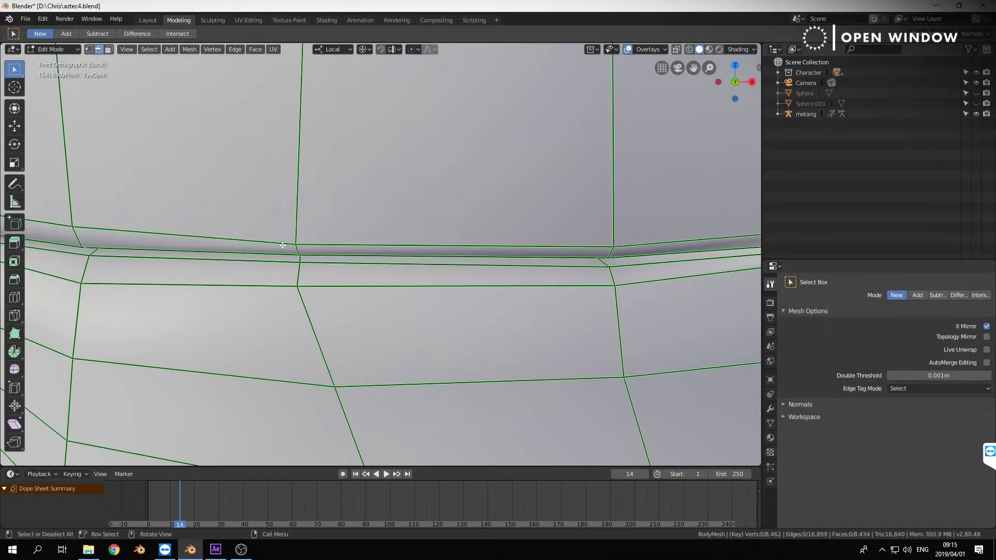
{"action": "left_click", "coordinate": [414, 49]}
{"action": "left_click", "coordinate": [432, 96]}
Select the short middle edge of the upper eyelid rim and try raising it along local Z, reducing the proportional size to about 0.03.
{"action": "left_click", "coordinate": [297, 249]}
{"action": "left_click", "coordinate": [610, 253], "text": "shift"}
{"action": "left_click", "coordinate": [299, 248]}
{"action": "scroll", "coordinate": [460, 236], "scroll_direction": "down", "scroll_amount": 3}
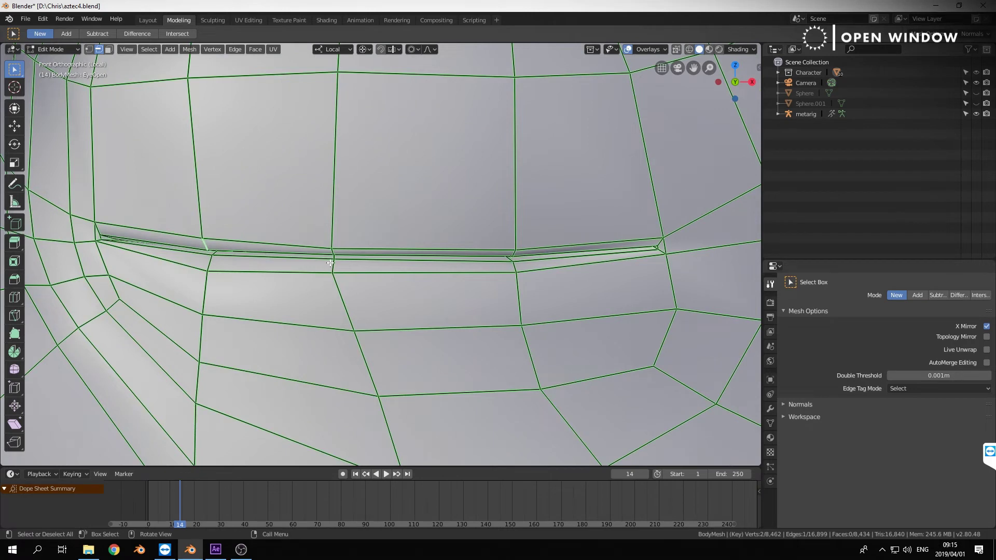
{"action": "left_click", "coordinate": [334, 252]}
{"action": "scroll", "coordinate": [381, 188], "scroll_direction": "down", "scroll_amount": 1}
{"action": "middle_click_drag", "start_coordinate": [385, 184], "coordinate": [406, 243], "text": "shift"}
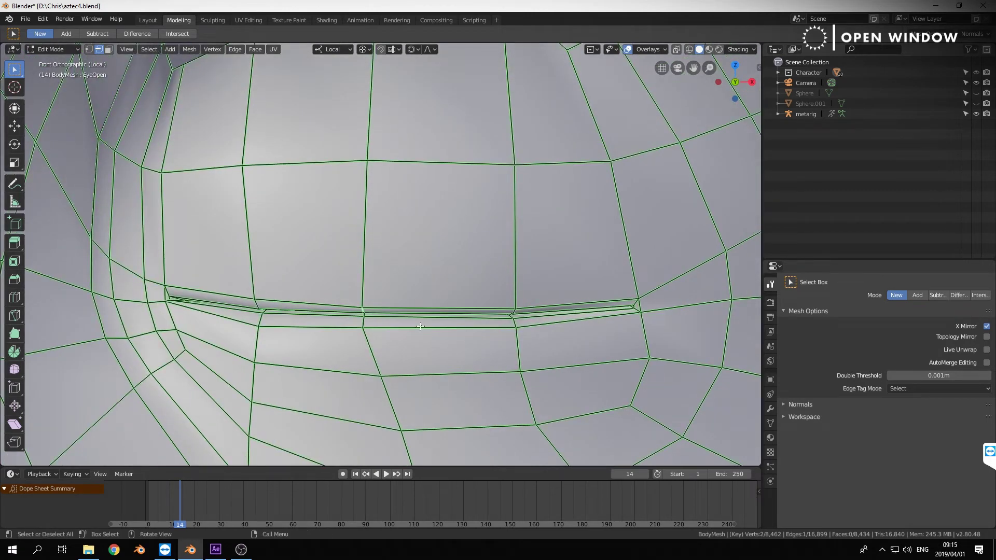
{"action": "key", "text": "g"}
{"action": "key", "text": "z"}
{"action": "key", "text": "z"}
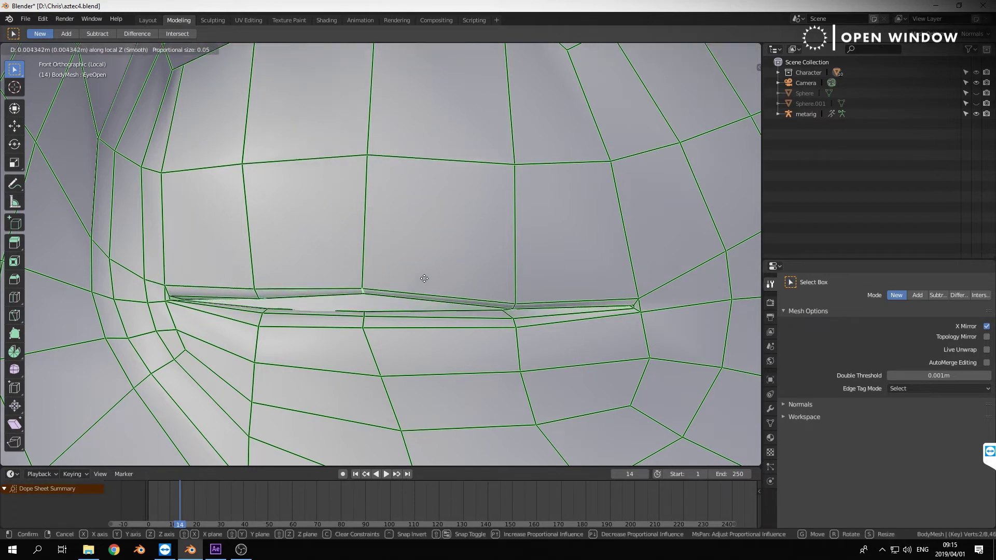
{"action": "scroll", "coordinate": [424, 278], "scroll_direction": "up", "scroll_amount": 15}
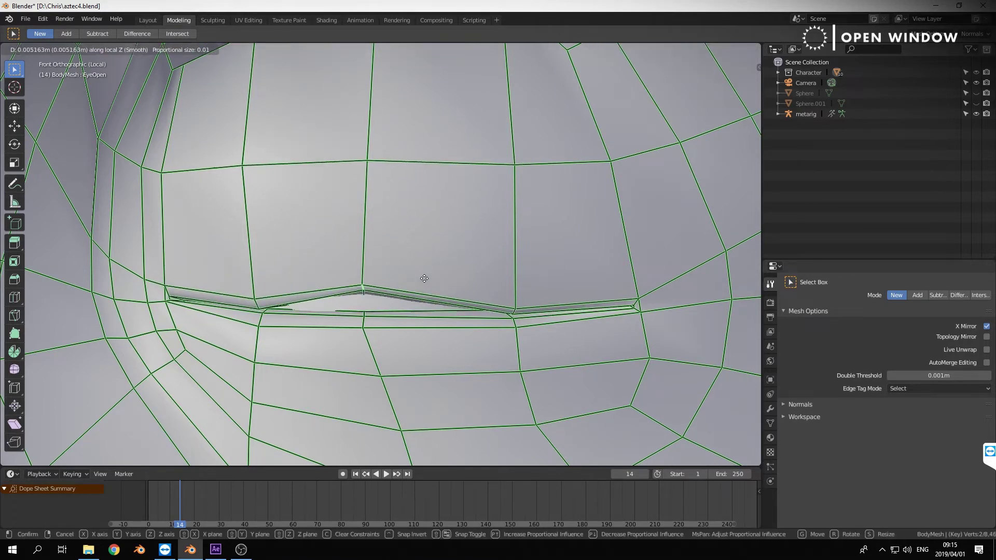
{"action": "scroll", "coordinate": [424, 278], "scroll_direction": "down", "scroll_amount": 5}
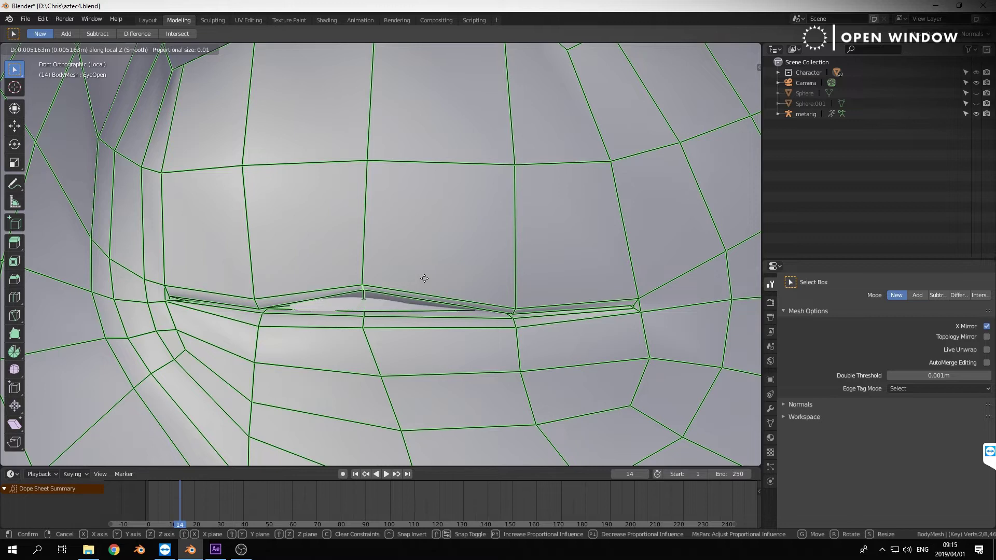
{"action": "scroll", "coordinate": [425, 278], "scroll_direction": "down", "scroll_amount": 4}
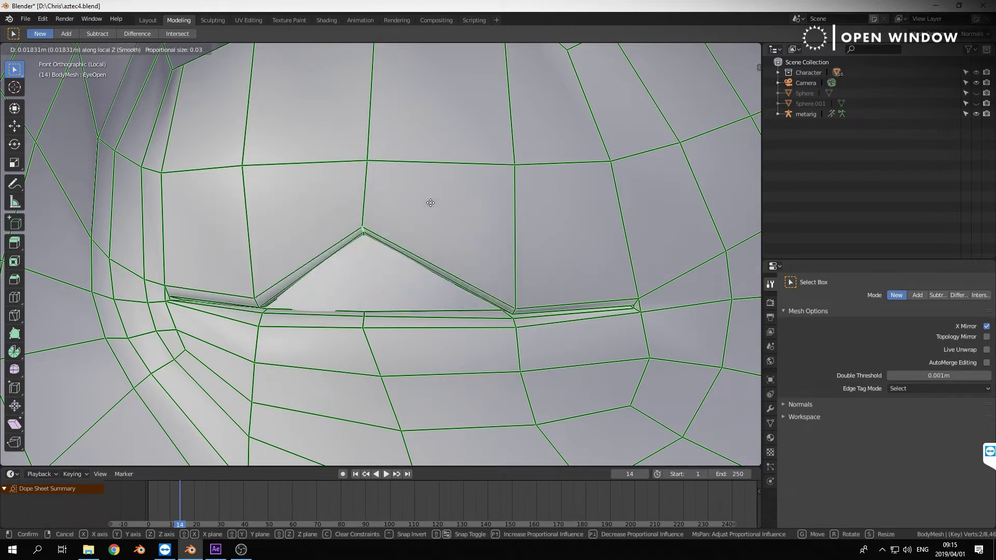
{"action": "right_click", "coordinate": [414, 199]}
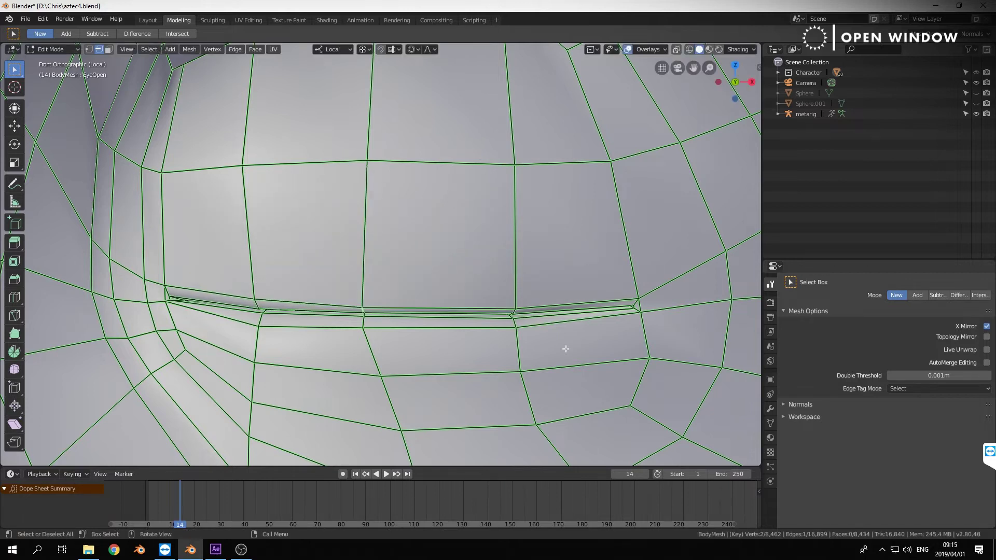
Raise the selected eyelid edge about 0.013 m along Z and inspect the eye opening from below.
{"action": "key", "text": "g"}
{"action": "key", "text": "z"}
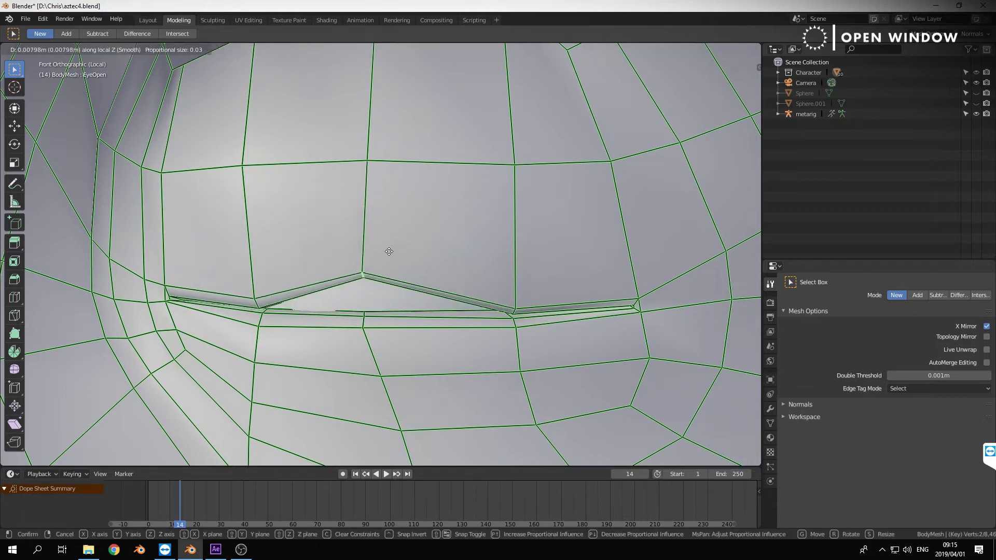
{"action": "left_click", "coordinate": [389, 276]}
{"action": "middle_click_drag", "start_coordinate": [350, 284], "coordinate": [340, 265]}
{"action": "scroll", "coordinate": [315, 185], "scroll_direction": "down", "scroll_amount": 1}
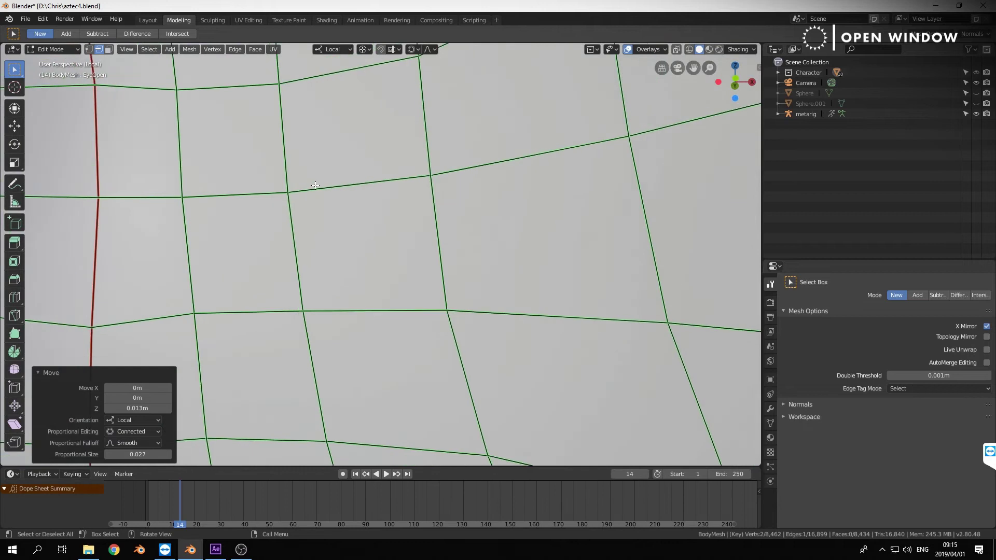
{"action": "scroll", "coordinate": [316, 185], "scroll_direction": "down", "scroll_amount": 3}
{"action": "middle_click_drag", "start_coordinate": [447, 263], "coordinate": [443, 244]}
{"action": "scroll", "coordinate": [396, 281], "scroll_direction": "up", "scroll_amount": 2}
{"action": "scroll", "coordinate": [384, 260], "scroll_direction": "down", "scroll_amount": 1}
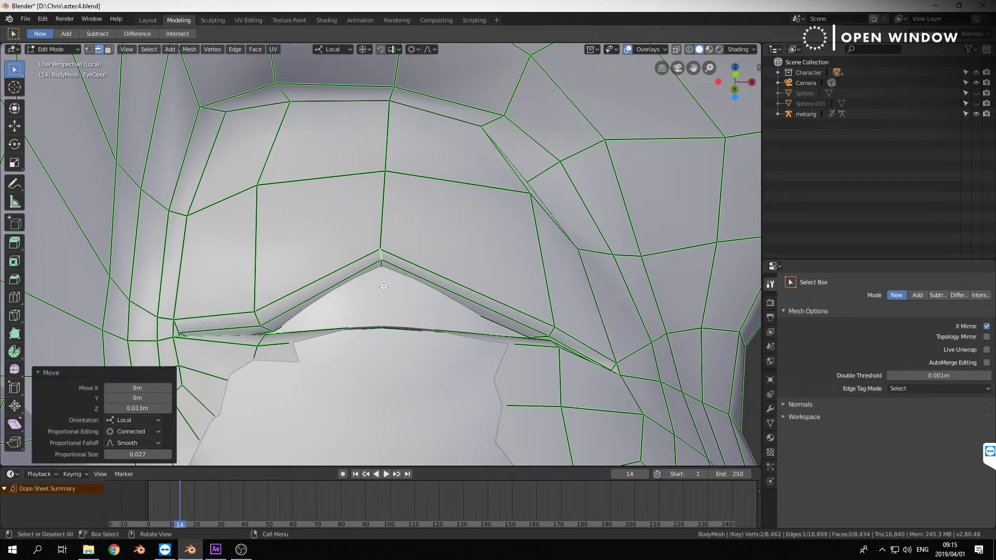
Raise the same eyelid edge another 0.00787 m along Z in the front view.
{"action": "key", "text": "KP_1"}
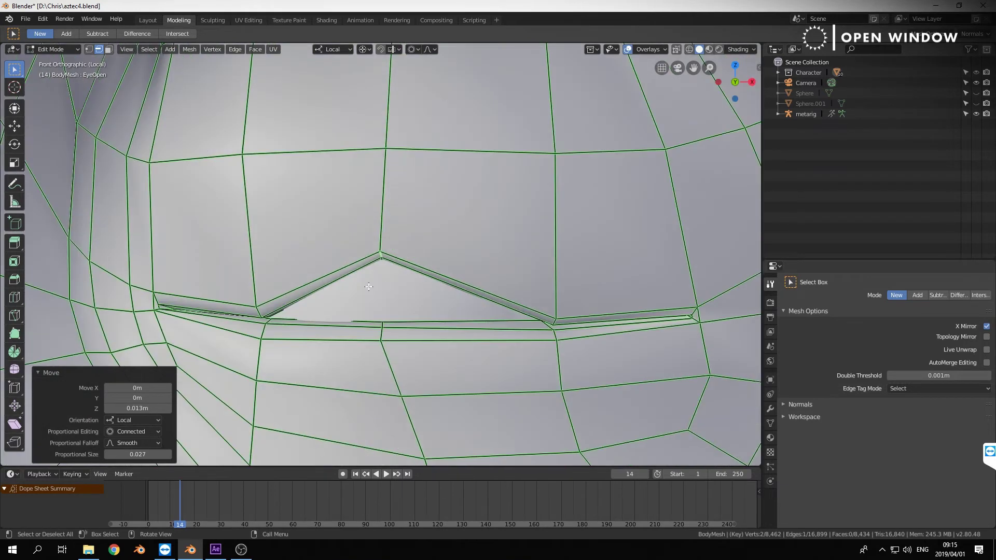
{"action": "key", "text": "g"}
{"action": "key", "text": "z"}
{"action": "left_click", "coordinate": [483, 176]}
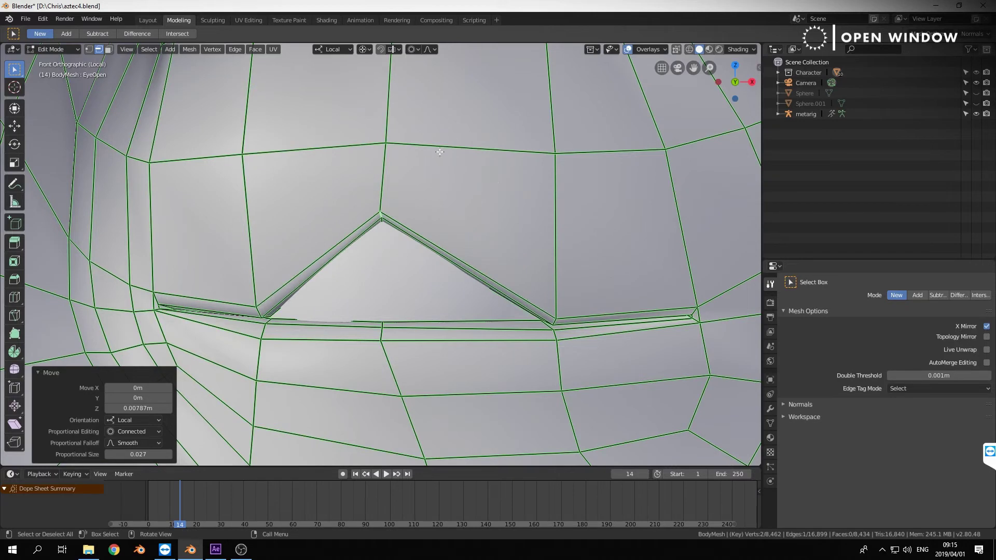
Raise the eyelid vertex above the peak of the opening 0.0204 m along Z with a proportional size of about 0.004.
{"action": "key", "text": "1"}
{"action": "left_click", "coordinate": [385, 147]}
{"action": "middle_click_drag", "start_coordinate": [444, 175], "coordinate": [447, 272], "text": "shift"}
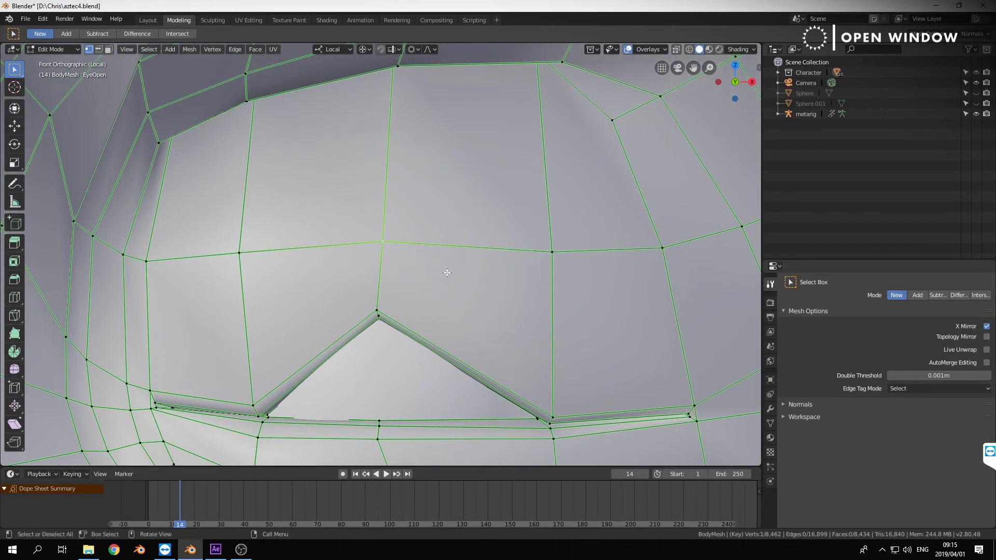
{"action": "key", "text": "g"}
{"action": "right_click", "coordinate": [456, 185]}
{"action": "key", "text": "g"}
{"action": "key", "text": "z"}
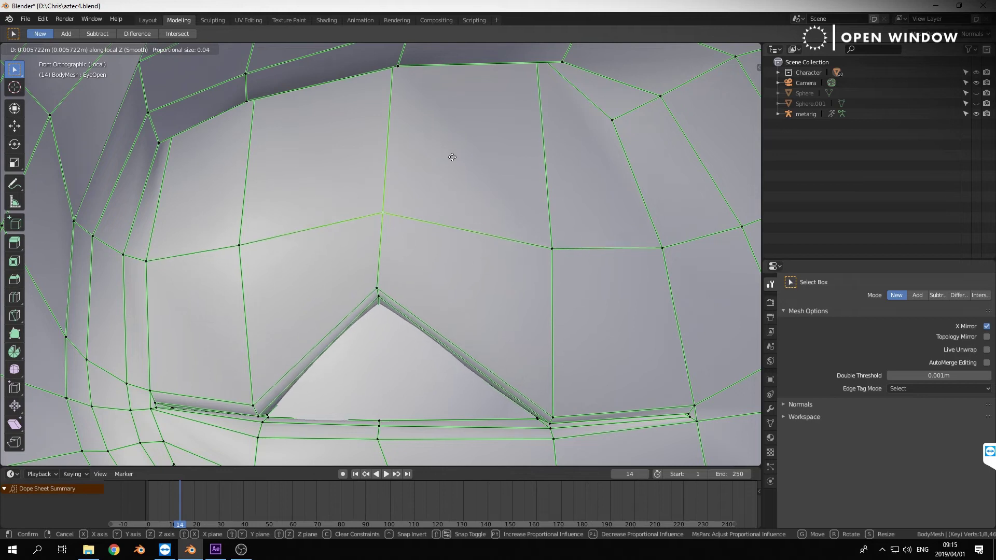
{"action": "scroll", "coordinate": [452, 157], "scroll_direction": "up", "scroll_amount": 15}
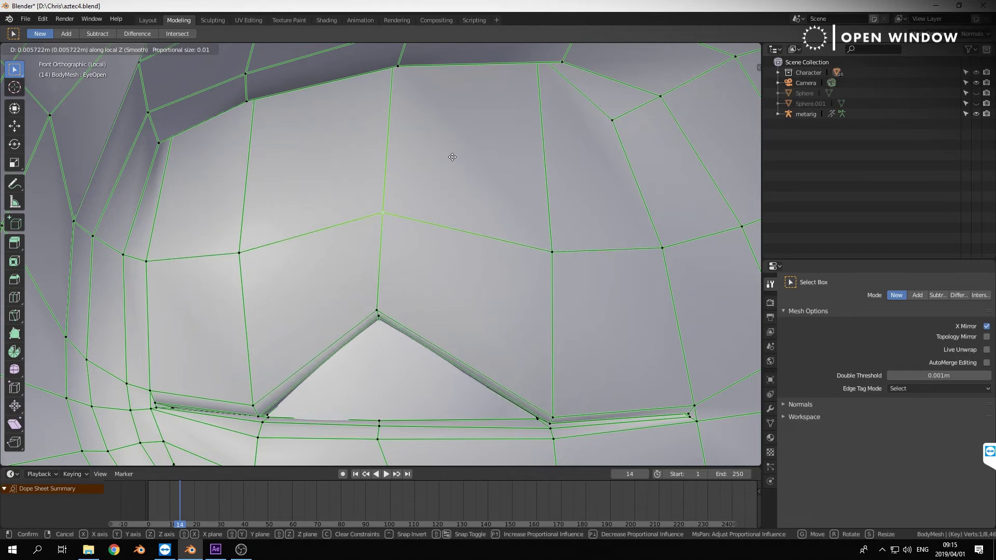
{"action": "left_click", "coordinate": [458, 104]}
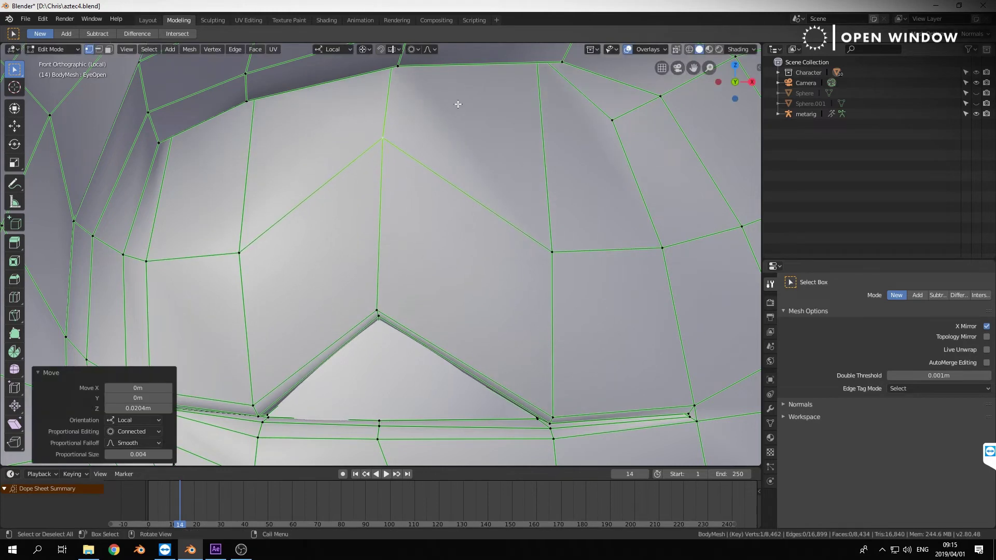
{"action": "left_click", "coordinate": [378, 314]}
{"action": "key", "text": "g"}
{"action": "key", "text": "z"}
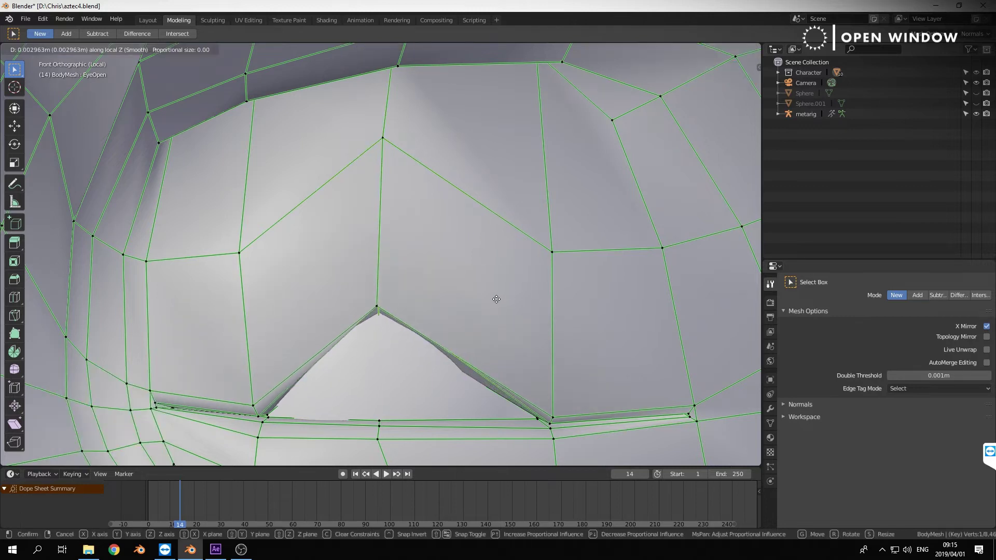
{"action": "scroll", "coordinate": [496, 300], "scroll_direction": "down", "scroll_amount": 15}
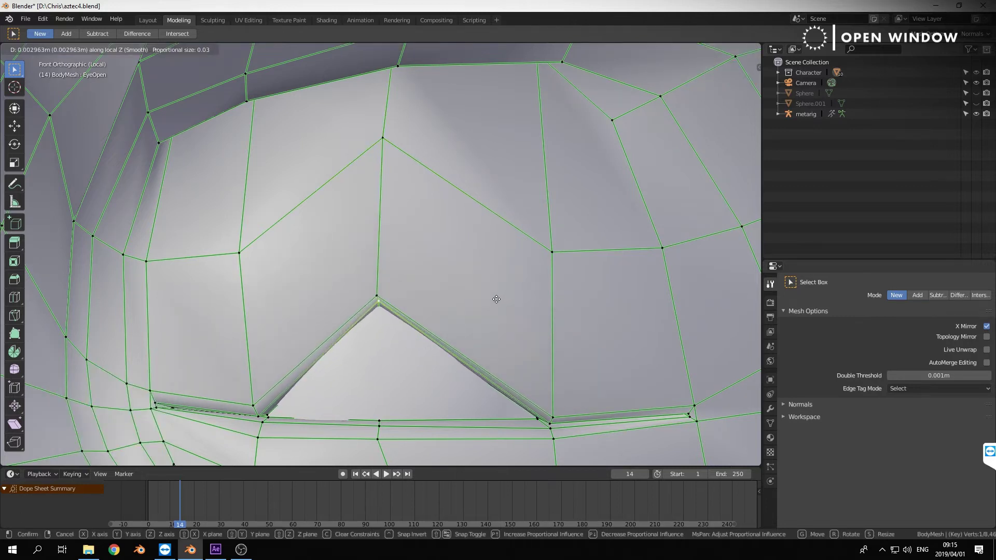
{"action": "scroll", "coordinate": [495, 296], "scroll_direction": "up", "scroll_amount": 12}
{"action": "scroll", "coordinate": [480, 253], "scroll_direction": "down", "scroll_amount": 2}
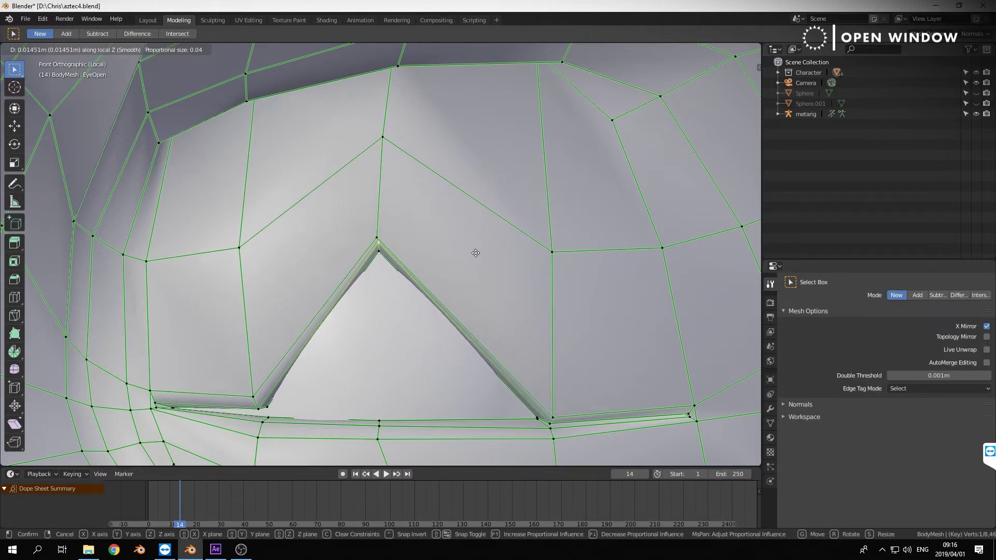
Select the three stacked vertices at the peak of the upper lid rim and raise them together about 0.02 m along local Z.
{"action": "left_click", "coordinate": [389, 320]}
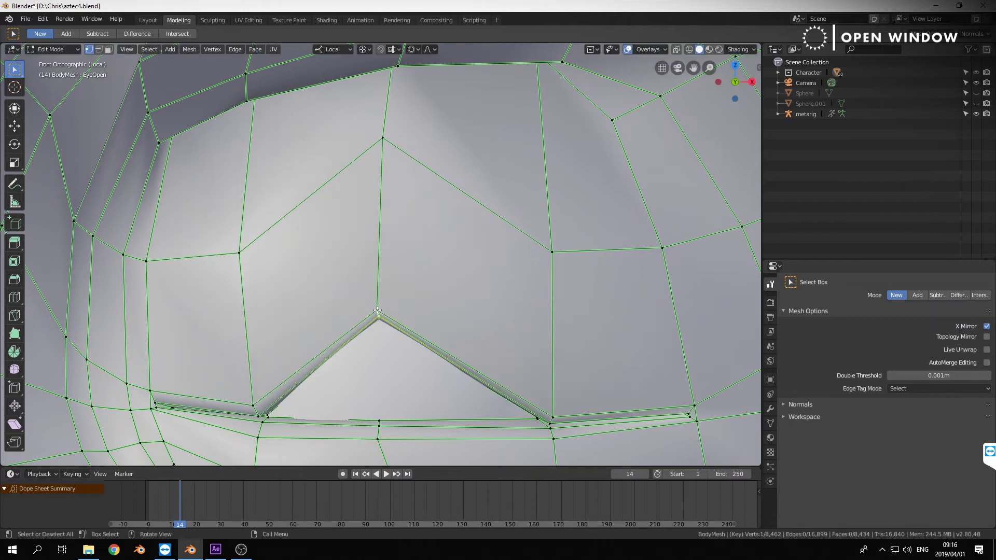
{"action": "left_click", "coordinate": [375, 309], "text": "shift"}
{"action": "key", "text": "g"}
{"action": "key", "text": "z"}
{"action": "key", "text": "z"}
{"action": "scroll", "coordinate": [399, 241], "scroll_direction": "up", "scroll_amount": 3}
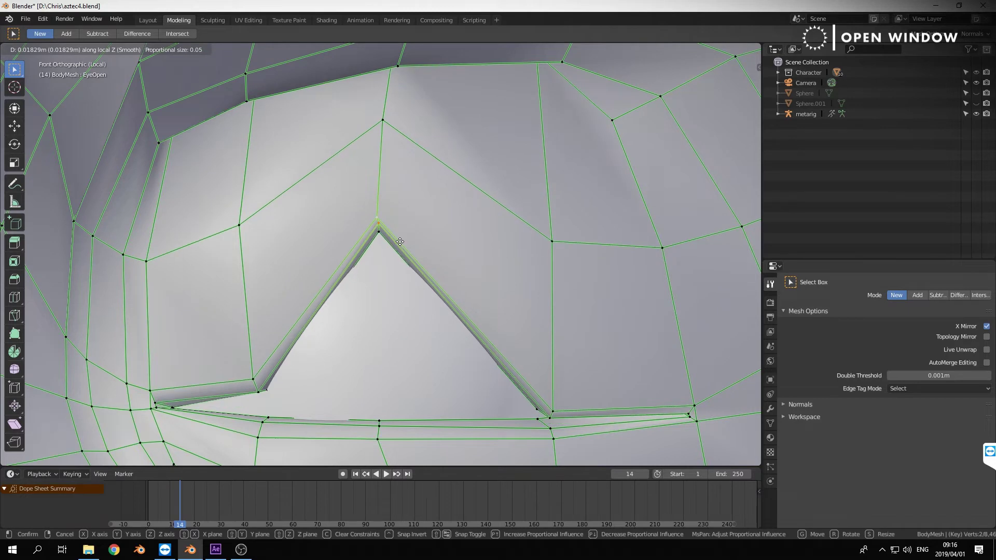
{"action": "right_click", "coordinate": [400, 241]}
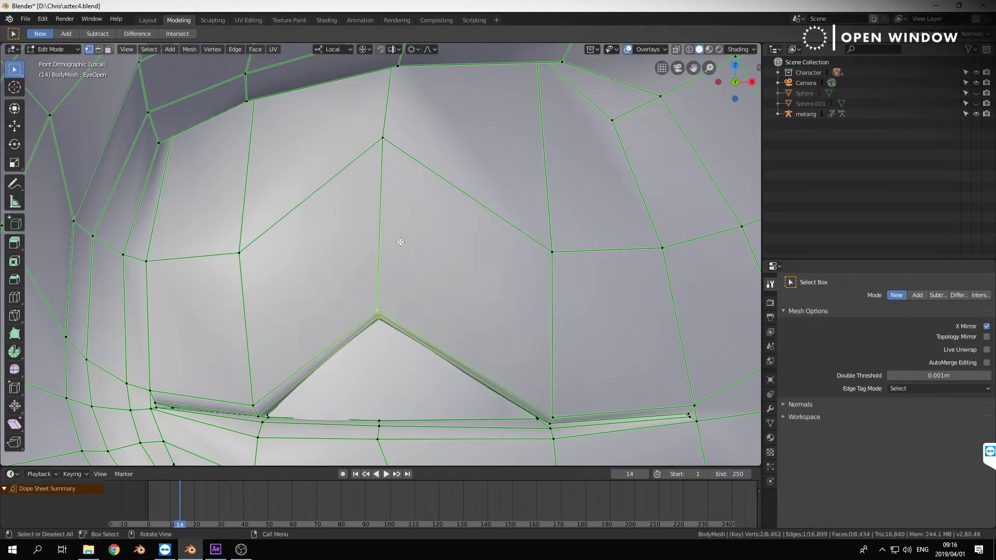
{"action": "left_click", "coordinate": [388, 329], "text": "shift"}
{"action": "key", "text": "g"}
{"action": "key", "text": "z"}
{"action": "key", "text": "z"}
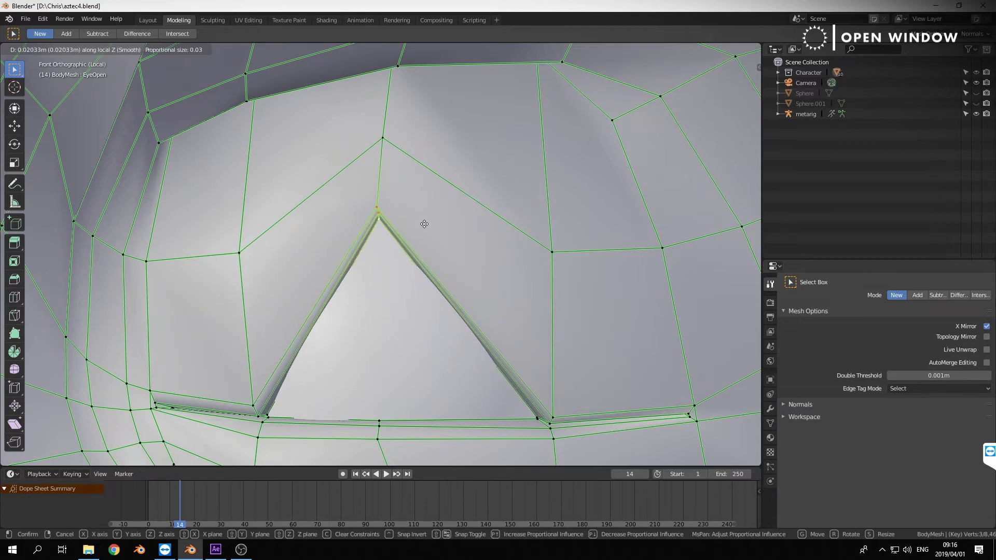
{"action": "left_click", "coordinate": [425, 224]}
Raise the stacked rim vertices on the outer side of the peak to widen the eye opening.
{"action": "left_click", "coordinate": [551, 420]}
{"action": "left_click", "coordinate": [552, 417], "text": "shift"}
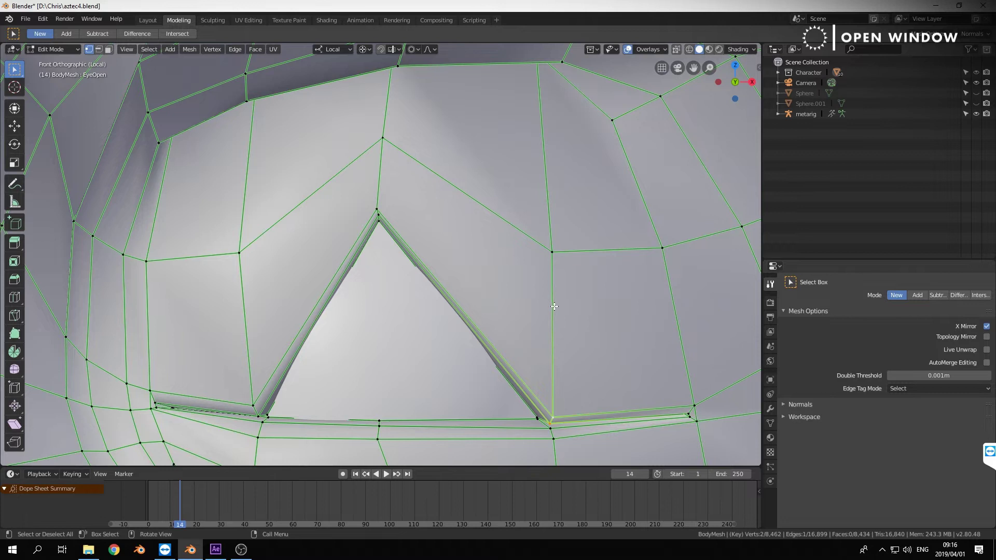
{"action": "key", "text": "g"}
{"action": "left_click", "coordinate": [553, 193]}
Move the eyelid vertex above the outer rim about 0.0227 m up in Z and -0.00245 m in X, using a small proportional size.
{"action": "left_click", "coordinate": [552, 252]}
{"action": "key", "text": "g"}
{"action": "scroll", "coordinate": [546, 156], "scroll_direction": "up", "scroll_amount": 10}
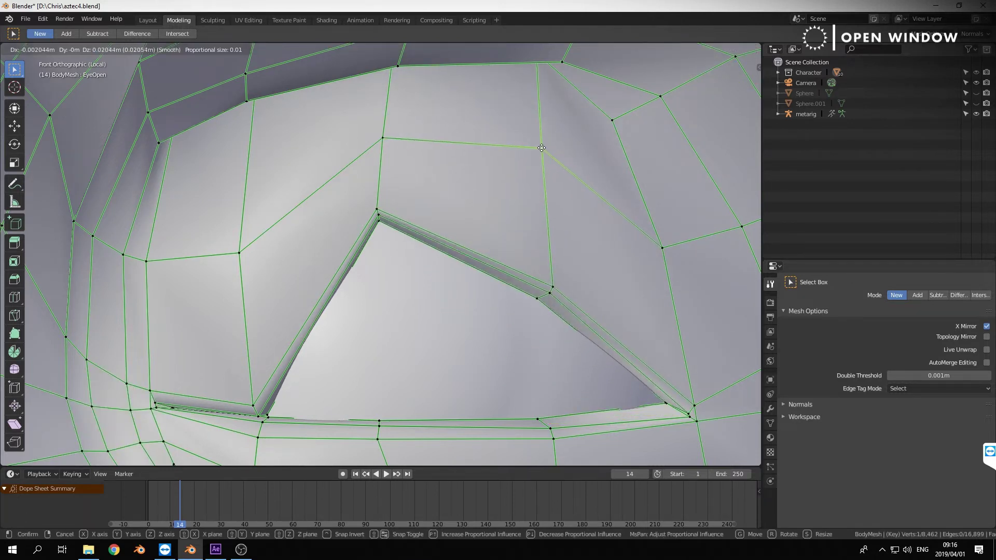
{"action": "left_click", "coordinate": [539, 137]}
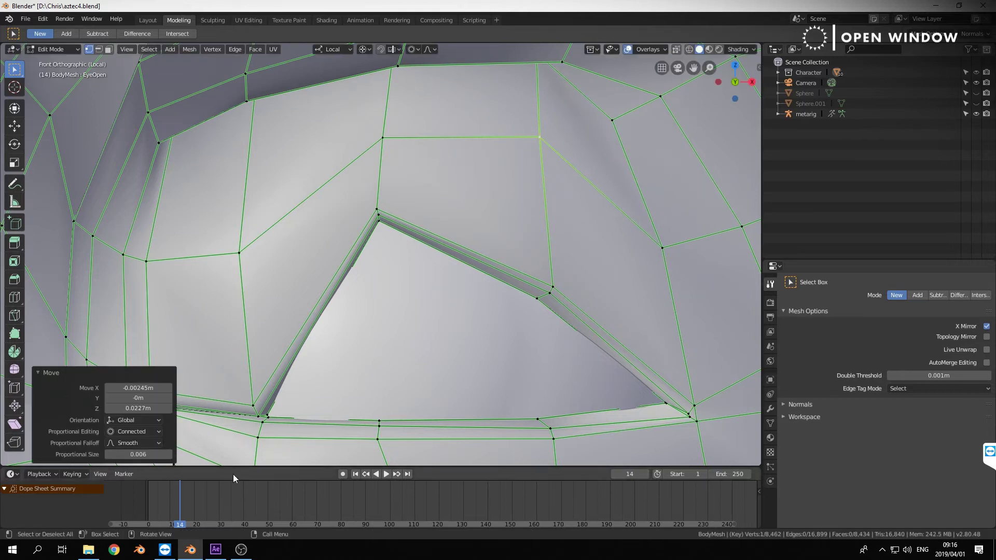
Select the three stacked rim vertices on the inner side of the upper lid and raise them about 0.023 m along local Z.
{"action": "left_click", "coordinate": [250, 408]}
{"action": "left_click", "coordinate": [274, 412], "text": "ctrl"}
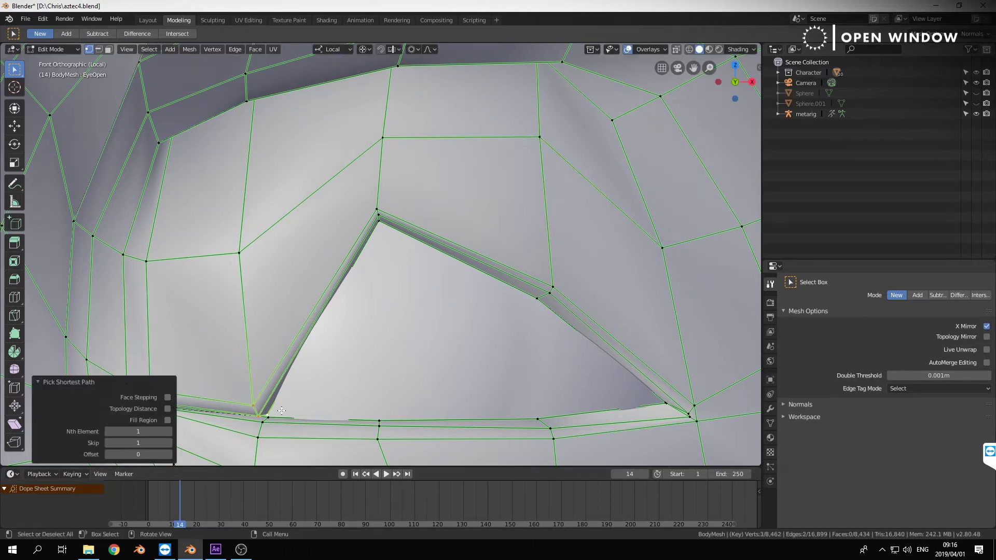
{"action": "key", "text": "g"}
{"action": "key", "text": "z"}
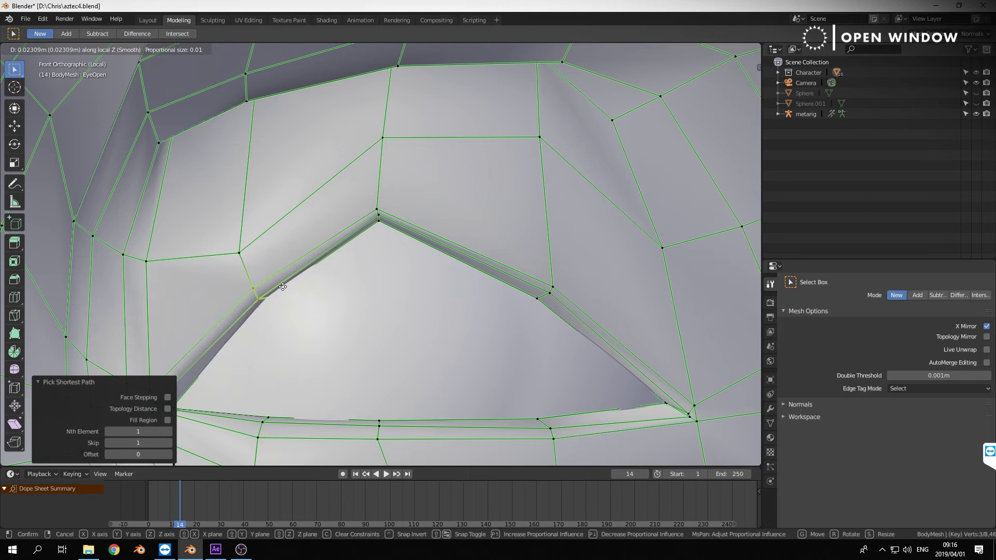
{"action": "left_click", "coordinate": [283, 282]}
Raise the eyelid vertex above the inner rim along local Z to even out the lid.
{"action": "left_click", "coordinate": [237, 249]}
{"action": "key", "text": "g"}
{"action": "key", "text": "z"}
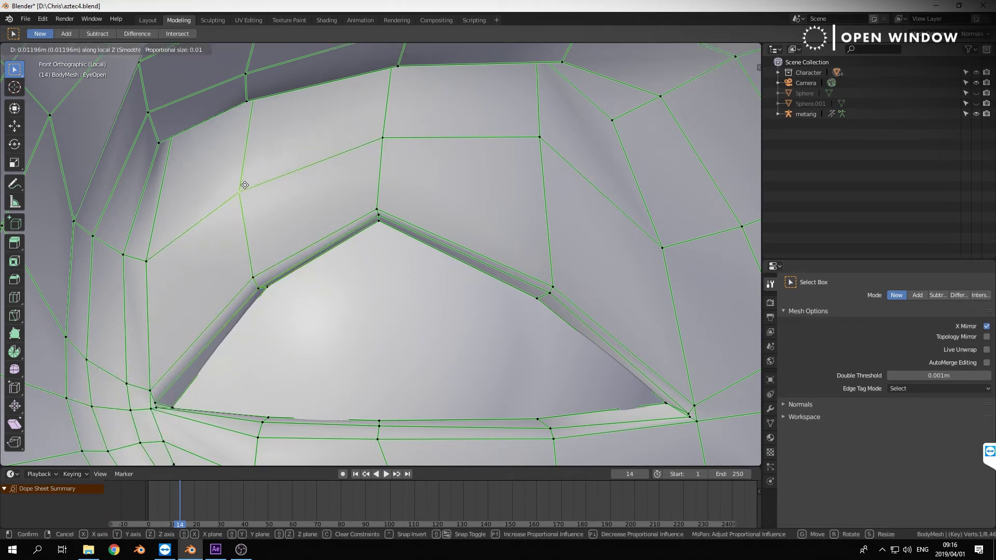
{"action": "left_click", "coordinate": [344, 279]}
Move the three stacked rim vertices at the front of the upper lid about 0.0058 m up and back toward the face.
{"action": "middle_click_drag", "start_coordinate": [343, 278], "coordinate": [382, 234]}
{"action": "left_click", "coordinate": [400, 237]}
{"action": "left_click", "coordinate": [379, 227], "text": "shift"}
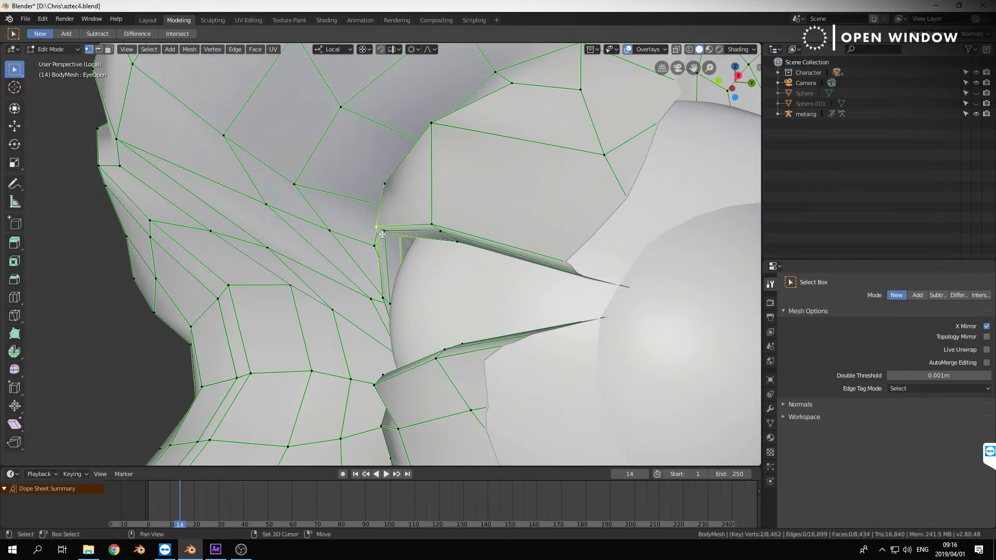
{"action": "left_click", "coordinate": [384, 232], "text": "shift"}
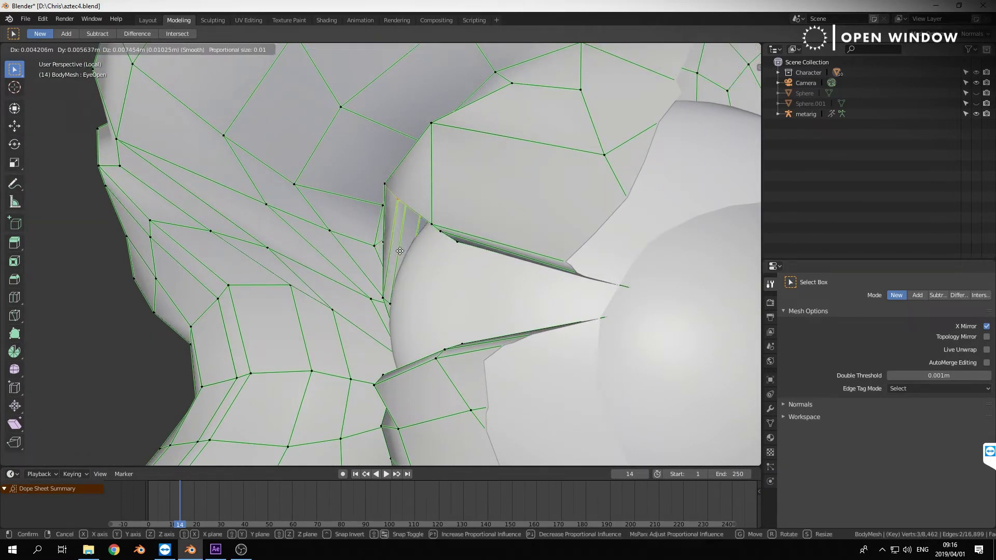
{"action": "key", "text": "g"}
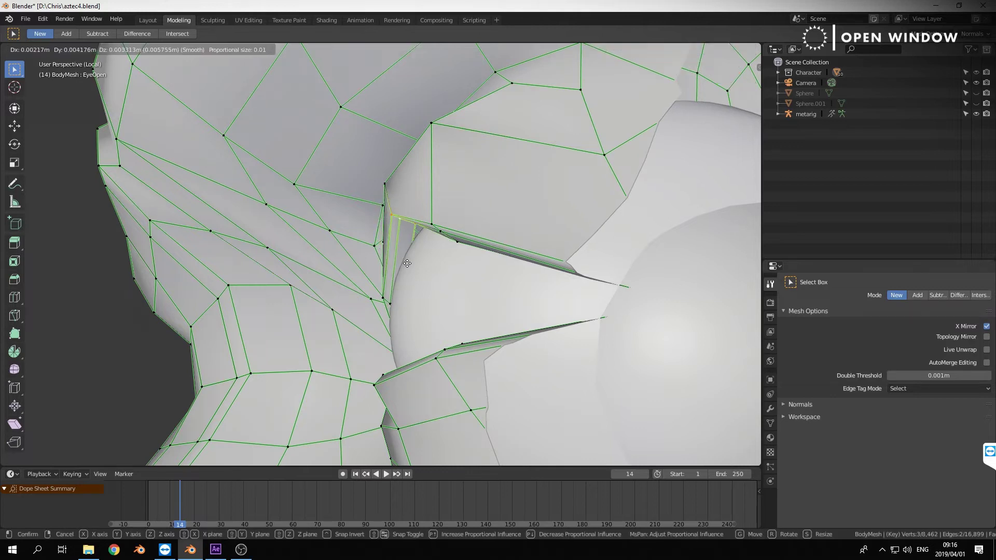
{"action": "left_click", "coordinate": [408, 263]}
Disable proportional editing and move the eyelid vertex above the outer rim about 0.0099 m in Y and -0.005 m in Z.
{"action": "middle_click_drag", "start_coordinate": [408, 263], "coordinate": [389, 162]}
{"action": "left_click", "coordinate": [418, 153]}
{"action": "key", "text": "g"}
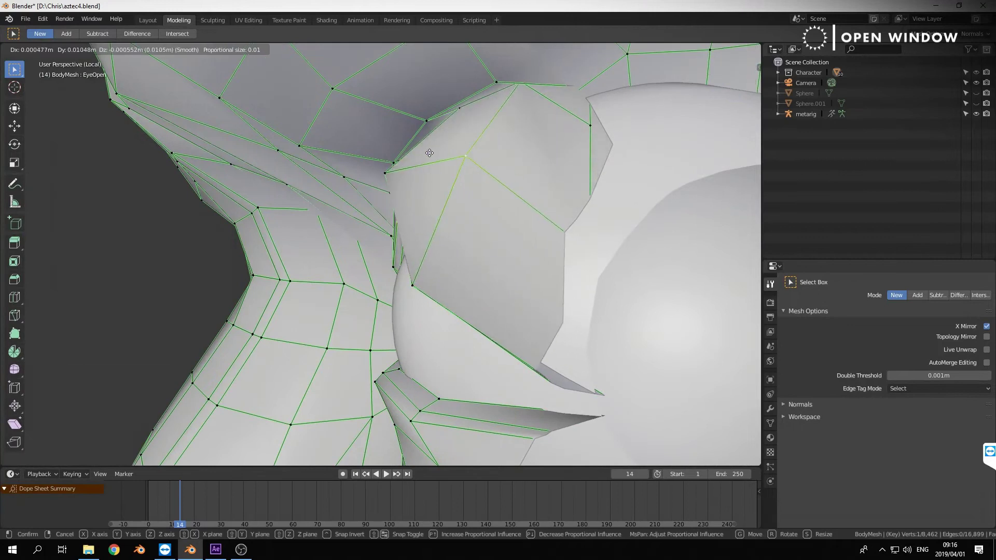
{"action": "right_click", "coordinate": [415, 152]}
{"action": "left_click", "coordinate": [418, 49]}
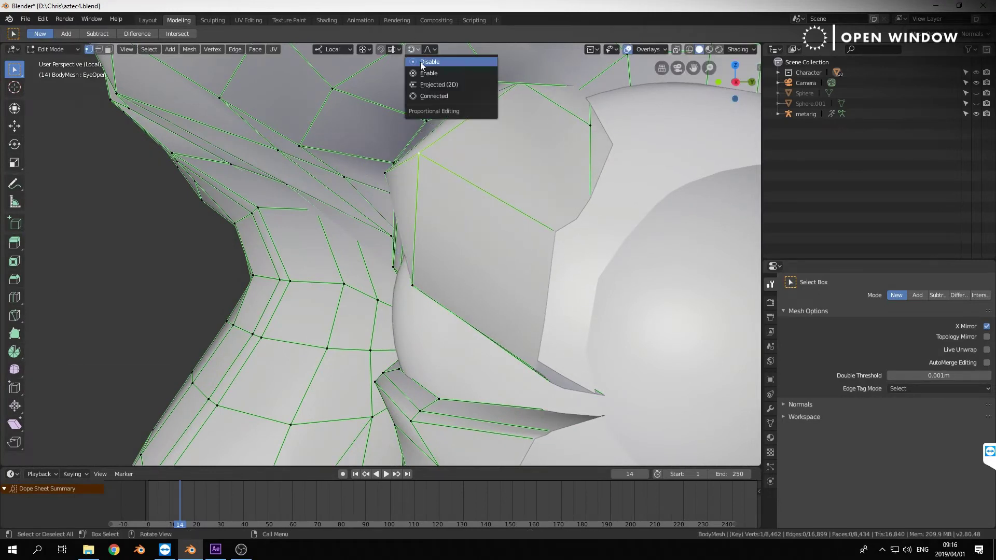
{"action": "key", "text": "g"}
{"action": "left_click", "coordinate": [448, 146]}
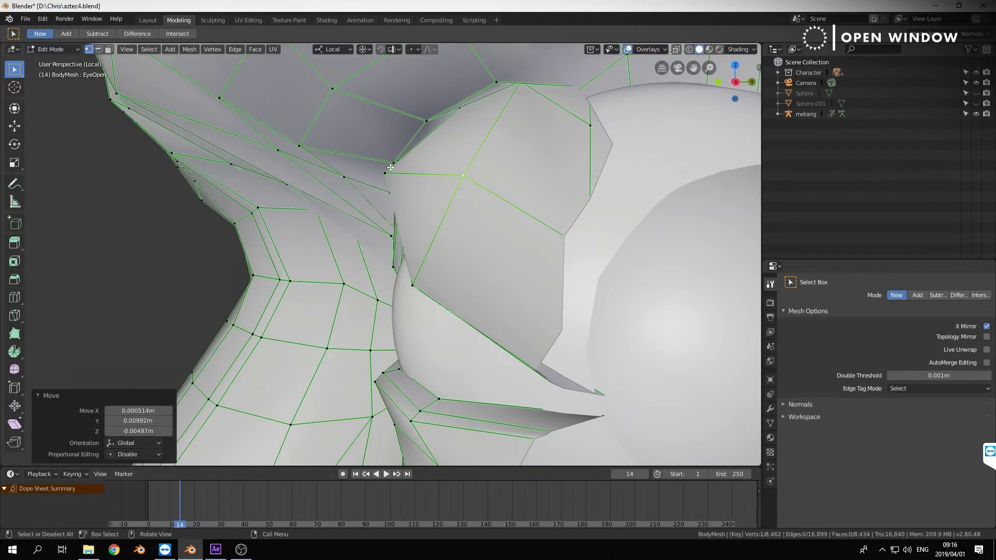
Nudge the front eyelid vertex above the rim slightly up and back to smooth the lid's profile.
{"action": "left_click", "coordinate": [386, 172]}
{"action": "key", "text": "g"}
{"action": "left_click", "coordinate": [397, 164]}
Enable Connected proportional editing and move the three stacked inner lower-lid rim vertices -0.0067 m in Z and -0.00217 m in X, proportional size 0.029.
{"action": "middle_click_drag", "start_coordinate": [360, 188], "coordinate": [405, 326]}
{"action": "left_click", "coordinate": [297, 301]}
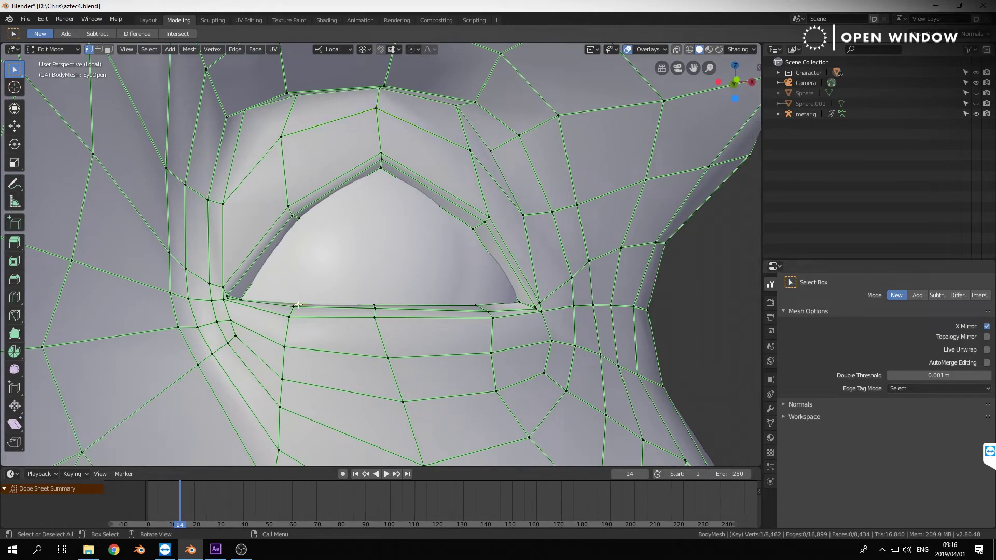
{"action": "left_click", "coordinate": [290, 316], "text": "ctrl"}
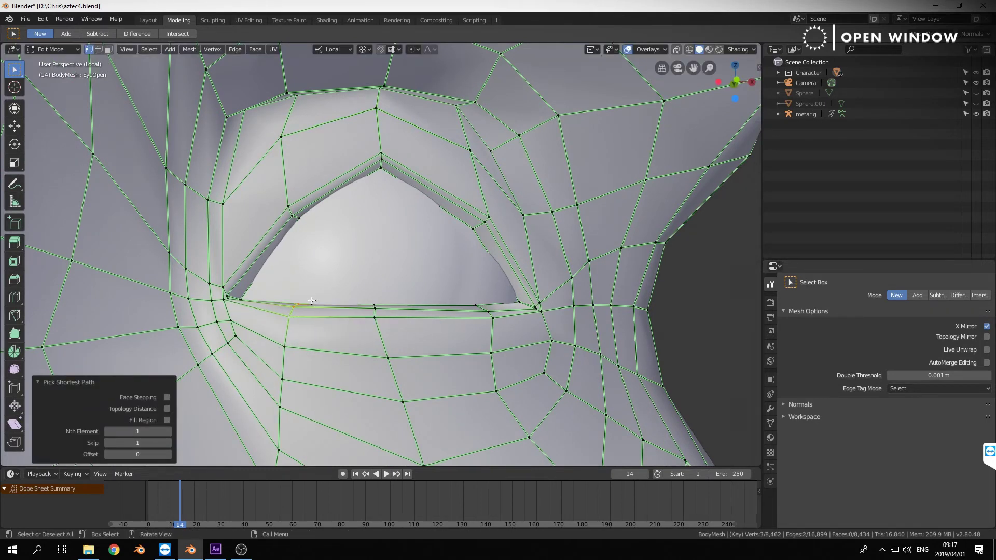
{"action": "left_click", "coordinate": [395, 51]}
{"action": "left_click", "coordinate": [457, 84]}
{"action": "key", "text": "g"}
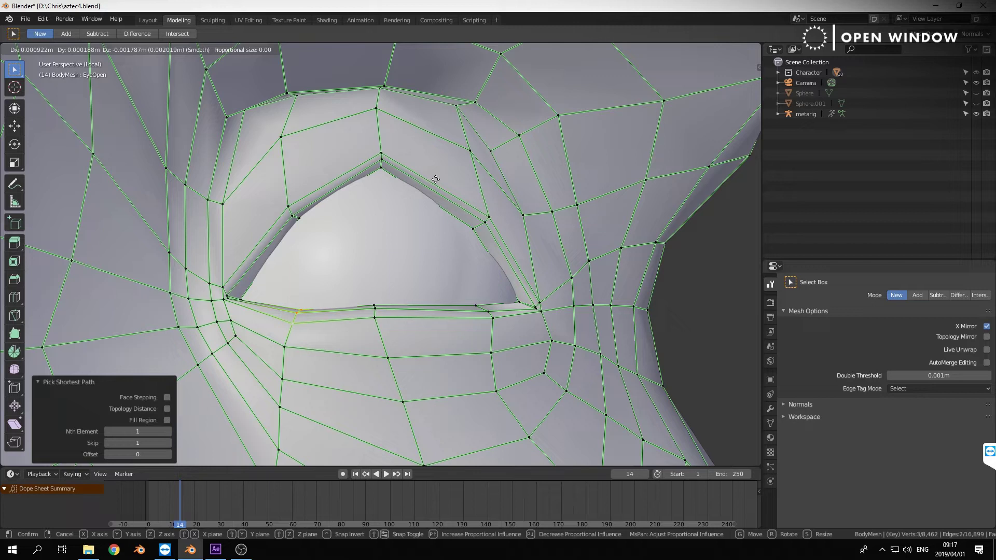
{"action": "scroll", "coordinate": [435, 179], "scroll_direction": "down", "scroll_amount": 20}
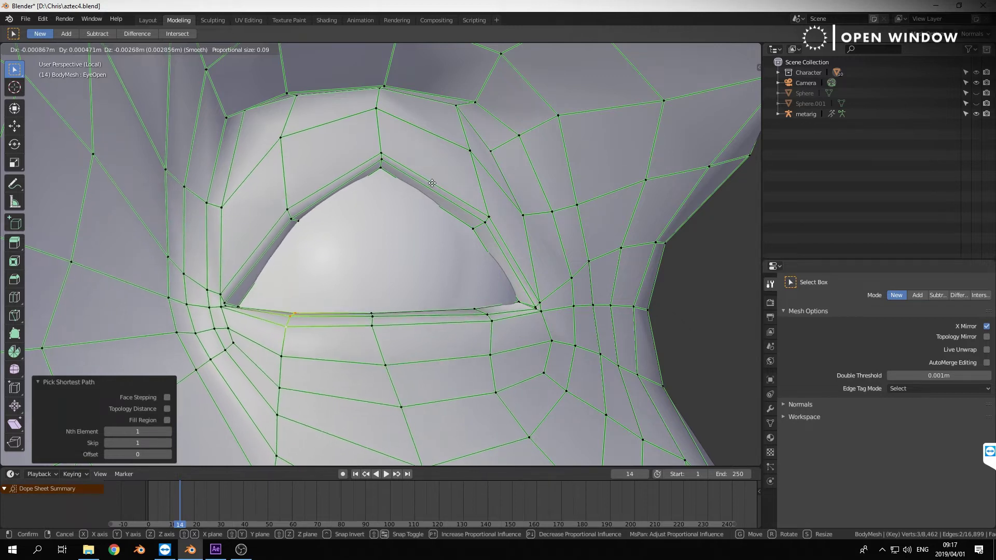
{"action": "scroll", "coordinate": [433, 179], "scroll_direction": "up", "scroll_amount": 4}
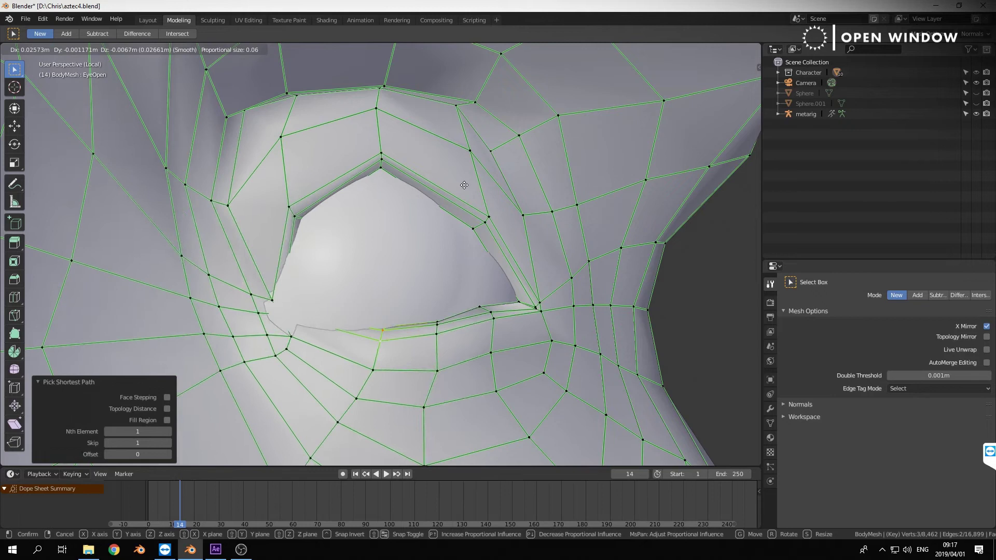
{"action": "scroll", "coordinate": [464, 185], "scroll_direction": "up", "scroll_amount": 8}
{"action": "left_click", "coordinate": [433, 185]}
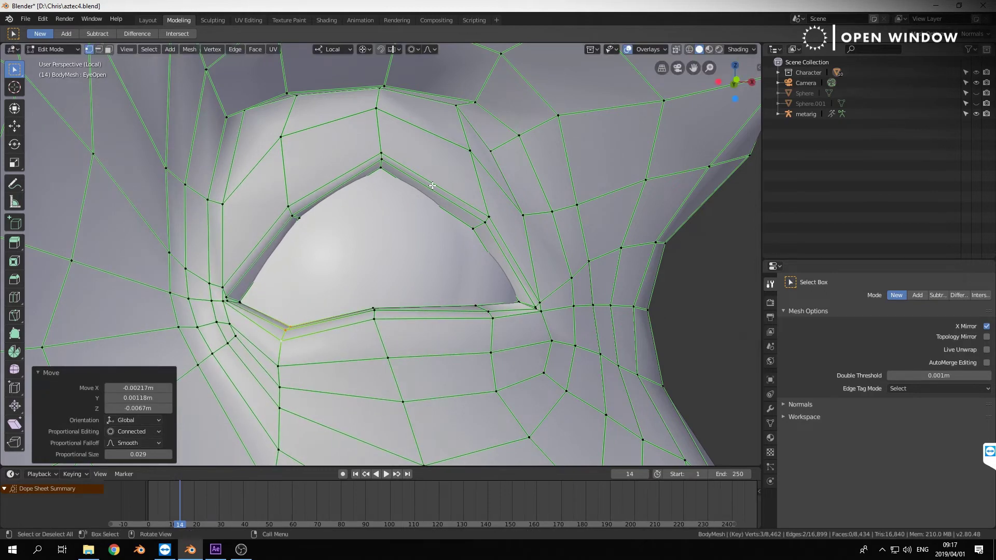
Lower the middle lower-lid rim vertex about 0.0063 m and the outer one 0.0067 m with Connected proportional editing.
{"action": "left_click", "coordinate": [373, 309]}
{"action": "key", "text": "g"}
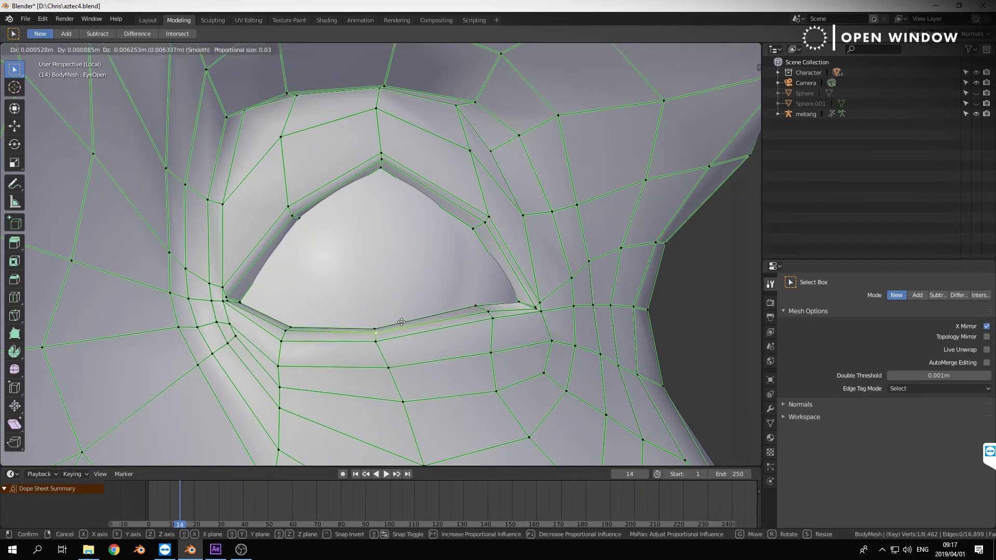
{"action": "left_click", "coordinate": [401, 323]}
{"action": "left_click", "coordinate": [485, 310]}
{"action": "key", "text": "g"}
{"action": "left_click", "coordinate": [480, 335]}
Move the outer upper-lid rim vertex slightly backward and lower the front rim vertex about 0.0017 m, working from the side.
{"action": "middle_click_drag", "start_coordinate": [497, 309], "coordinate": [396, 301]}
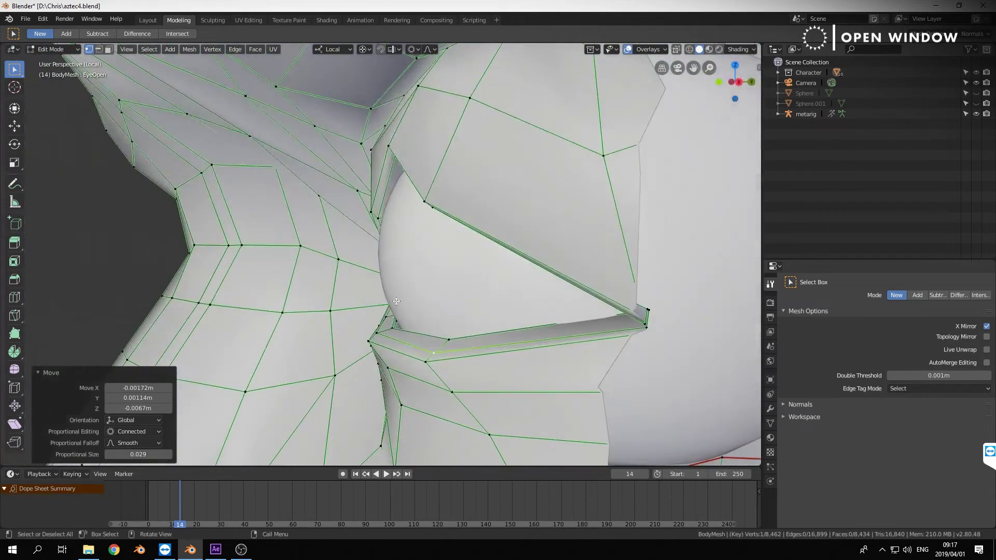
{"action": "left_click", "coordinate": [428, 202]}
{"action": "key", "text": "g"}
{"action": "left_click", "coordinate": [444, 200]}
{"action": "middle_click_drag", "start_coordinate": [445, 200], "coordinate": [393, 177]}
{"action": "left_click", "coordinate": [390, 176]}
{"action": "key", "text": "g"}
{"action": "left_click", "coordinate": [388, 185]}
Adjust the inner upper-lid rim vertex from the front to round out the eye opening.
{"action": "scroll", "coordinate": [409, 228], "scroll_direction": "down", "scroll_amount": 3}
{"action": "middle_click_drag", "start_coordinate": [450, 307], "coordinate": [428, 280]}
{"action": "scroll", "coordinate": [428, 280], "scroll_direction": "down", "scroll_amount": 6}
{"action": "scroll", "coordinate": [427, 280], "scroll_direction": "up", "scroll_amount": 8}
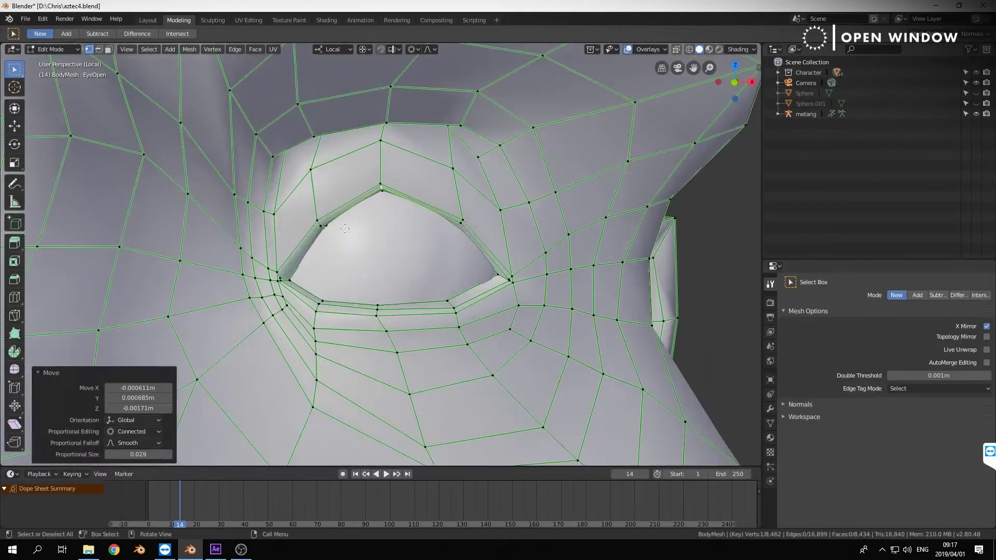
{"action": "key", "text": "g"}
{"action": "left_click", "coordinate": [322, 217]}
Return to Object Mode and test the EyeOpen shape key by scrubbing its value, leaving it at 0.000.
{"action": "key", "text": "ctrl+Tab"}
{"action": "left_click", "coordinate": [303, 251]}
{"action": "scroll", "coordinate": [404, 268], "scroll_direction": "down", "scroll_amount": 6}
{"action": "middle_click_drag", "start_coordinate": [404, 281], "coordinate": [362, 293]}
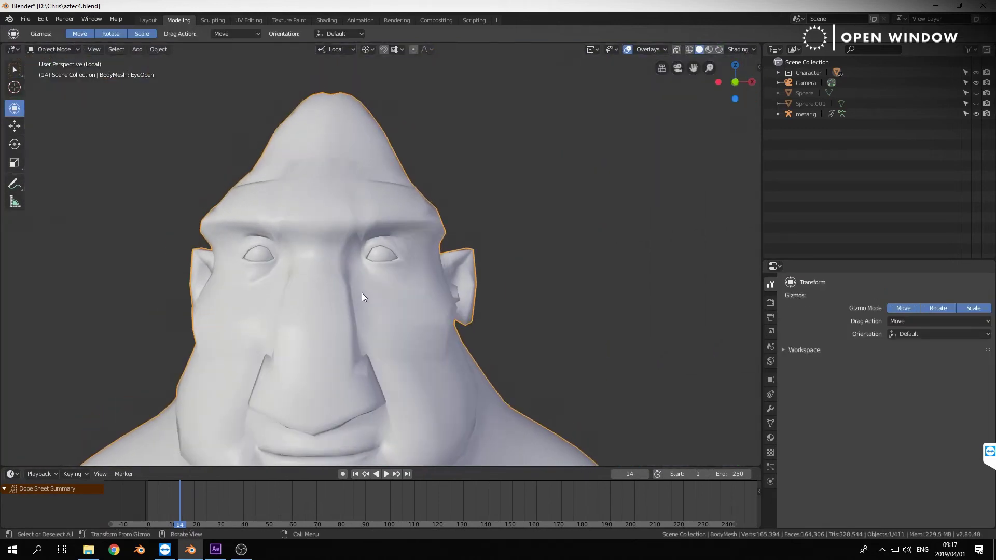
{"action": "left_click", "coordinate": [770, 423]}
{"action": "left_click_drag", "start_coordinate": [944, 419], "coordinate": [972, 410]}
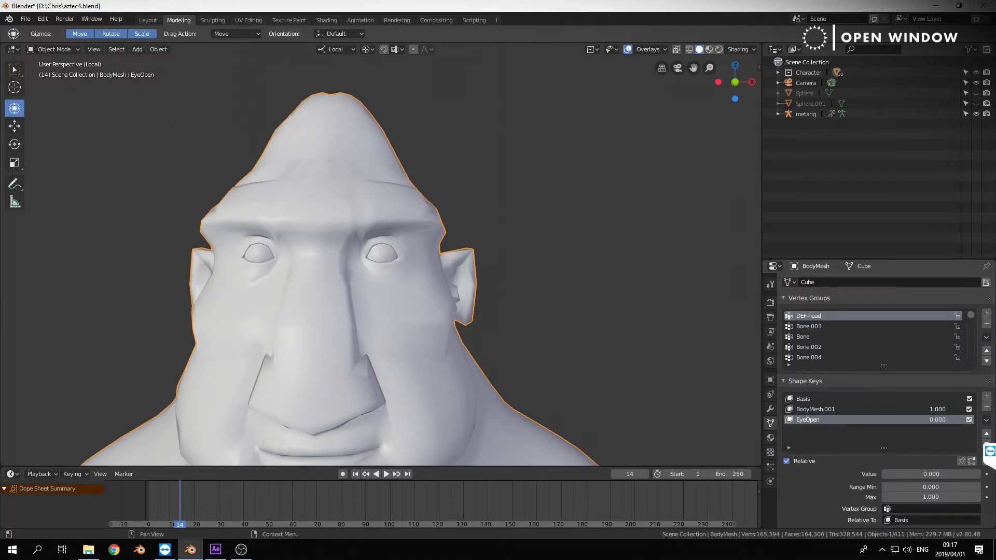
Deselect everything and leave local view to show the whole character in front view.
{"action": "scroll", "coordinate": [490, 343], "scroll_direction": "down", "scroll_amount": 7}
{"action": "middle_click_drag", "start_coordinate": [486, 357], "coordinate": [494, 335], "text": "shift"}
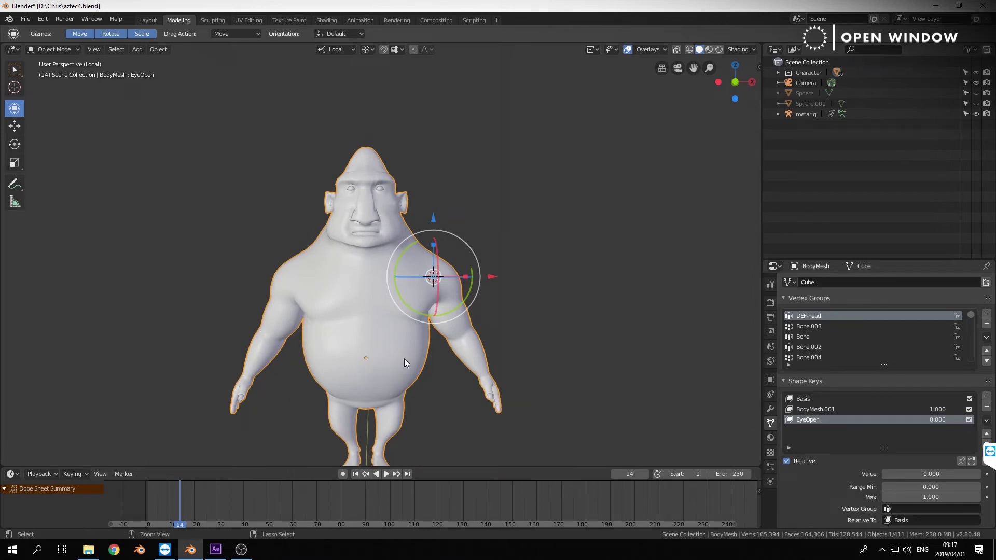
{"action": "key", "text": "alt+a"}
{"action": "middle_click_drag", "start_coordinate": [496, 322], "coordinate": [523, 331]}
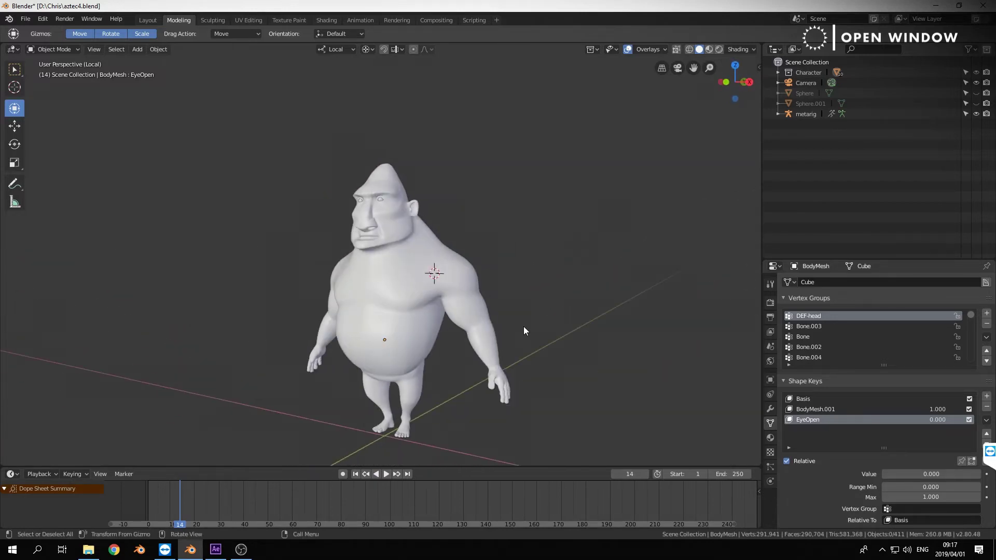
{"action": "key", "text": "KP_Divide"}
{"action": "scroll", "coordinate": [524, 327], "scroll_direction": "down", "scroll_amount": 8}
{"action": "middle_click_drag", "start_coordinate": [517, 383], "coordinate": [517, 290], "text": "shift"}
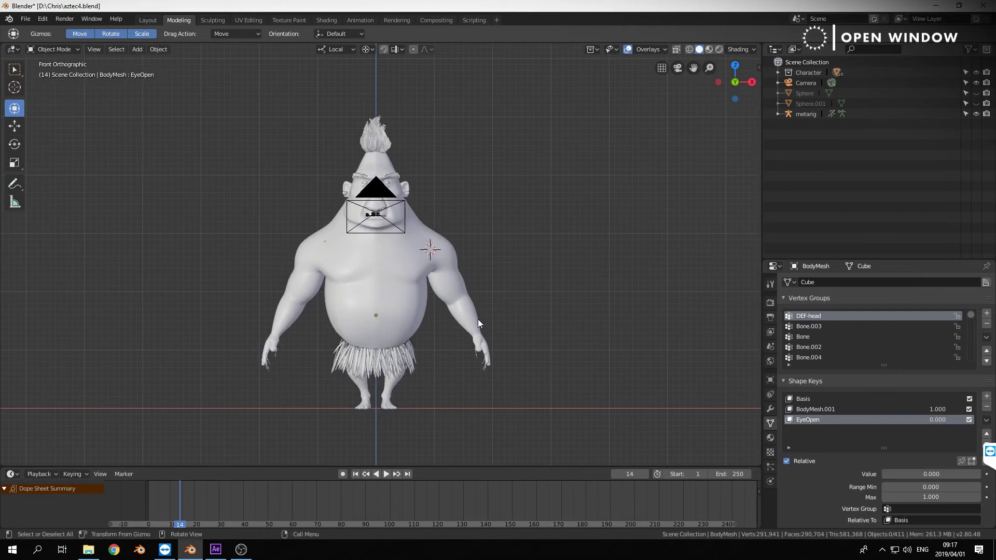
Turn on X-ray, select the body mesh together with the metarig, and isolate both in local view.
{"action": "left_click", "coordinate": [463, 303]}
{"action": "scroll", "coordinate": [521, 339], "scroll_direction": "up", "scroll_amount": 6}
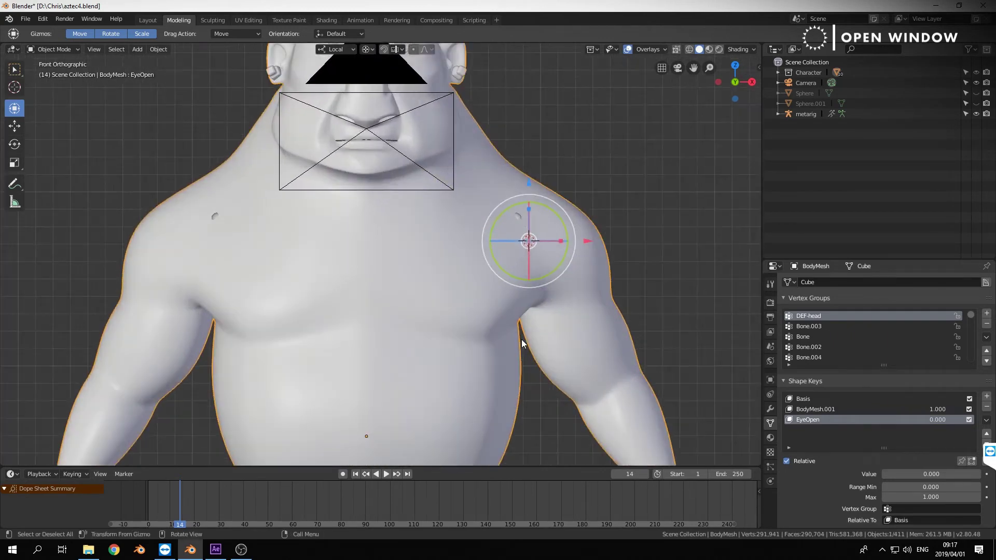
{"action": "key", "text": "KP_Divide"}
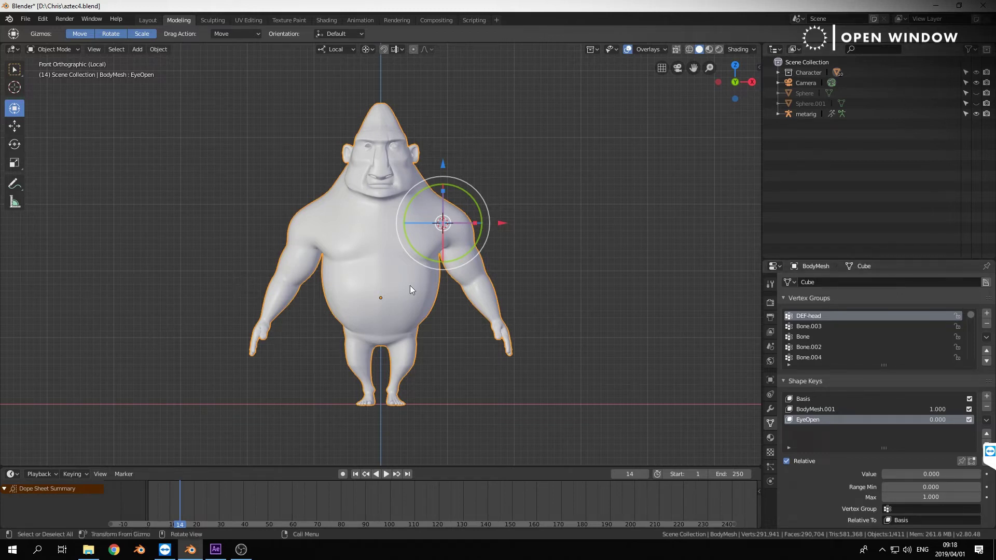
{"action": "key", "text": "KP_Divide"}
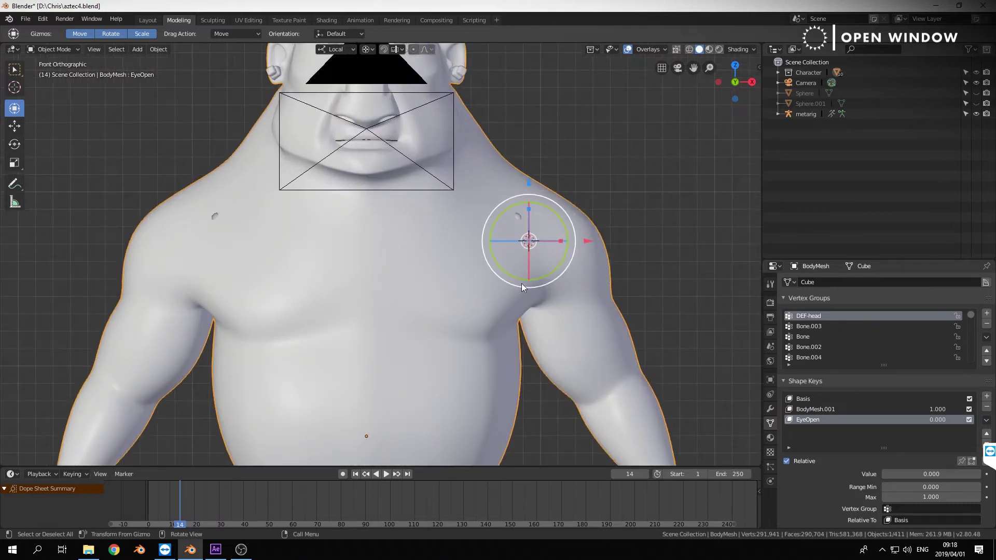
{"action": "scroll", "coordinate": [521, 283], "scroll_direction": "down", "scroll_amount": 4}
{"action": "left_click", "coordinate": [677, 49]}
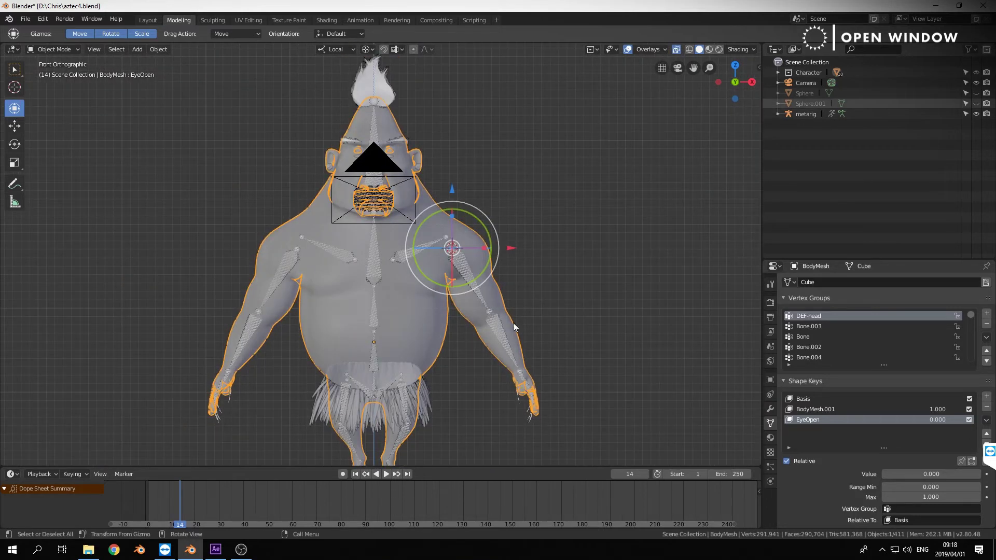
{"action": "left_click", "coordinate": [530, 421], "text": "shift"}
{"action": "key", "text": "KP_Divide"}
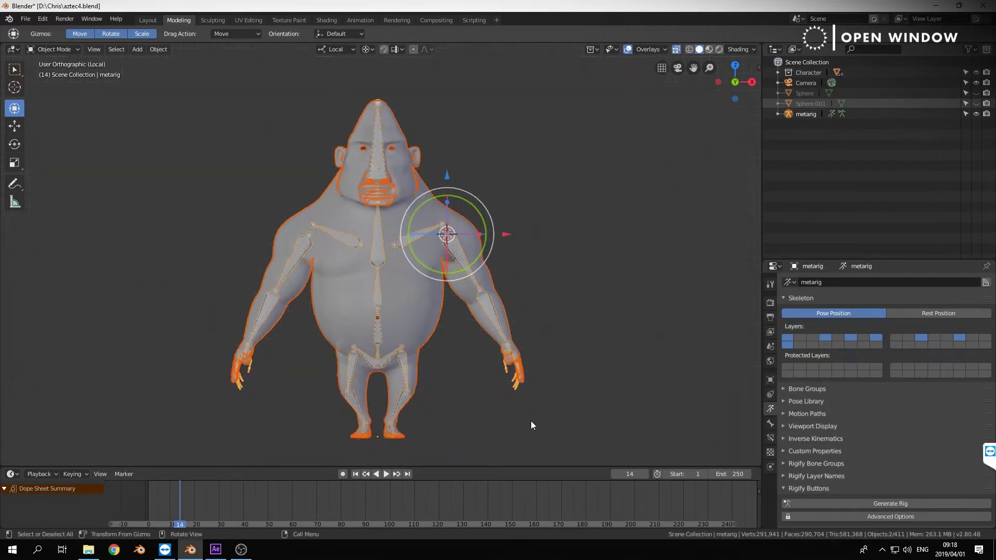
Select only the body mesh and delete all of its vertex groups.
{"action": "left_click", "coordinate": [551, 271]}
{"action": "left_click", "coordinate": [460, 220]}
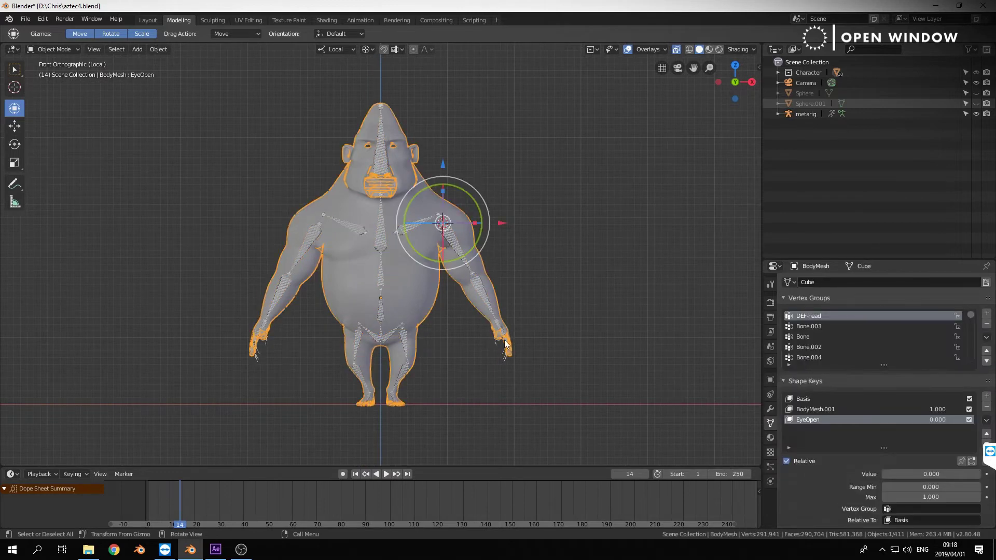
{"action": "scroll", "coordinate": [506, 340], "scroll_direction": "up", "scroll_amount": 6}
{"action": "middle_click_drag", "start_coordinate": [700, 345], "coordinate": [588, 243], "text": "shift"}
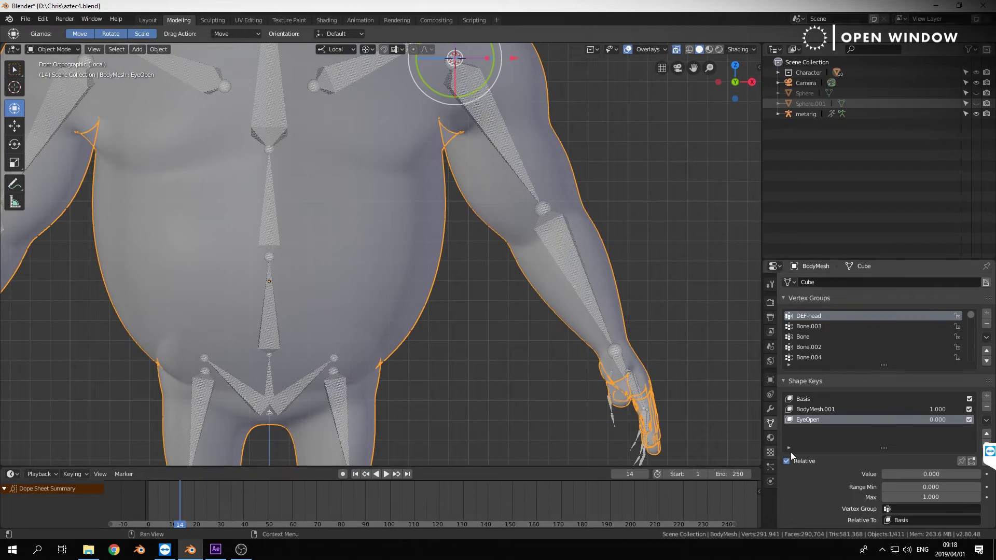
{"action": "scroll", "coordinate": [876, 358], "scroll_direction": "down", "scroll_amount": 5}
{"action": "scroll", "coordinate": [879, 352], "scroll_direction": "up", "scroll_amount": 5}
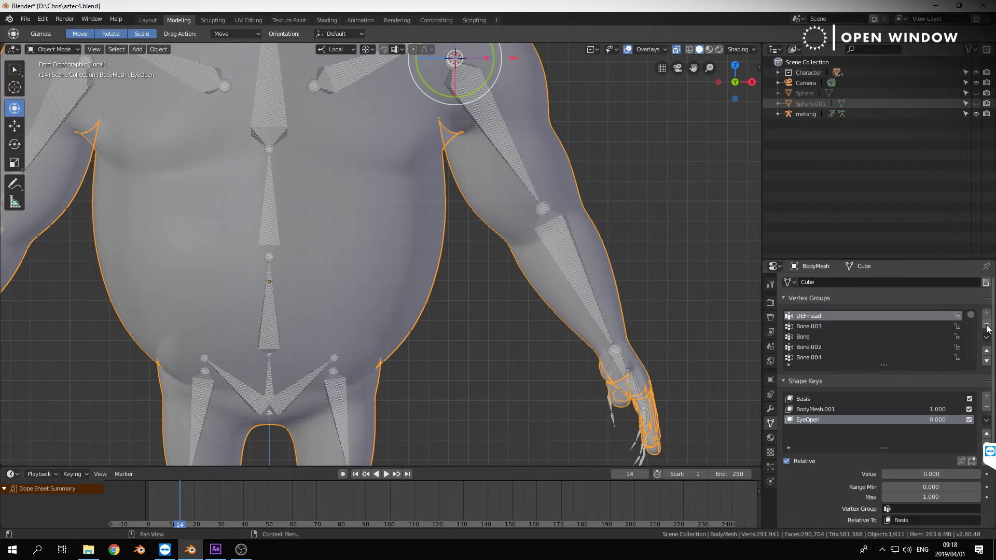
{"action": "left_click_drag", "start_coordinate": [970, 314], "coordinate": [975, 292]}
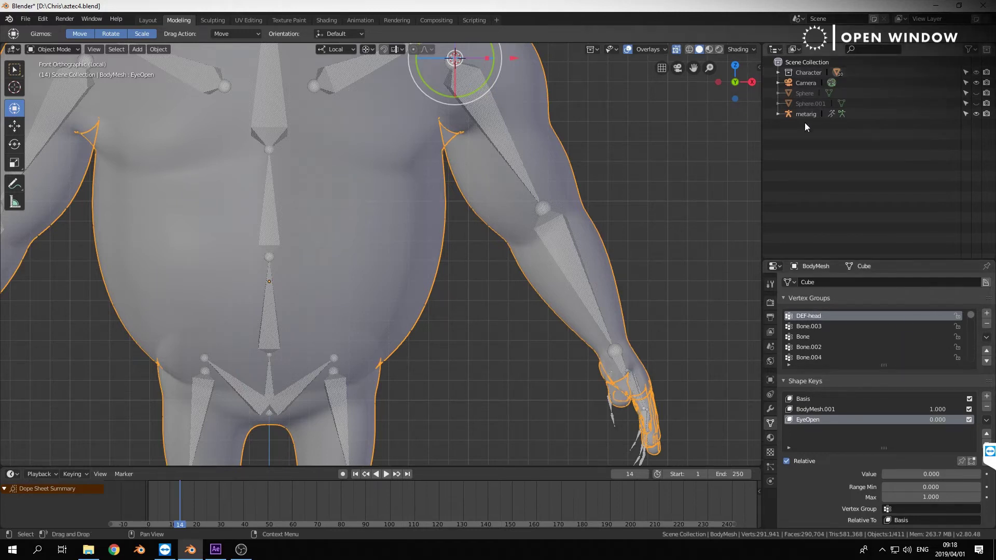
{"action": "left_click", "coordinate": [986, 337]}
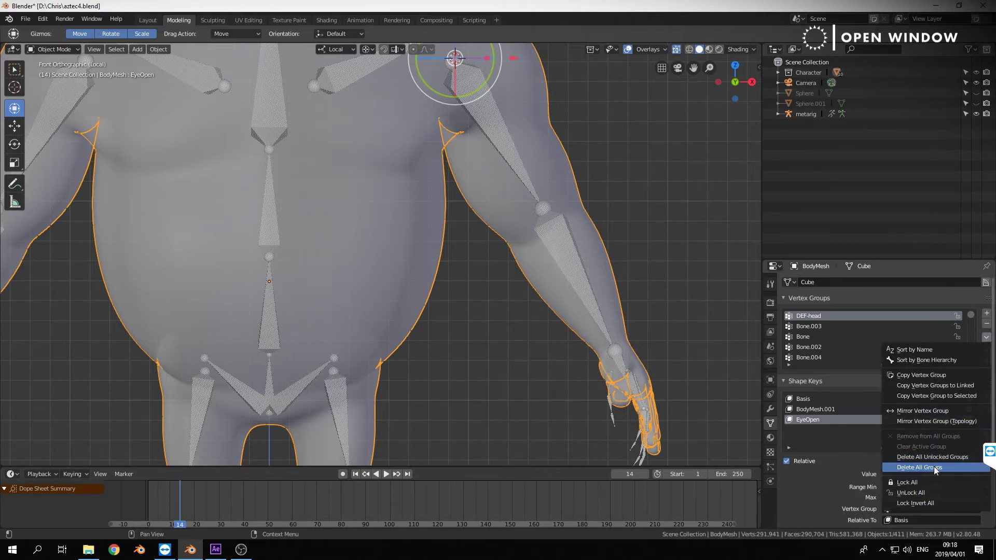
{"action": "left_click", "coordinate": [919, 468]}
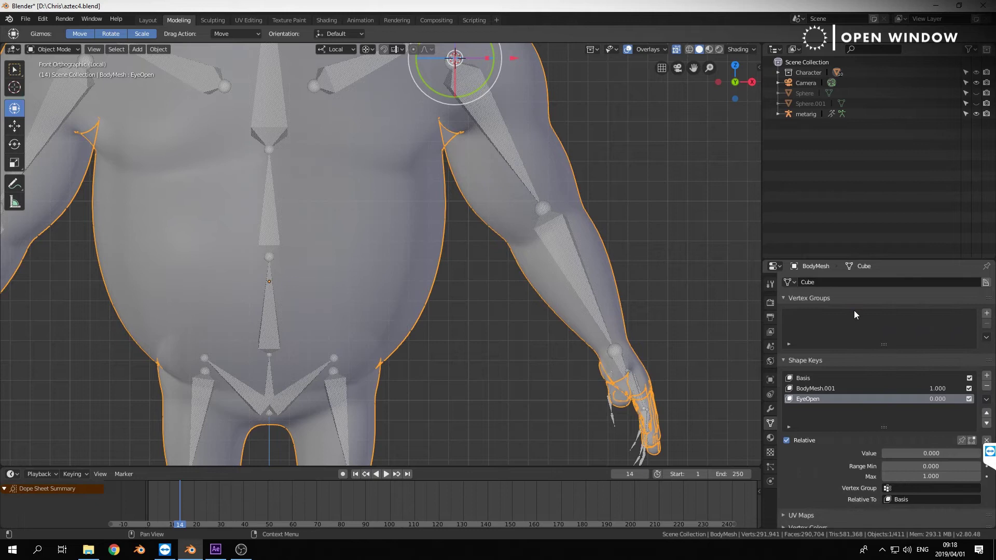
Select the body mesh and then the metarig, and parent the mesh to the armature with automatic weights.
{"action": "scroll", "coordinate": [665, 247], "scroll_direction": "down", "scroll_amount": 3}
{"action": "left_click", "coordinate": [500, 208]}
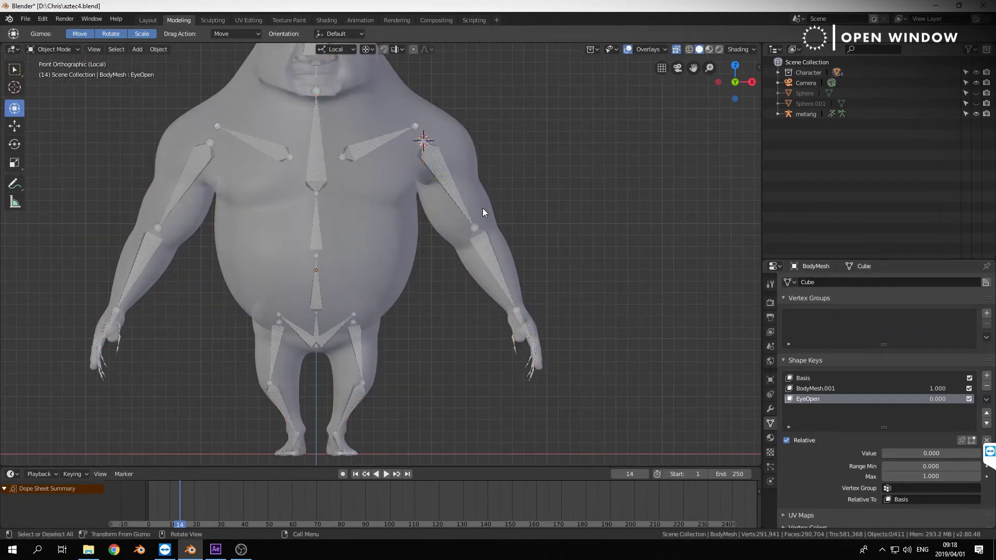
{"action": "left_click", "coordinate": [482, 209]}
{"action": "left_click", "coordinate": [530, 374], "text": "shift"}
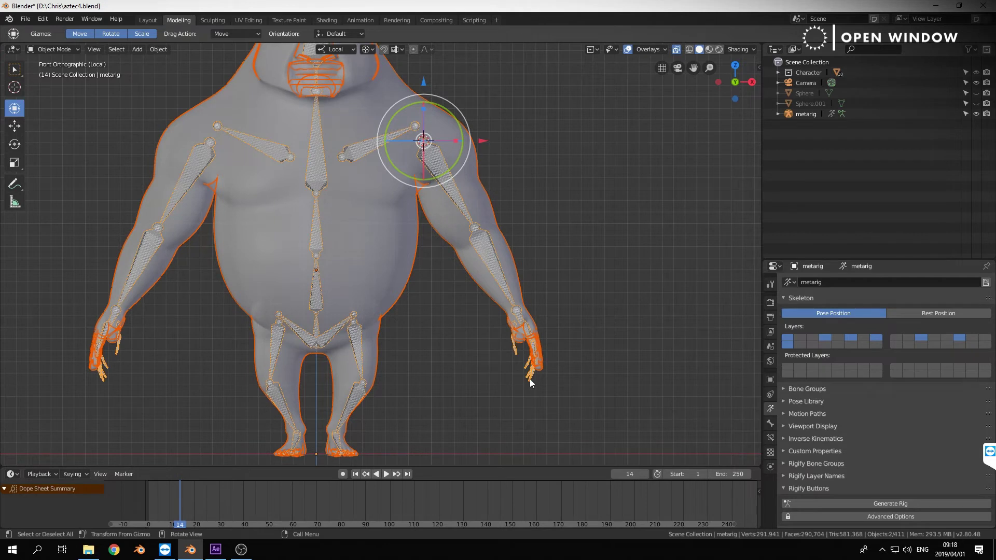
{"action": "key", "text": "ctrl+p"}
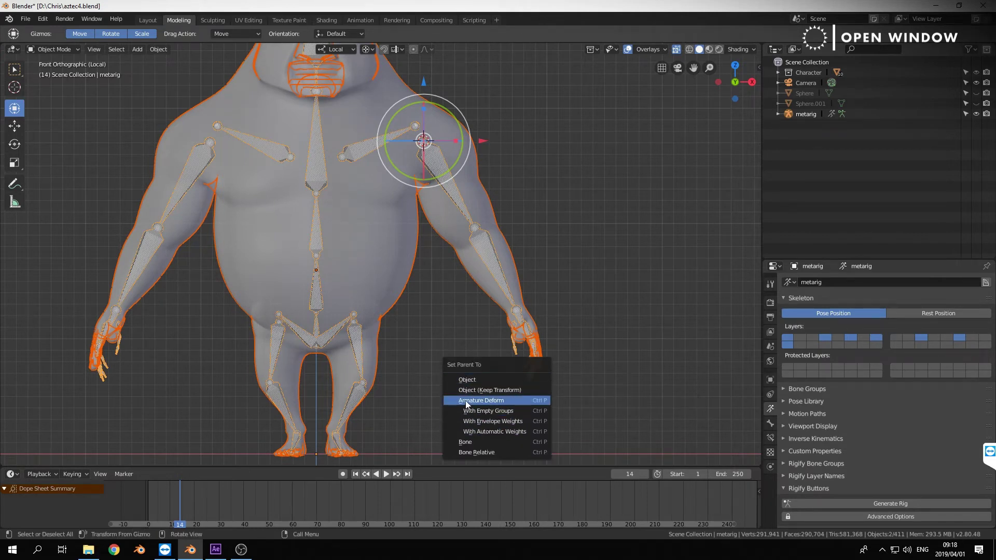
{"action": "left_click", "coordinate": [502, 433]}
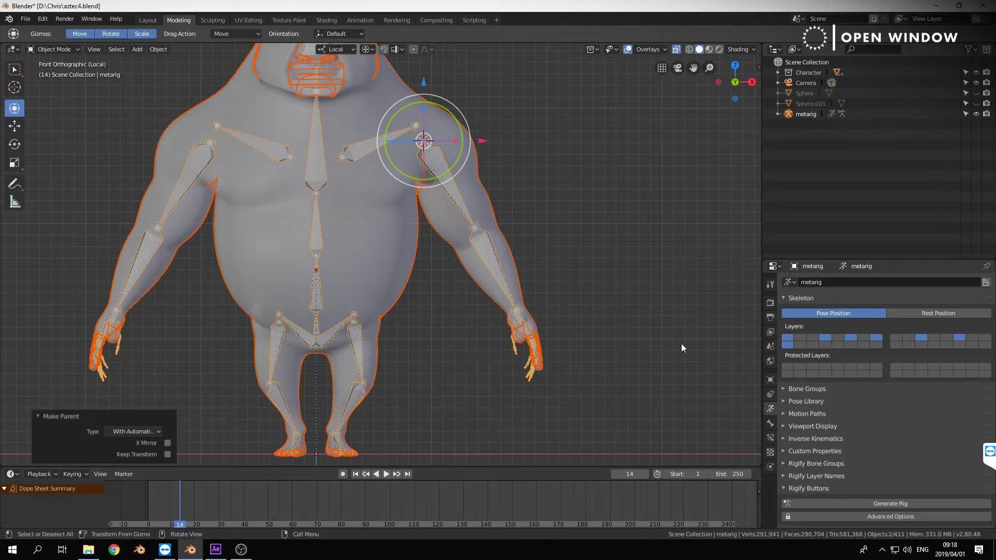
Select the body mesh, turn off X-ray, and display the mesh's modifier stack.
{"action": "middle_click_drag", "start_coordinate": [546, 324], "coordinate": [482, 269]}
{"action": "left_click", "coordinate": [472, 241]}
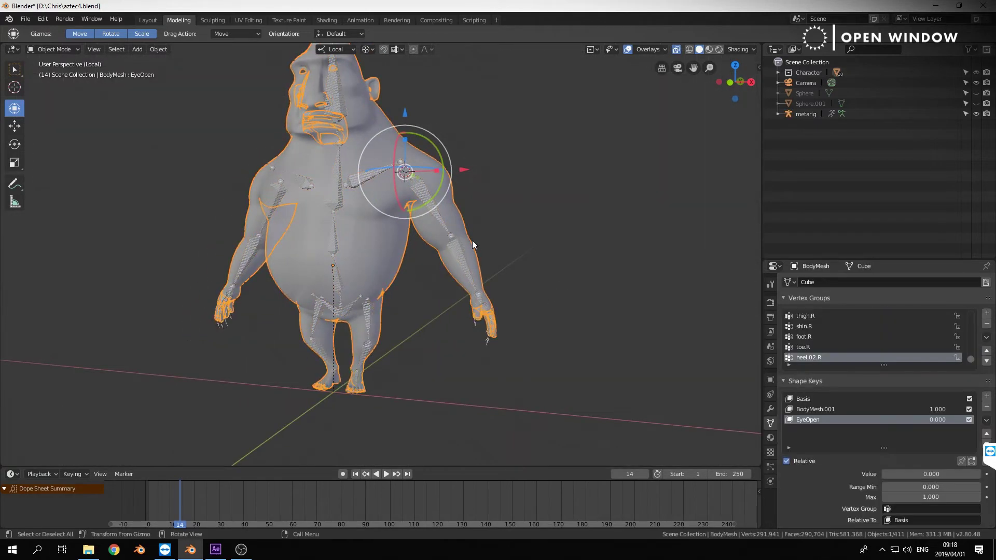
{"action": "left_click", "coordinate": [676, 50]}
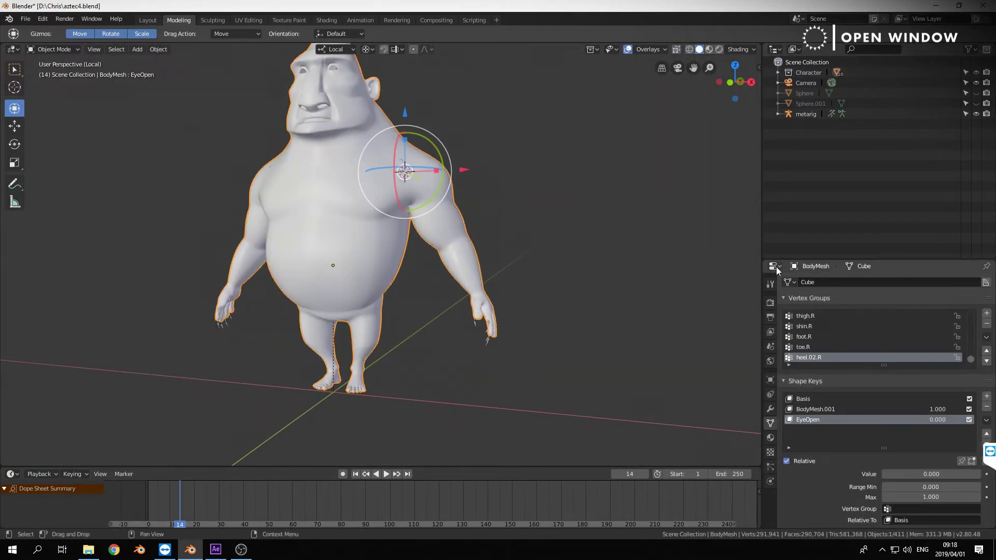
{"action": "left_click", "coordinate": [770, 409]}
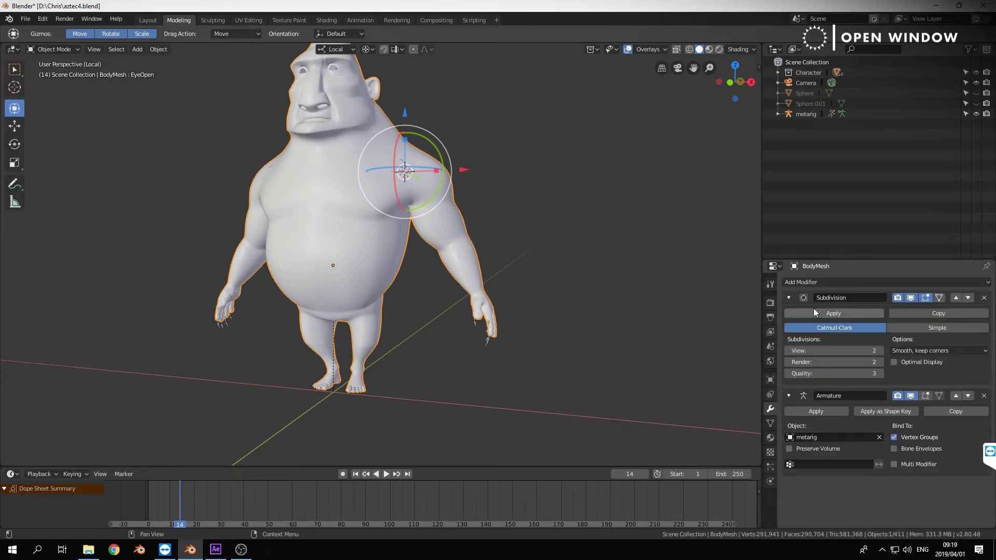
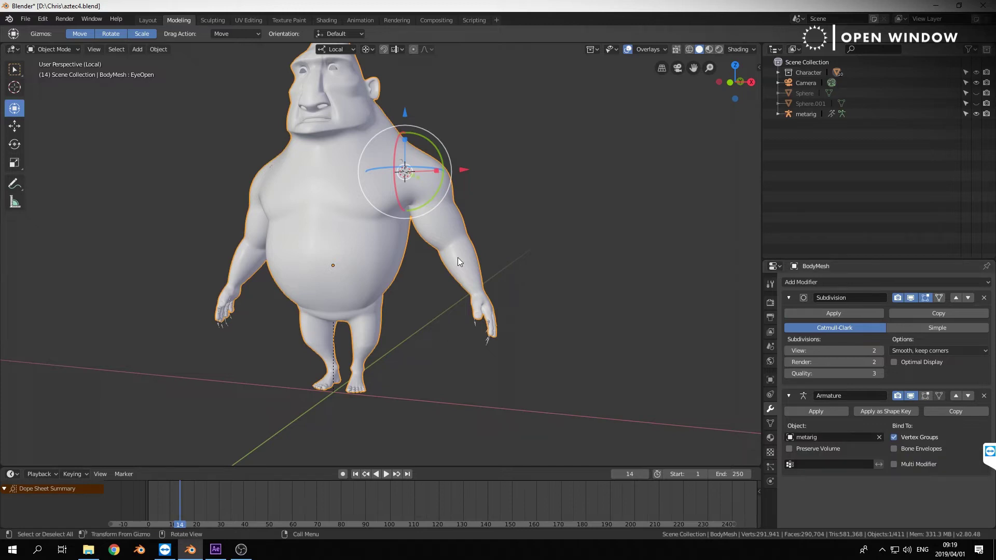
{"action": "scroll", "coordinate": [458, 257], "scroll_direction": "down", "scroll_amount": 2}
{"action": "scroll", "coordinate": [435, 254], "scroll_direction": "up", "scroll_amount": 3}
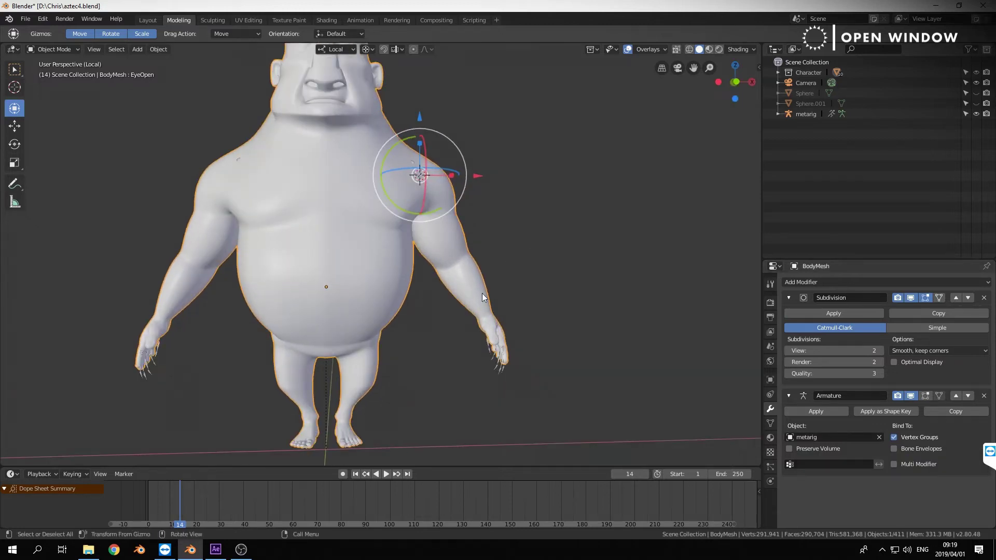
Select the metarig, turn X-ray on, and switch the armature to Pose Mode.
{"action": "left_click", "coordinate": [805, 113]}
{"action": "left_click", "coordinate": [675, 49]}
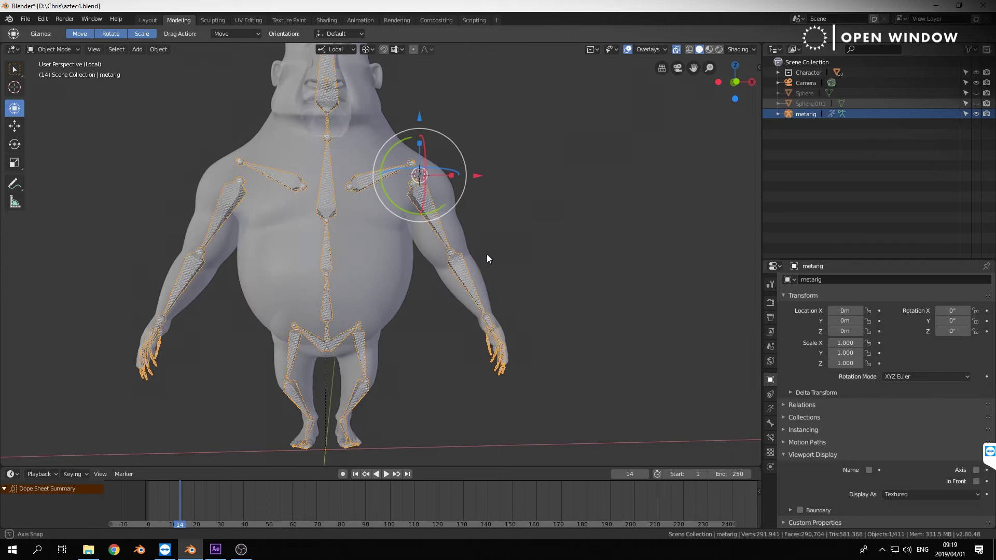
{"action": "key", "text": "ctrl+Tab"}
Test-rotate the left upper arm bone to check how the mesh deforms, cancelling each rotation, and select the left forearm bone.
{"action": "left_click", "coordinate": [449, 231]}
{"action": "key", "text": "r"}
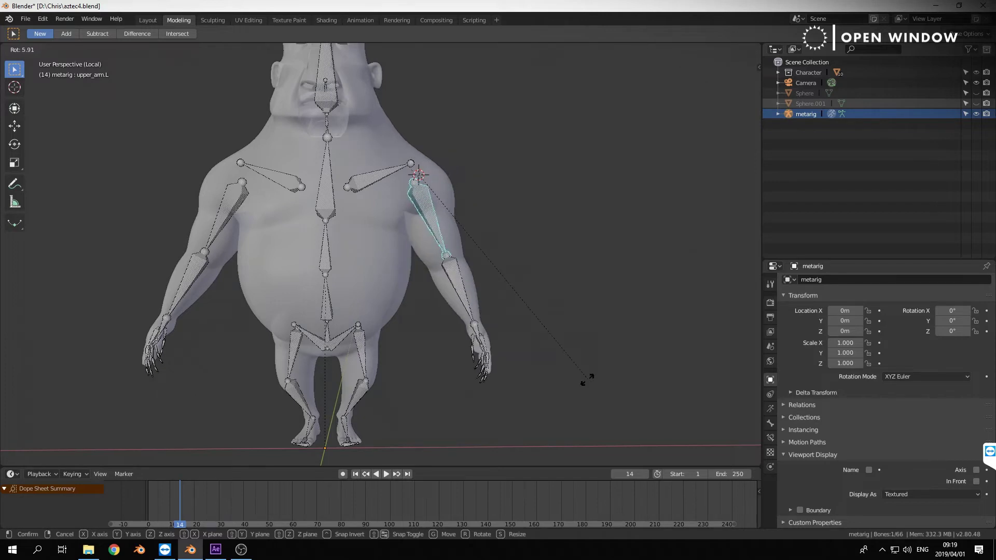
{"action": "right_click", "coordinate": [672, 264]}
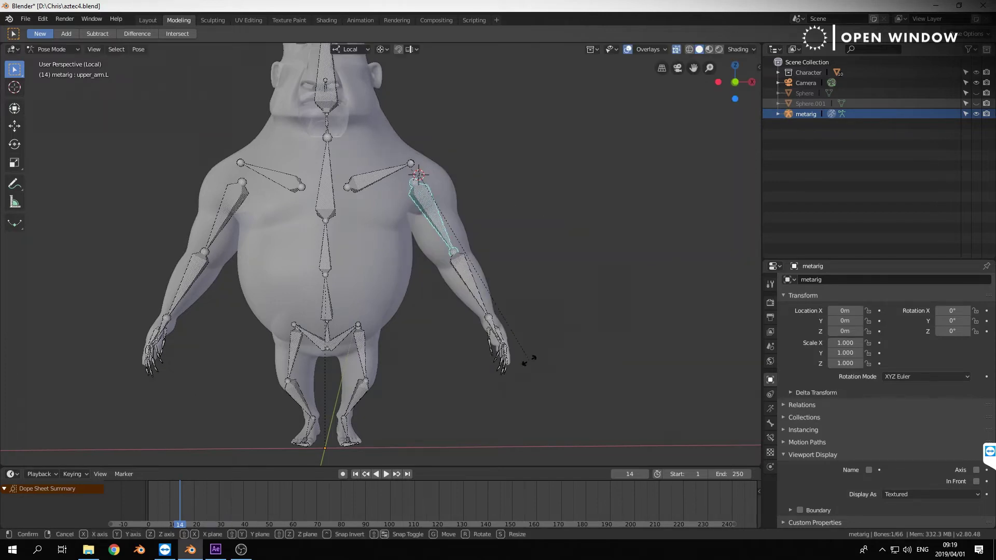
{"action": "key", "text": "r"}
{"action": "right_click", "coordinate": [633, 248]}
{"action": "left_click", "coordinate": [527, 337]}
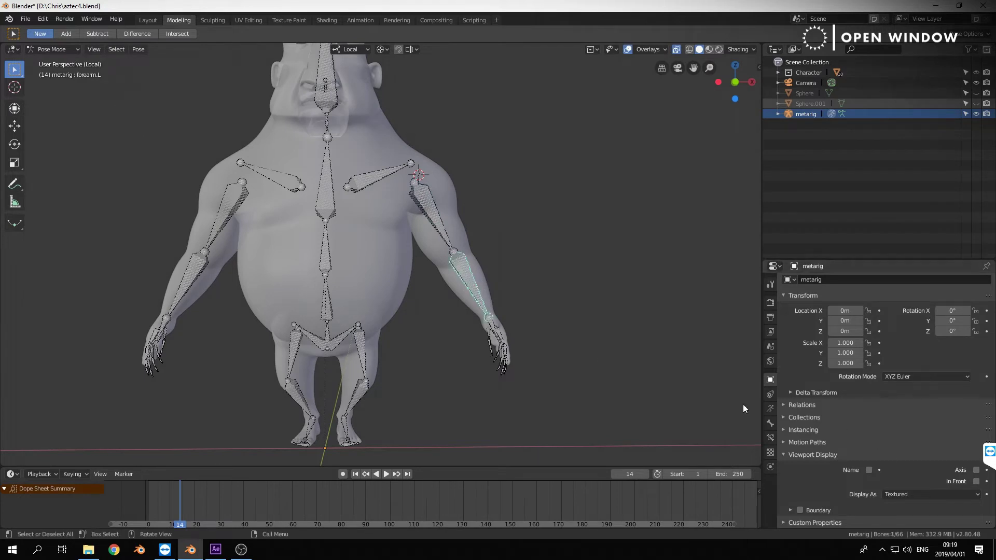
Return to Object Mode, select the body mesh, and move its Armature modifier above the Subdivision modifier.
{"action": "key", "text": "ctrl+Tab"}
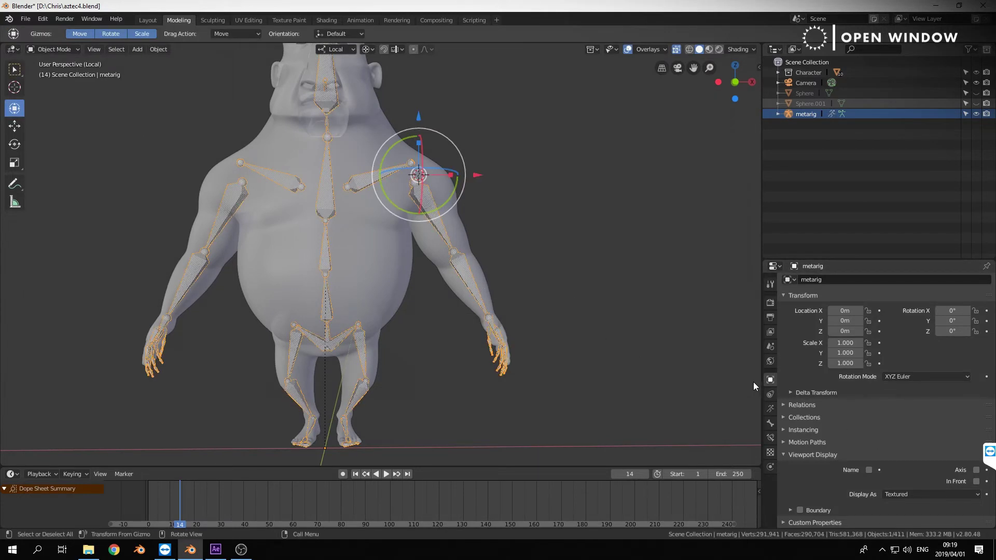
{"action": "left_click", "coordinate": [477, 270]}
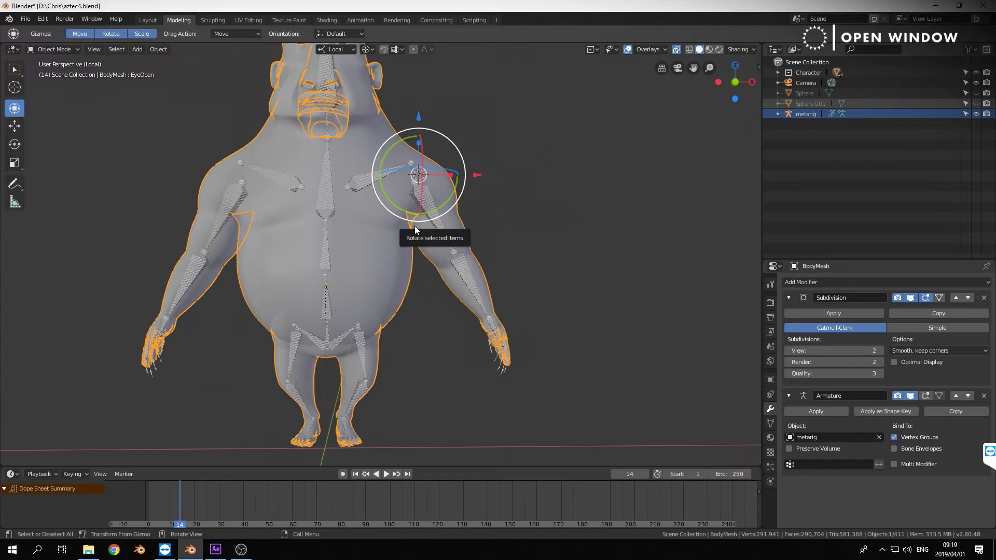
{"action": "left_click", "coordinate": [956, 396]}
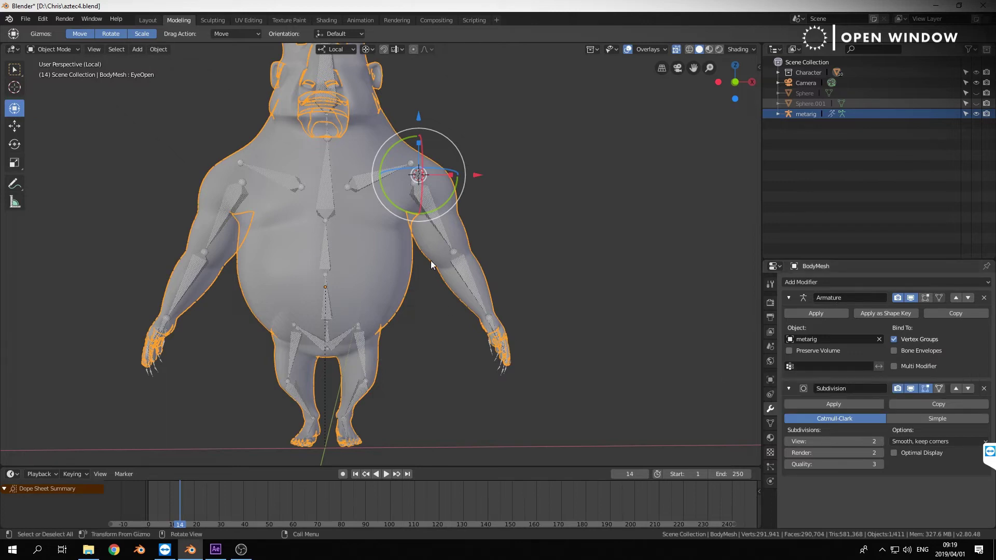
{"action": "key", "text": "ctrl+Tab"}
{"action": "left_click", "coordinate": [447, 294]}
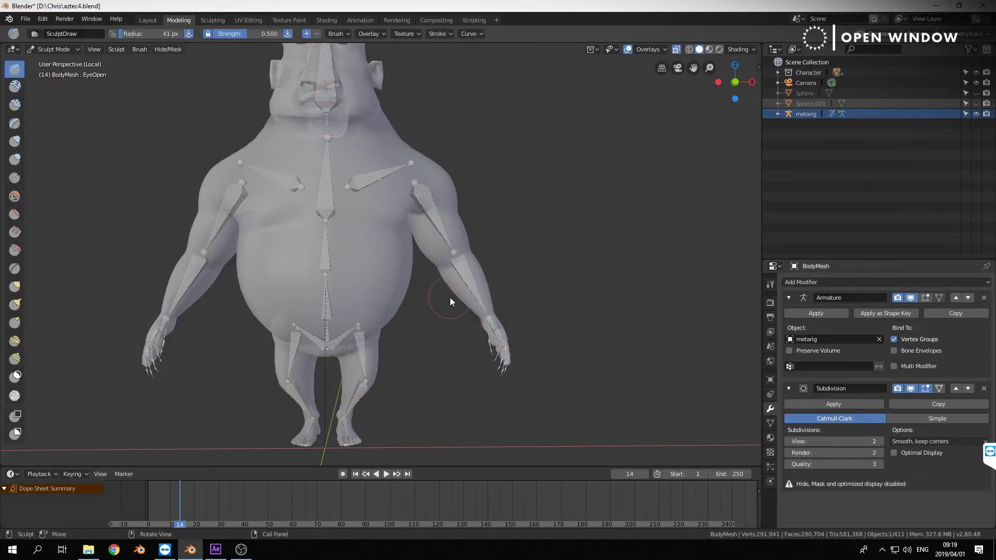
{"action": "key", "text": "ctrl+Tab"}
{"action": "left_click", "coordinate": [417, 277]}
{"action": "left_click", "coordinate": [433, 203]}
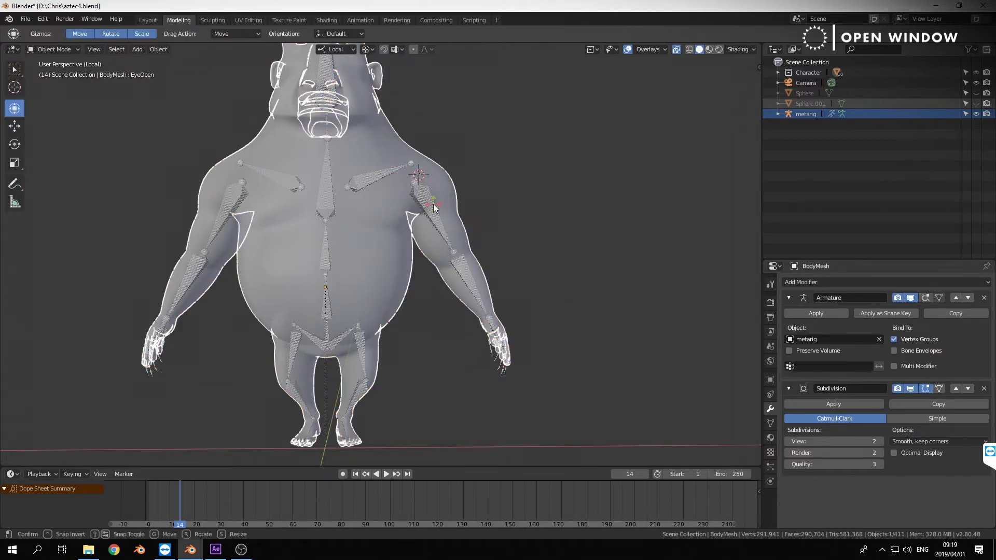
Put the metarig in Pose Mode, test-rotate the left upper arm bone toward the body, restore its pose, and view the character from the front.
{"action": "left_click", "coordinate": [805, 113]}
{"action": "key", "text": "ctrl+Tab"}
{"action": "left_click", "coordinate": [539, 307]}
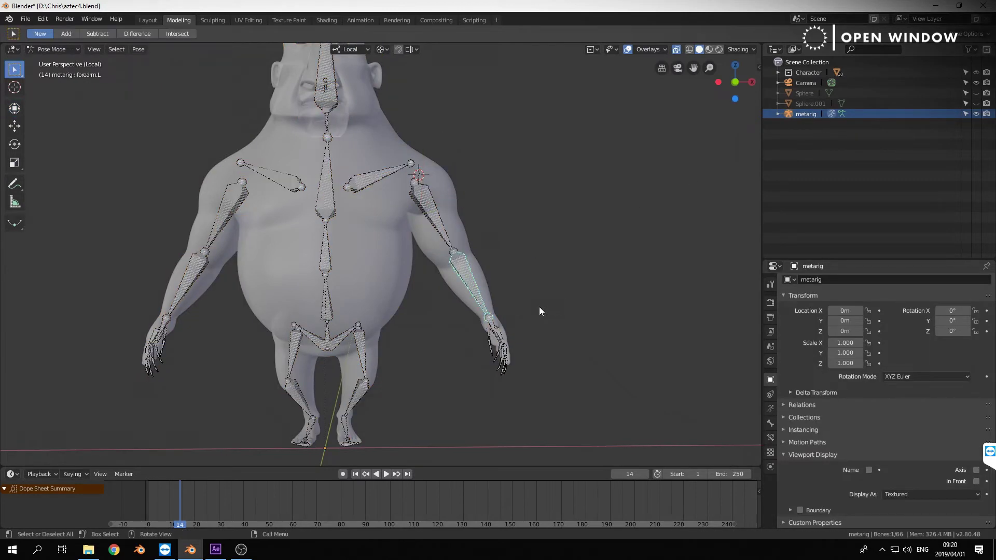
{"action": "left_click", "coordinate": [441, 231]}
{"action": "key", "text": "r"}
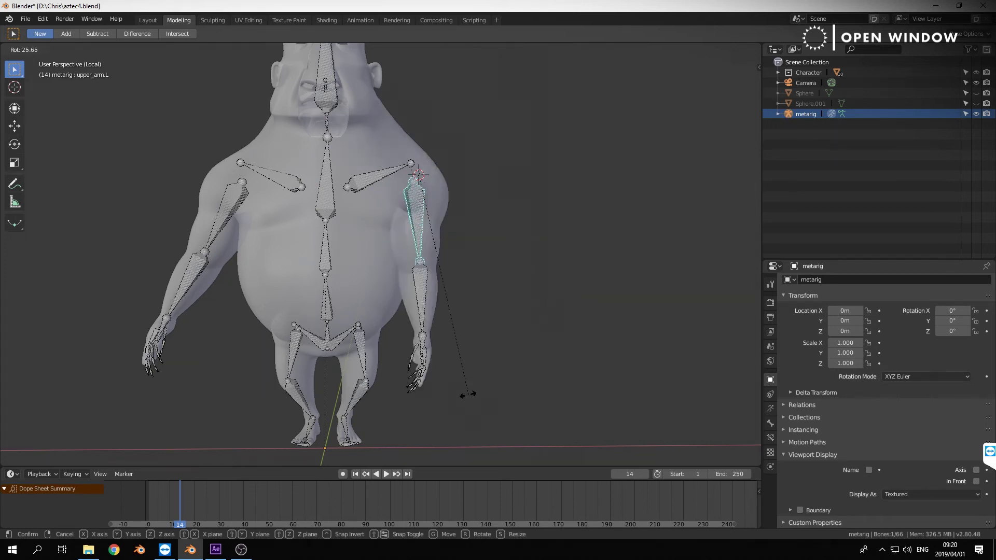
{"action": "left_click", "coordinate": [468, 394]}
{"action": "middle_click_drag", "start_coordinate": [455, 399], "coordinate": [422, 355]}
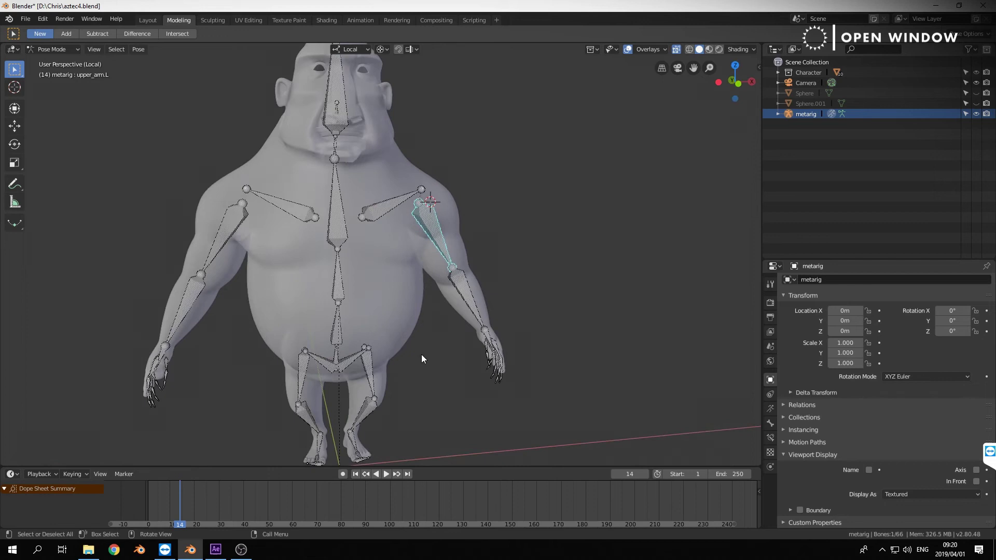
{"action": "key", "text": "KP_1"}
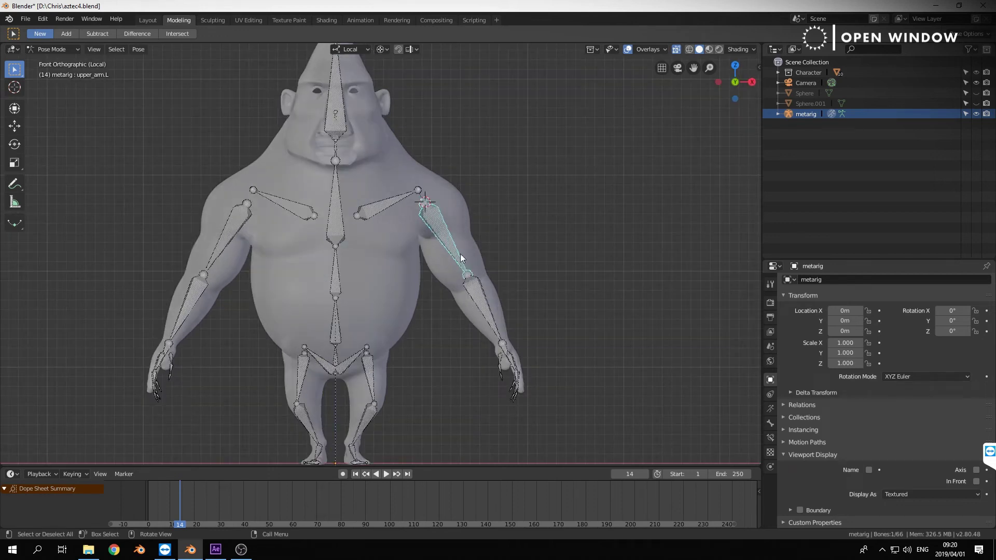
Rotate the upper_arm.L bone about 7° toward the body in the front view.
{"action": "key", "text": "r"}
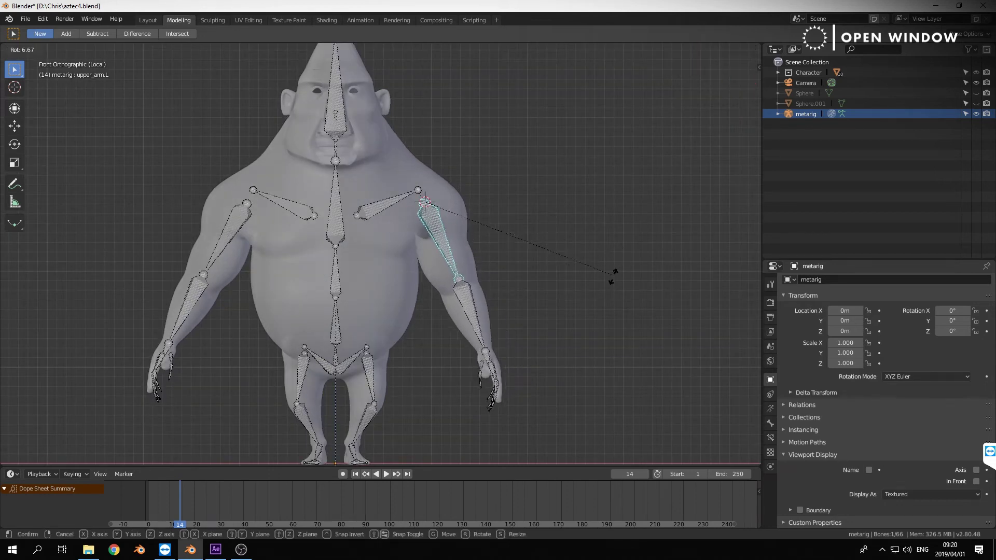
{"action": "left_click", "coordinate": [613, 275]}
{"action": "left_click", "coordinate": [227, 244]}
{"action": "key", "text": "r"}
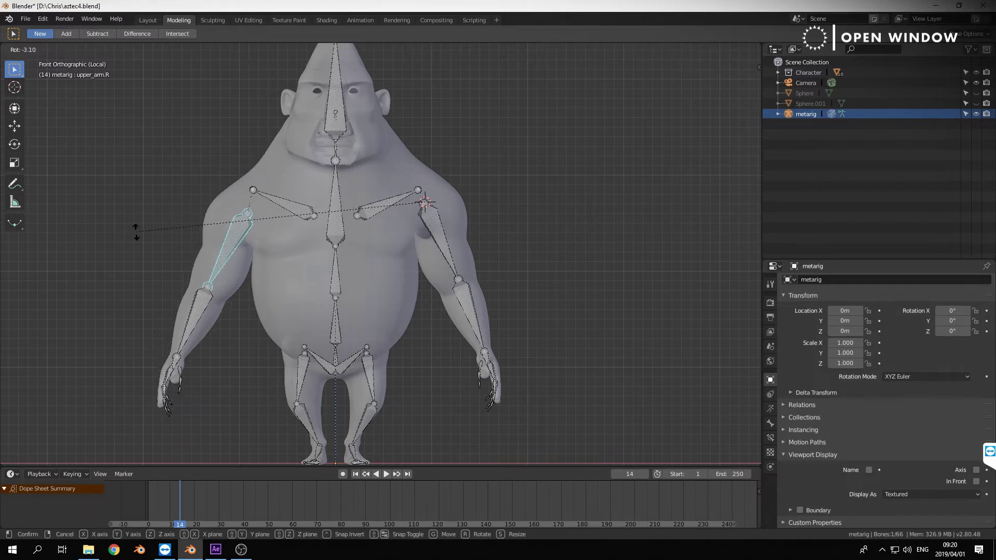
{"action": "left_click", "coordinate": [136, 231]}
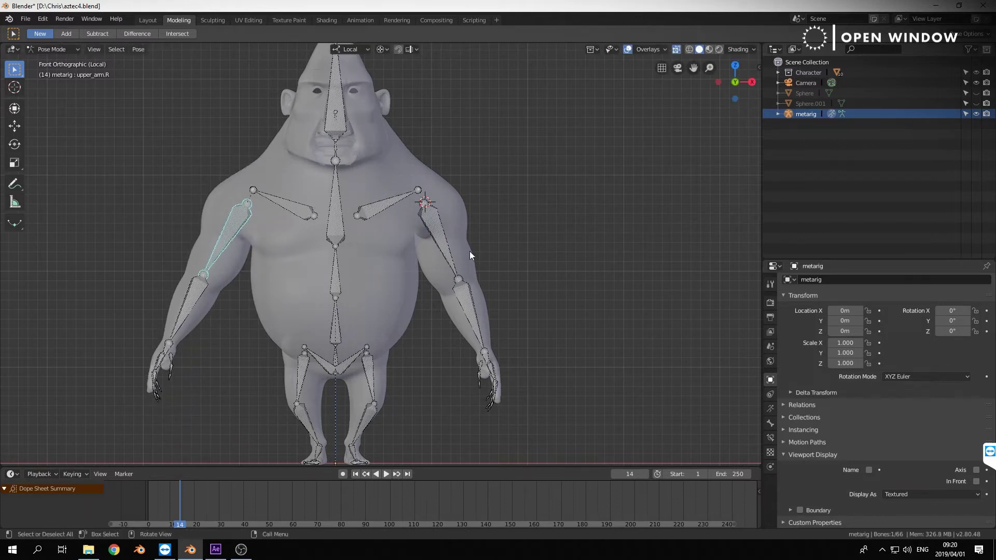
{"action": "left_click", "coordinate": [438, 229]}
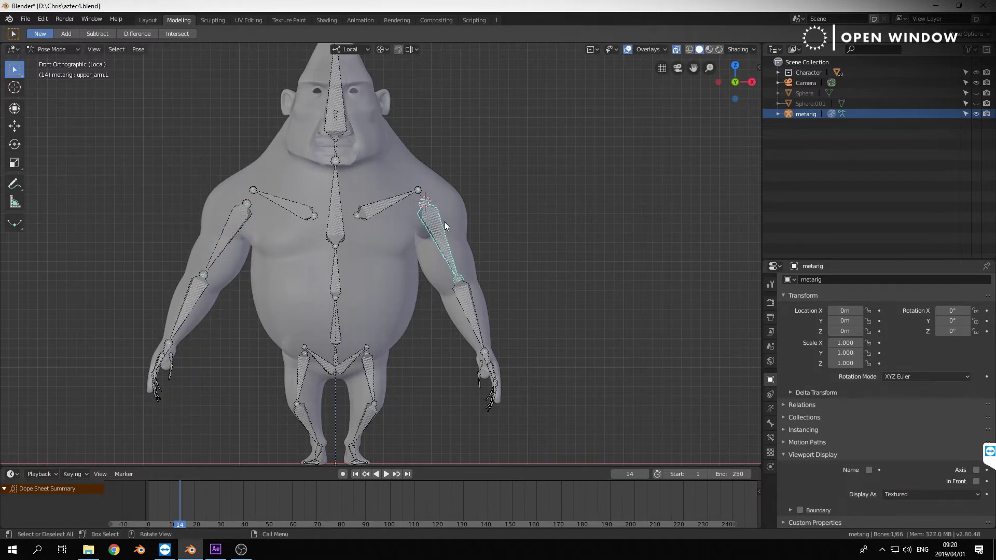
{"action": "key", "text": "g"}
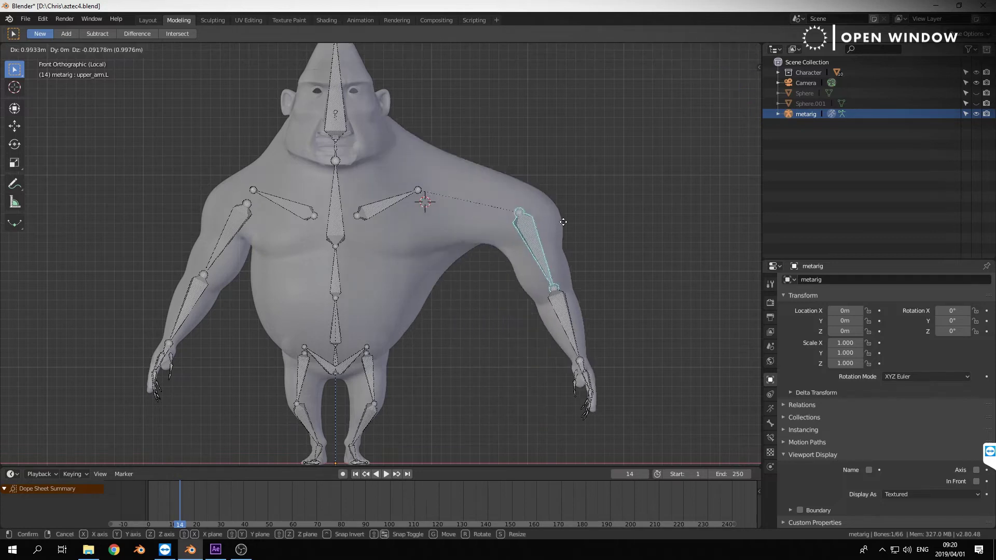
{"action": "key", "text": "Escape"}
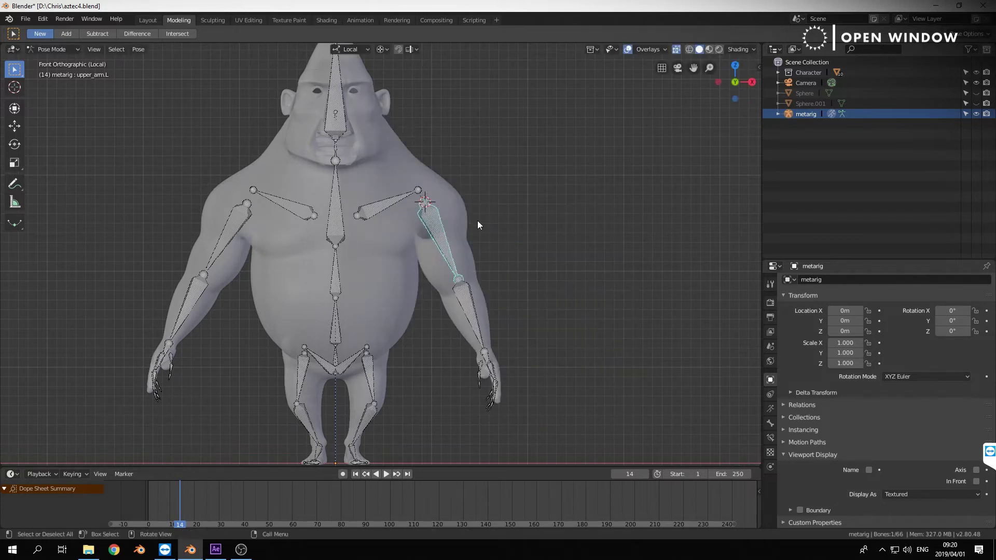
{"action": "key", "text": "g"}
{"action": "right_click", "coordinate": [438, 226]}
Set the pivot to Median Point and rotate the upper_arm.R bone by -11° toward the body.
{"action": "left_click", "coordinate": [244, 213]}
{"action": "key", "text": "period"}
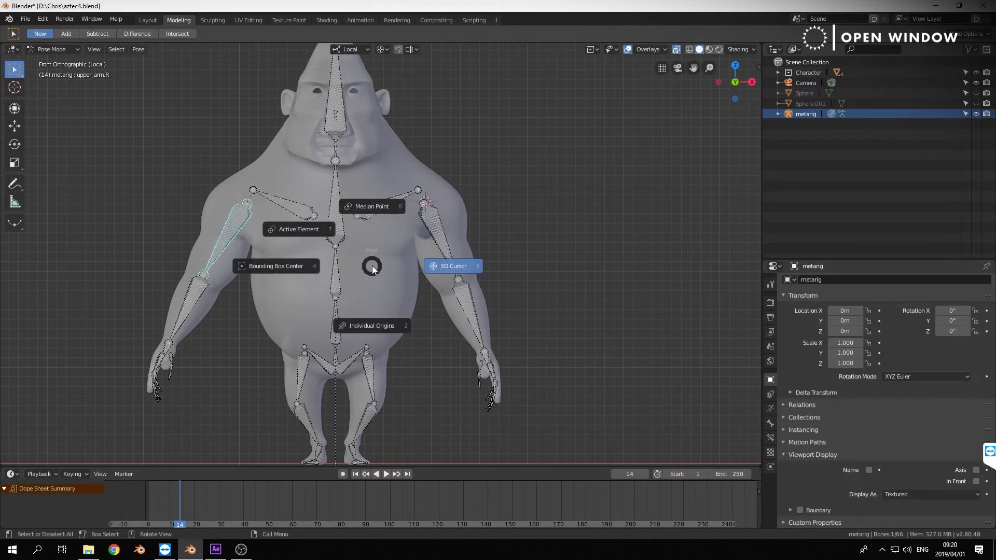
{"action": "left_click", "coordinate": [372, 211]}
{"action": "key", "text": "r"}
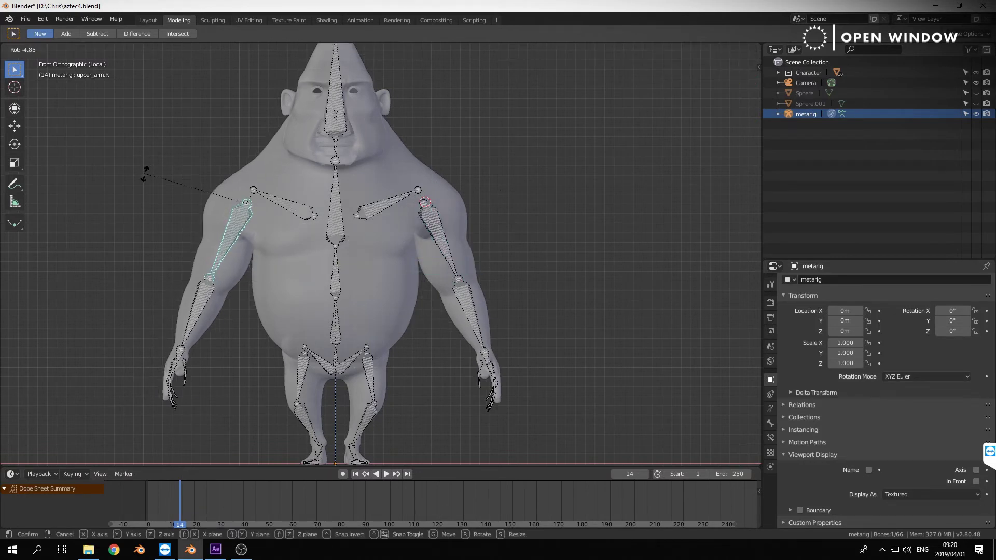
{"action": "left_click", "coordinate": [172, 192]}
Move the upper_arm.R bone about 0.081 m along X and 0.049 m along Z toward the shoulder bone's end.
{"action": "key", "text": "g"}
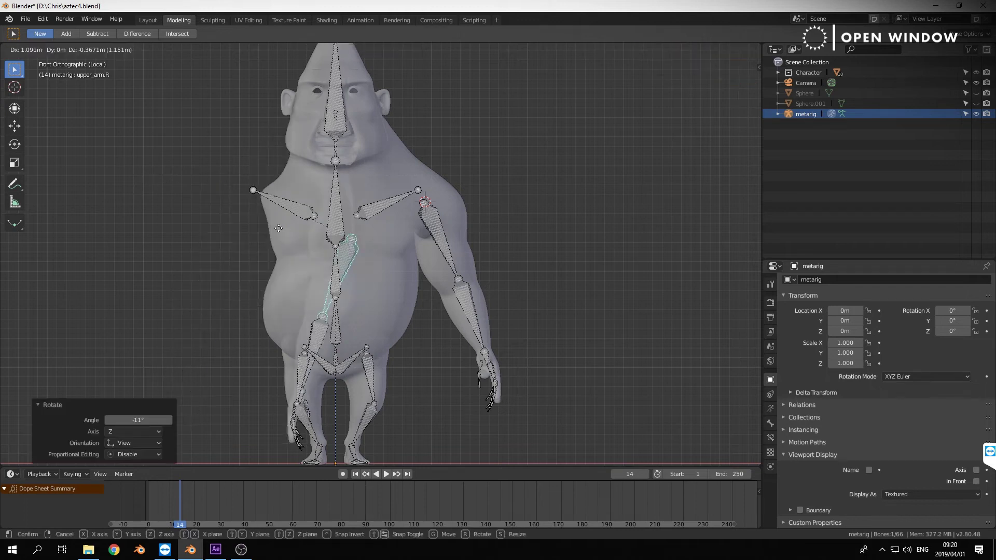
{"action": "key", "text": "Escape"}
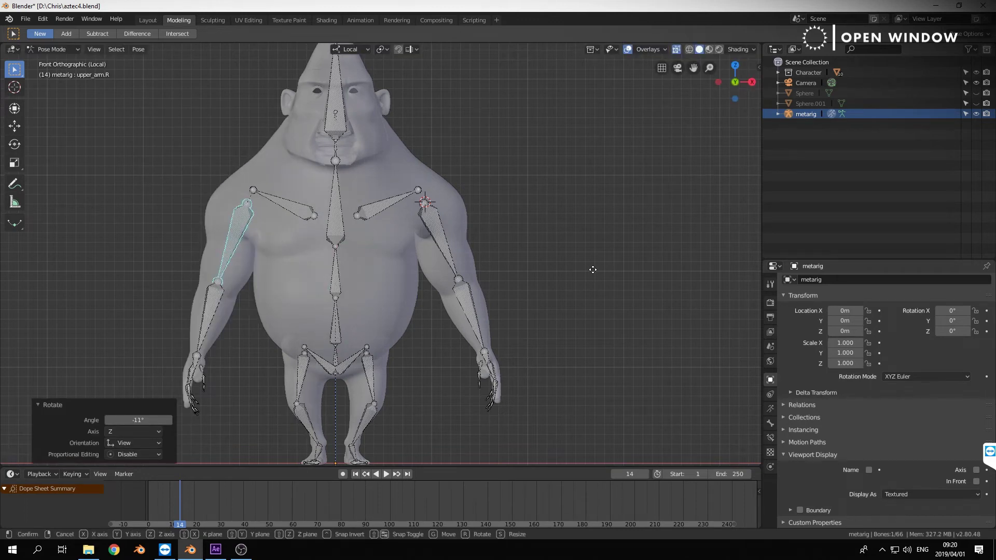
{"action": "key", "text": "g"}
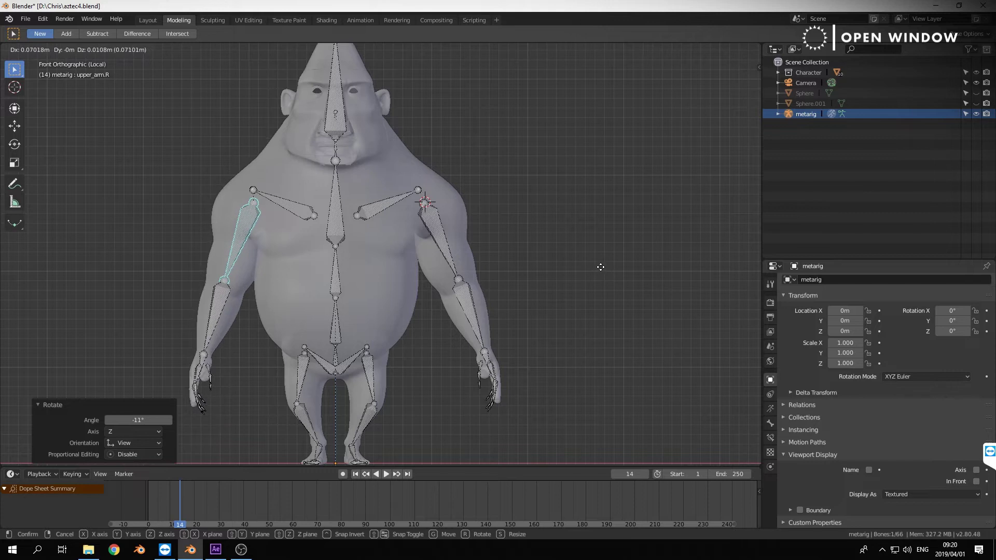
{"action": "left_click", "coordinate": [601, 266]}
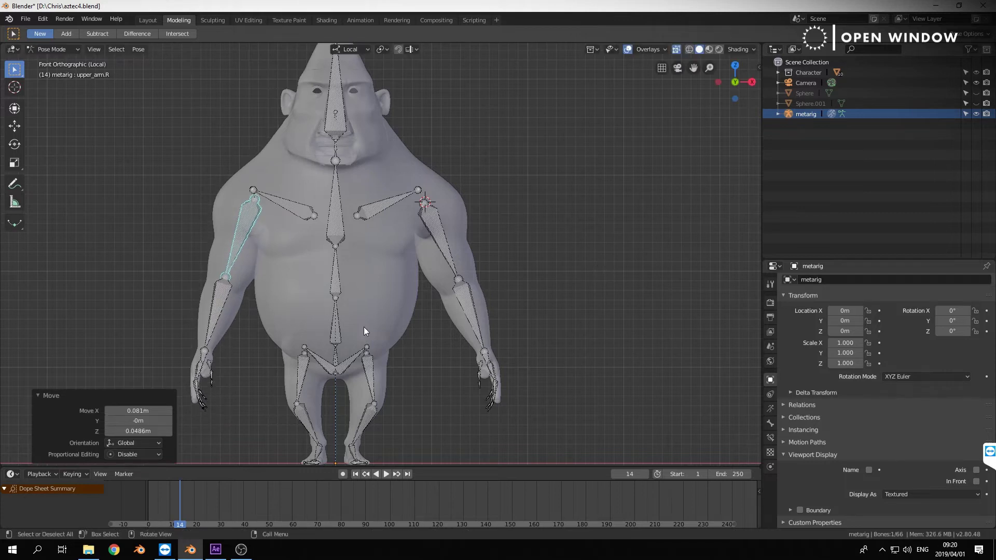
{"action": "key", "text": "r"}
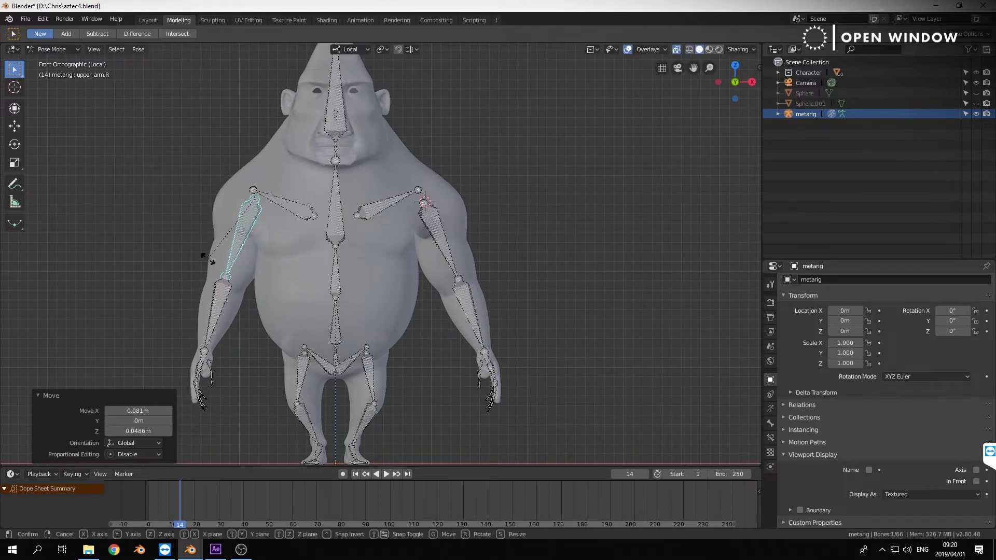
{"action": "key", "text": "x"}
{"action": "key", "text": "Escape"}
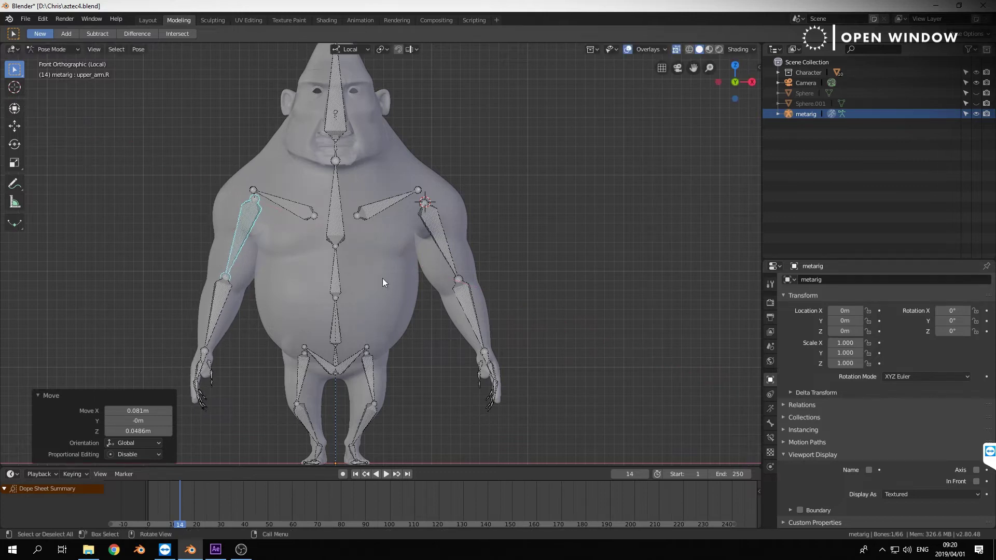
Try rotating the head bone spine.006 by -2.45° and undo that rotation.
{"action": "middle_click_drag", "start_coordinate": [555, 311], "coordinate": [243, 243]}
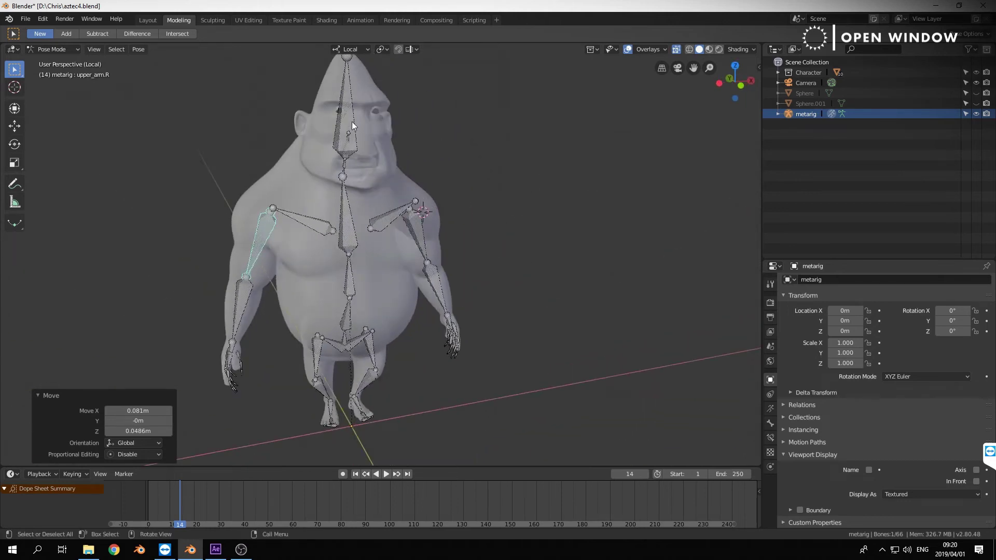
{"action": "left_click", "coordinate": [347, 118]}
{"action": "middle_click_drag", "start_coordinate": [508, 237], "coordinate": [444, 247]}
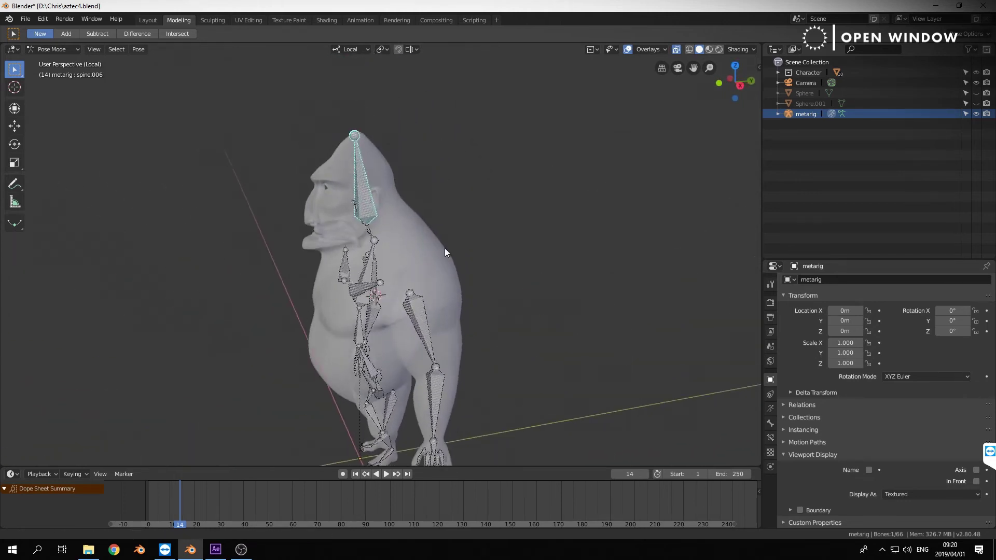
{"action": "key", "text": "r"}
{"action": "right_click", "coordinate": [434, 147]}
{"action": "middle_click_drag", "start_coordinate": [444, 160], "coordinate": [449, 184]}
{"action": "key", "text": "r"}
{"action": "left_click", "coordinate": [490, 146]}
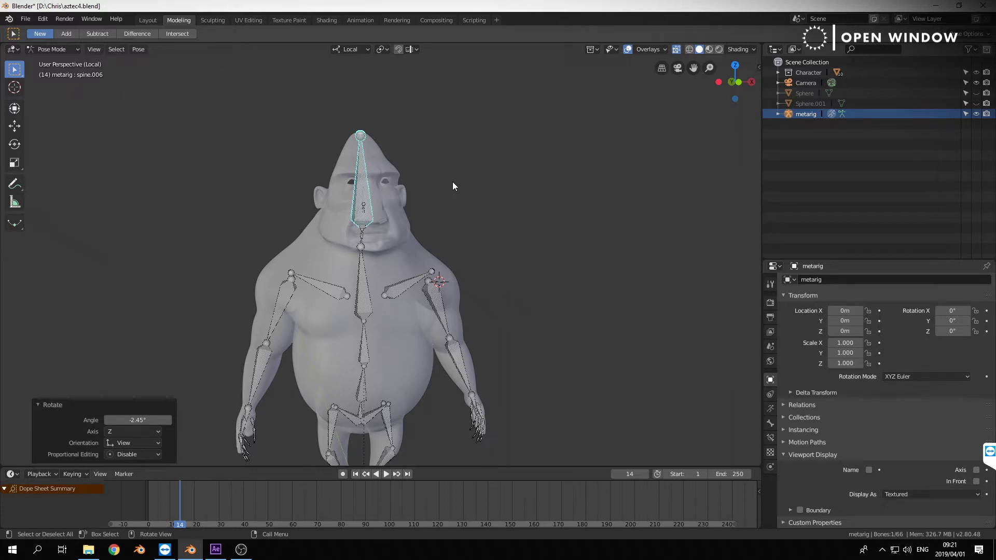
{"action": "middle_click_drag", "start_coordinate": [465, 214], "coordinate": [504, 257]}
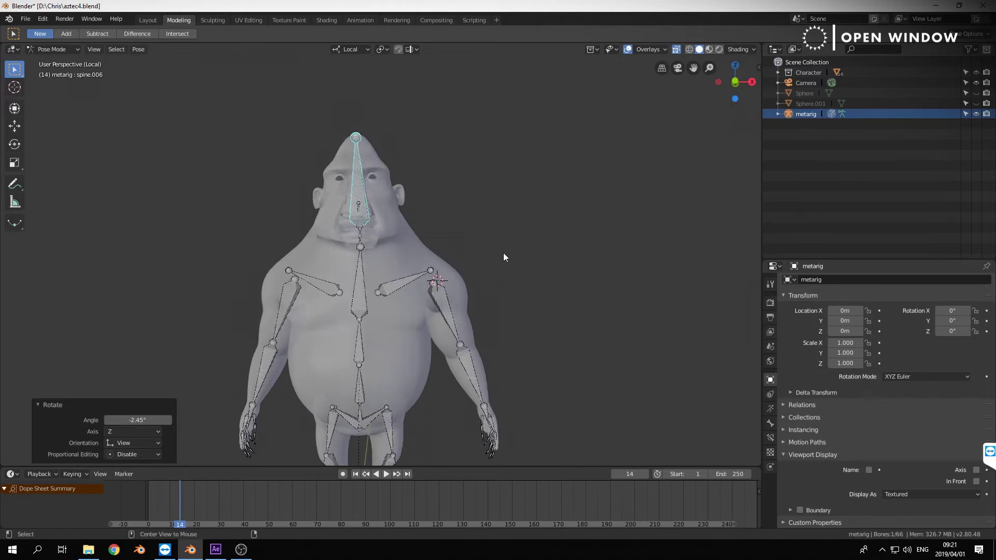
{"action": "key", "text": "ctrl+z"}
Select all bones of the rig, inspect the head from several angles, and clear the bone selection.
{"action": "key", "text": "a"}
{"action": "middle_click_drag", "start_coordinate": [512, 193], "coordinate": [495, 241], "text": "shift"}
{"action": "scroll", "coordinate": [495, 240], "scroll_direction": "up", "scroll_amount": 4}
{"action": "scroll", "coordinate": [498, 230], "scroll_direction": "up", "scroll_amount": 4}
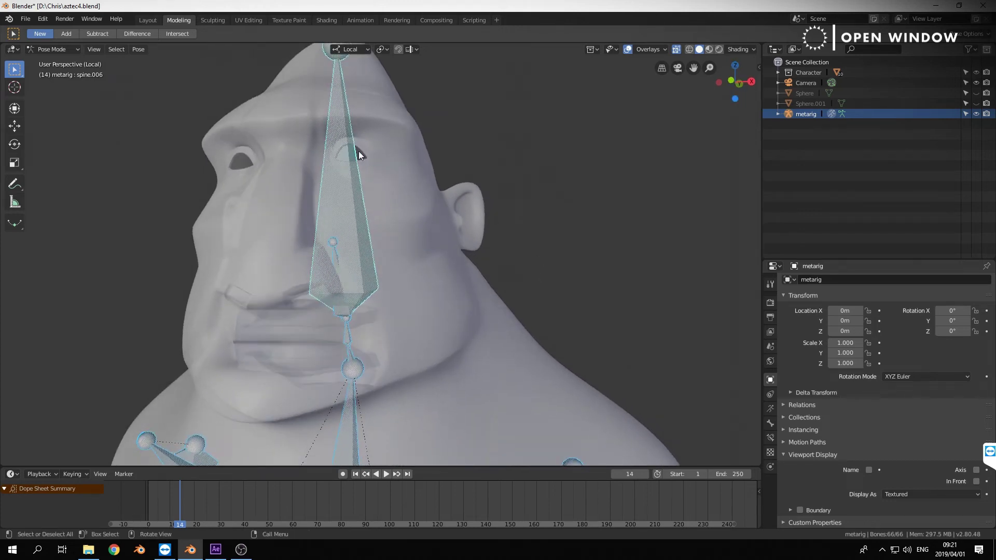
{"action": "scroll", "coordinate": [479, 161], "scroll_direction": "down", "scroll_amount": 4}
{"action": "middle_click_drag", "start_coordinate": [479, 161], "coordinate": [397, 201]}
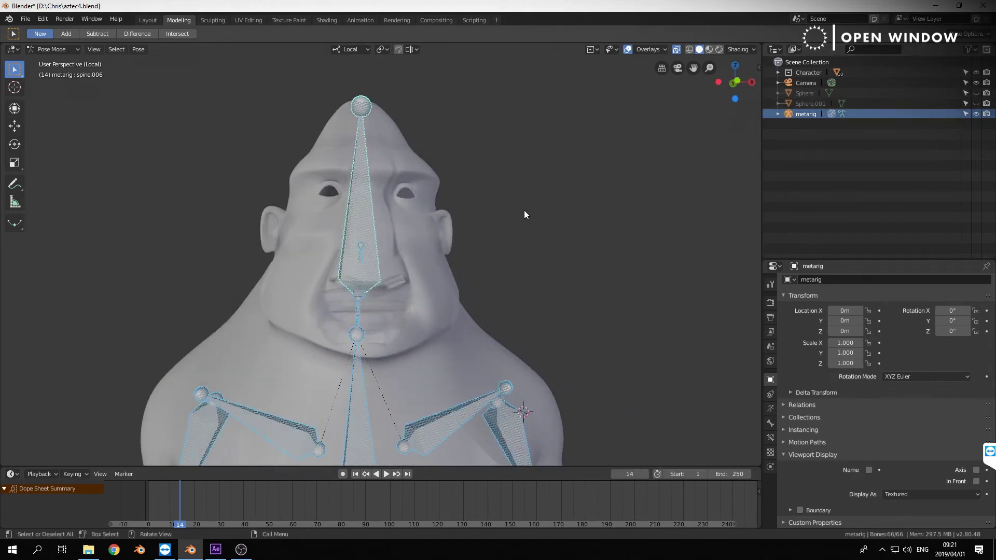
{"action": "key", "text": "alt+a"}
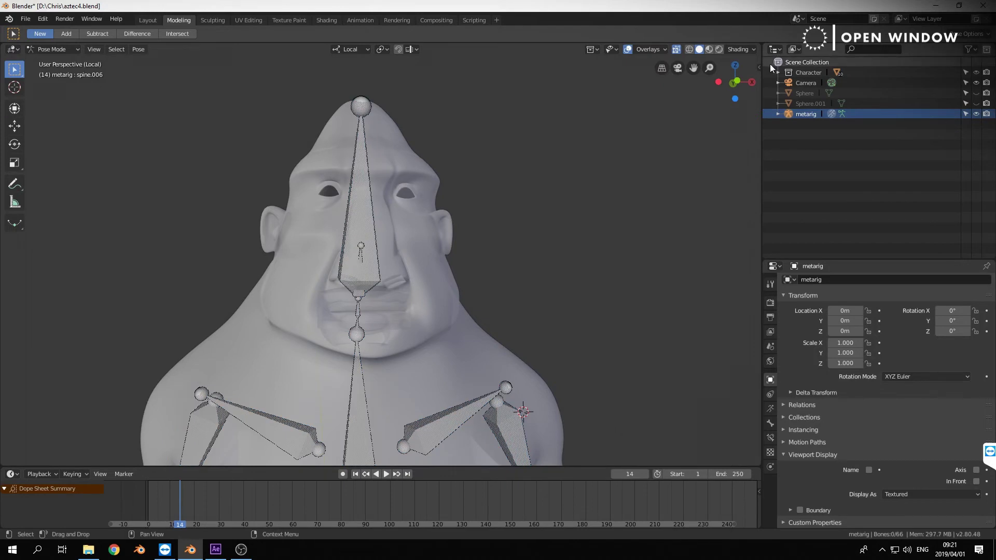
Expand the Character collection and leave local view to show all the character's parts around the head.
{"action": "left_click", "coordinate": [777, 73]}
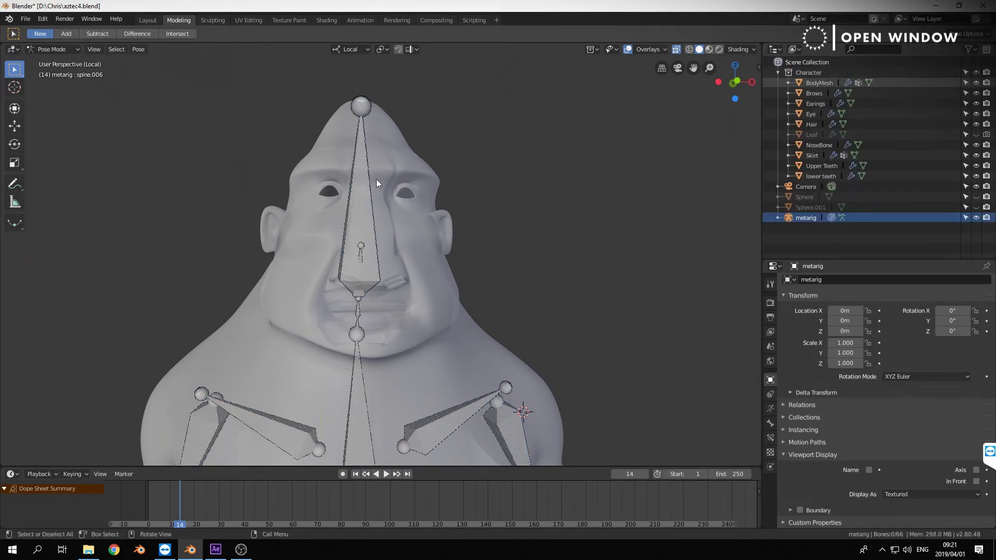
{"action": "middle_click_drag", "start_coordinate": [563, 192], "coordinate": [542, 221]}
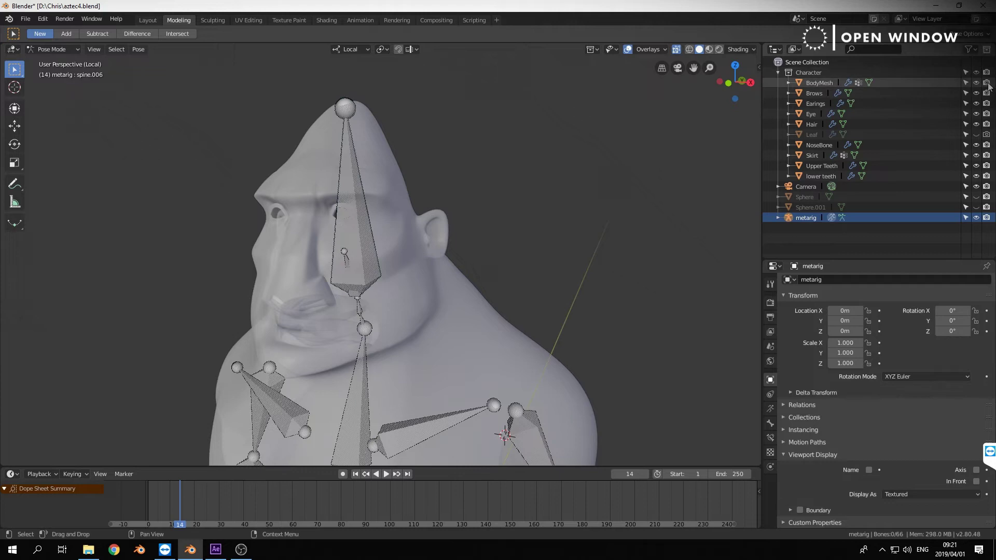
{"action": "key", "text": "KP_1"}
{"action": "scroll", "coordinate": [494, 126], "scroll_direction": "up", "scroll_amount": 5}
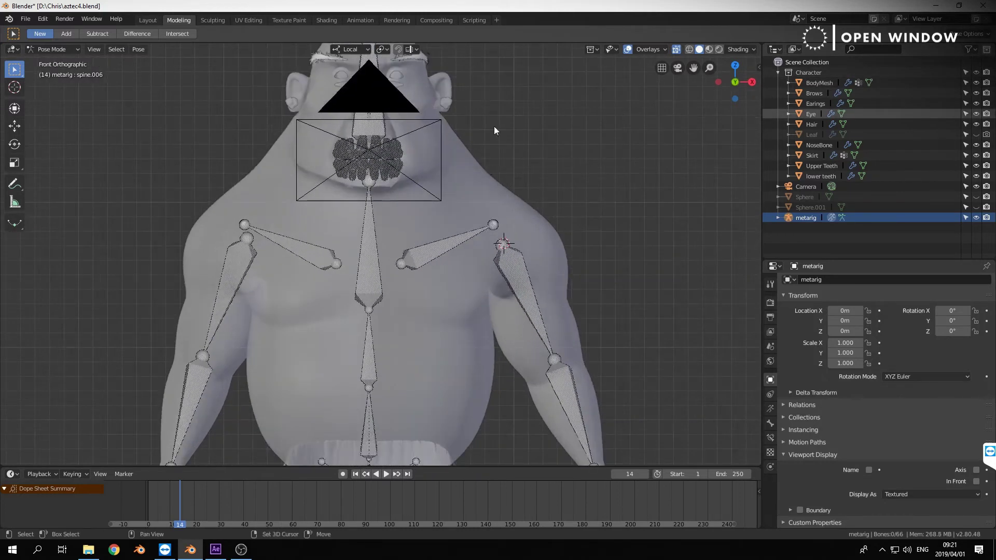
{"action": "middle_click_drag", "start_coordinate": [481, 284], "coordinate": [517, 245]}
{"action": "scroll", "coordinate": [484, 295], "scroll_direction": "up", "scroll_amount": 2}
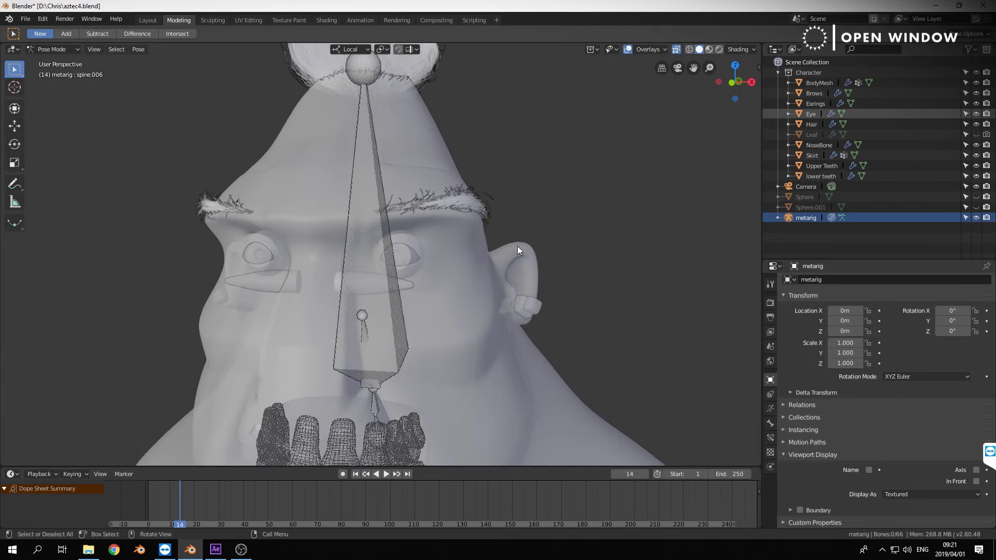
Switch to Object Mode and select the Earings, Brows, Eye, Hair and NoseBone objects together.
{"action": "key", "text": "ctrl+Tab"}
{"action": "left_click", "coordinate": [538, 304]}
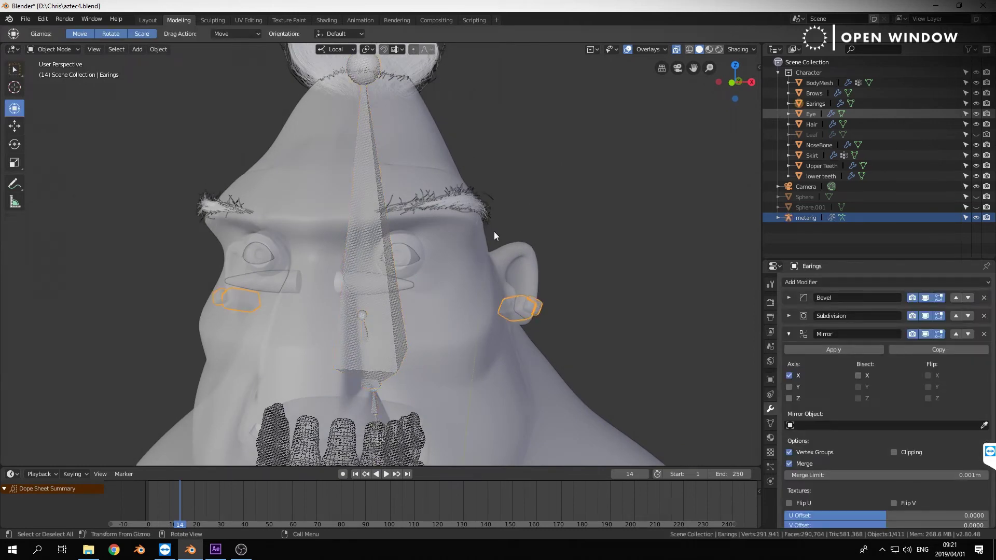
{"action": "left_click", "coordinate": [477, 202], "text": "shift"}
{"action": "left_click", "coordinate": [247, 259], "text": "shift"}
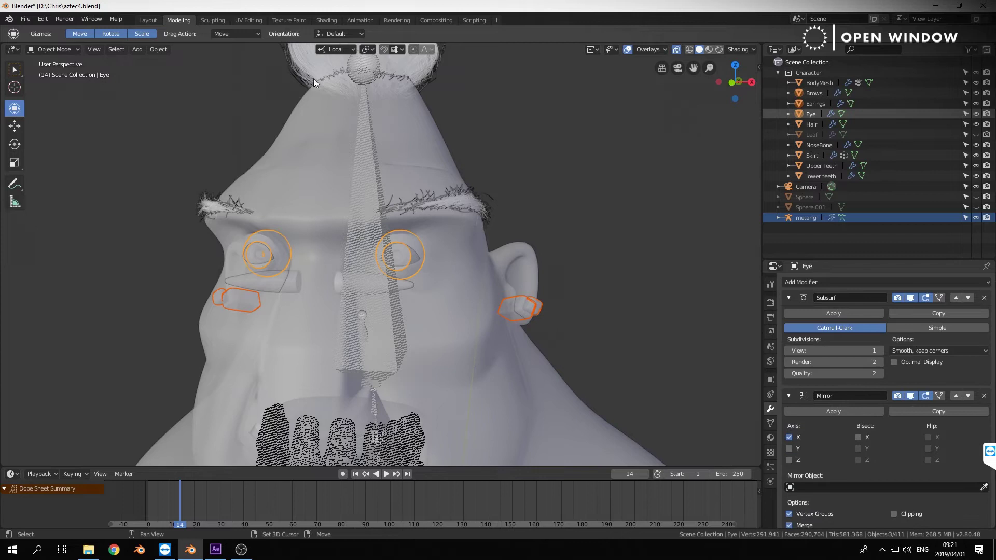
{"action": "left_click", "coordinate": [309, 60], "text": "shift"}
{"action": "middle_click_drag", "start_coordinate": [162, 350], "coordinate": [192, 238], "text": "shift"}
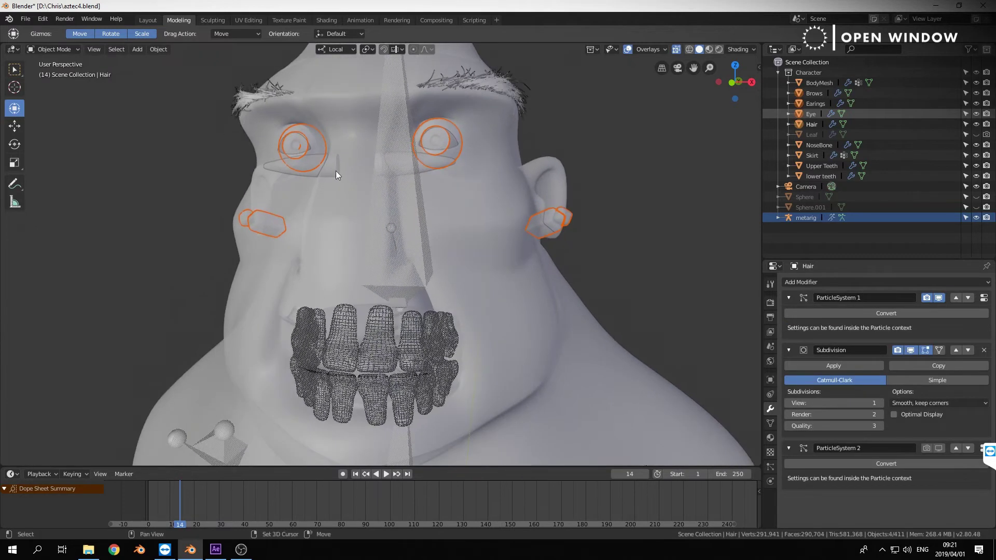
{"action": "left_click", "coordinate": [274, 166], "text": "shift"}
Hide BodyMesh and add the Upper Teeth and lower teeth to the selected head accessories.
{"action": "middle_click_drag", "start_coordinate": [182, 287], "coordinate": [378, 300]}
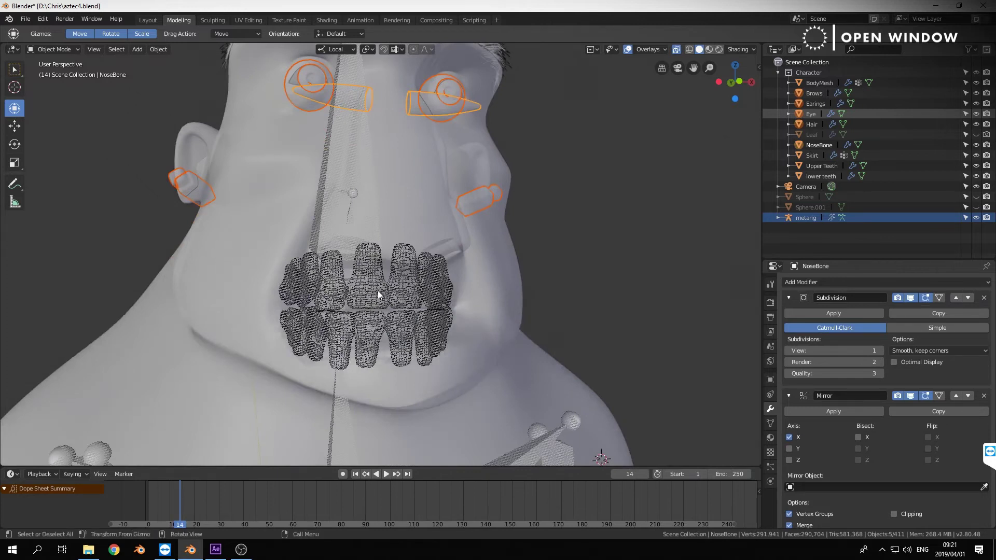
{"action": "left_click", "coordinate": [378, 299], "text": "shift"}
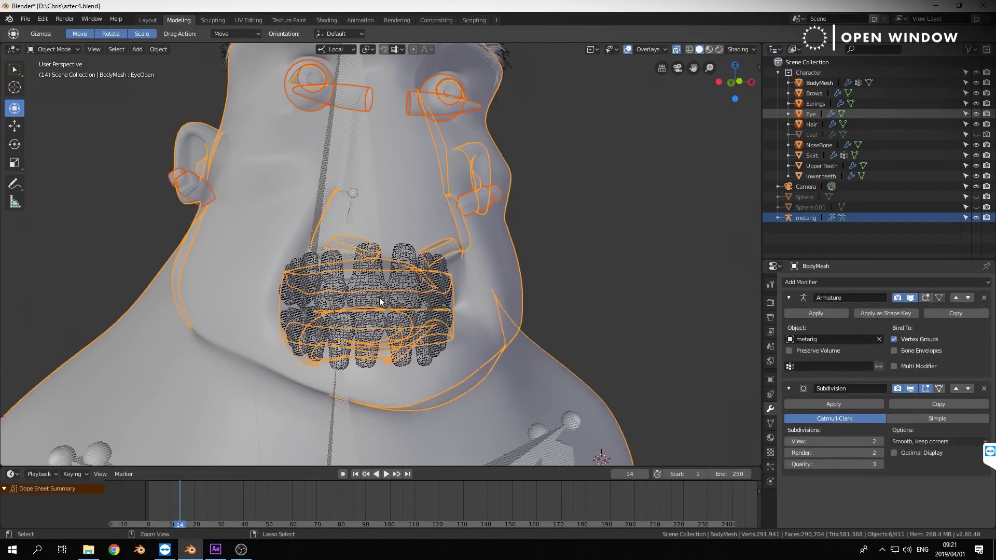
{"action": "key", "text": "ctrl+z"}
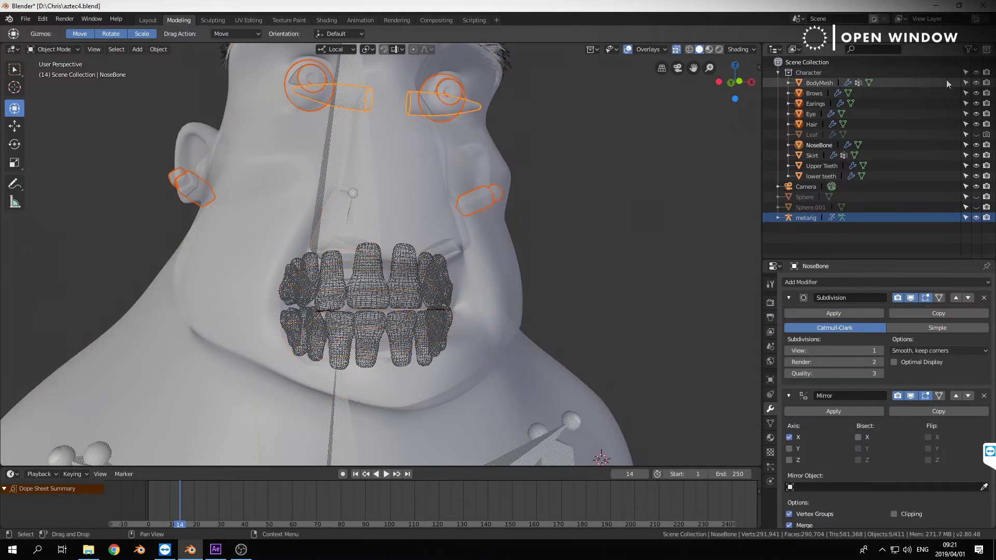
{"action": "left_click", "coordinate": [976, 83]}
{"action": "left_click", "coordinate": [403, 302], "text": "shift"}
{"action": "left_click", "coordinate": [409, 337], "text": "shift"}
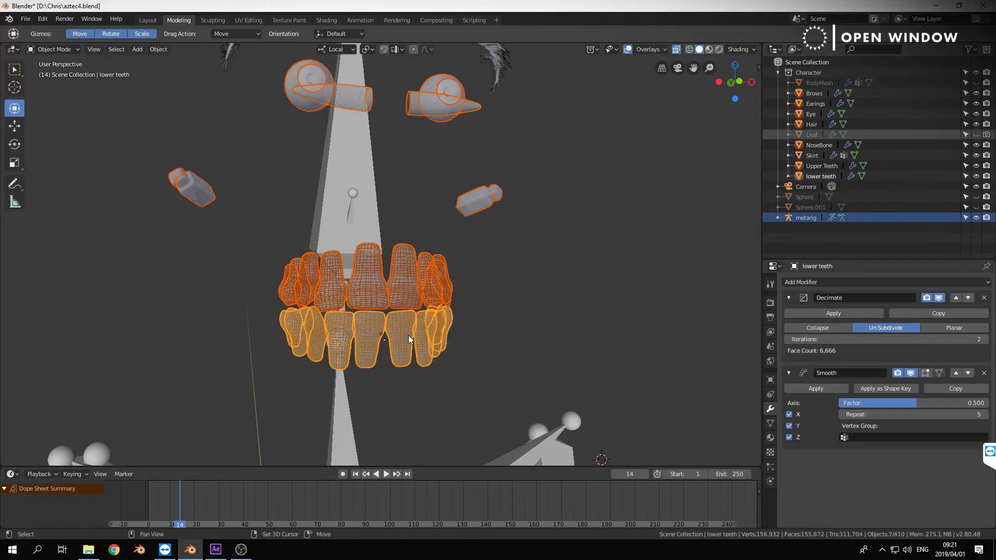
{"action": "middle_click_drag", "start_coordinate": [405, 198], "coordinate": [415, 250], "text": "shift"}
{"action": "middle_click_drag", "start_coordinate": [423, 135], "coordinate": [427, 169], "text": "shift"}
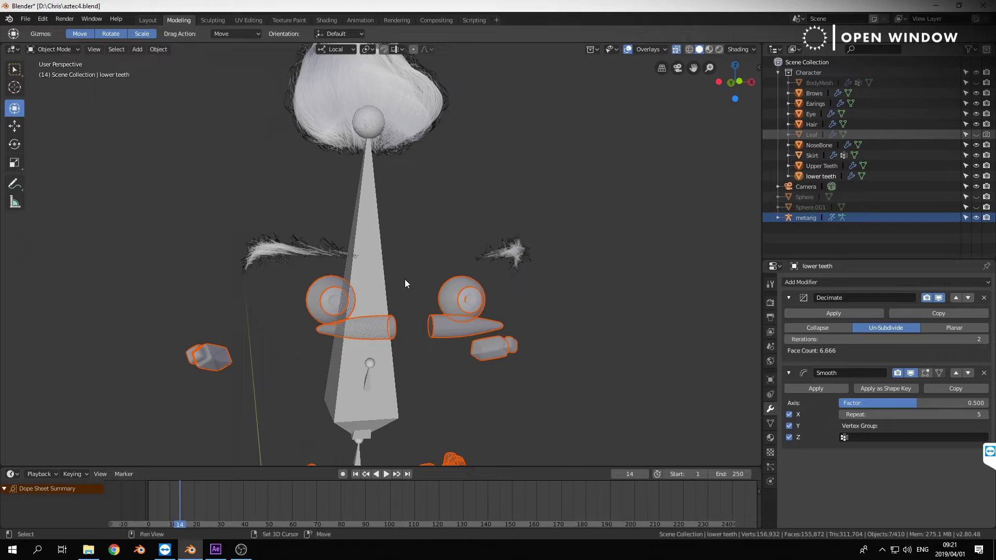
{"action": "middle_click_drag", "start_coordinate": [404, 280], "coordinate": [408, 219], "text": "shift"}
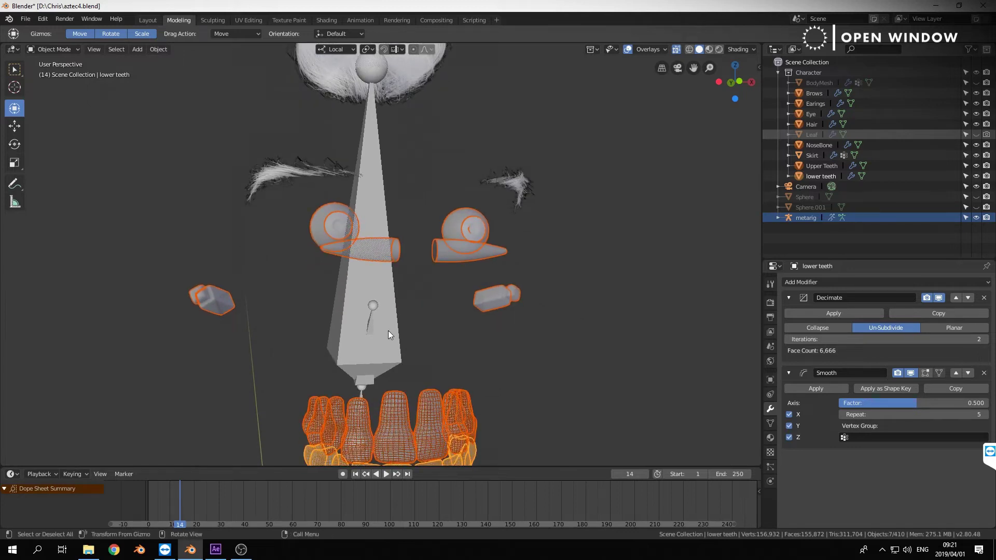
{"action": "middle_click_drag", "start_coordinate": [445, 331], "coordinate": [437, 256]}
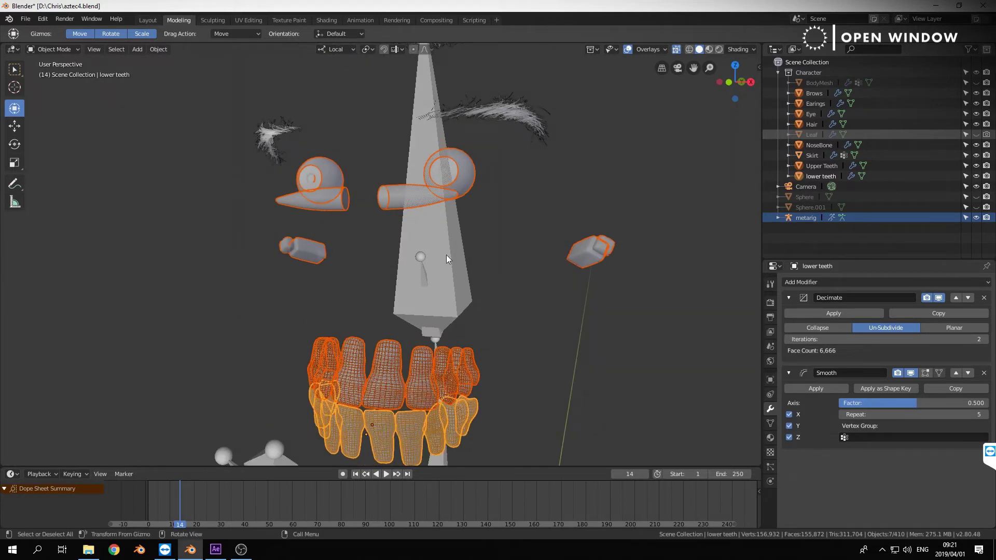
{"action": "left_click", "coordinate": [449, 269]}
{"action": "key", "text": "ctrl+Tab"}
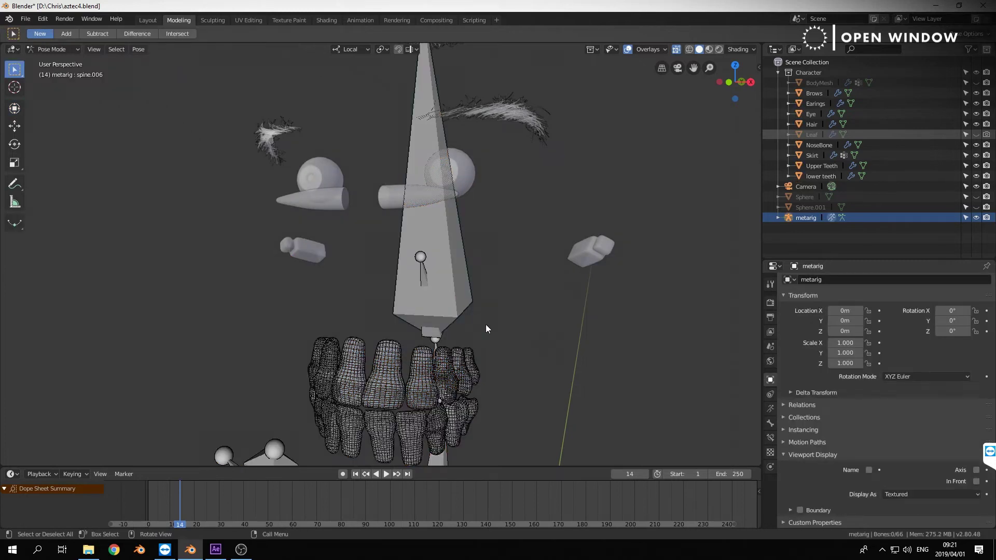
{"action": "left_click", "coordinate": [448, 289]}
{"action": "left_click", "coordinate": [549, 315]}
{"action": "left_click", "coordinate": [445, 300]}
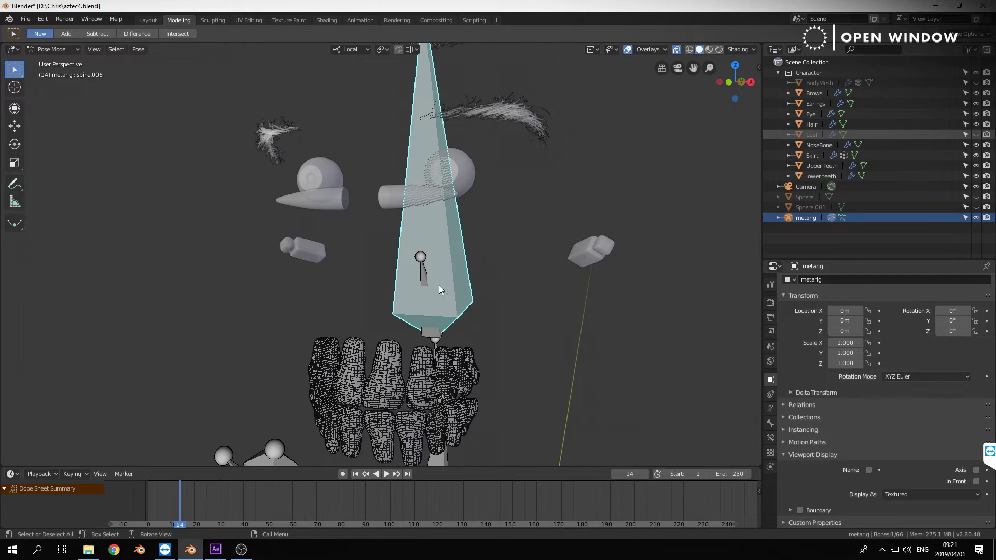
{"action": "left_click", "coordinate": [567, 253]}
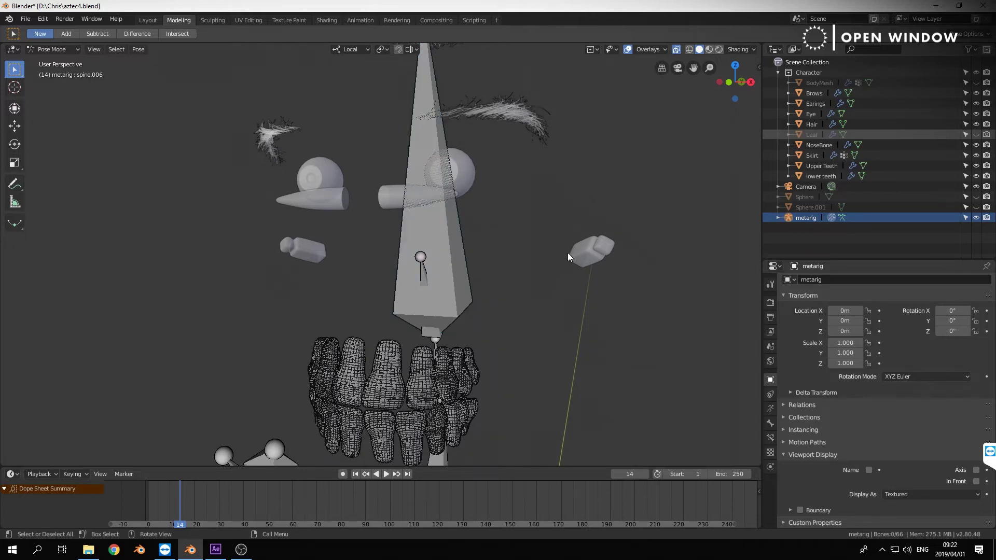
{"action": "key", "text": "ctrl+Tab"}
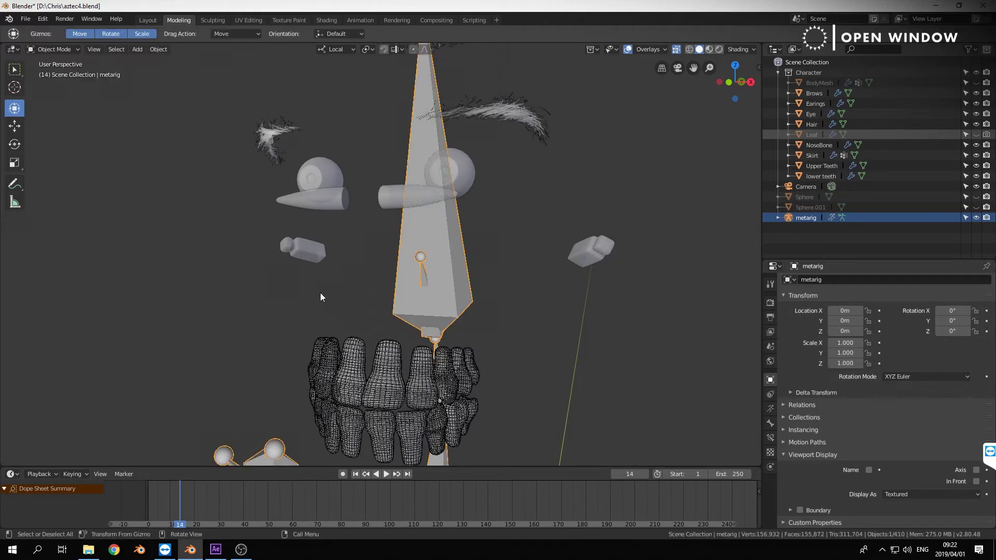
Select the Earings, Eye, NoseBone, Upper Teeth, lower teeth, Brows and Hair objects together, adding the metarig last as the active object.
{"action": "left_click", "coordinate": [595, 251]}
{"action": "left_click", "coordinate": [459, 177], "text": "shift"}
{"action": "left_click", "coordinate": [344, 202], "text": "shift"}
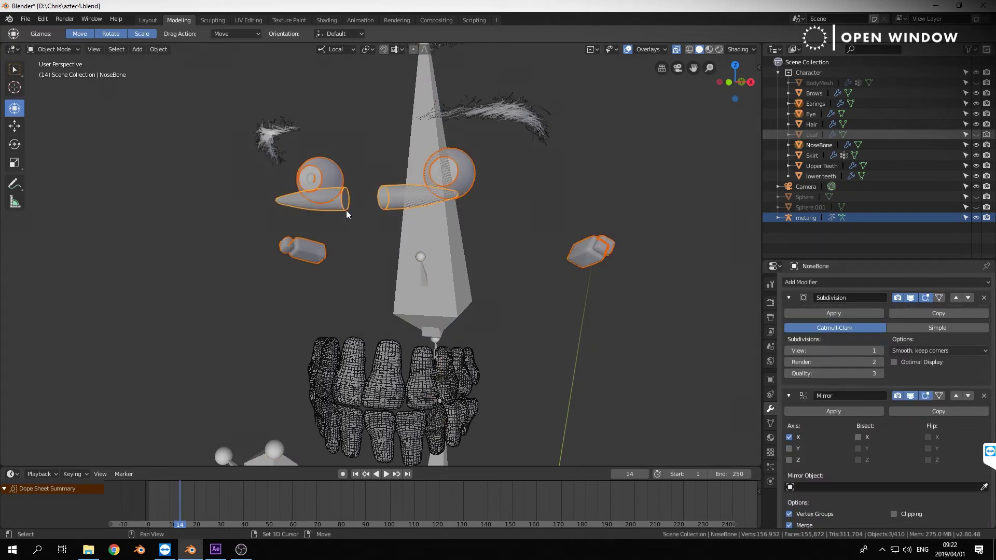
{"action": "left_click", "coordinate": [340, 354], "text": "shift"}
{"action": "left_click", "coordinate": [341, 405], "text": "shift"}
{"action": "left_click", "coordinate": [285, 132], "text": "shift"}
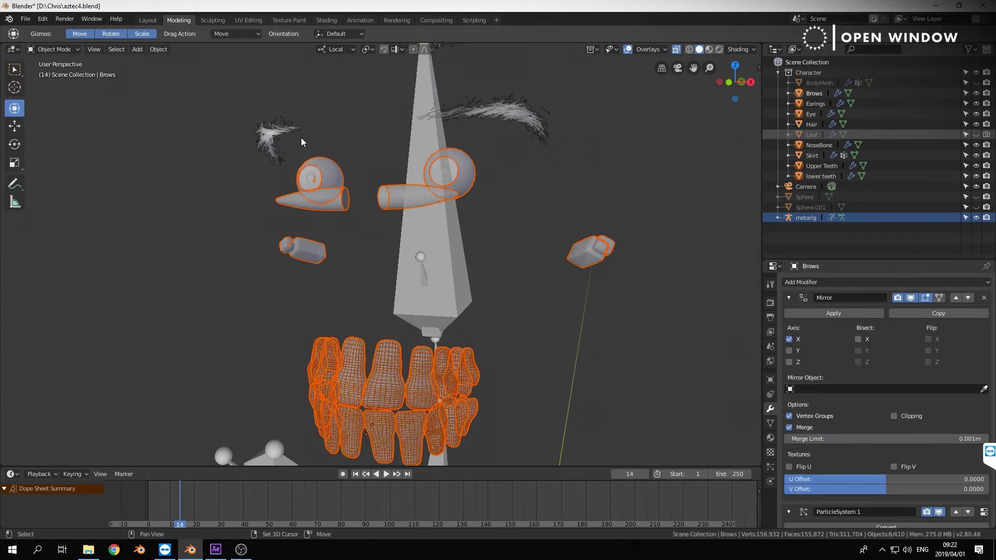
{"action": "scroll", "coordinate": [342, 136], "scroll_direction": "down", "scroll_amount": 2}
{"action": "middle_click_drag", "start_coordinate": [347, 136], "coordinate": [343, 182], "text": "shift"}
{"action": "left_click", "coordinate": [379, 112], "text": "shift"}
{"action": "left_click", "coordinate": [428, 322], "text": "shift"}
In Pose Mode, select the head bone spine.006 and parent the selected head objects to it with the Bone option.
{"action": "key", "text": "ctrl+Tab"}
{"action": "left_click", "coordinate": [435, 388]}
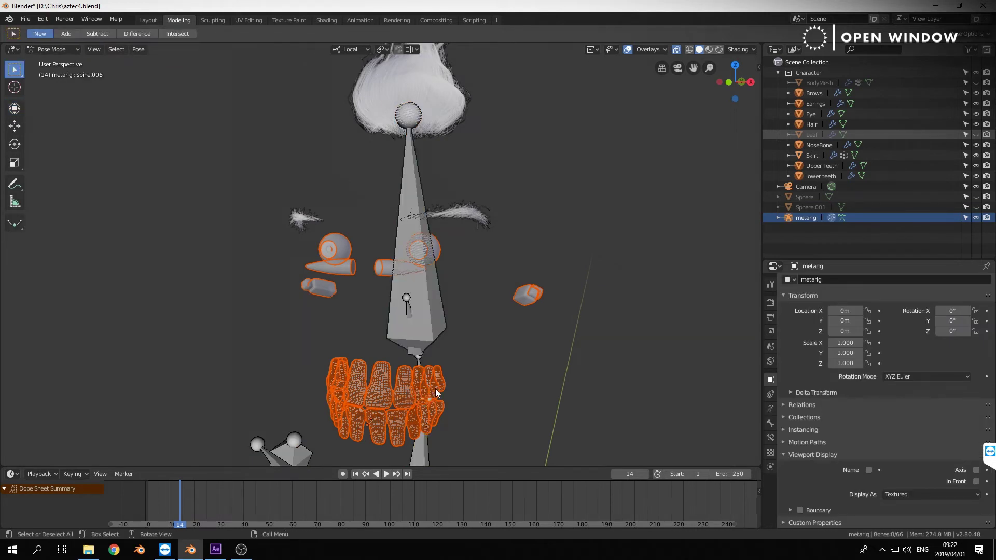
{"action": "left_click", "coordinate": [435, 336]}
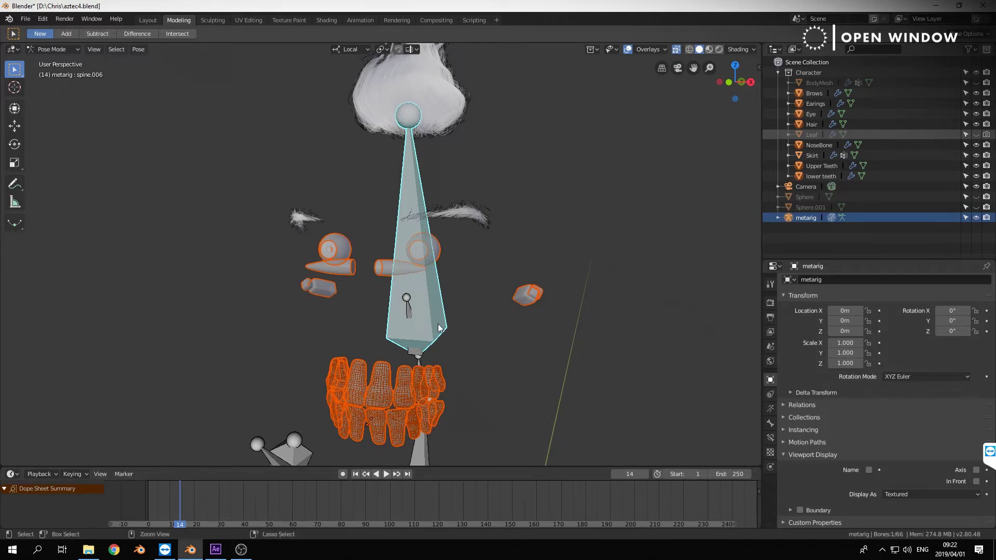
{"action": "key", "text": "ctrl+p"}
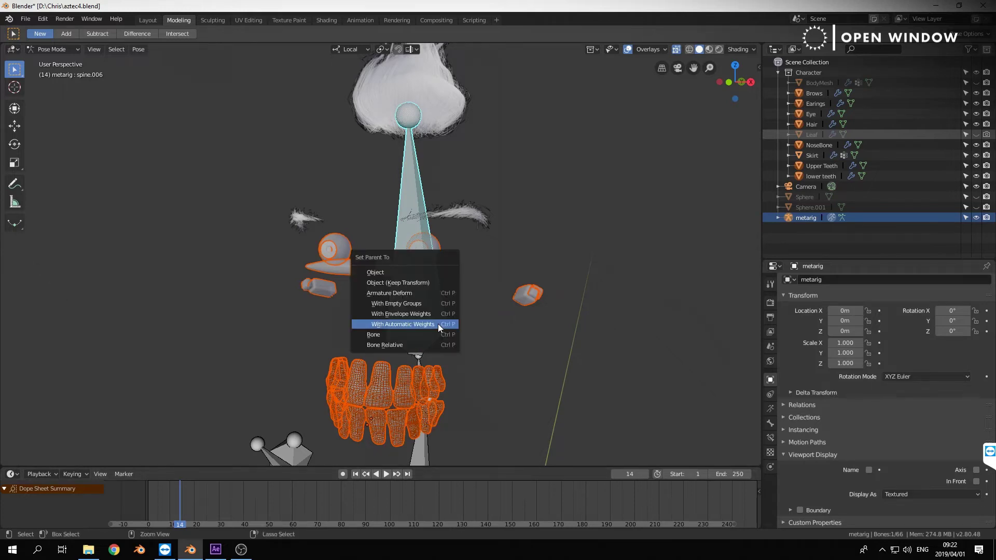
{"action": "left_click", "coordinate": [376, 335]}
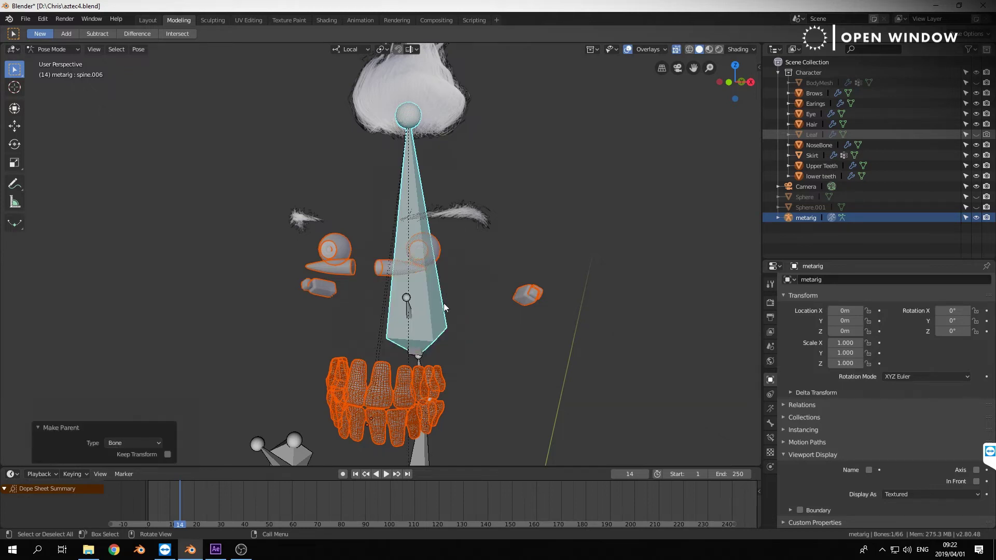
Try rotating the head bone to check that the attached head parts follow it.
{"action": "key", "text": "ctrl+Tab"}
{"action": "left_click", "coordinate": [446, 354]}
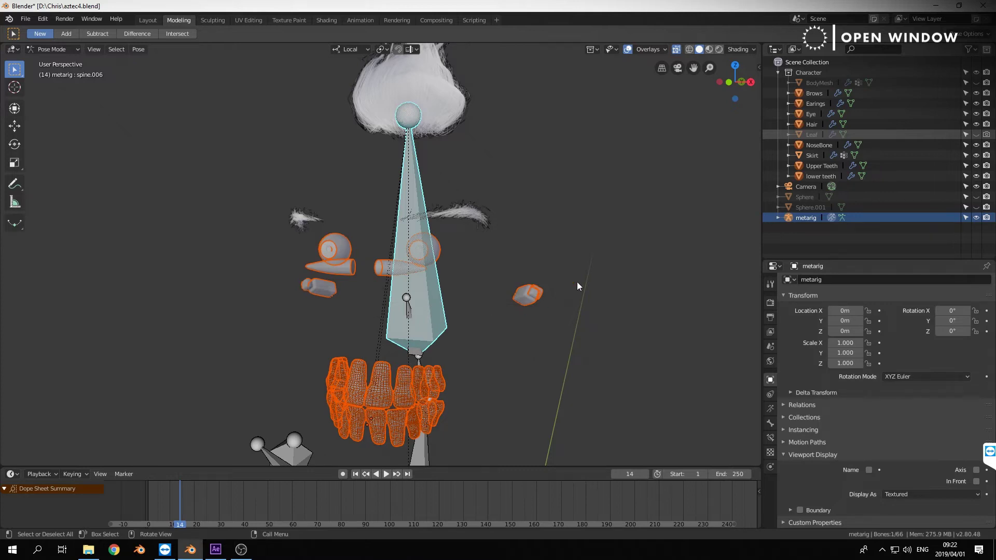
{"action": "key", "text": "r"}
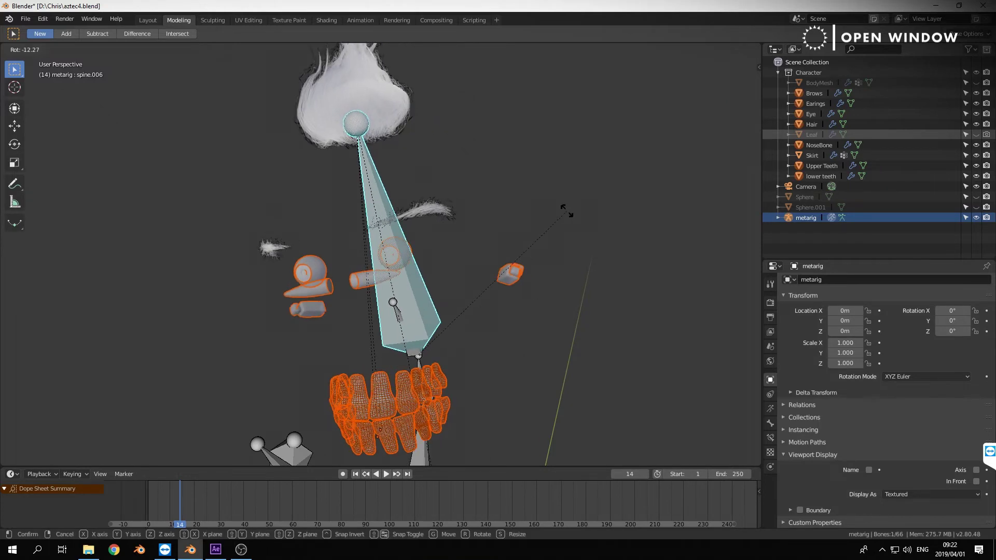
{"action": "right_click", "coordinate": [567, 213]}
Unhide BodyMesh and view it outside local view together with the rig and head parts.
{"action": "key", "text": "KP_Divide"}
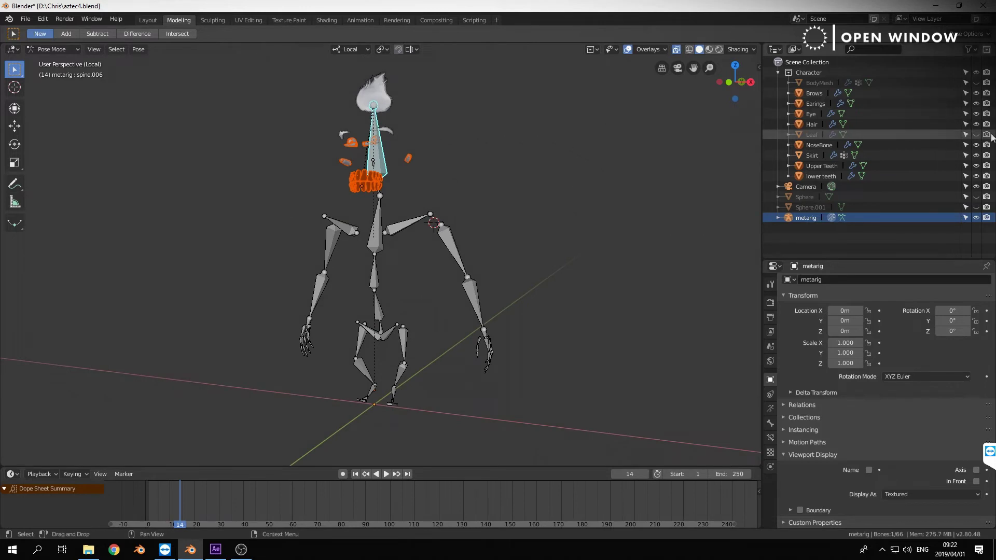
{"action": "left_click", "coordinate": [976, 82]}
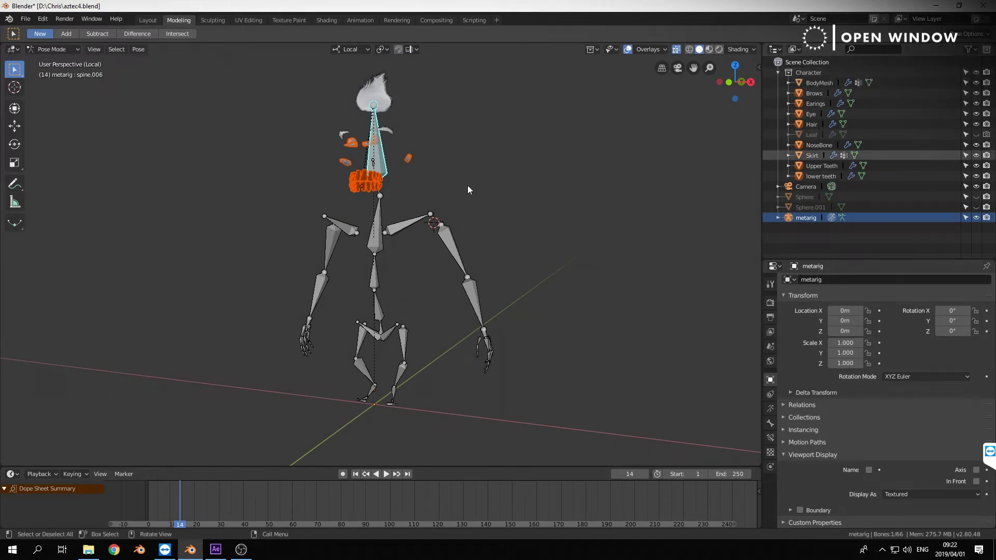
{"action": "key", "text": "KP_1"}
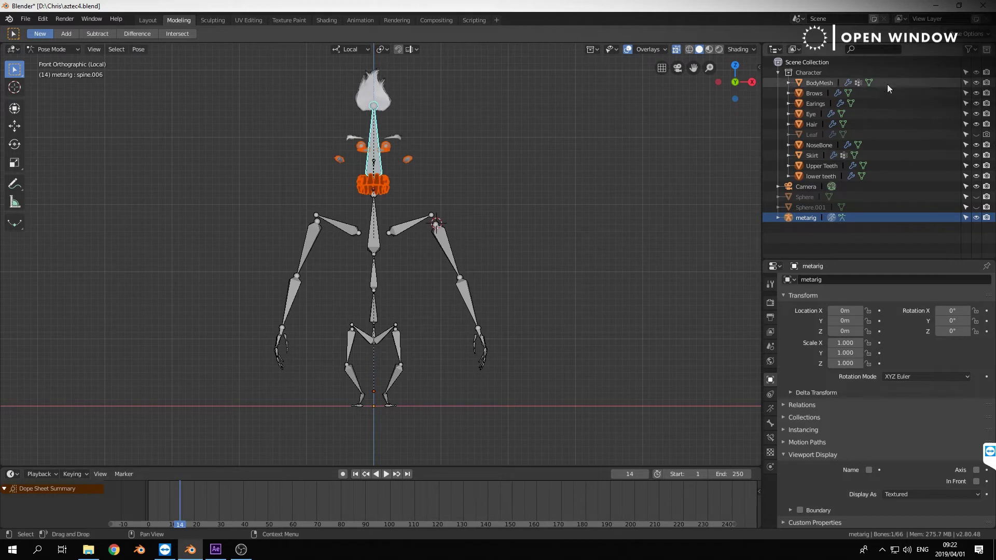
{"action": "key", "text": "KP_Divide"}
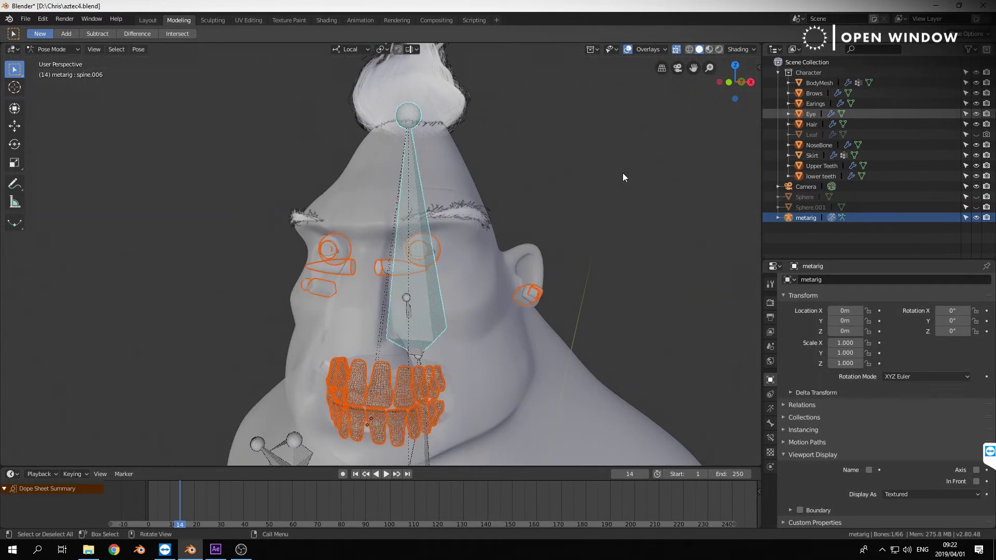
Rotate the head bone about -2.69° in front view and clear the bone selection.
{"action": "key", "text": "KP_1"}
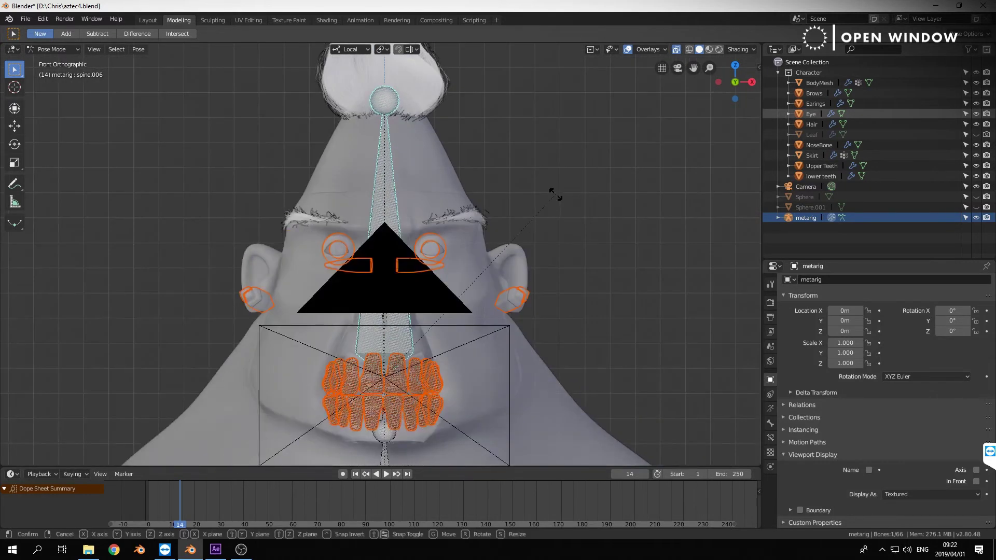
{"action": "key", "text": "r"}
{"action": "left_click", "coordinate": [604, 240]}
{"action": "scroll", "coordinate": [603, 240], "scroll_direction": "down", "scroll_amount": 6}
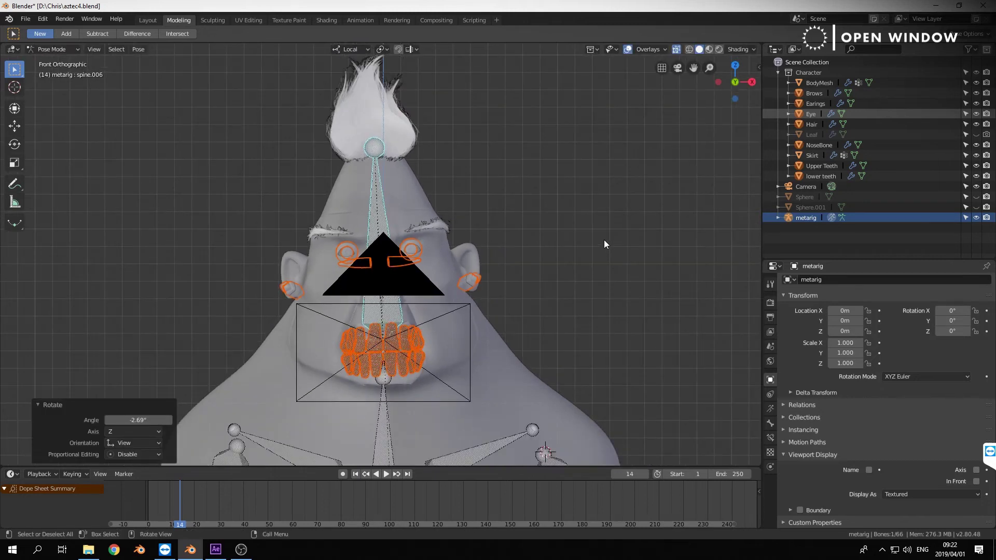
{"action": "key", "text": "alt+a"}
Examine the rig around the skirt, legs and arms from several angles.
{"action": "middle_click_drag", "start_coordinate": [533, 251], "coordinate": [599, 261]}
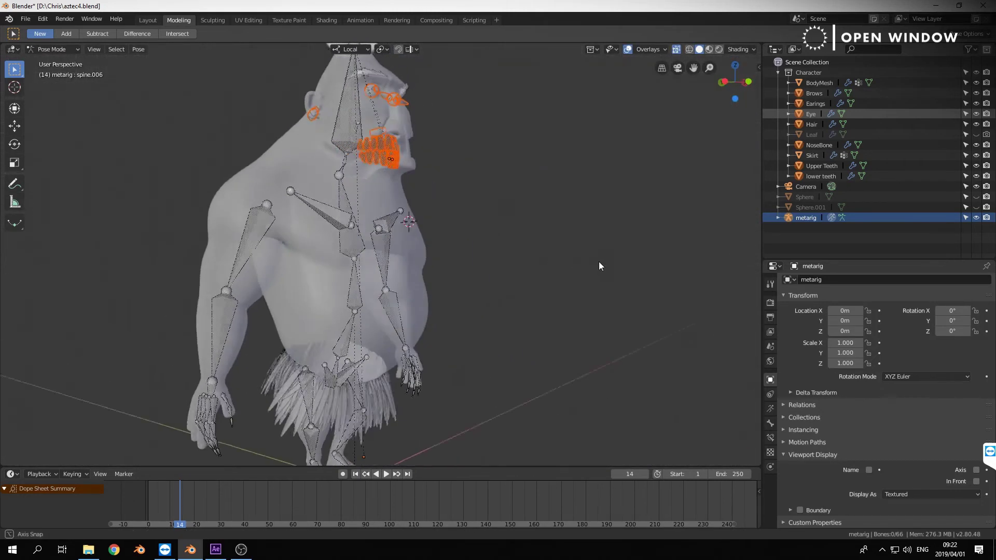
{"action": "middle_click_drag", "start_coordinate": [463, 398], "coordinate": [486, 222], "text": "shift"}
{"action": "scroll", "coordinate": [306, 341], "scroll_direction": "up", "scroll_amount": 4}
{"action": "middle_click_drag", "start_coordinate": [202, 365], "coordinate": [259, 363], "text": "shift"}
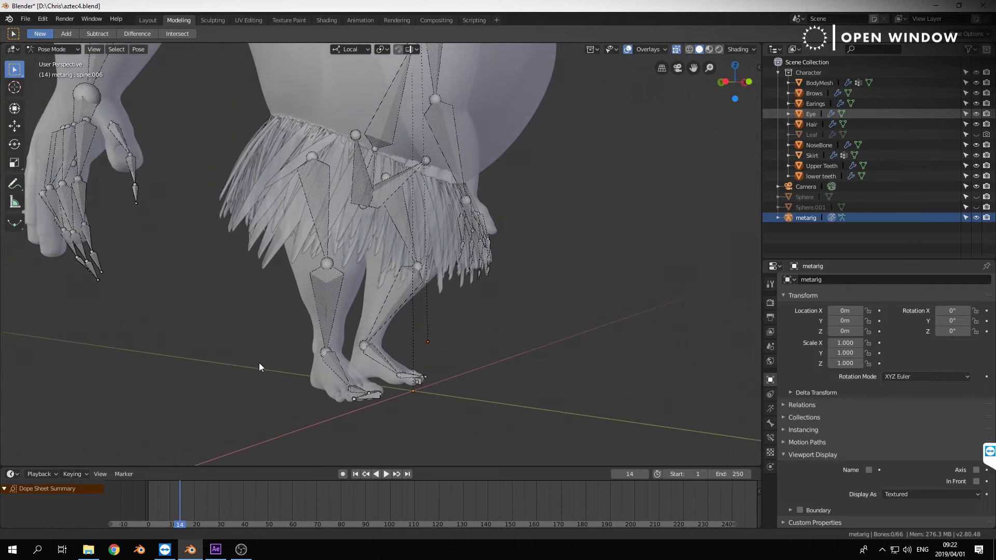
{"action": "middle_click_drag", "start_coordinate": [230, 362], "coordinate": [394, 320]}
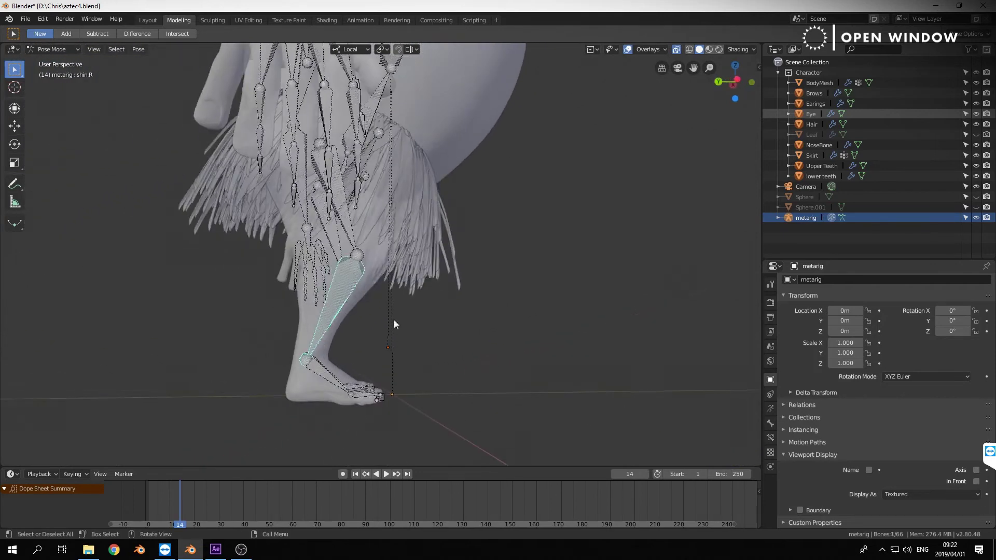
{"action": "middle_click_drag", "start_coordinate": [479, 246], "coordinate": [447, 306]}
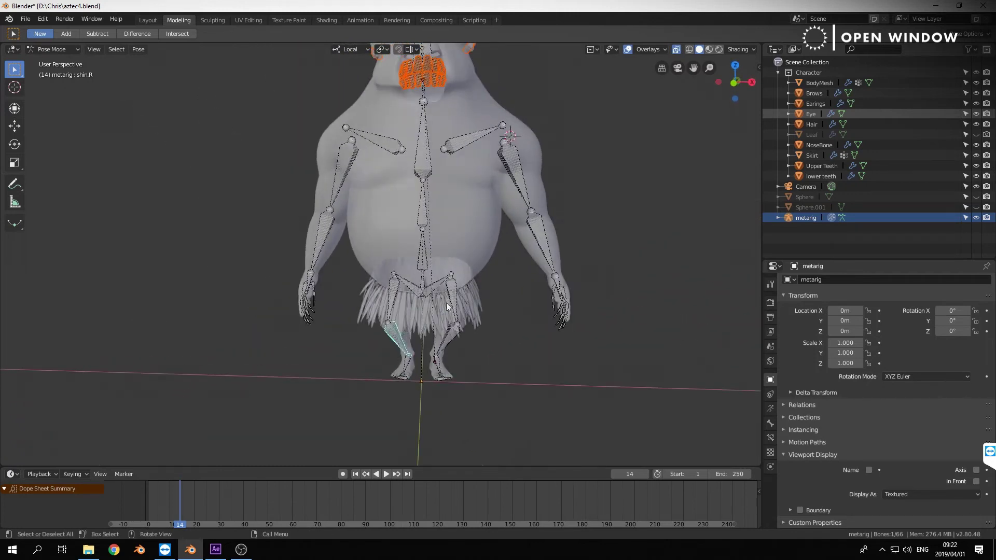
{"action": "left_click", "coordinate": [508, 300]}
{"action": "middle_click_drag", "start_coordinate": [589, 214], "coordinate": [561, 265], "text": "shift"}
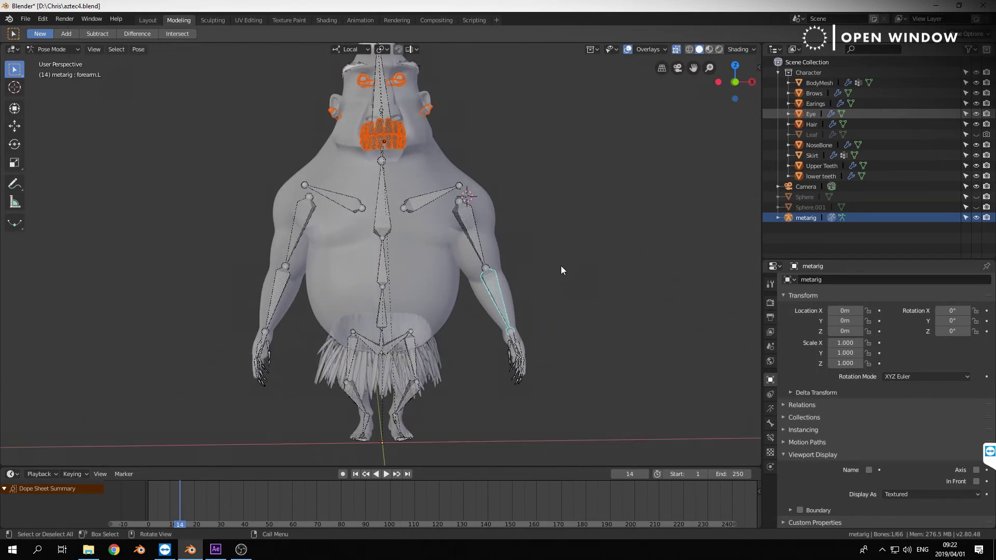
{"action": "left_click", "coordinate": [561, 267]}
Clear the rotation of all the rig's bones and deselect them.
{"action": "key", "text": "a"}
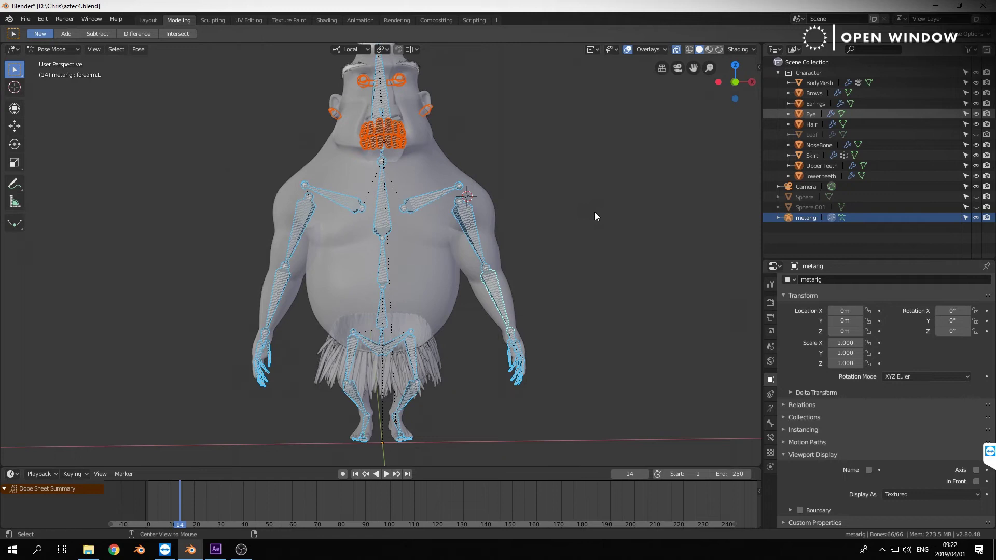
{"action": "key", "text": "alt+r"}
{"action": "key", "text": "alt+a"}
In front view, rotate the left upper arm bone about 14.7° inward towards the body.
{"action": "key", "text": "KP_4"}
{"action": "key", "text": "KP_1"}
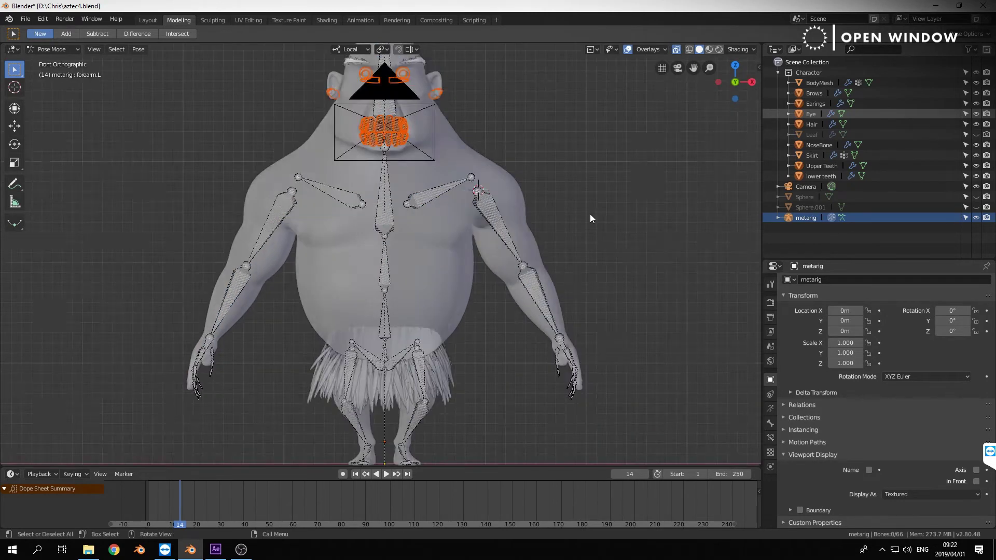
{"action": "left_click", "coordinate": [497, 224]}
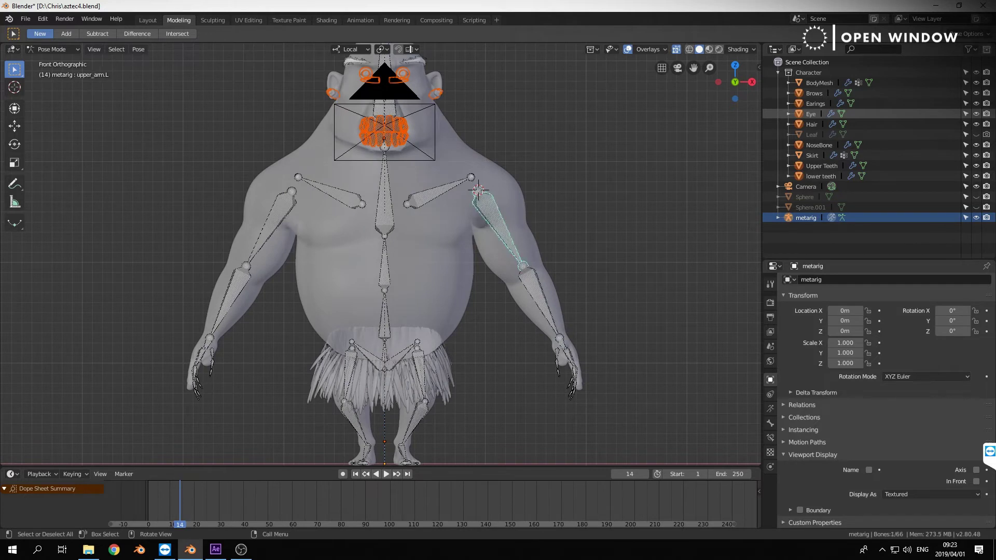
{"action": "key", "text": "r"}
{"action": "right_click", "coordinate": [611, 202]}
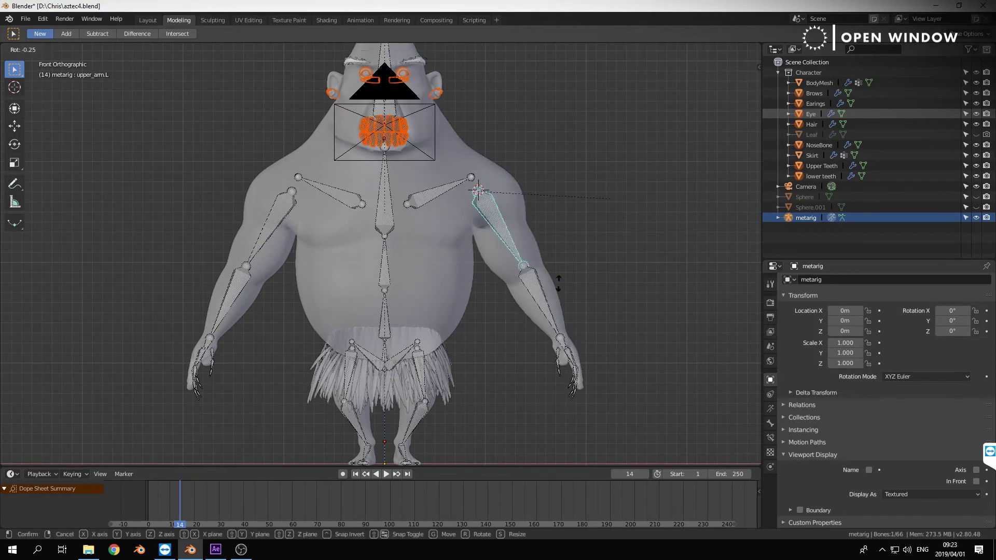
{"action": "key", "text": "r"}
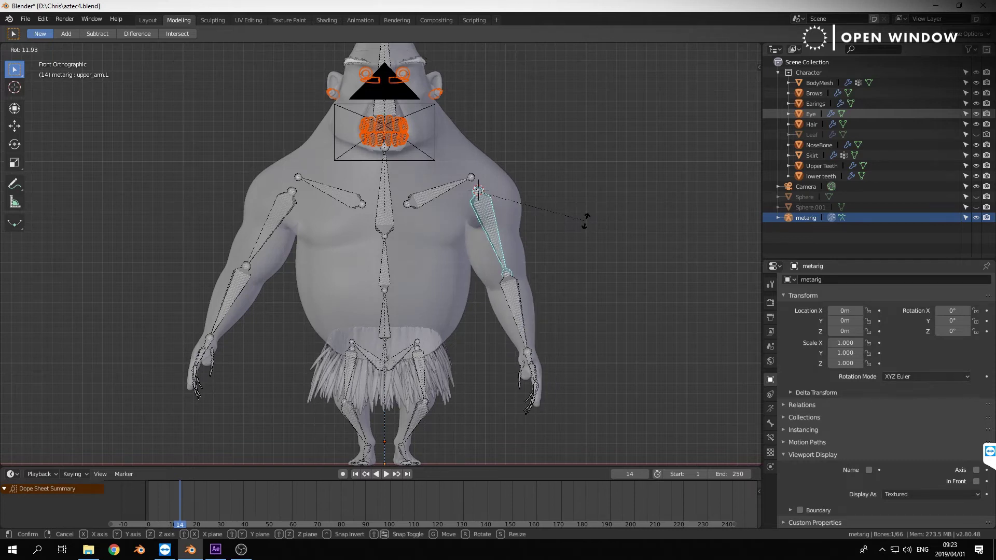
{"action": "left_click", "coordinate": [581, 227]}
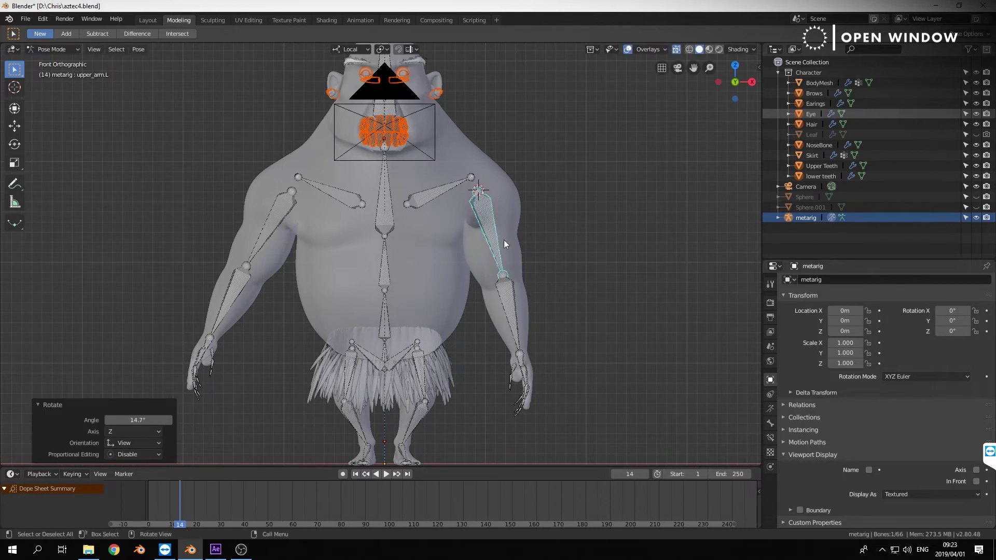
Rotate the right upper arm bone inward to match the lowered left arm and deselect it.
{"action": "left_click", "coordinate": [273, 223]}
{"action": "key", "text": "r"}
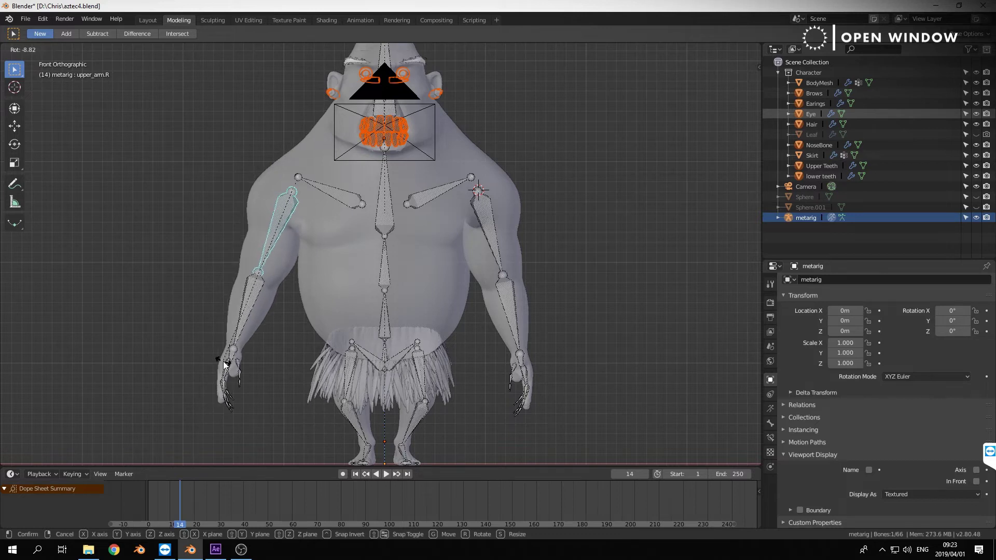
{"action": "left_click", "coordinate": [223, 360]}
{"action": "left_click", "coordinate": [200, 208]}
Return the metarig to Object Mode and deselect everything.
{"action": "scroll", "coordinate": [202, 207], "scroll_direction": "down", "scroll_amount": 3}
{"action": "middle_click_drag", "start_coordinate": [202, 212], "coordinate": [451, 239]}
{"action": "middle_click_drag", "start_coordinate": [534, 235], "coordinate": [579, 238]}
{"action": "scroll", "coordinate": [579, 238], "scroll_direction": "up", "scroll_amount": 1}
{"action": "key", "text": "ctrl+Tab"}
{"action": "left_click", "coordinate": [534, 241]}
{"action": "left_click", "coordinate": [605, 227]}
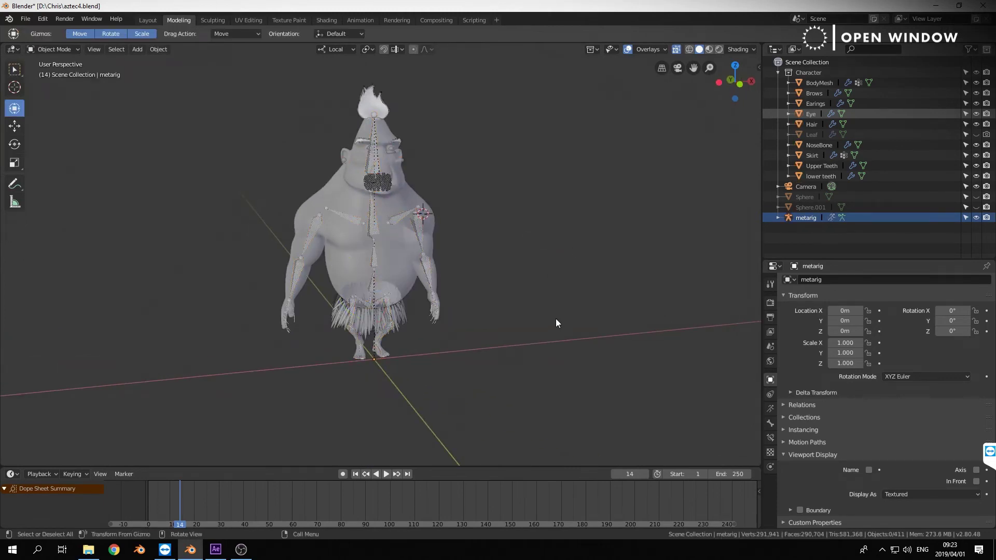
Turn off X-ray display and inspect the posed character from the front and at an angle.
{"action": "scroll", "coordinate": [562, 300], "scroll_direction": "up", "scroll_amount": 3}
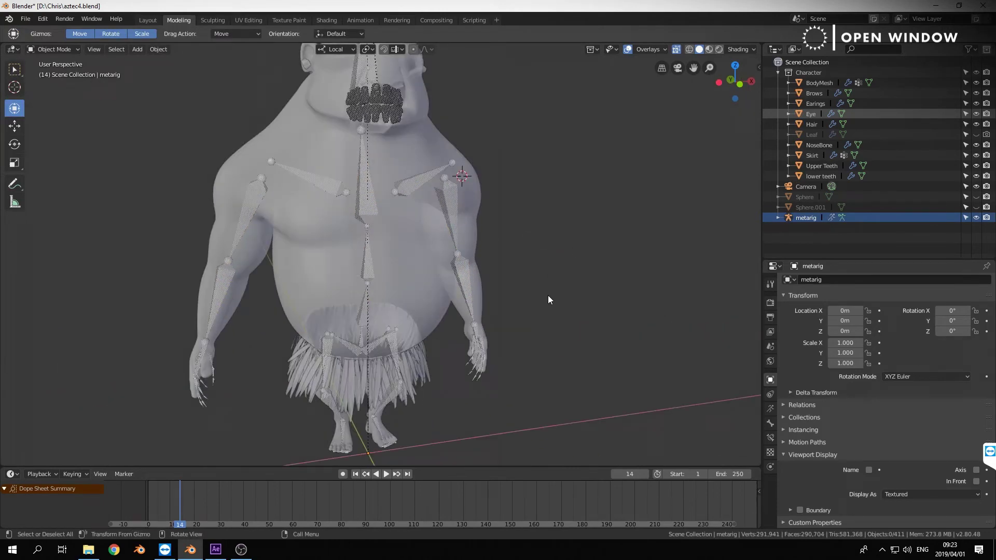
{"action": "left_click", "coordinate": [676, 50]}
{"action": "scroll", "coordinate": [587, 222], "scroll_direction": "down", "scroll_amount": 3}
{"action": "middle_click_drag", "start_coordinate": [583, 237], "coordinate": [557, 223]}
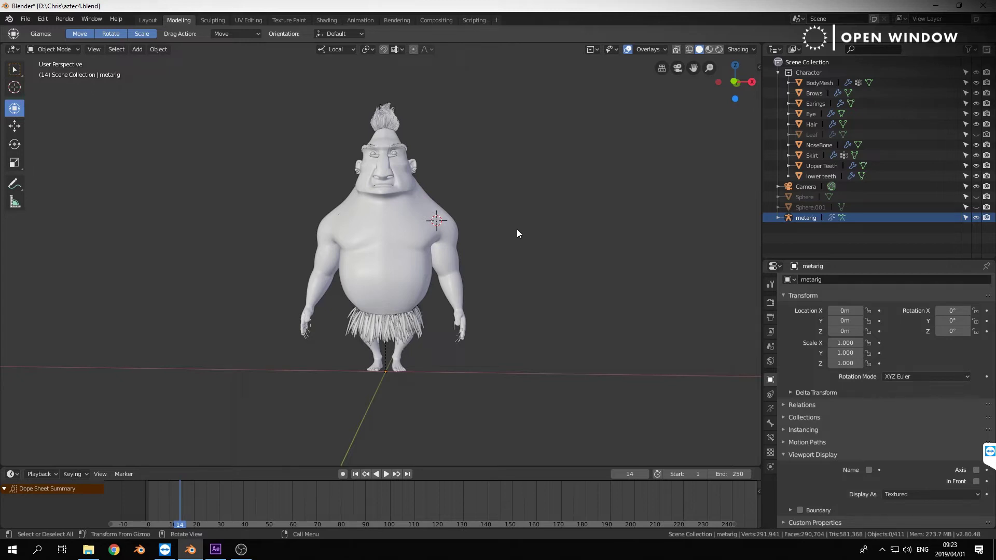
{"action": "mouse_move", "coordinate": [511, 298]}
{"action": "middle_mouse_down"}
{"action": "mouse_move", "coordinate": [512, 278]}
{"action": "mouse_move", "coordinate": [516, 288]}
{"action": "middle_mouse_up"}
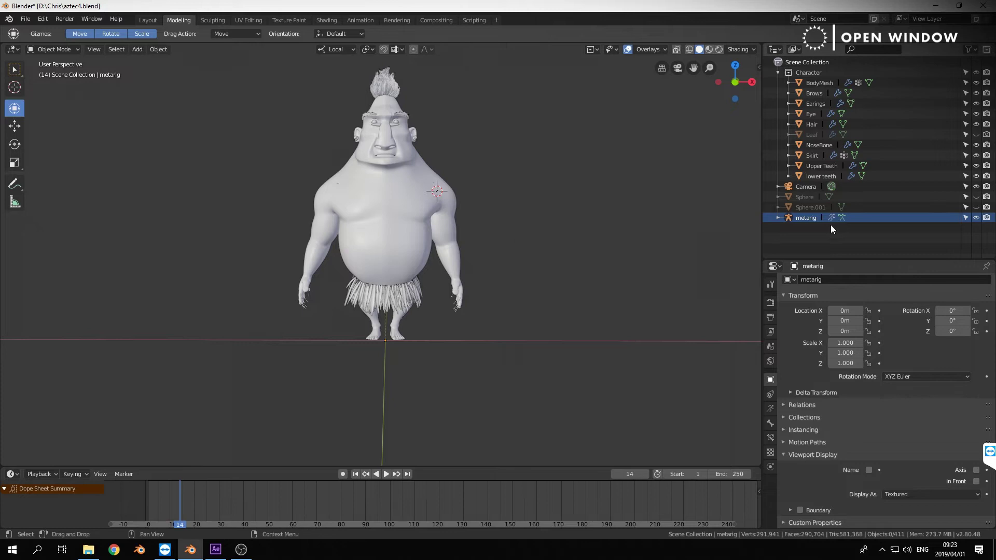
{"action": "middle_click_drag", "start_coordinate": [425, 241], "coordinate": [502, 234]}
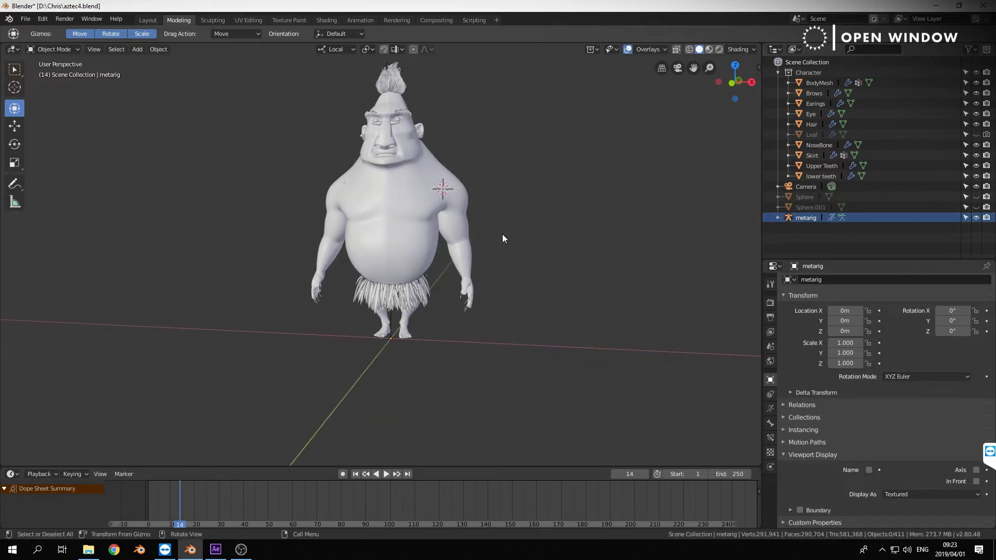
Add a Plain Axes empty and clear its location, rotation and scale to place it at the world origin.
{"action": "left_click", "coordinate": [800, 219]}
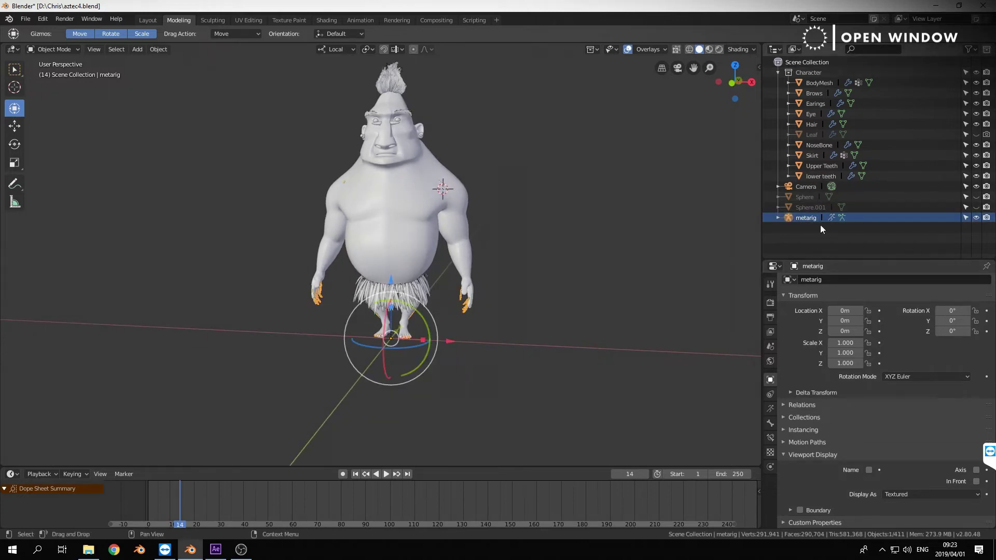
{"action": "left_click", "coordinate": [603, 274]}
{"action": "key", "text": "shift+a"}
{"action": "mouse_move", "coordinate": [539, 268]}
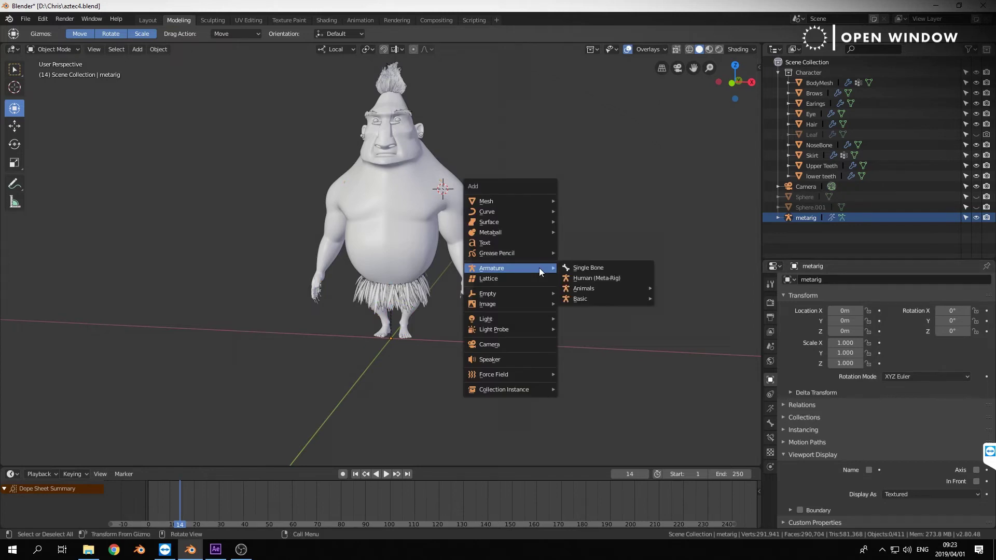
{"action": "mouse_move", "coordinate": [518, 291]}
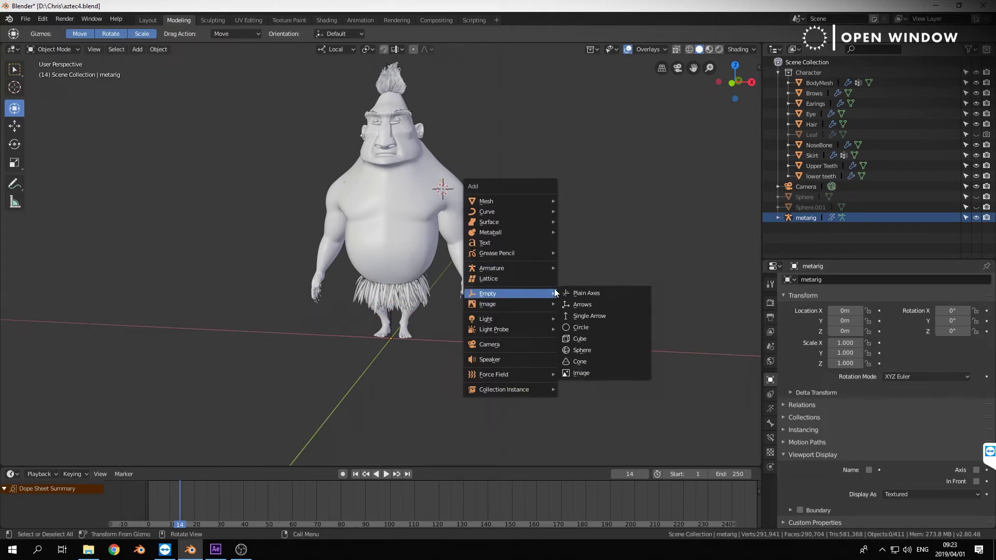
{"action": "left_click", "coordinate": [612, 293]}
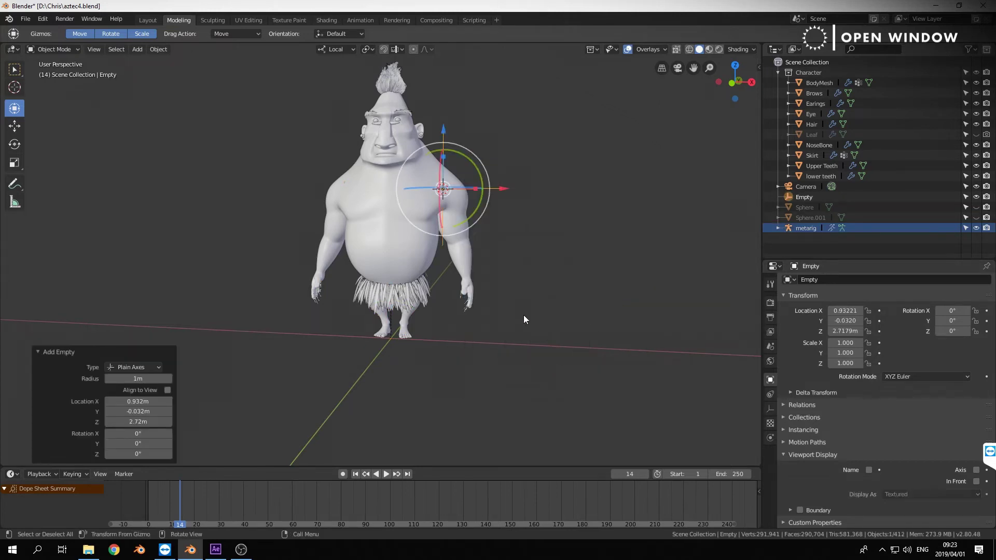
{"action": "key", "text": "alt+g"}
{"action": "key", "text": "alt+r"}
{"action": "key", "text": "alt+s"}
In the right side view, move the empty about 0.232 m along Y until it sits under the character's feet.
{"action": "middle_click_drag", "start_coordinate": [501, 339], "coordinate": [405, 347]}
{"action": "middle_click_drag", "start_coordinate": [481, 388], "coordinate": [462, 383]}
{"action": "scroll", "coordinate": [463, 384], "scroll_direction": "up", "scroll_amount": 4}
{"action": "middle_click_drag", "start_coordinate": [517, 404], "coordinate": [428, 352]}
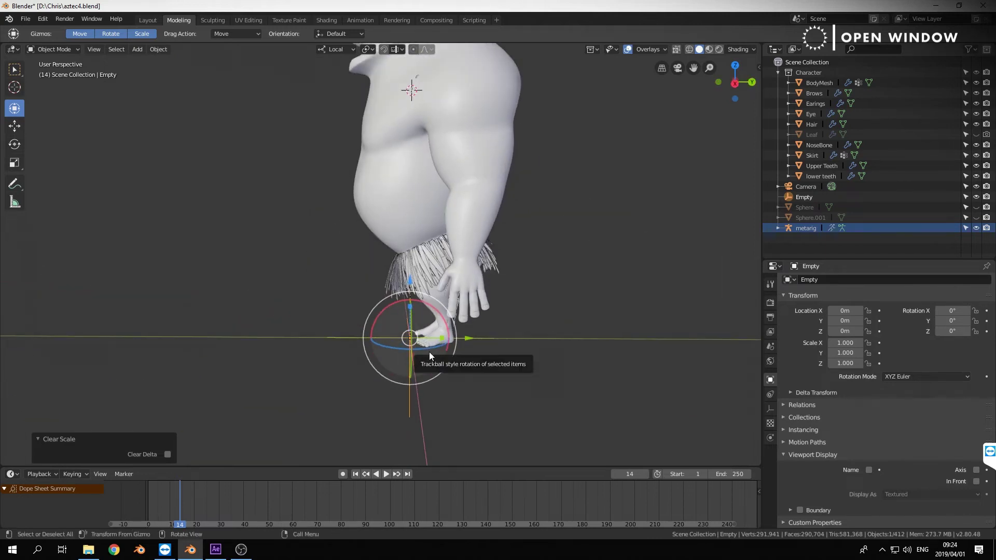
{"action": "middle_click_drag", "start_coordinate": [518, 345], "coordinate": [500, 343], "text": "shift"}
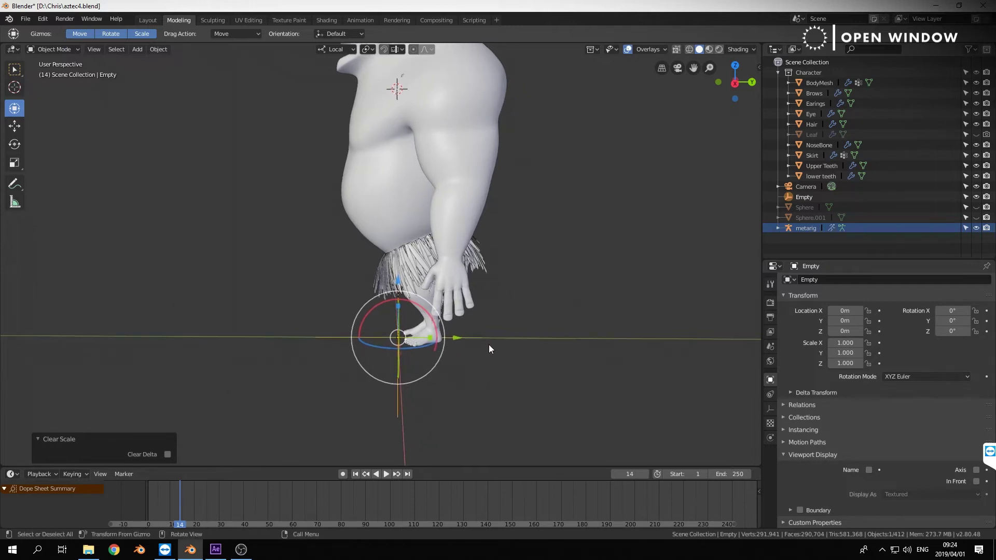
{"action": "key", "text": "KP_3"}
{"action": "scroll", "coordinate": [488, 332], "scroll_direction": "down", "scroll_amount": 4}
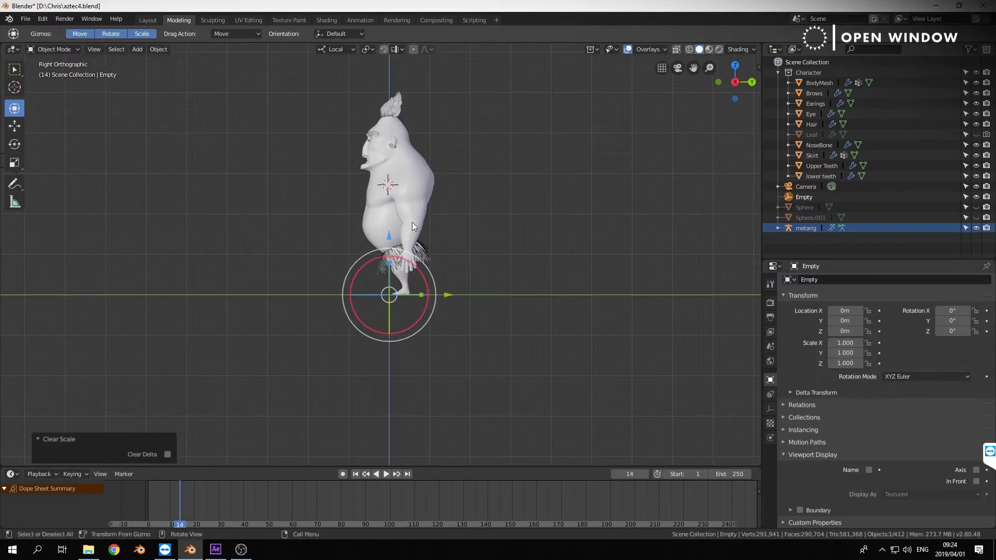
{"action": "scroll", "coordinate": [401, 315], "scroll_direction": "up", "scroll_amount": 4}
{"action": "scroll", "coordinate": [400, 315], "scroll_direction": "up", "scroll_amount": 1}
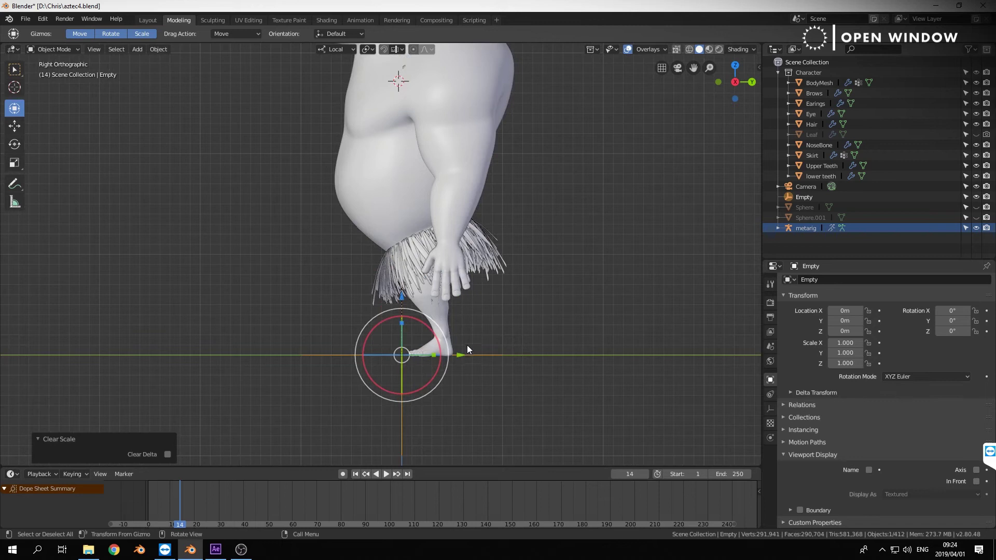
{"action": "left_click_drag", "start_coordinate": [458, 357], "coordinate": [481, 355]}
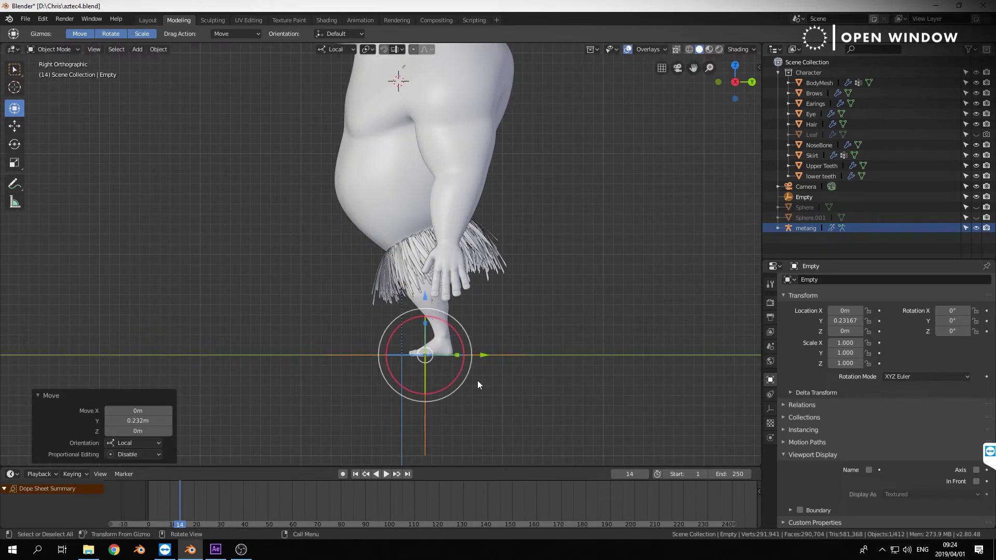
{"action": "scroll", "coordinate": [301, 370], "scroll_direction": "down", "scroll_amount": 1}
Check the empty from the front and at an angle, try rotating it about 92° around Z, and clear its rotation.
{"action": "key", "text": "KP_1"}
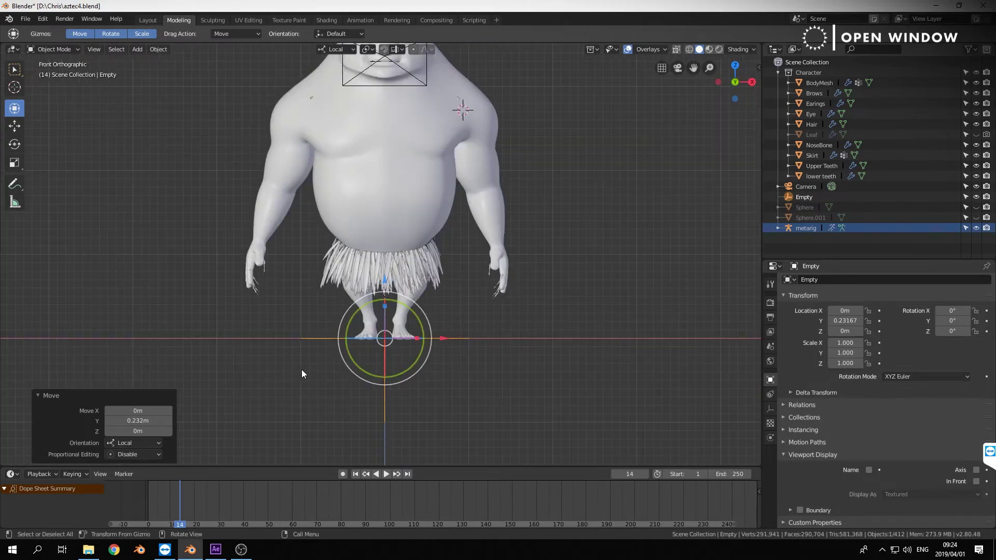
{"action": "scroll", "coordinate": [440, 329], "scroll_direction": "down", "scroll_amount": 1}
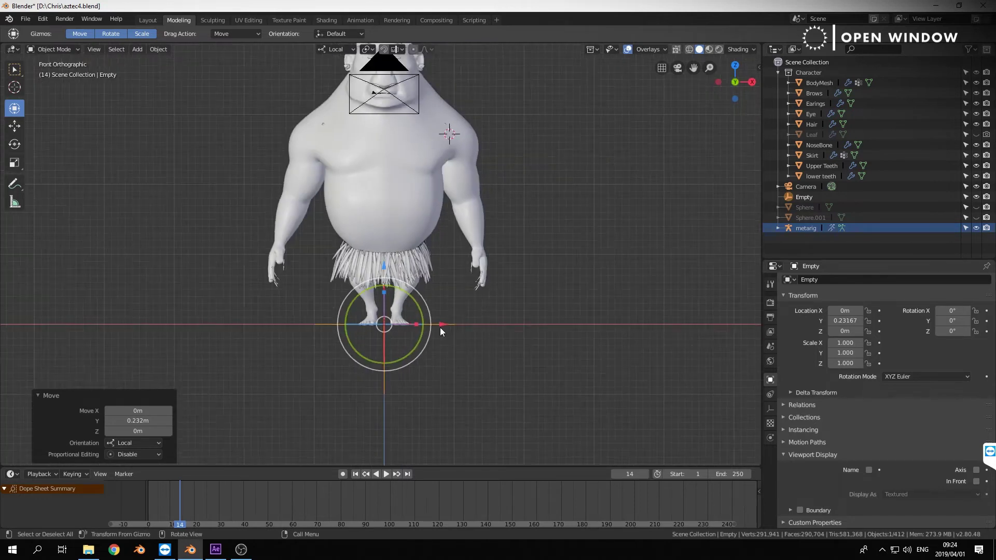
{"action": "middle_click_drag", "start_coordinate": [505, 268], "coordinate": [515, 340], "text": "shift"}
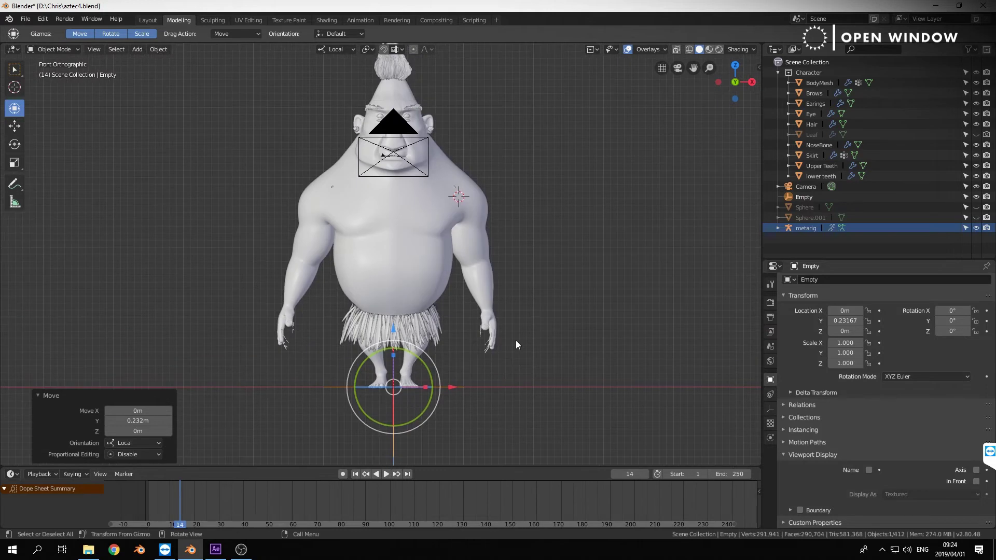
{"action": "middle_click_drag", "start_coordinate": [600, 311], "coordinate": [353, 409]}
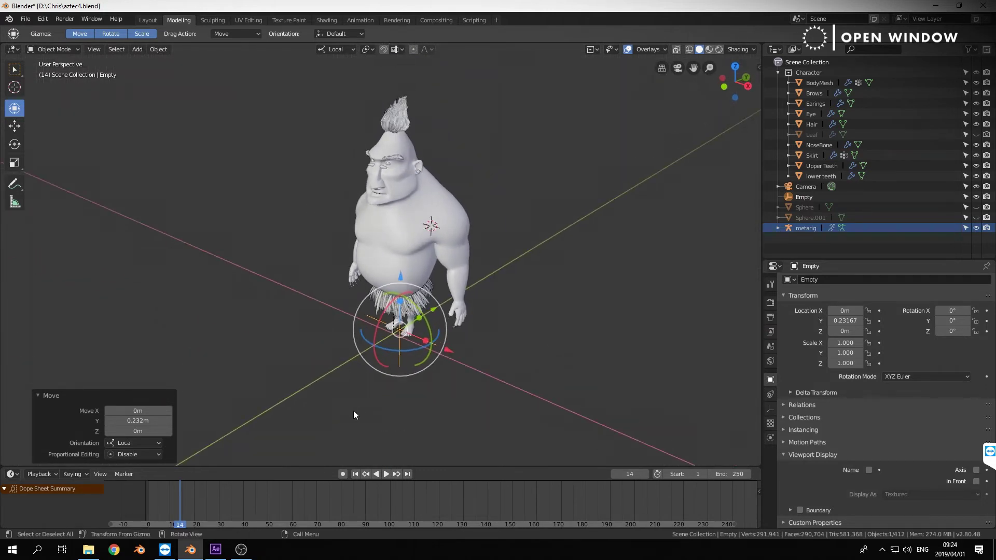
{"action": "left_click_drag", "start_coordinate": [389, 349], "coordinate": [546, 387]}
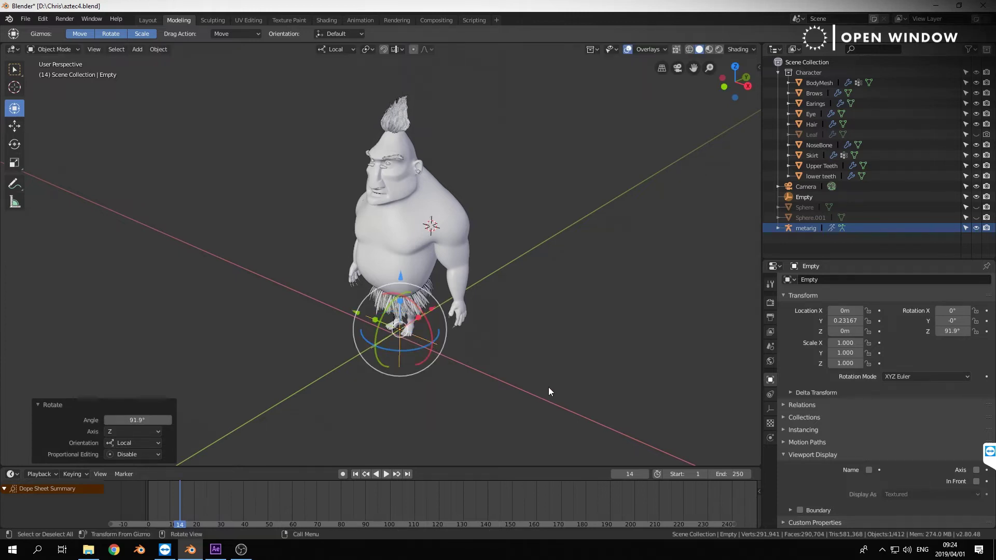
{"action": "key", "text": "alt+r"}
Set the current frame to 1 and insert a Rotation keyframe on the empty.
{"action": "left_click_drag", "start_coordinate": [182, 498], "coordinate": [168, 501]}
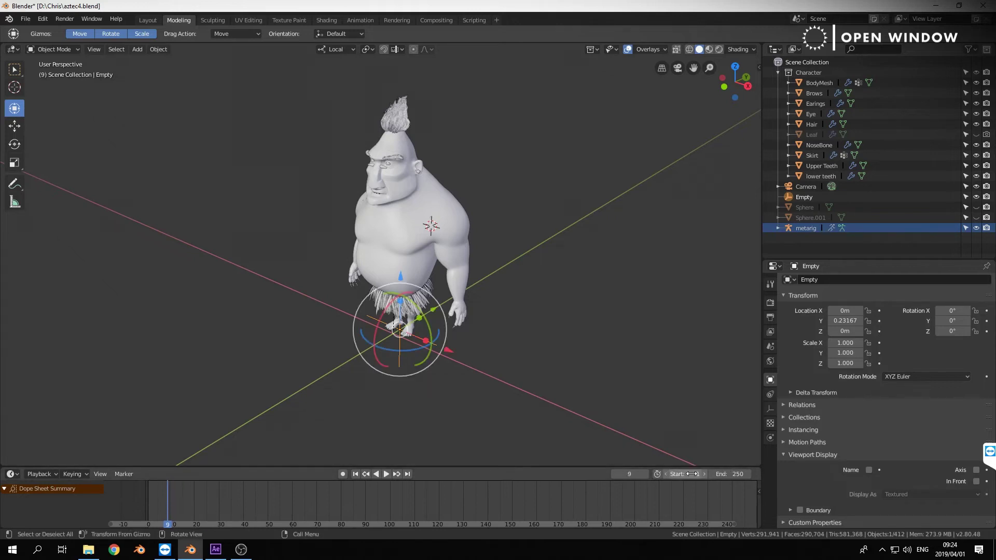
{"action": "left_click", "coordinate": [623, 470]}
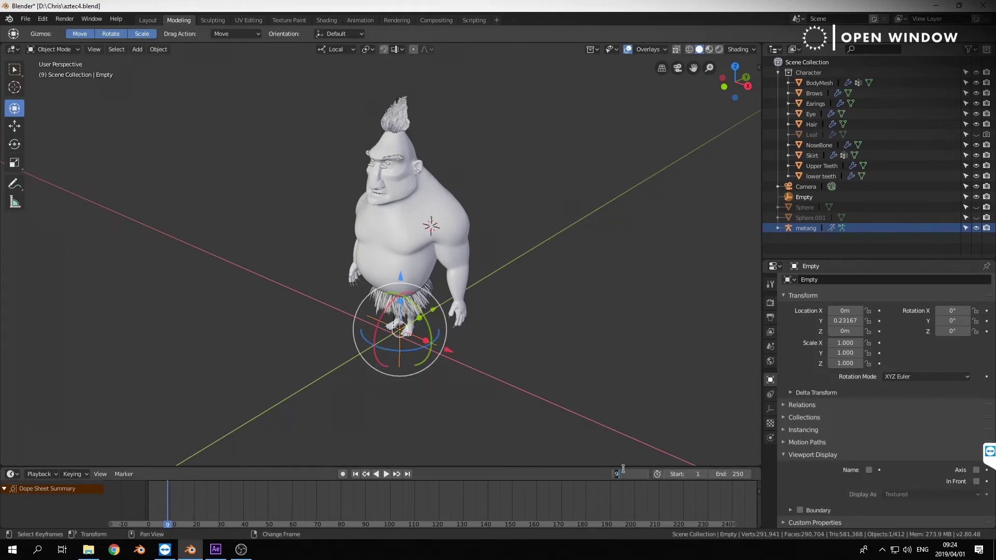
{"action": "type", "text": "1"}
{"action": "key", "text": "Return"}
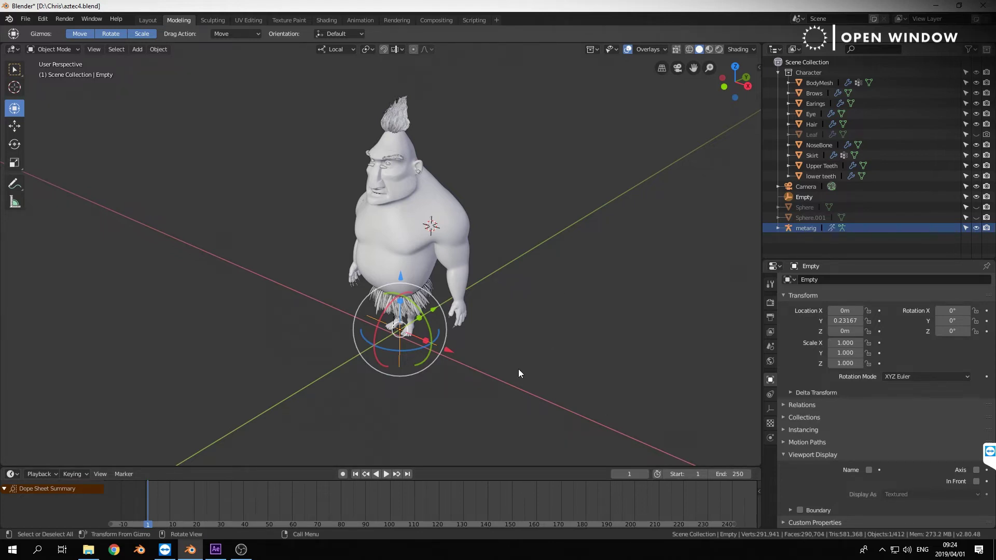
{"action": "key", "text": "i"}
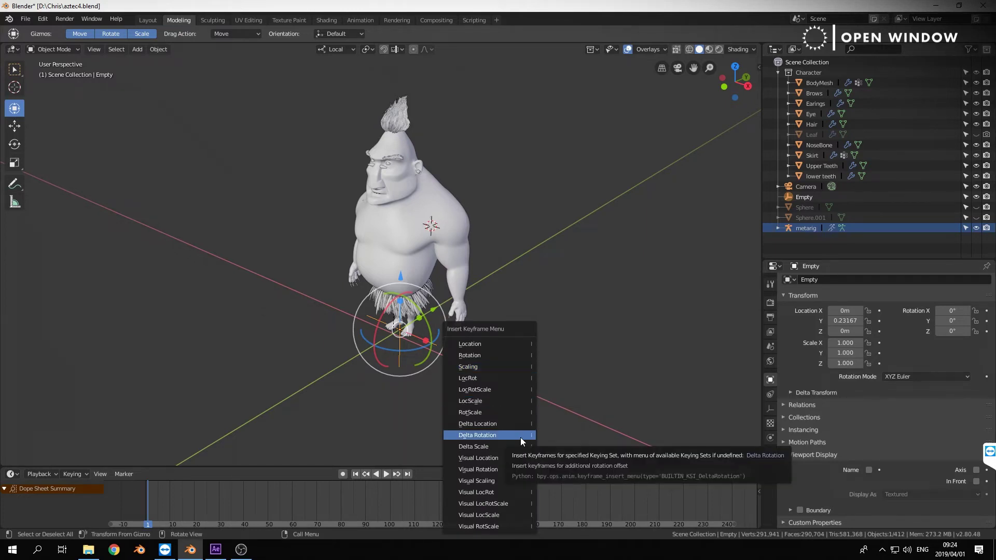
{"action": "left_click", "coordinate": [497, 356]}
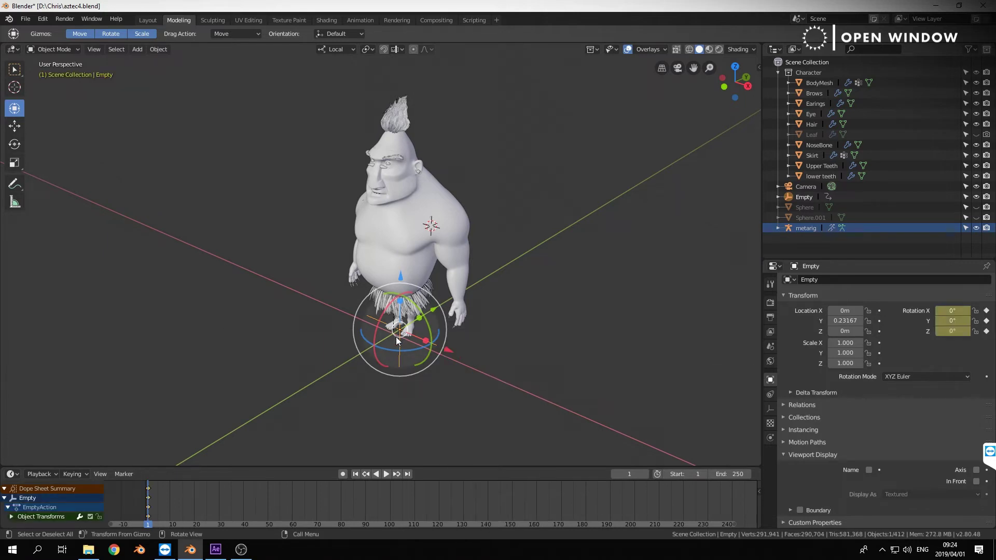
At frame 100, rotate the empty -360° around Z and insert a Rotation keyframe.
{"action": "key", "text": "space"}
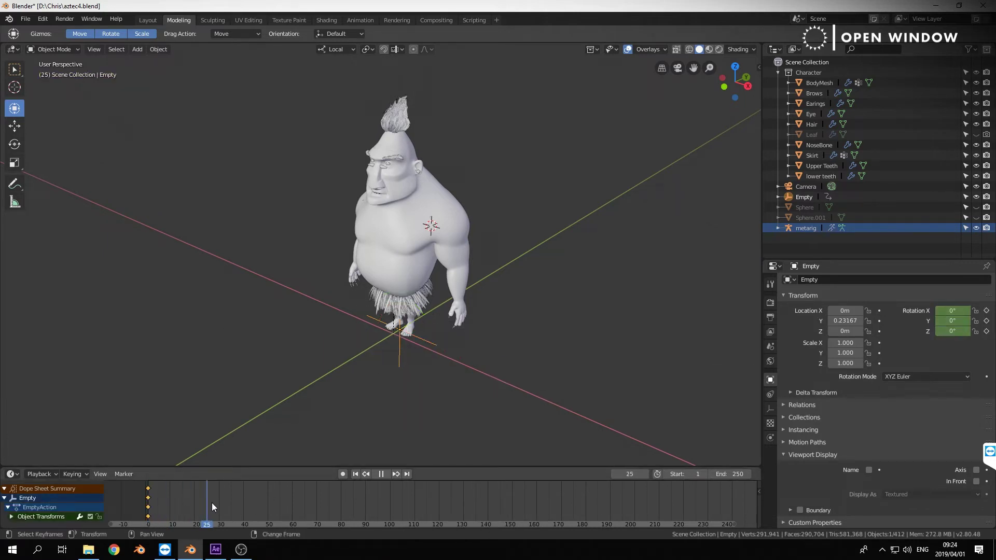
{"action": "key", "text": "space"}
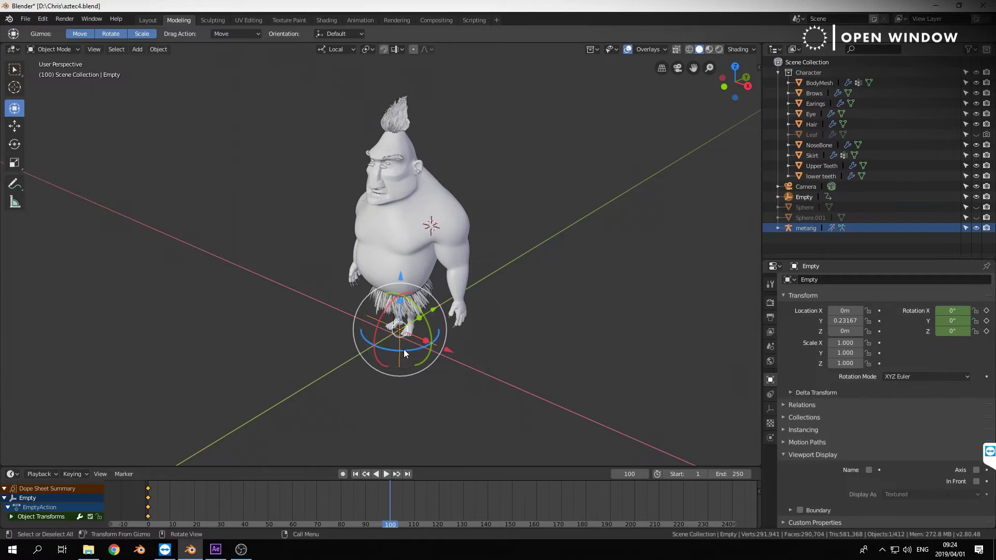
{"action": "key", "text": "n"}
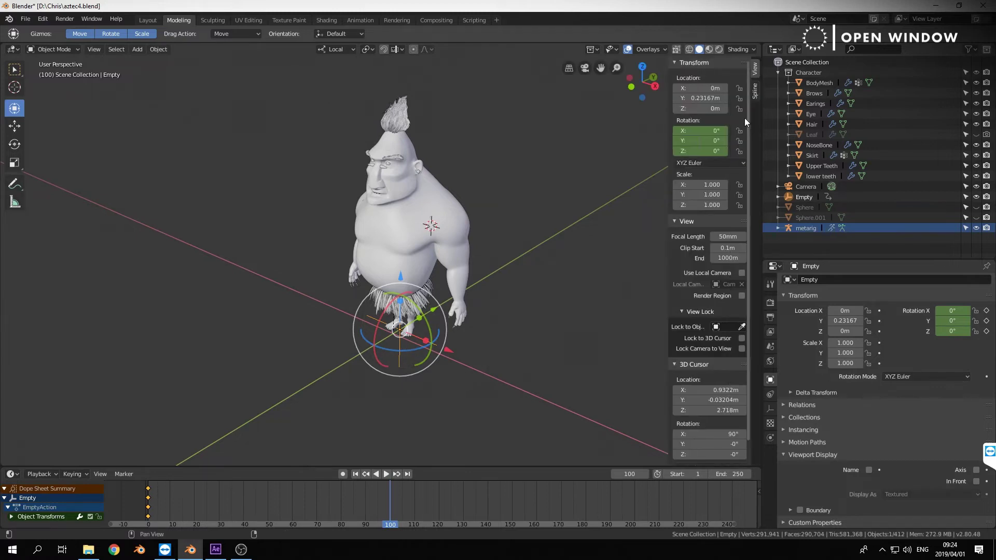
{"action": "left_click_drag", "start_coordinate": [426, 347], "coordinate": [484, 398]}
{"action": "key", "text": "i"}
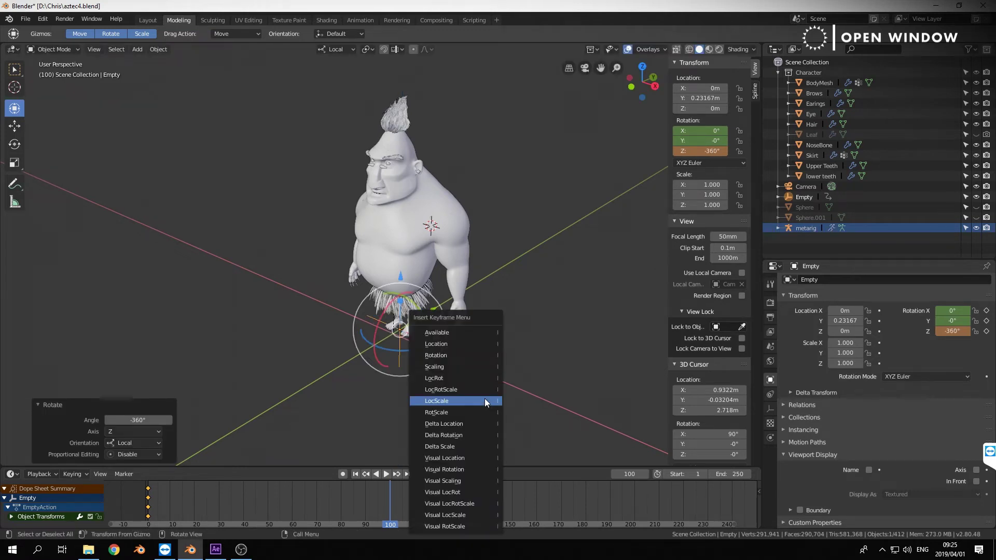
{"action": "left_click", "coordinate": [466, 356]}
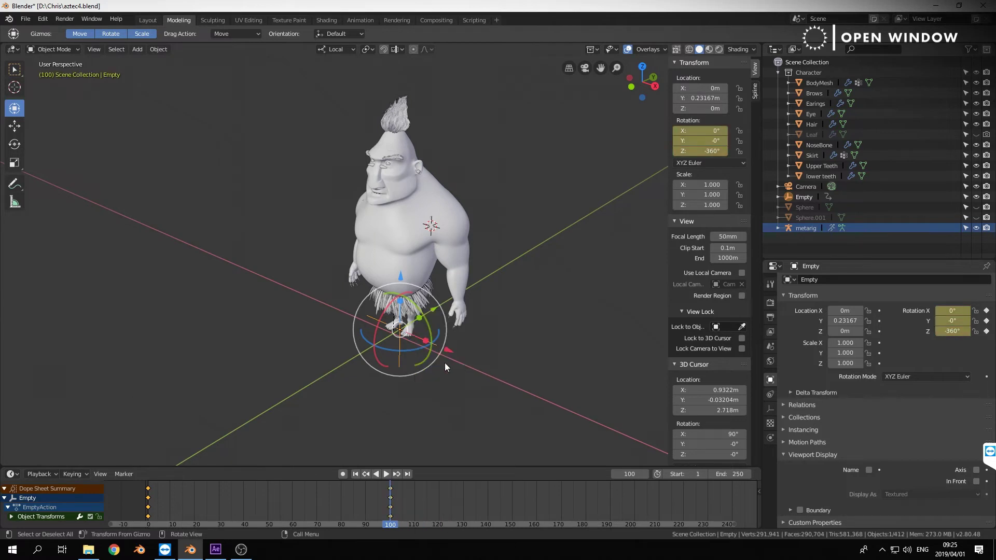
Set the animation's end frame to 100, fit the timeline to that range, and scrub through the empty's rotation.
{"action": "right_click_drag", "start_coordinate": [151, 502], "coordinate": [328, 511]}
{"action": "left_click", "coordinate": [725, 473]}
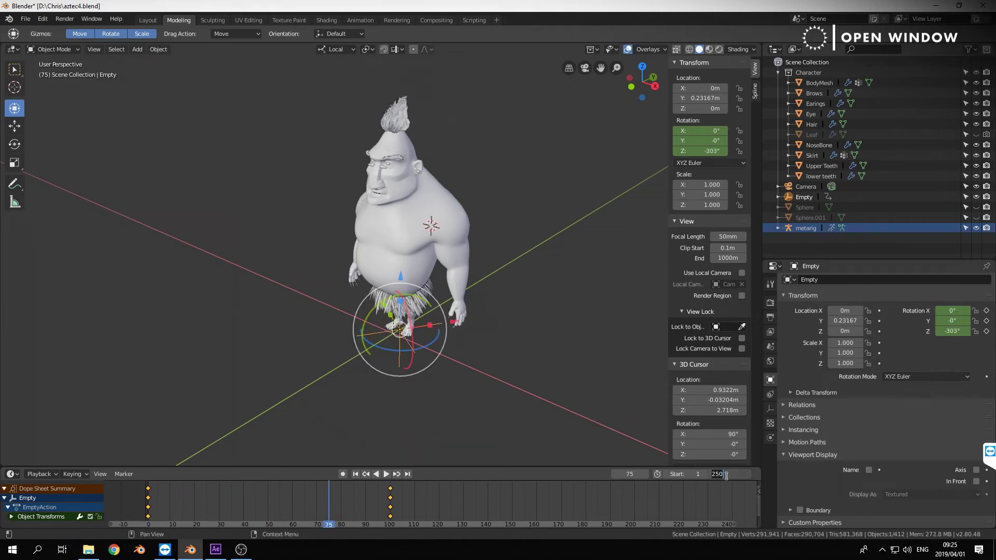
{"action": "type", "text": "100"}
{"action": "key", "text": "Return"}
{"action": "scroll", "coordinate": [350, 513], "scroll_direction": "up", "scroll_amount": 2}
{"action": "key", "text": "Home"}
{"action": "right_click_drag", "start_coordinate": [203, 503], "coordinate": [597, 495]}
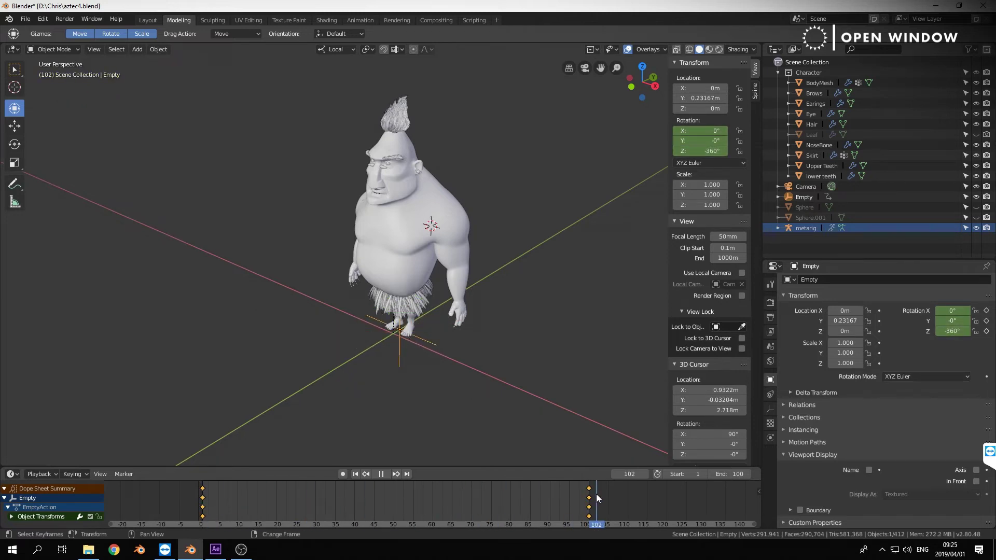
{"action": "key", "text": "Escape"}
Deselect the empty, select the metarig, and test-move it twice to check which parts follow, cancelling both moves.
{"action": "left_click", "coordinate": [255, 343]}
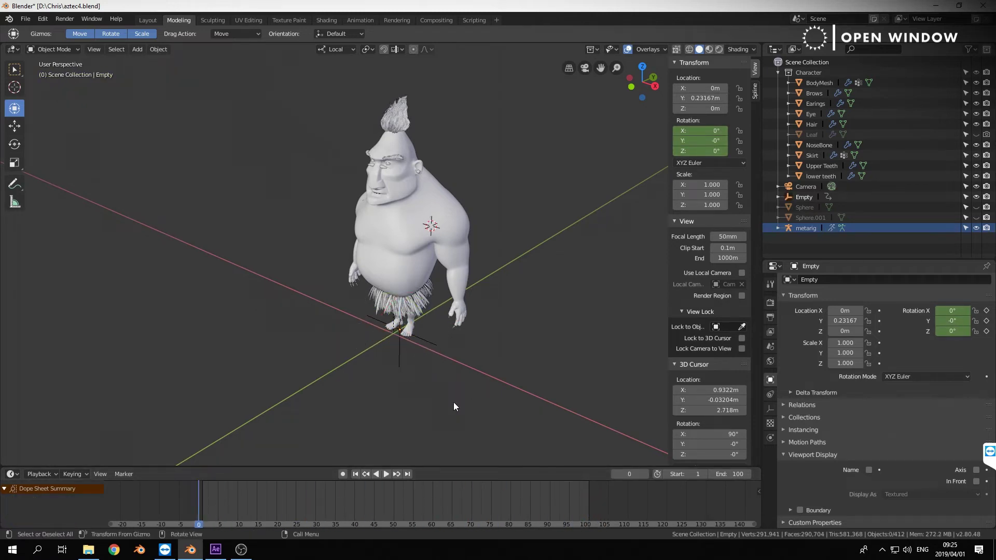
{"action": "scroll", "coordinate": [498, 322], "scroll_direction": "up", "scroll_amount": 2}
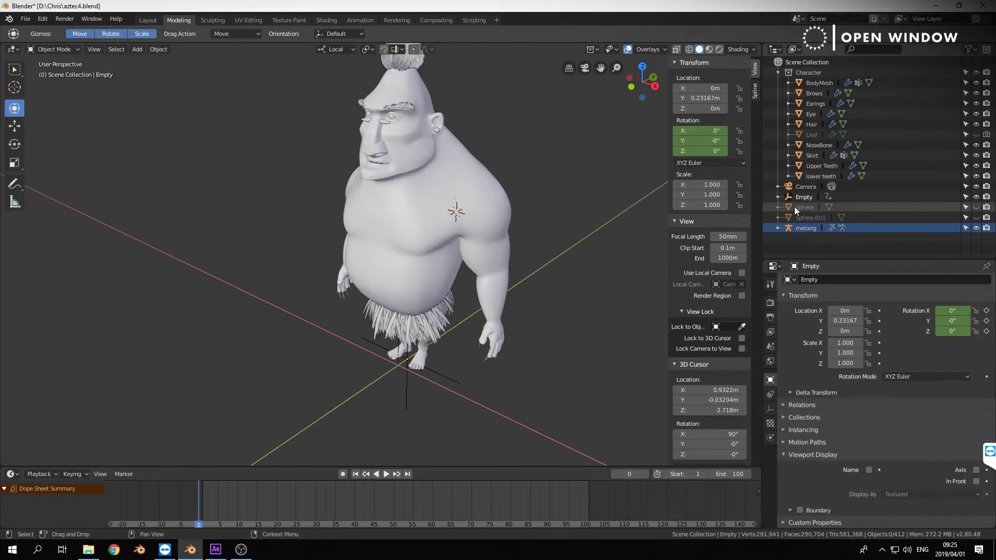
{"action": "left_click", "coordinate": [807, 229]}
{"action": "key", "text": "g"}
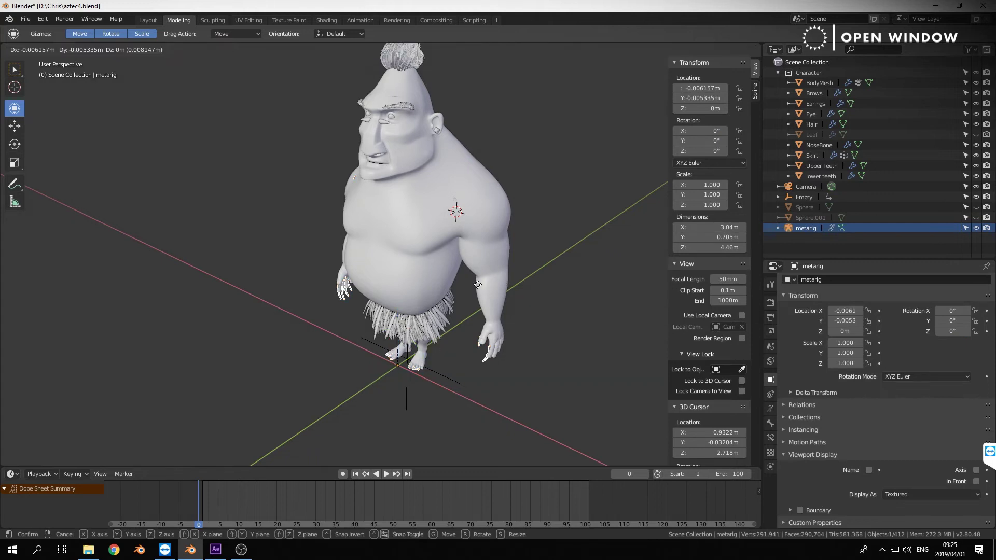
{"action": "right_click", "coordinate": [478, 286]}
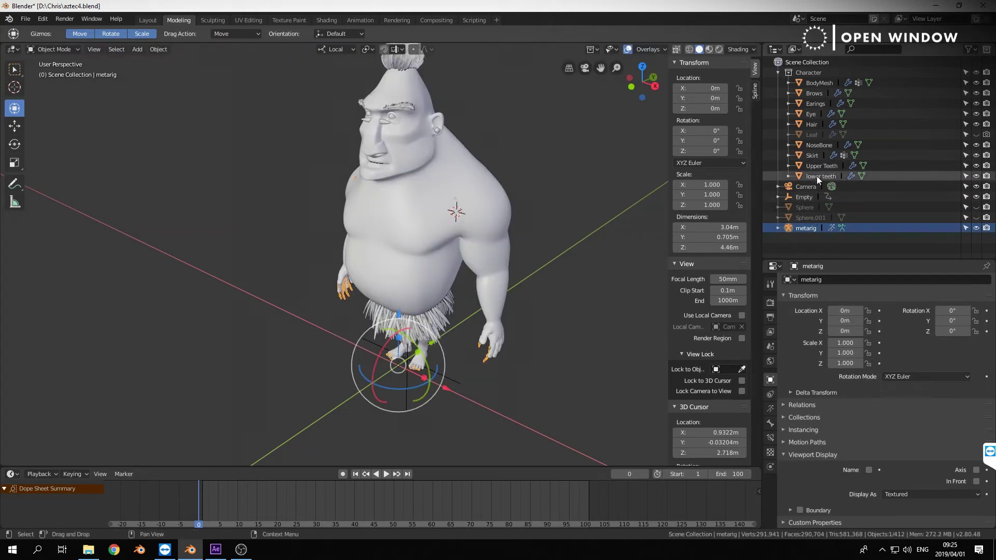
{"action": "key", "text": "g"}
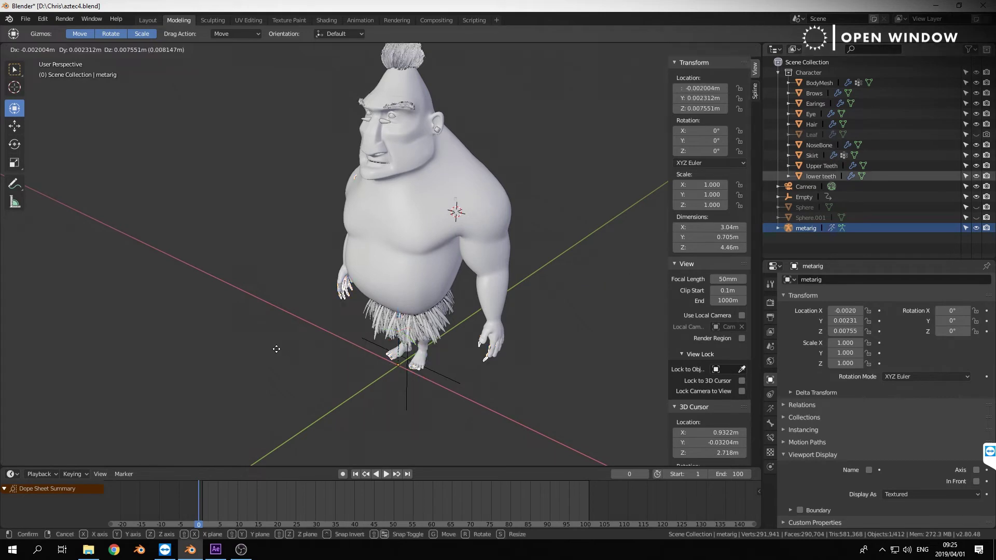
{"action": "right_click", "coordinate": [323, 385]}
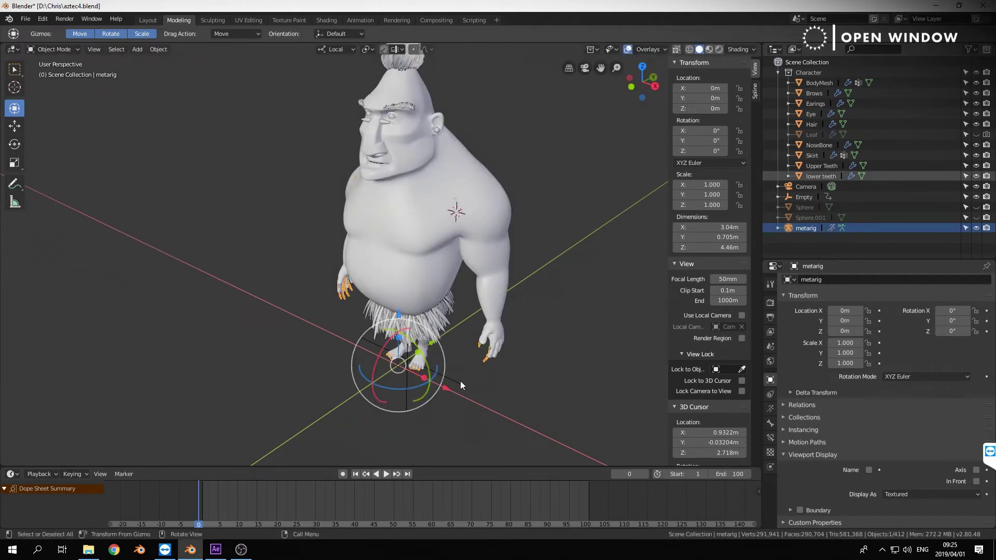
Parent the metarig and the skirt to the empty with Object (Keep Transform), and clear the selection.
{"action": "left_click", "coordinate": [449, 311]}
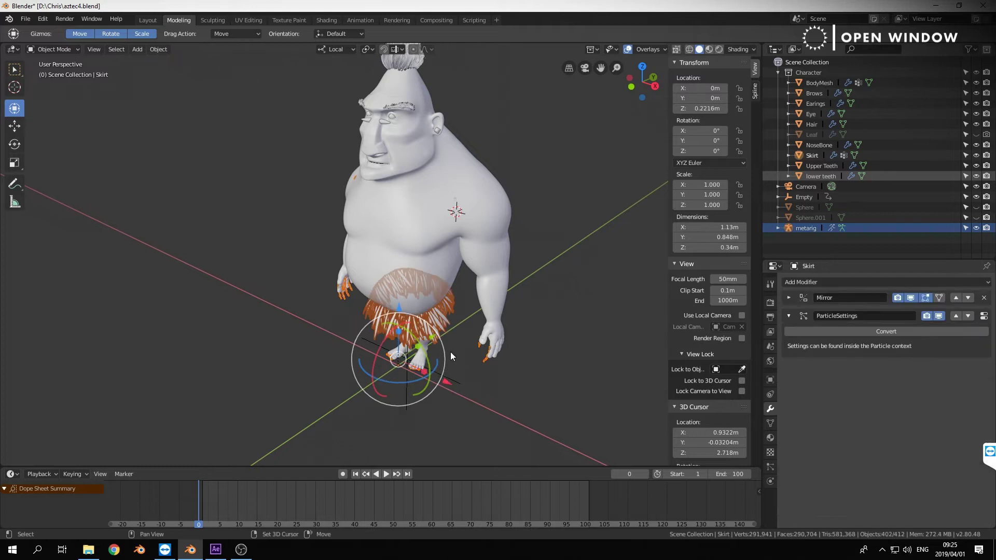
{"action": "left_click", "coordinate": [459, 383]}
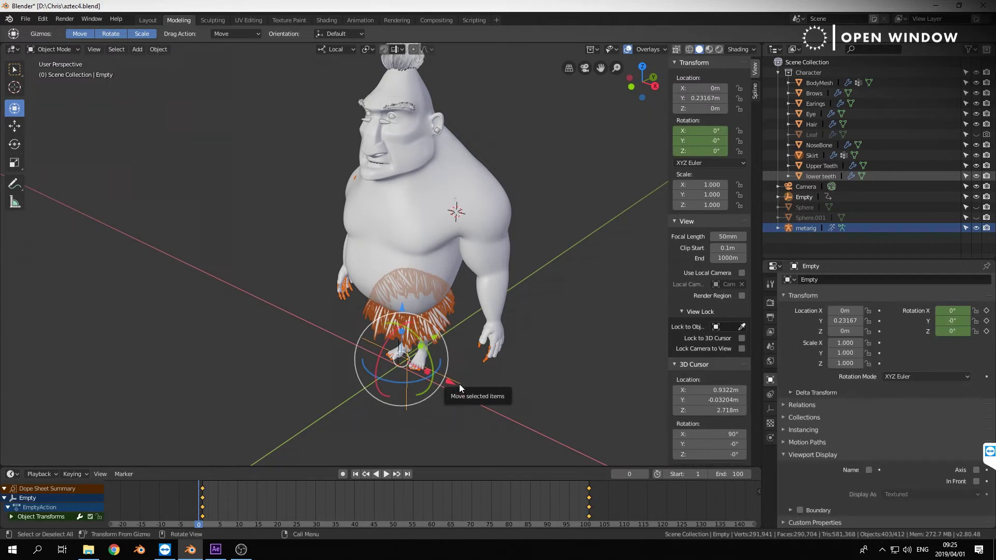
{"action": "key", "text": "ctrl+p"}
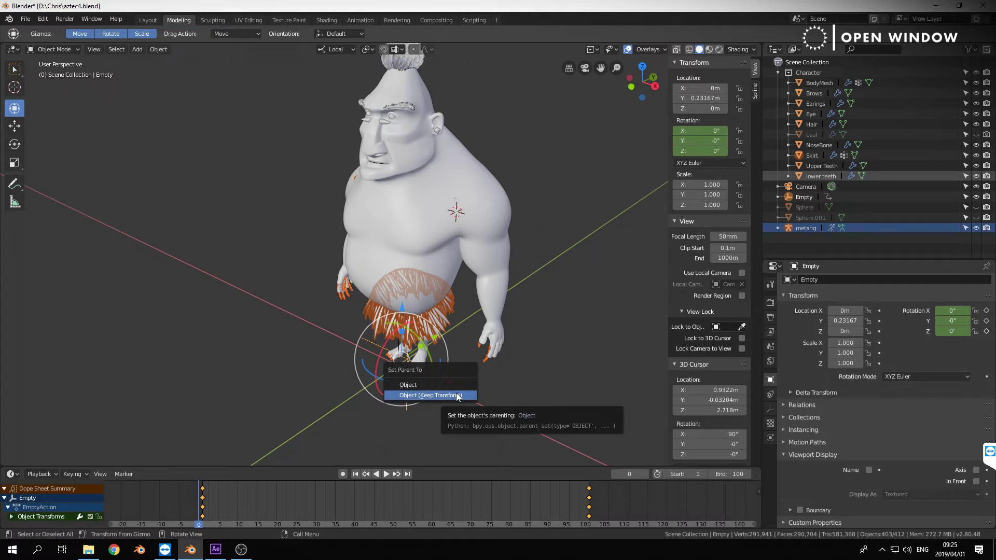
{"action": "left_click", "coordinate": [430, 395]}
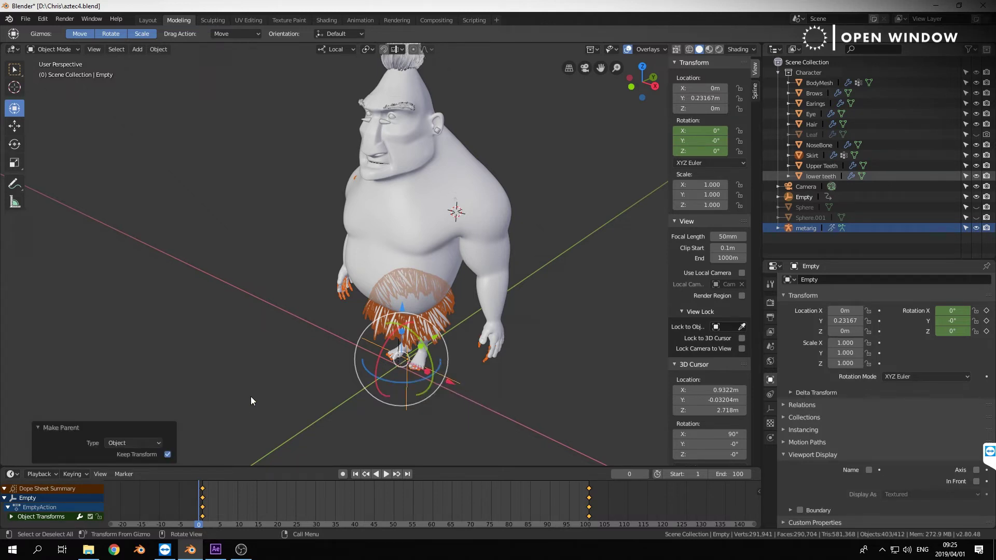
{"action": "key", "text": "a"}
{"action": "left_click", "coordinate": [299, 356]}
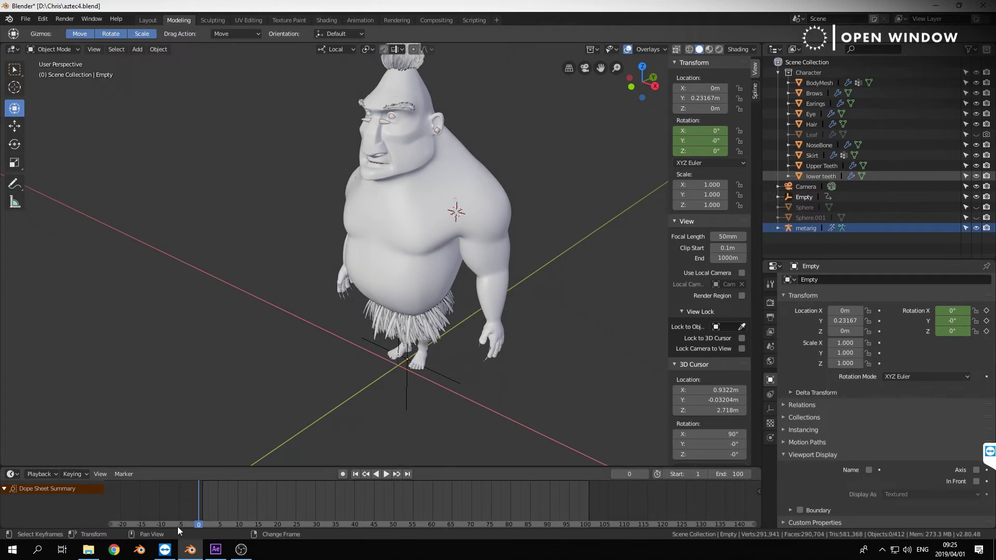
Play the turntable in the perspective view, and replay it through the scene camera to check the framing.
{"action": "key", "text": "space"}
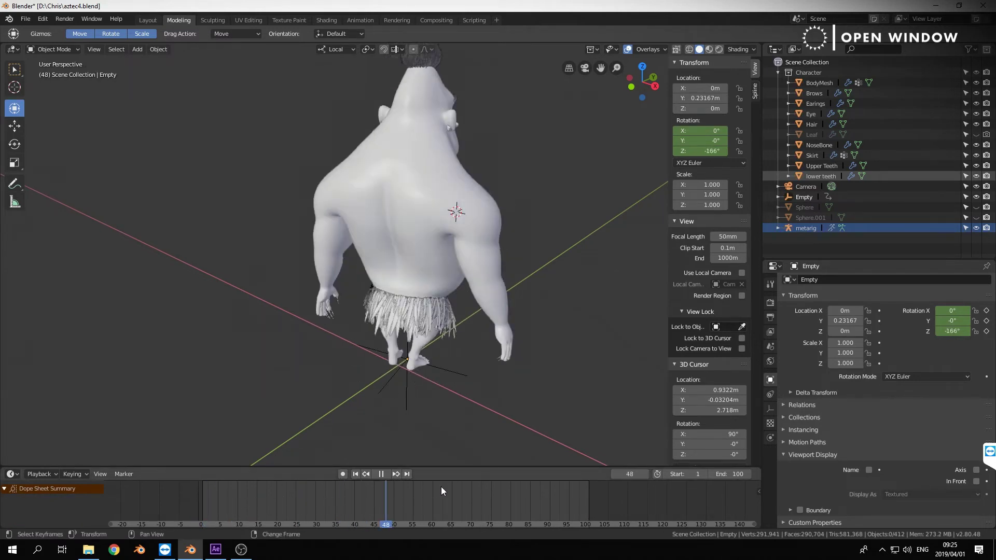
{"action": "key", "text": "space"}
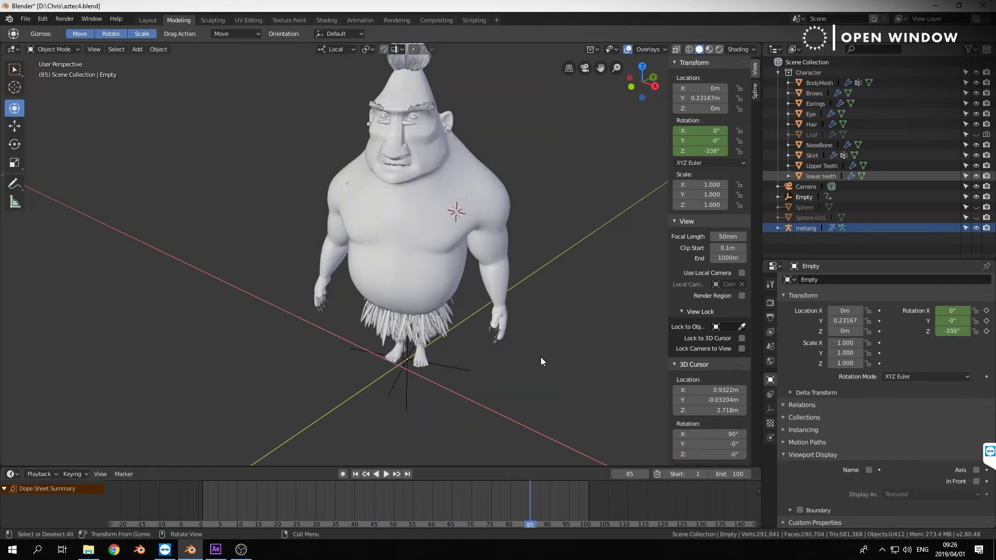
{"action": "scroll", "coordinate": [539, 363], "scroll_direction": "down", "scroll_amount": 6}
{"action": "middle_click_drag", "start_coordinate": [538, 381], "coordinate": [482, 374]}
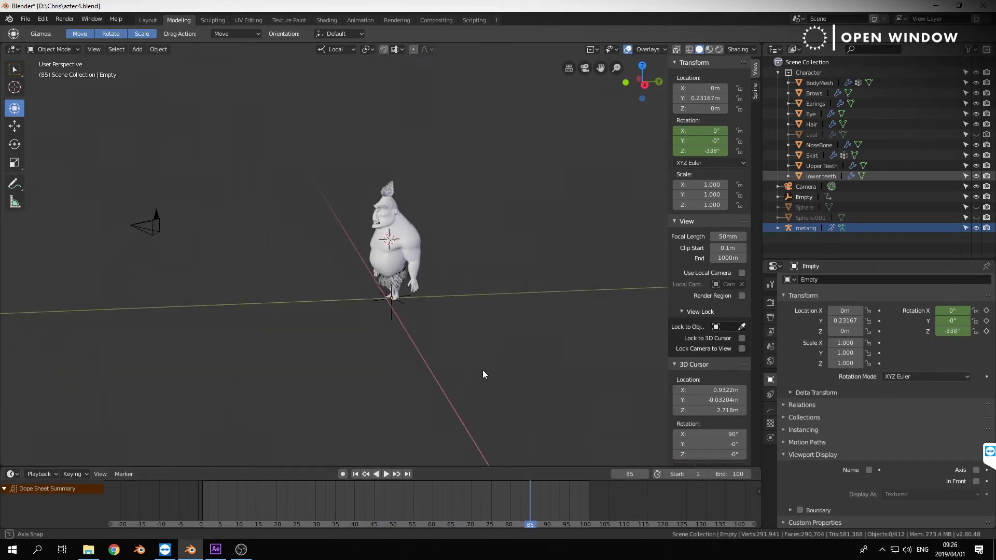
{"action": "left_click", "coordinate": [157, 217]}
{"action": "key", "text": "KP_0"}
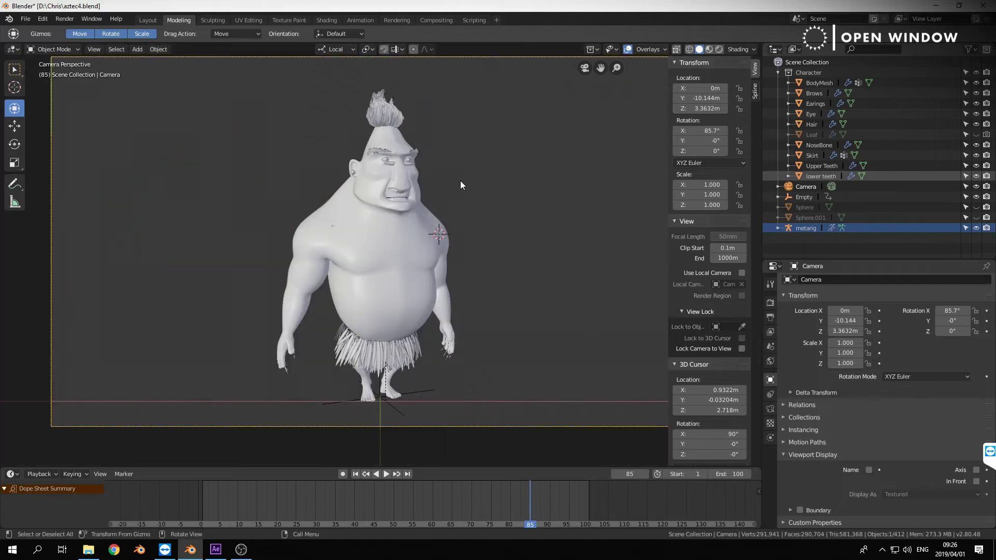
{"action": "scroll", "coordinate": [460, 186], "scroll_direction": "down", "scroll_amount": 2}
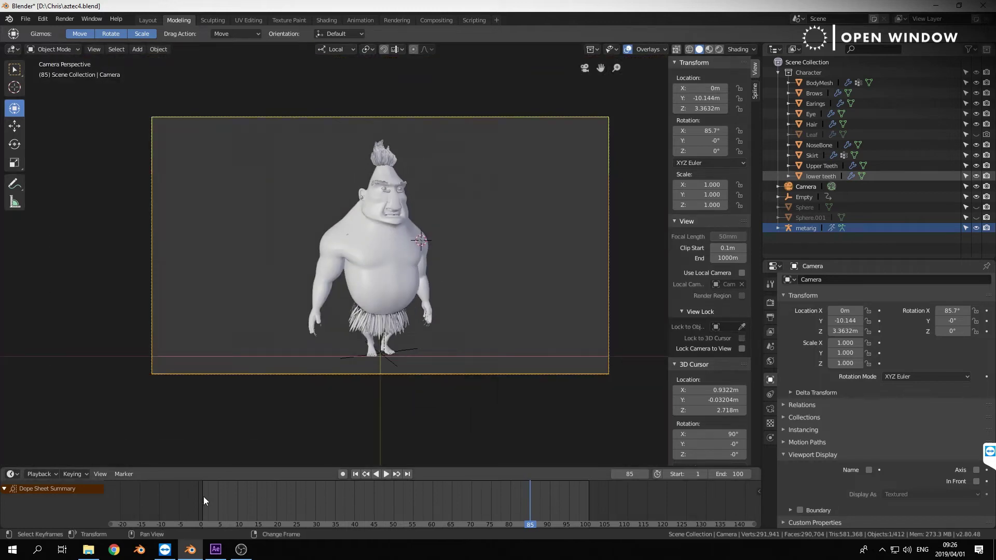
{"action": "right_click", "coordinate": [204, 496]}
{"action": "key", "text": "space"}
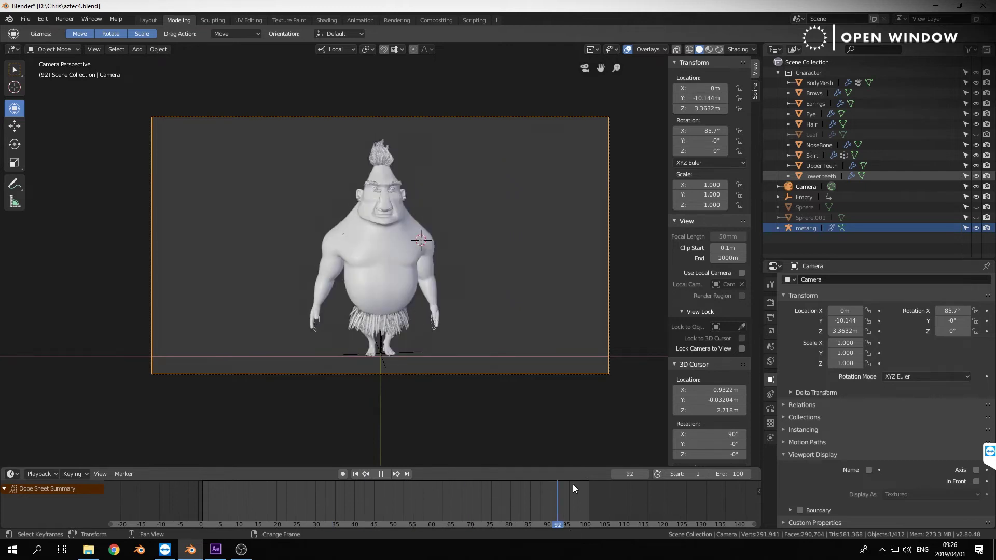
{"action": "key", "text": "space"}
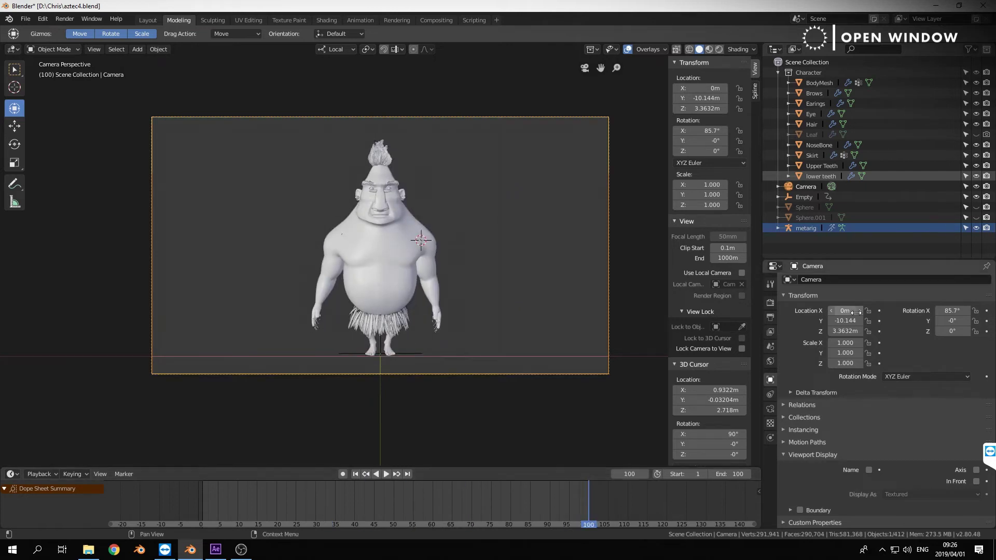
Enable Simplify in the render settings and set the viewport's Max Subdivision and Child Particles to 0.
{"action": "left_click", "coordinate": [771, 318]}
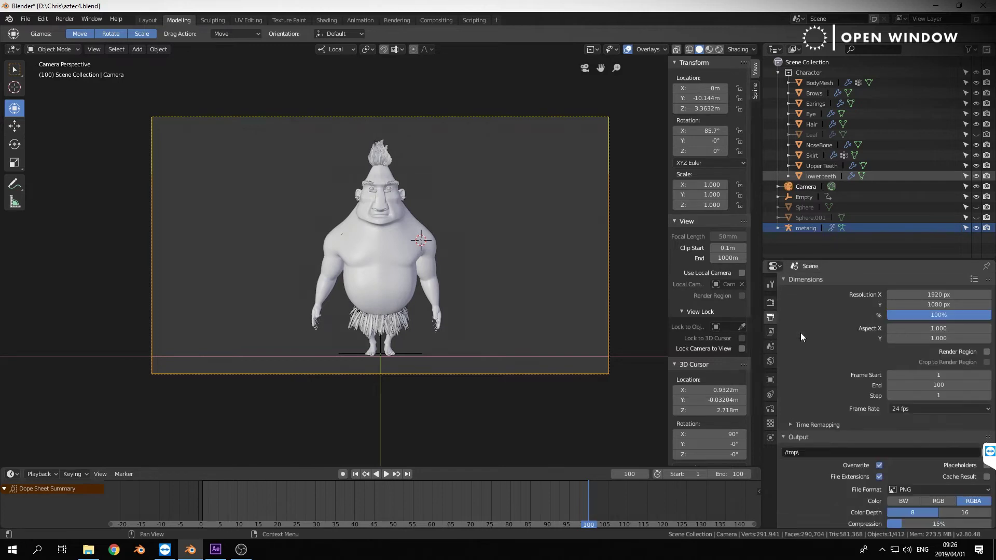
{"action": "left_click", "coordinate": [771, 303]}
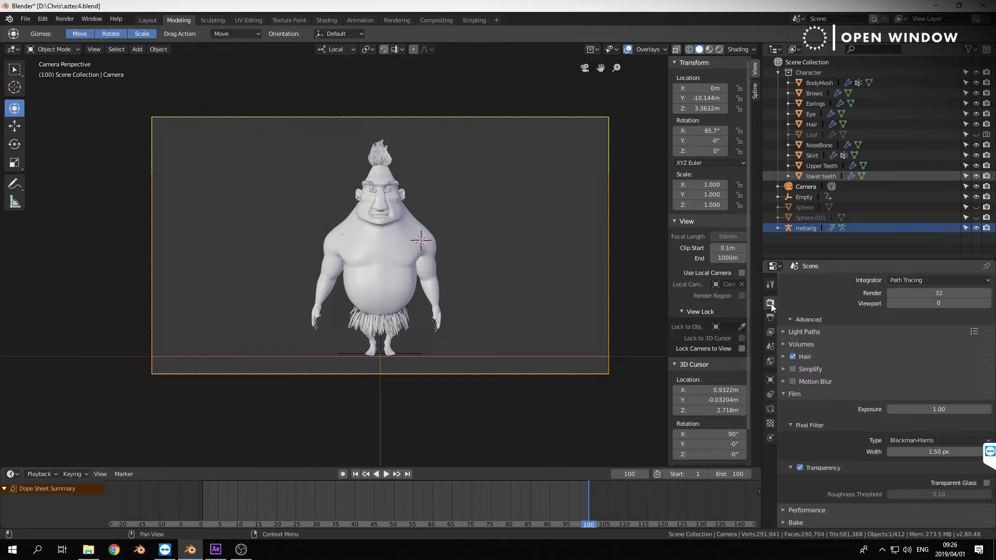
{"action": "left_click", "coordinate": [786, 368]}
{"action": "left_click", "coordinate": [782, 369]}
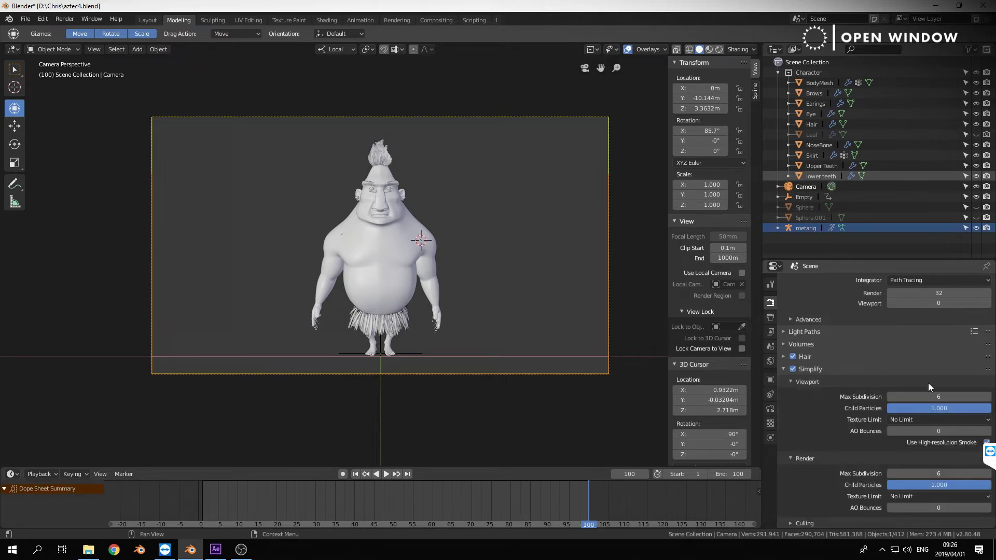
{"action": "left_click_drag", "start_coordinate": [936, 396], "coordinate": [936, 396]}
{"action": "left_click", "coordinate": [938, 409]}
{"action": "type", "text": "0"}
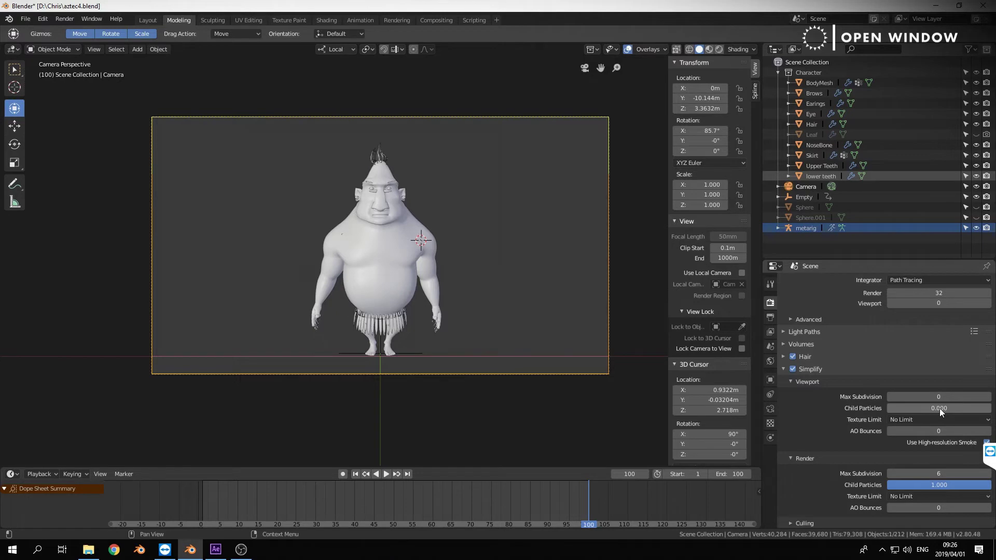
{"action": "key", "text": "Return"}
{"action": "left_click", "coordinate": [476, 326]}
Play the simplified turntable from frame 0 to check its playback speed, and stop it.
{"action": "left_click_drag", "start_coordinate": [206, 497], "coordinate": [167, 506]}
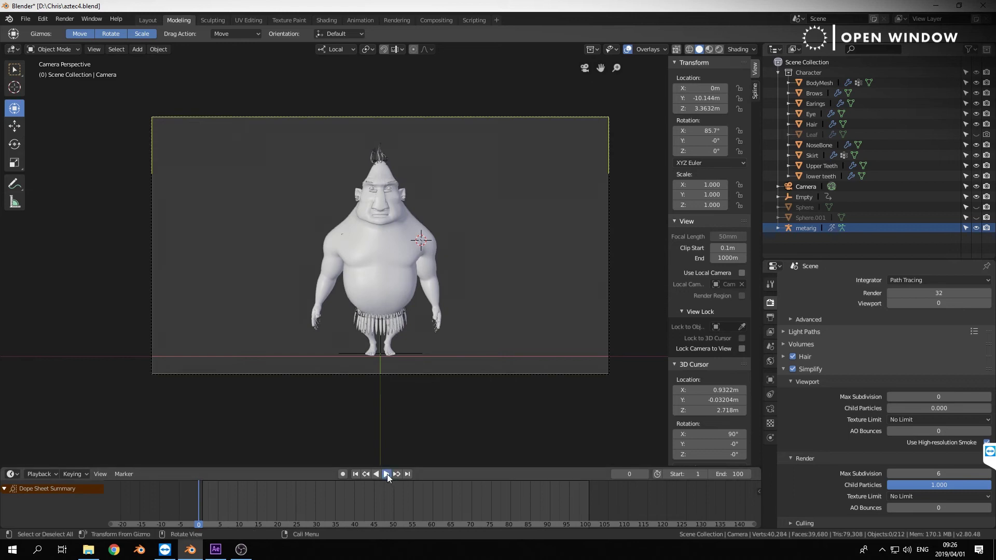
{"action": "left_click", "coordinate": [386, 474]}
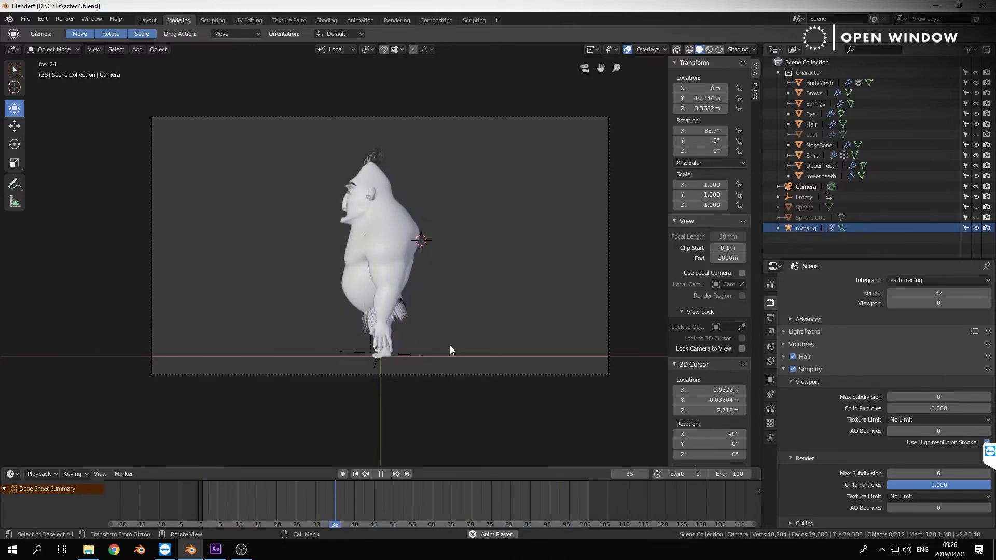
{"action": "left_click", "coordinate": [381, 474]}
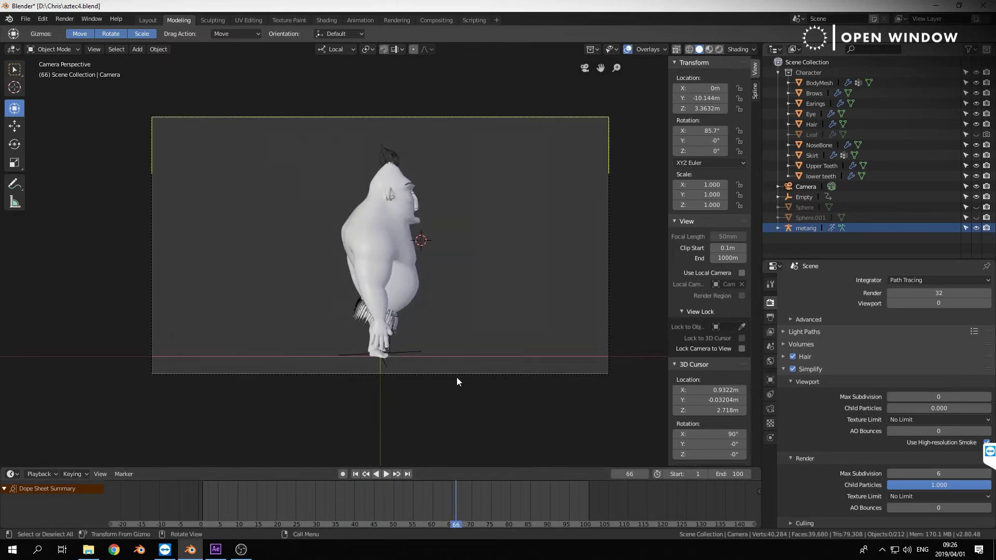
Split the 3D viewport horizontally and make the lower area a Graph Editor framing all of the empty's rotation curves.
{"action": "left_click", "coordinate": [419, 351]}
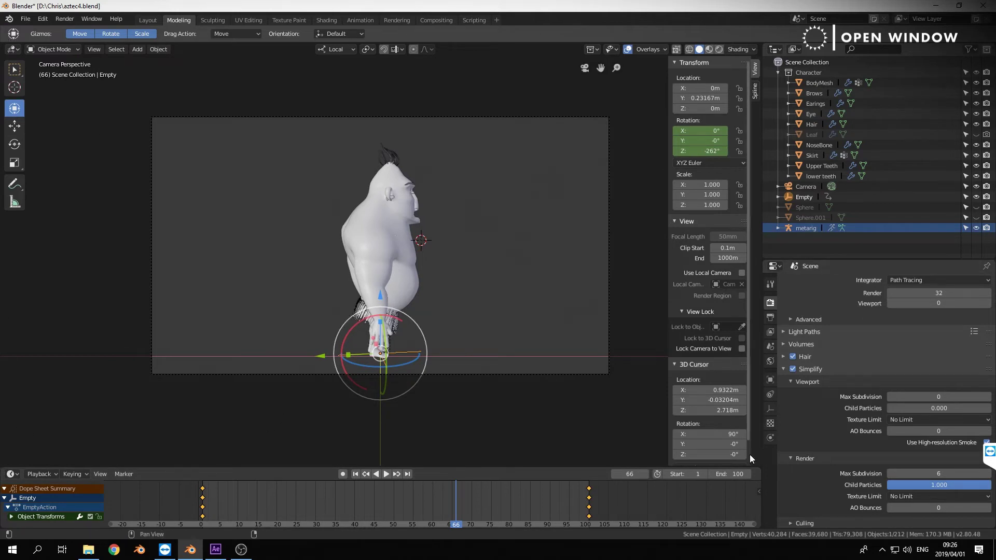
{"action": "left_click_drag", "start_coordinate": [758, 462], "coordinate": [747, 343]}
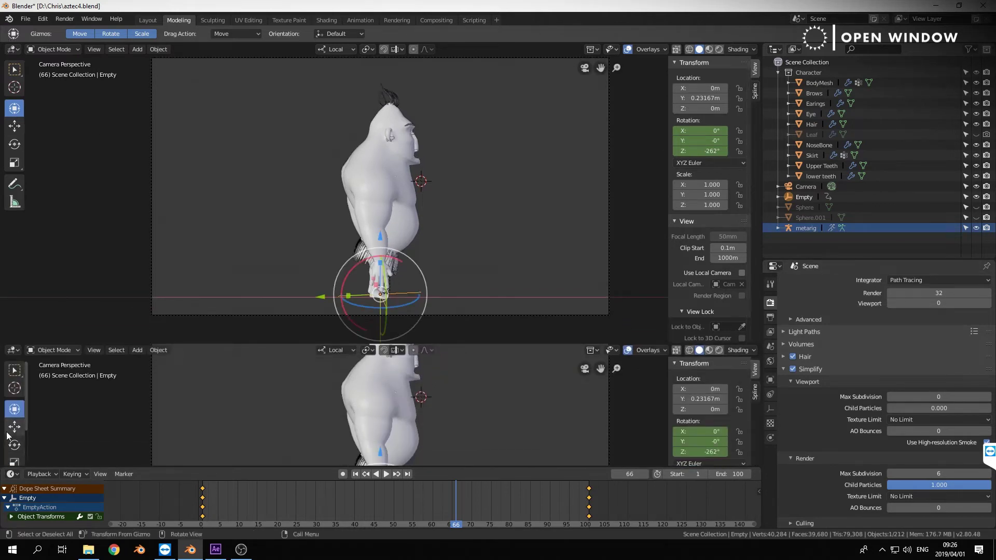
{"action": "left_click", "coordinate": [13, 350]}
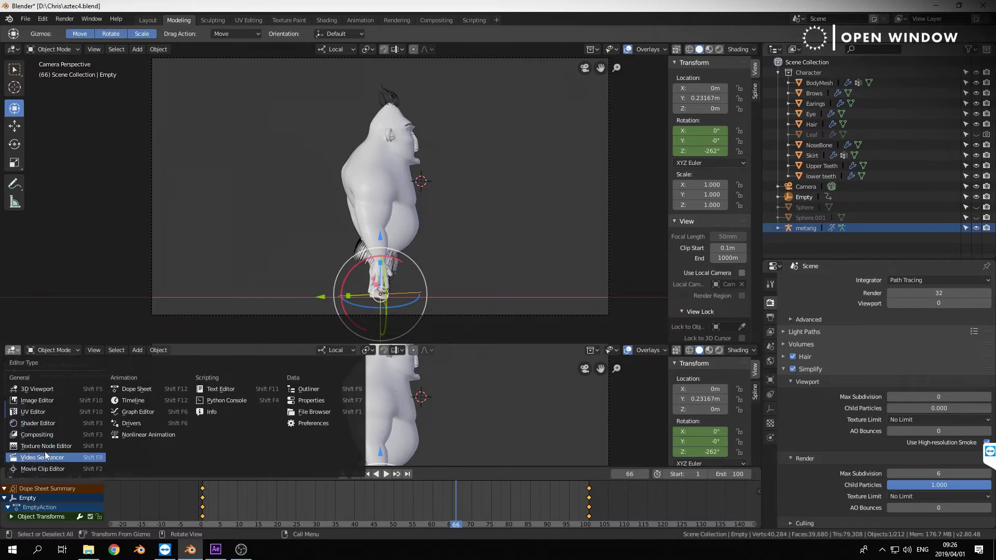
{"action": "left_click", "coordinate": [131, 411]}
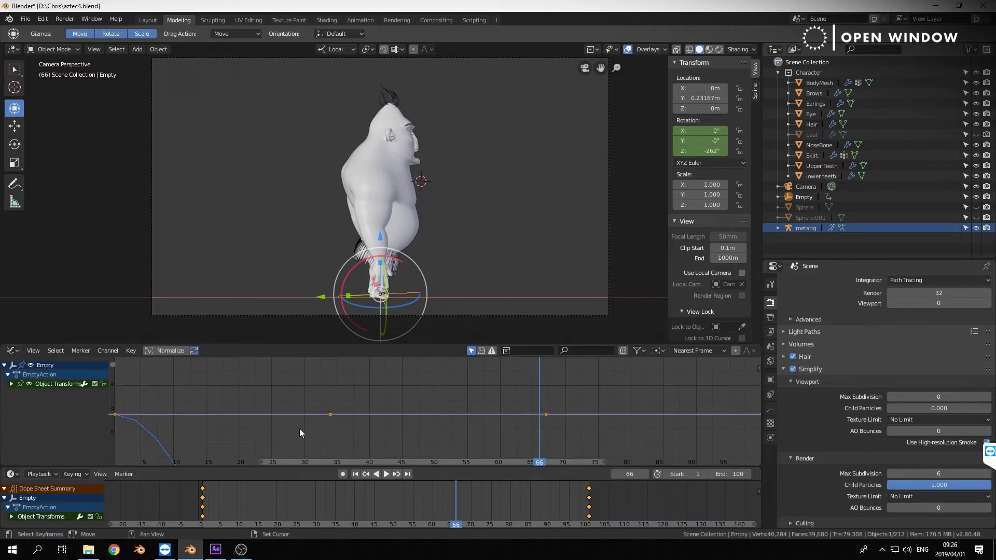
{"action": "scroll", "coordinate": [302, 428], "scroll_direction": "down", "scroll_amount": 9}
{"action": "middle_click_drag", "start_coordinate": [351, 421], "coordinate": [350, 365]}
{"action": "scroll", "coordinate": [345, 407], "scroll_direction": "down", "scroll_amount": 8}
{"action": "middle_click_drag", "start_coordinate": [401, 406], "coordinate": [373, 383], "text": "ctrl"}
{"action": "key", "text": "Home"}
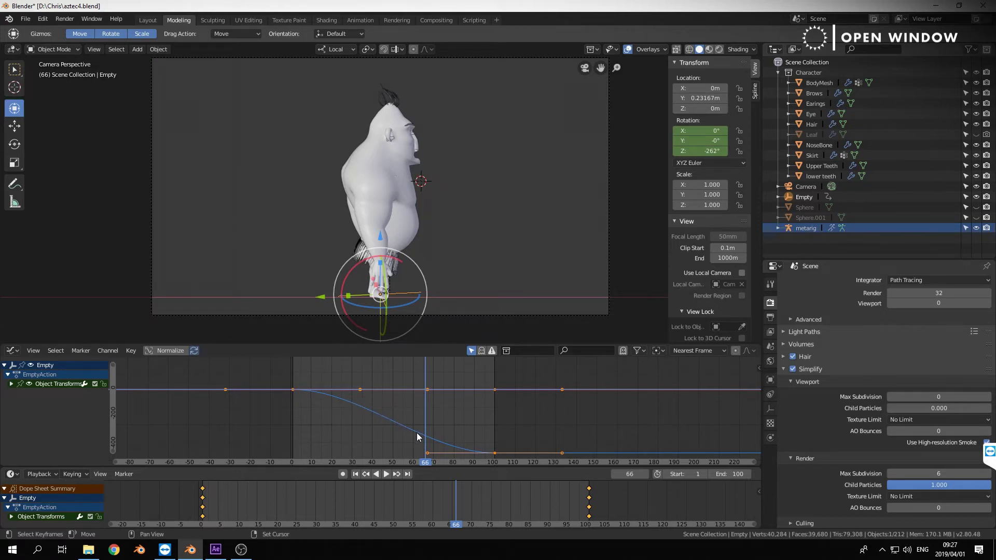
Set the interpolation mode of all the empty's rotation keyframes to Linear.
{"action": "left_click", "coordinate": [294, 389]}
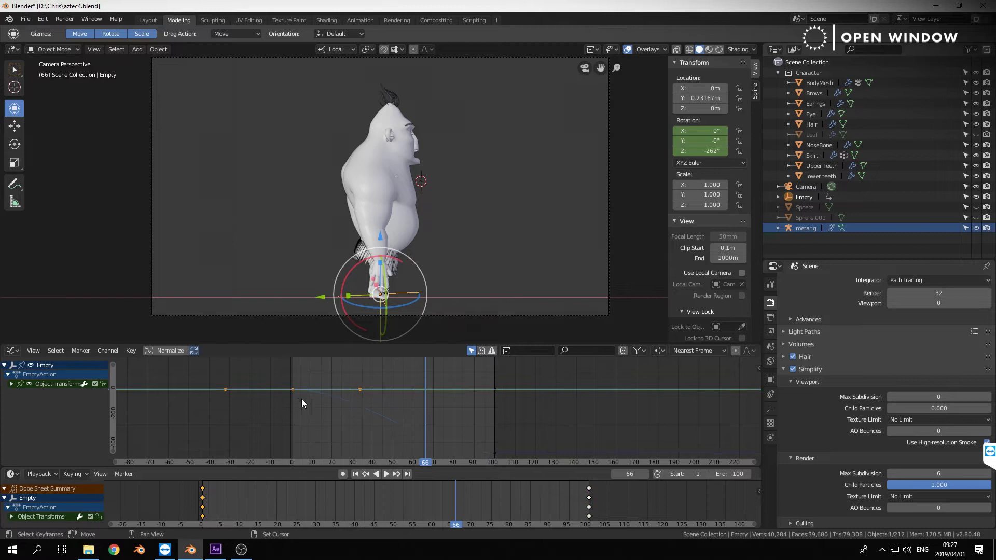
{"action": "key", "text": "a"}
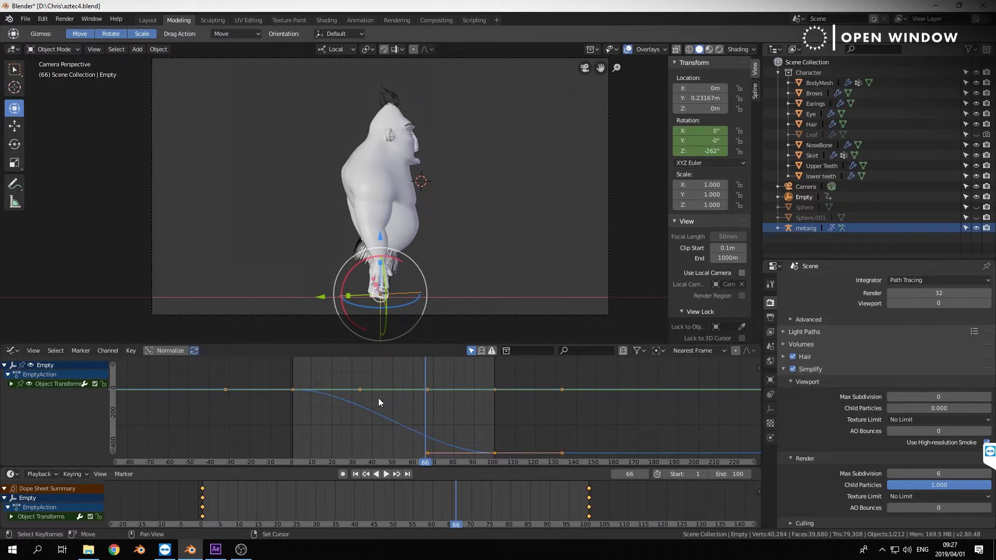
{"action": "key", "text": "t"}
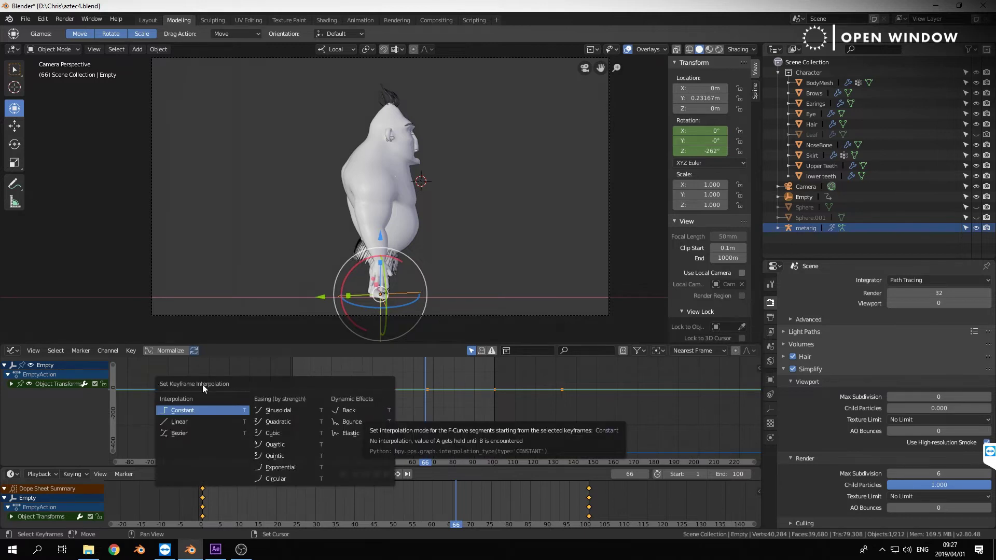
{"action": "key", "text": "Escape"}
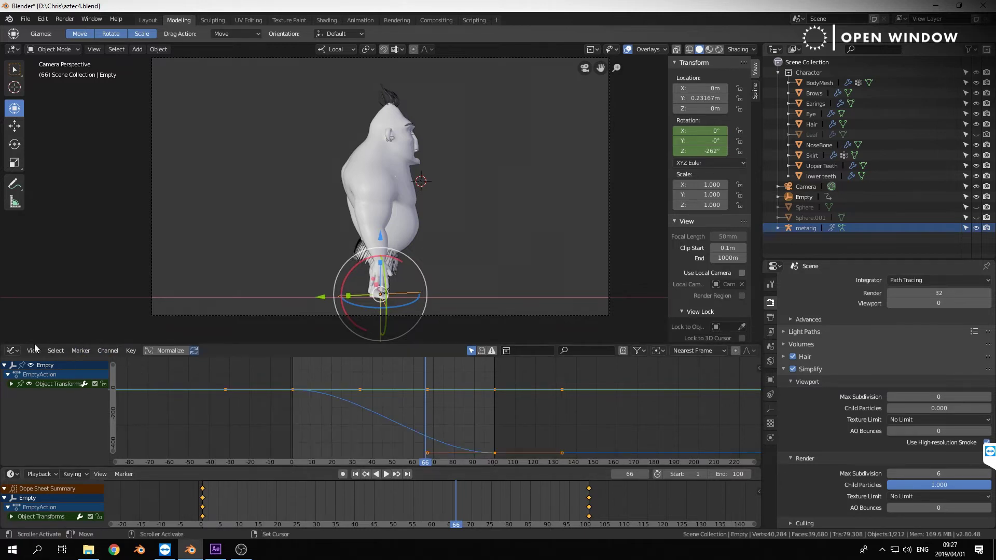
{"action": "left_click", "coordinate": [131, 351]}
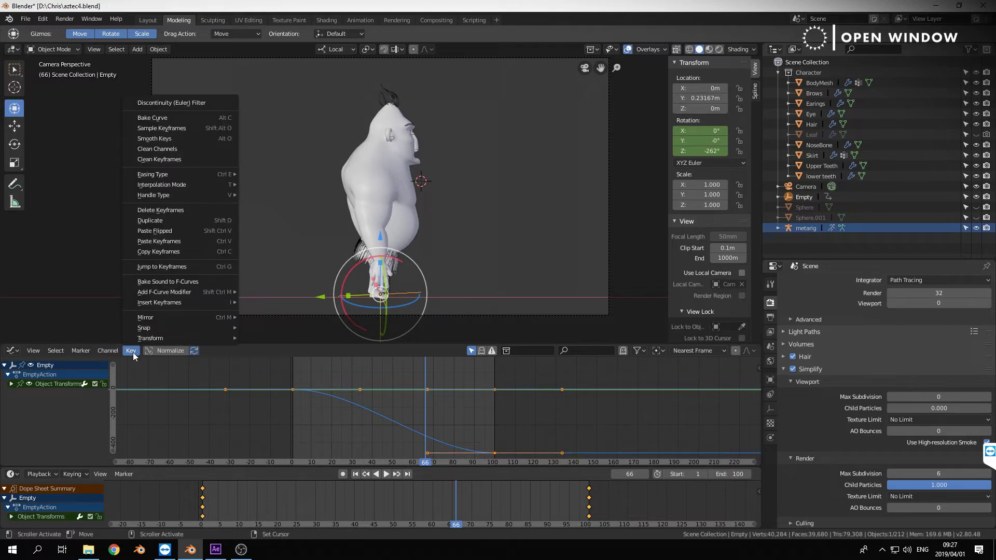
{"action": "mouse_move", "coordinate": [220, 183]}
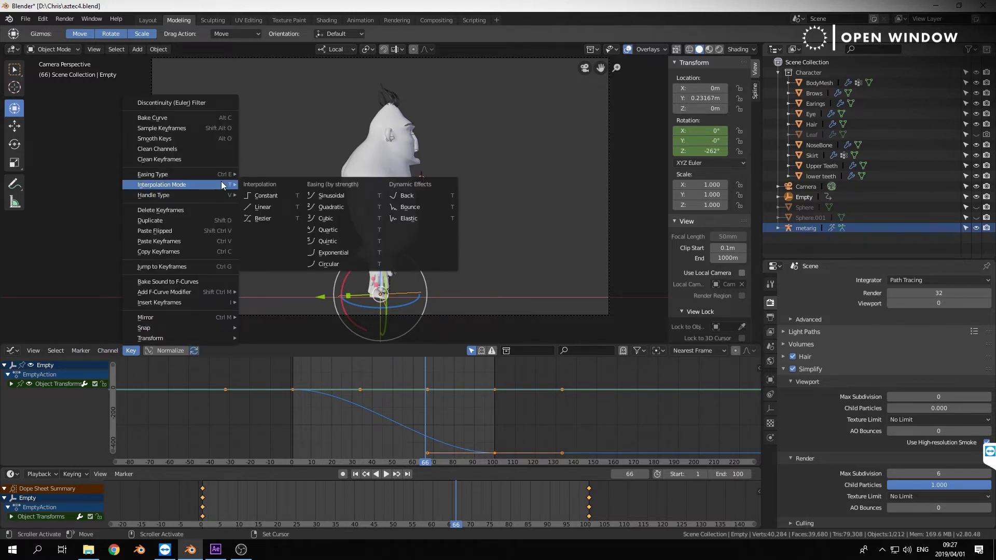
{"action": "left_click", "coordinate": [288, 210]}
Play the turntable from frame 0 to check for constant rotation speed, stop it, and return to frame 1.
{"action": "right_click_drag", "start_coordinate": [324, 434], "coordinate": [291, 427]}
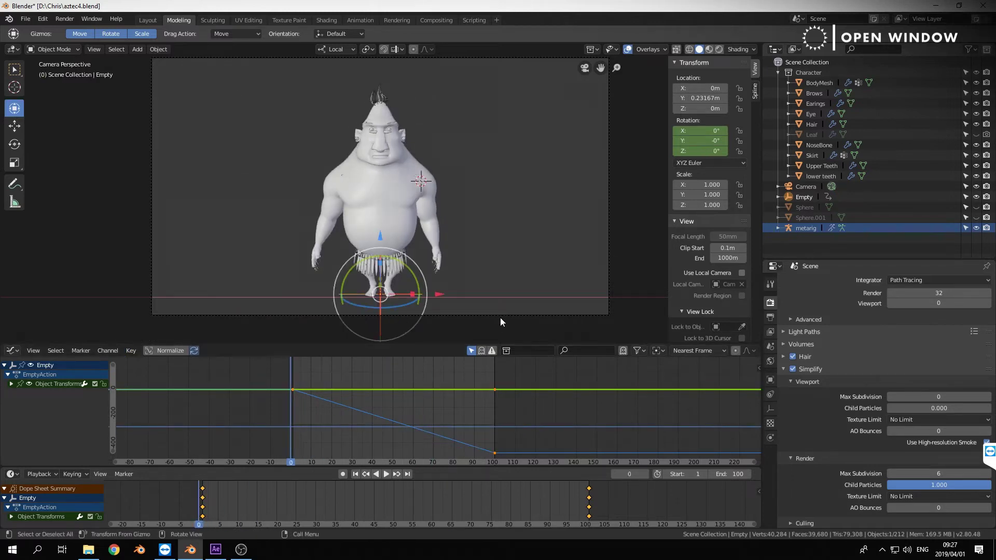
{"action": "left_click", "coordinate": [387, 474]}
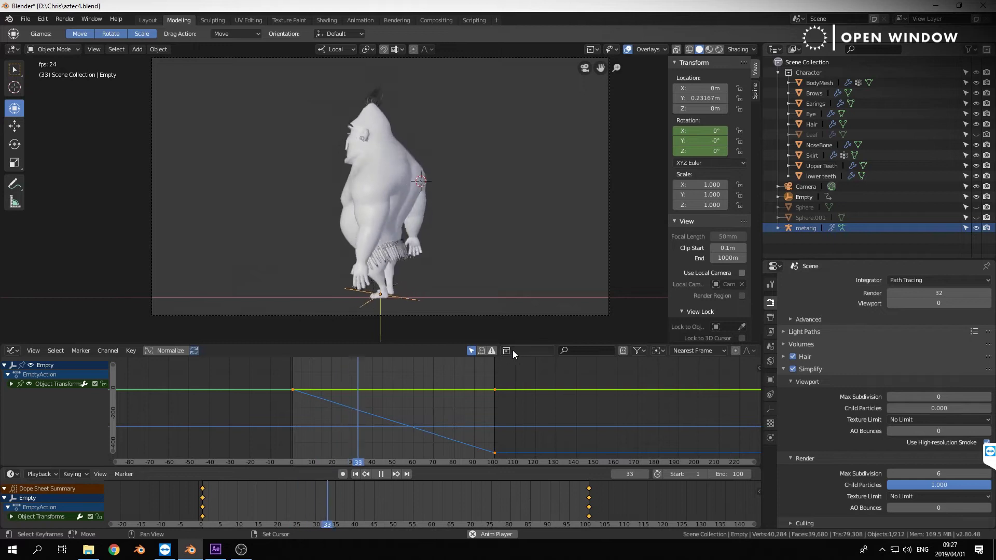
{"action": "right_click", "coordinate": [252, 501]}
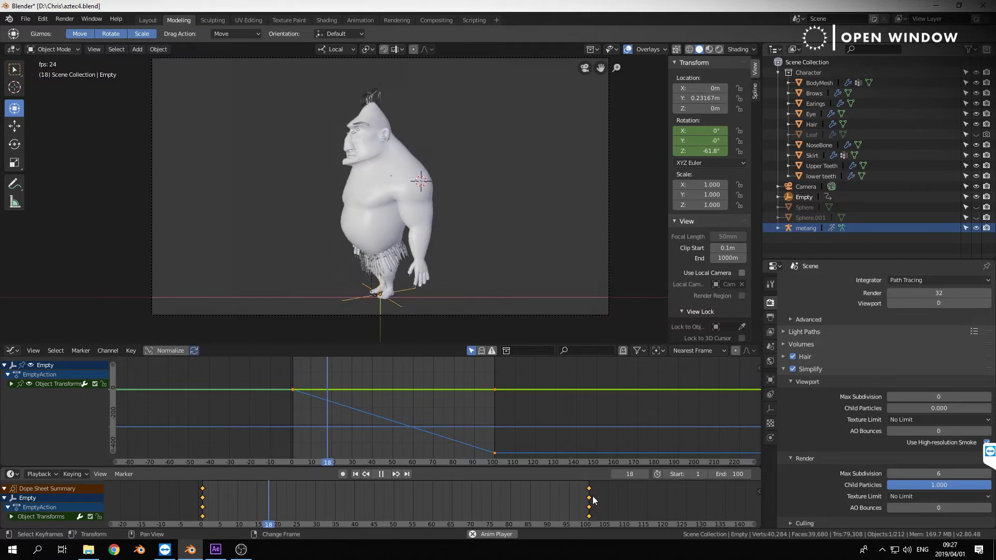
{"action": "left_click", "coordinate": [381, 474]}
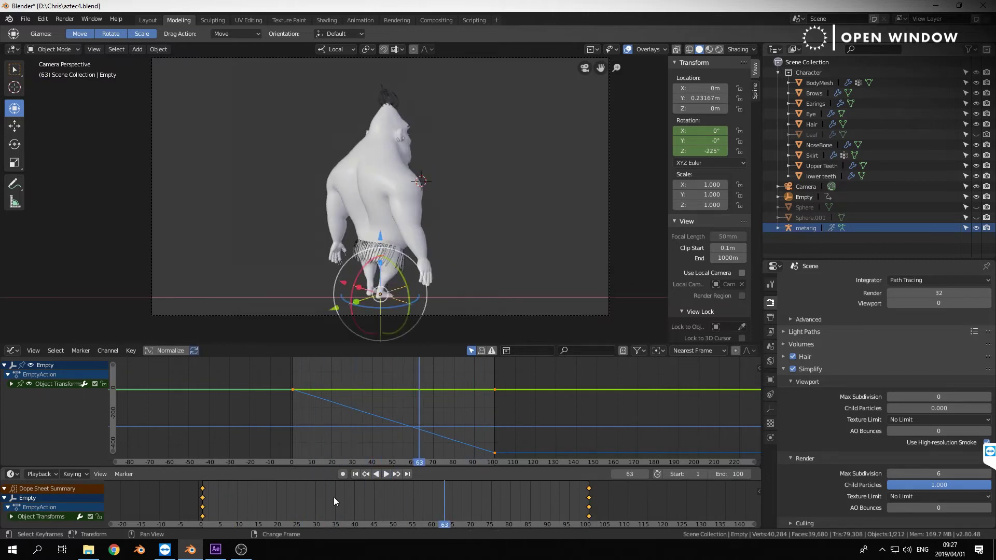
{"action": "key", "text": "shift+Left"}
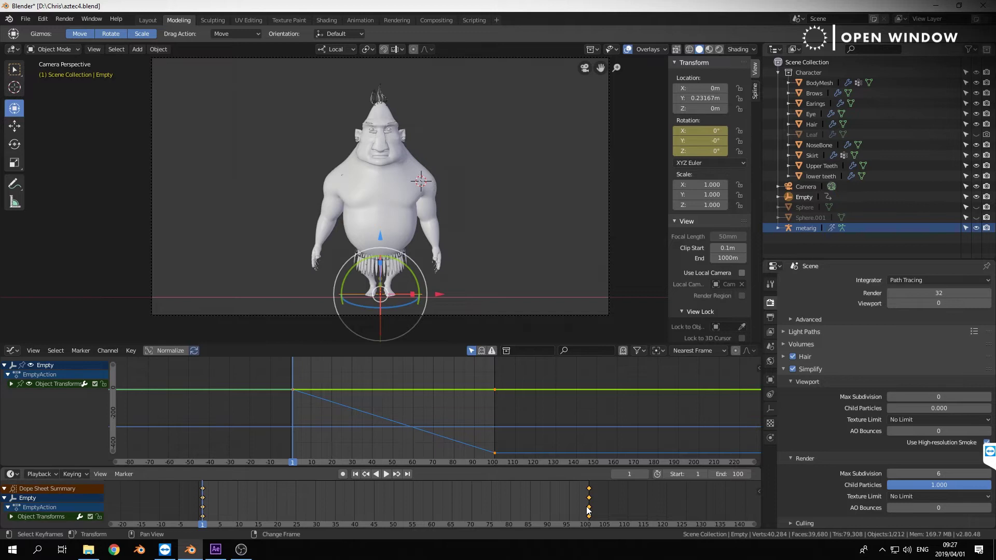
Go to frame 100, merge the Graph Editor area back into the 3D viewport, and deselect everything.
{"action": "key", "text": "shift+Right"}
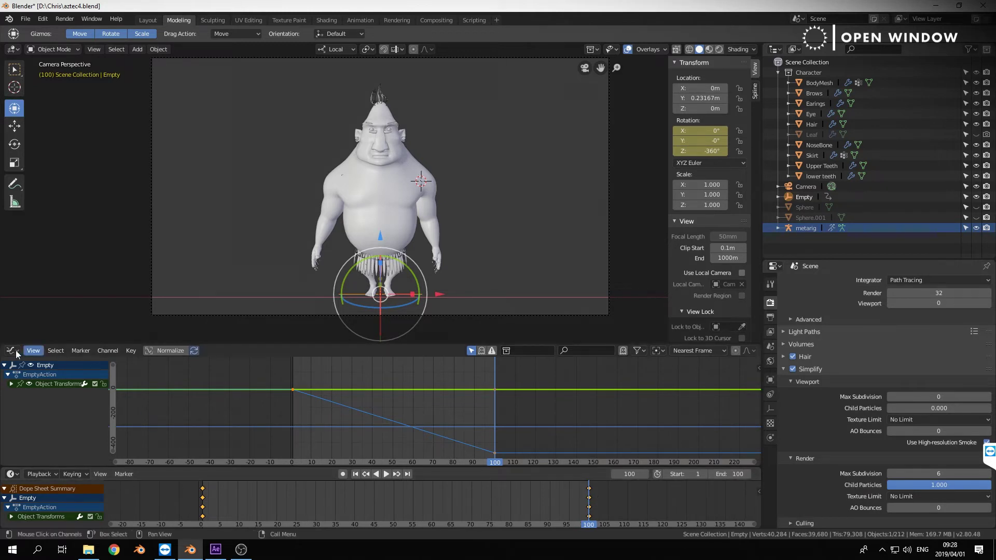
{"action": "left_click_drag", "start_coordinate": [758, 343], "coordinate": [730, 369]}
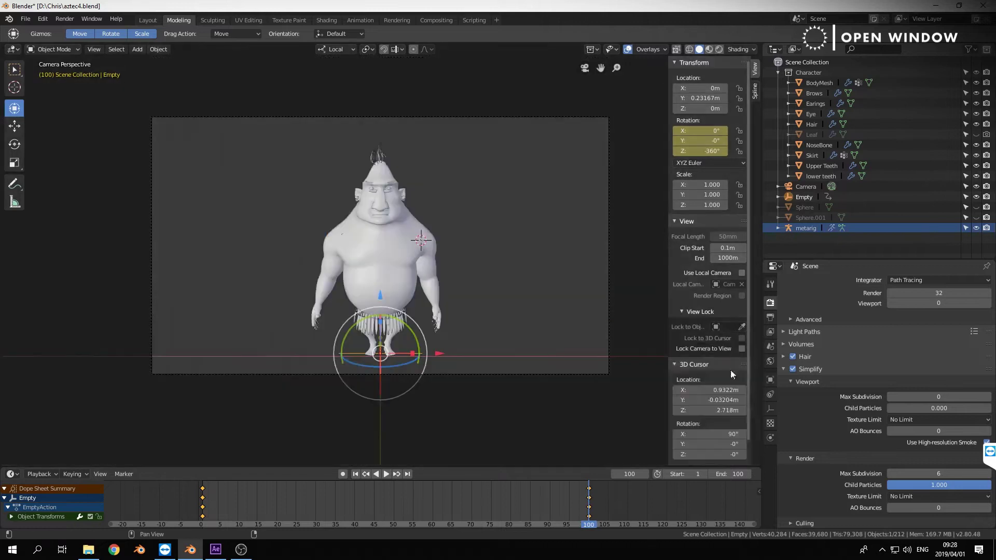
{"action": "key", "text": "a"}
{"action": "key", "text": "alt+a"}
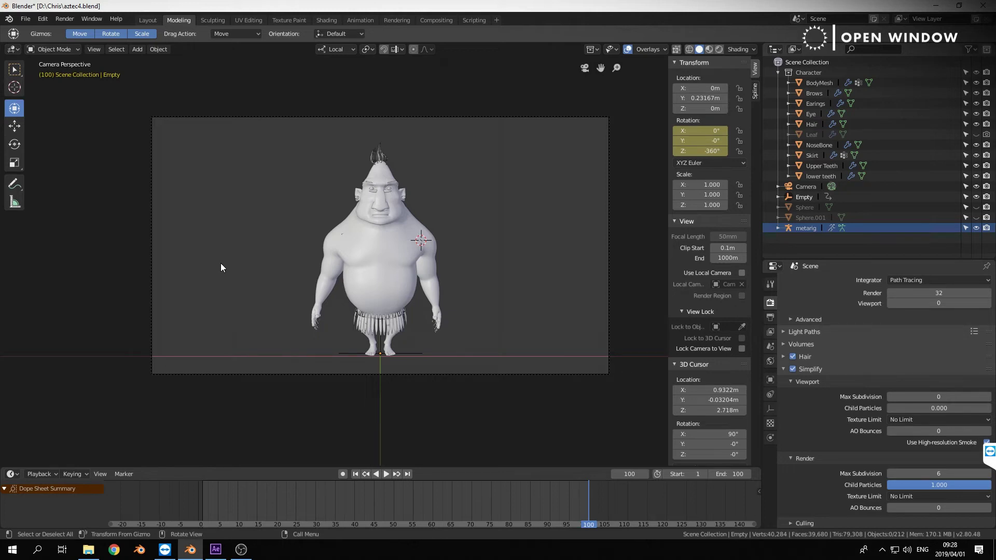
Add a mesh plane and clear its location, rotation and scale so it sits at the world origin.
{"action": "mouse_move", "coordinate": [216, 552]}
{"action": "key", "text": "shift+a"}
{"action": "mouse_move", "coordinate": [555, 81]}
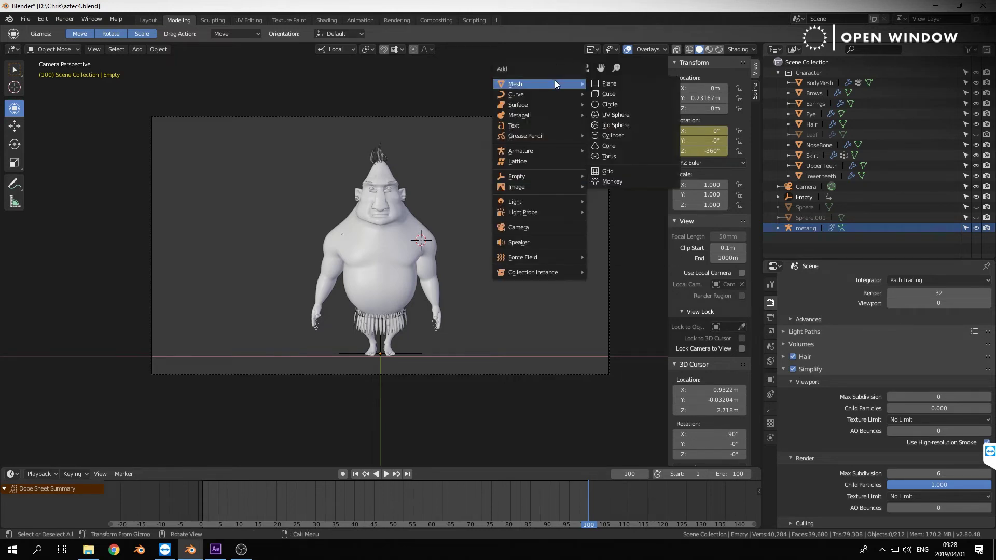
{"action": "left_click", "coordinate": [623, 83]}
{"action": "key", "text": "alt+g"}
{"action": "key", "text": "alt+r"}
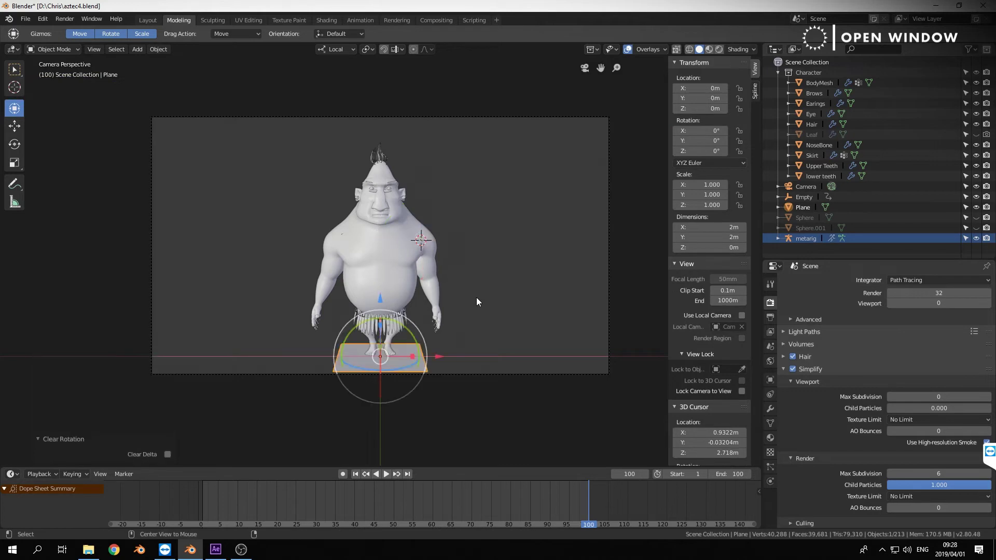
{"action": "key", "text": "alt+s"}
Scale the plane uniformly to about 11.4 so it forms a wide floor beneath the character.
{"action": "key", "text": "s"}
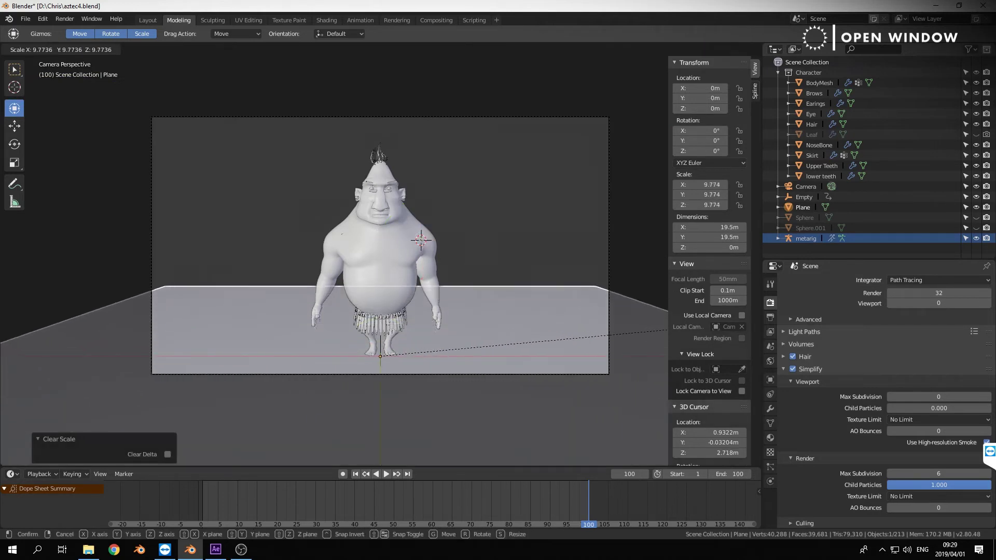
{"action": "left_click", "coordinate": [546, 221]}
{"action": "key", "text": "s"}
{"action": "left_click", "coordinate": [553, 208]}
{"action": "left_click", "coordinate": [552, 210]}
{"action": "left_click", "coordinate": [529, 315]}
Enable Shadow Catcher for the floor plane in its Cycles ray visibility settings.
{"action": "scroll", "coordinate": [826, 387], "scroll_direction": "down", "scroll_amount": 6}
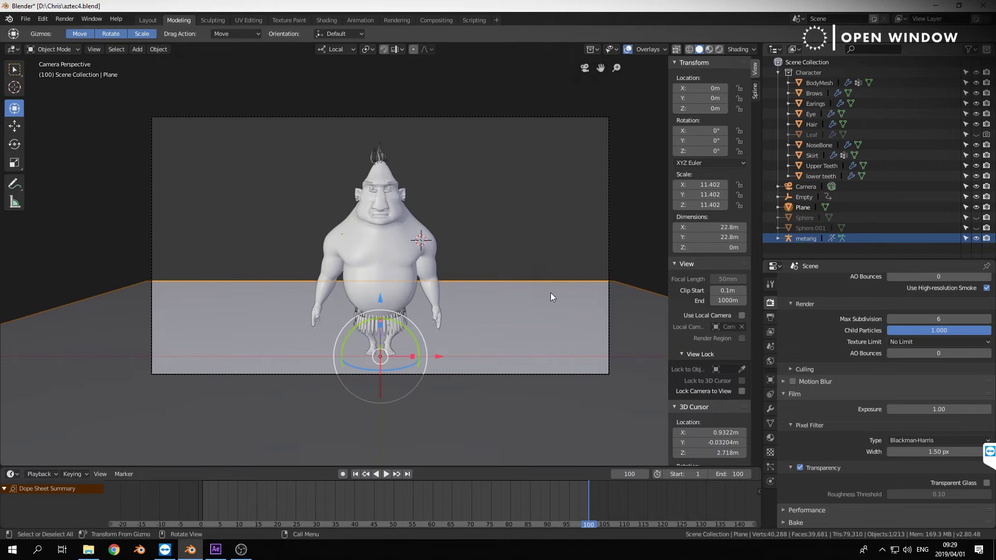
{"action": "left_click", "coordinate": [770, 380]}
{"action": "scroll", "coordinate": [861, 471], "scroll_direction": "down", "scroll_amount": 5}
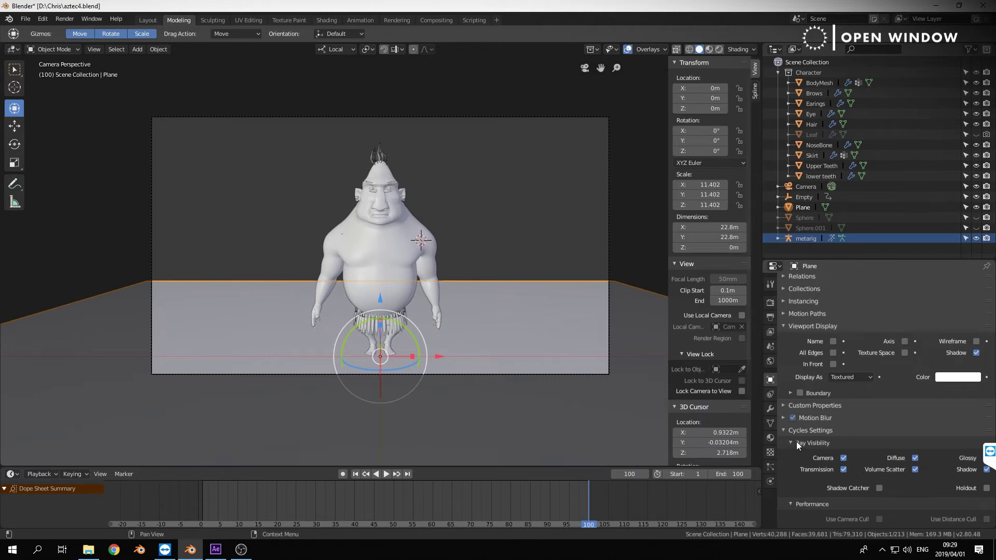
{"action": "left_click", "coordinate": [879, 488]}
{"action": "left_click", "coordinate": [551, 202]}
{"action": "left_click", "coordinate": [526, 280]}
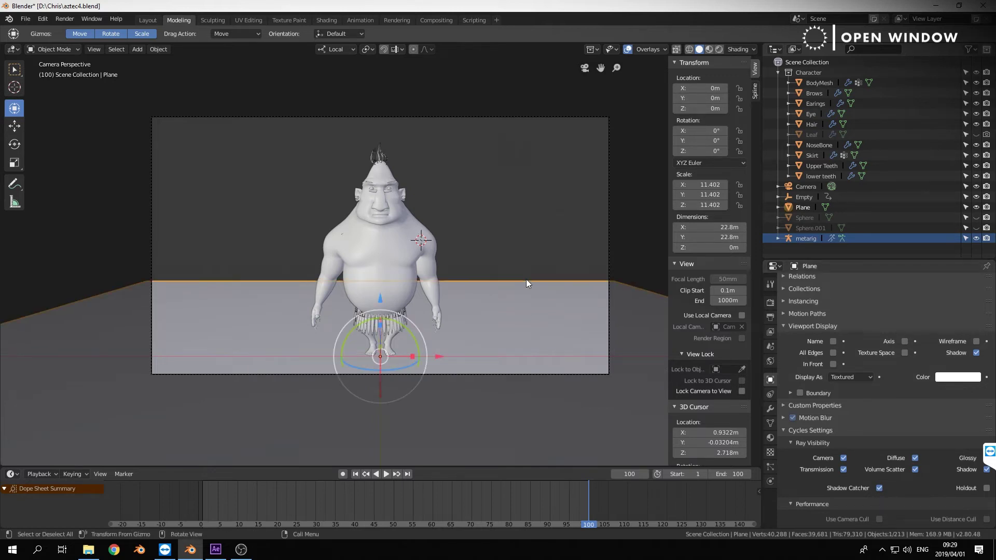
Rename the floor plane as SHADOW PLANE.
{"action": "left_click", "coordinate": [811, 207]}
{"action": "type", "text": "SHADO"}
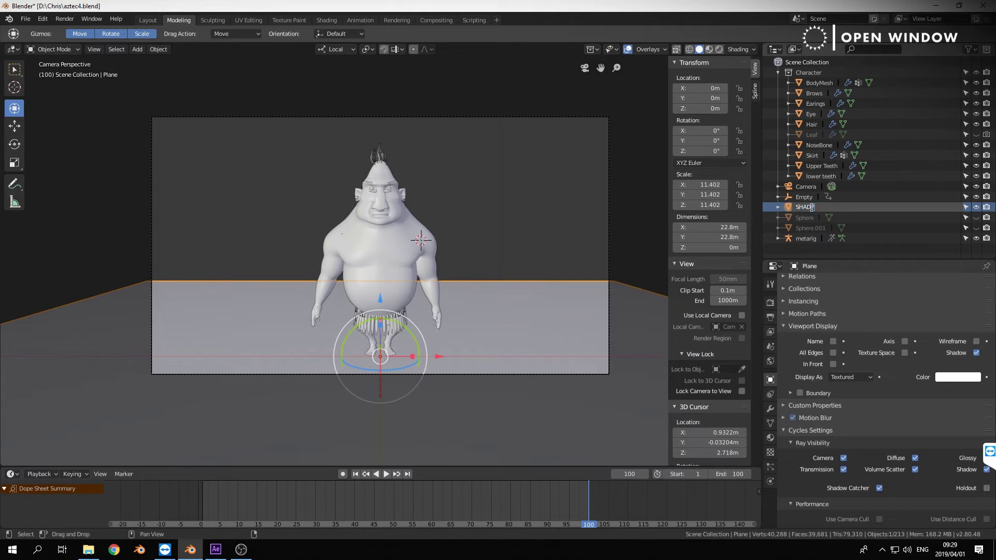
{"action": "type", "text": "OW PLANE"}
{"action": "key", "text": "Return"}
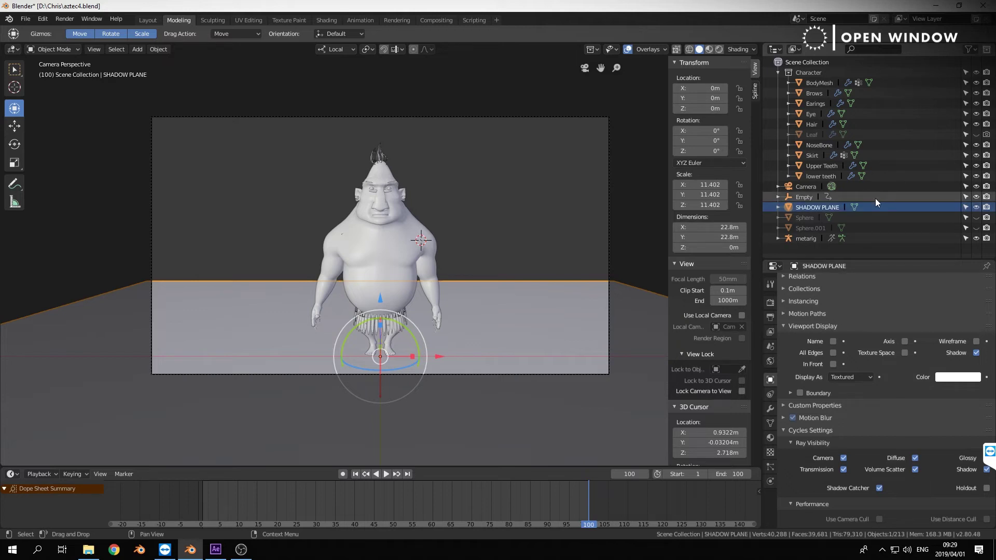
Scrub the turntable through the frame range up to 100 to check it with the floor plane.
{"action": "key", "text": "space"}
{"action": "right_click_drag", "start_coordinate": [210, 499], "coordinate": [582, 496]}
{"action": "key", "text": "space"}
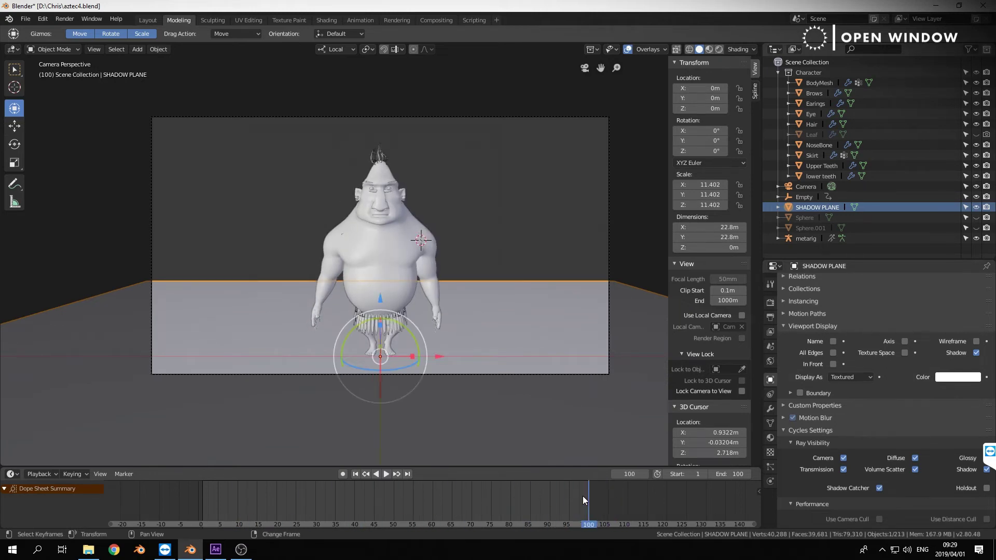
Reset the 3D cursor to the world origin and add an area light there.
{"action": "left_click", "coordinate": [540, 173]}
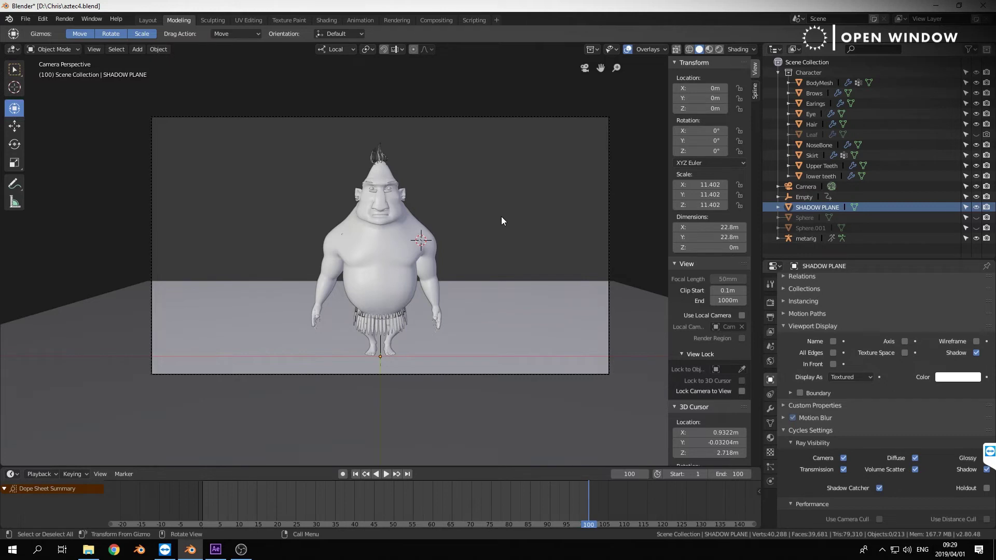
{"action": "key", "text": "shift+a"}
{"action": "mouse_move", "coordinate": [500, 218]}
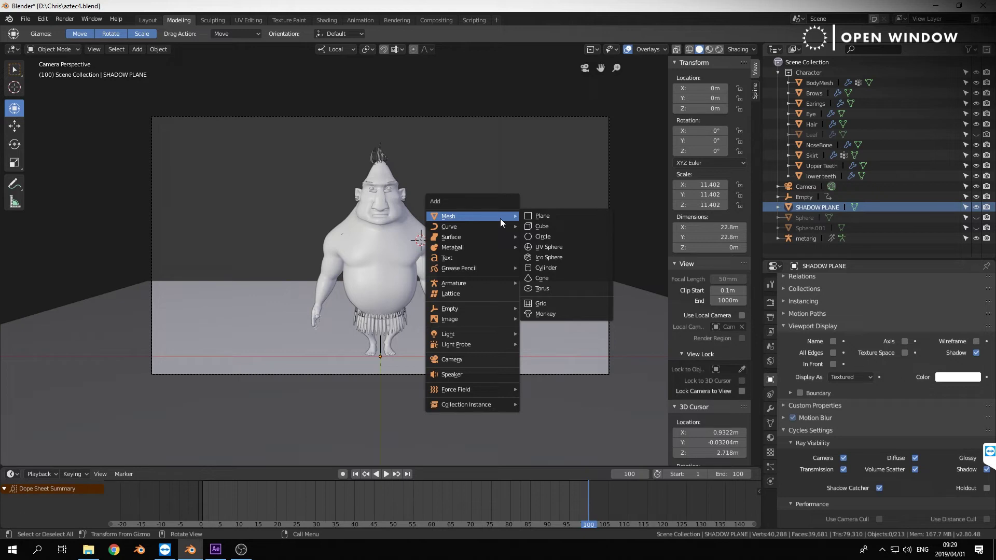
{"action": "mouse_move", "coordinate": [493, 332]}
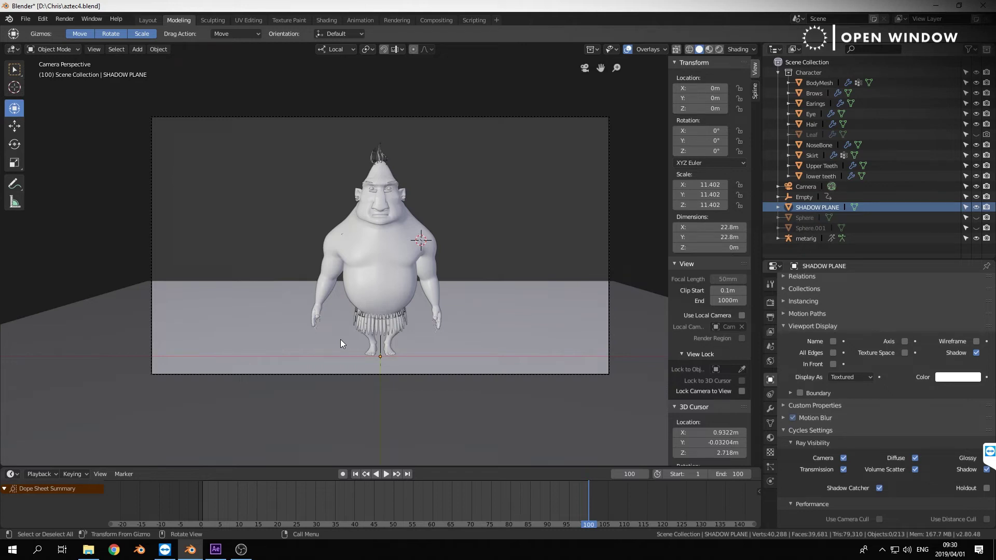
{"action": "key", "text": "shift+a"}
{"action": "key", "text": "shift+c"}
{"action": "key", "text": "shift+a"}
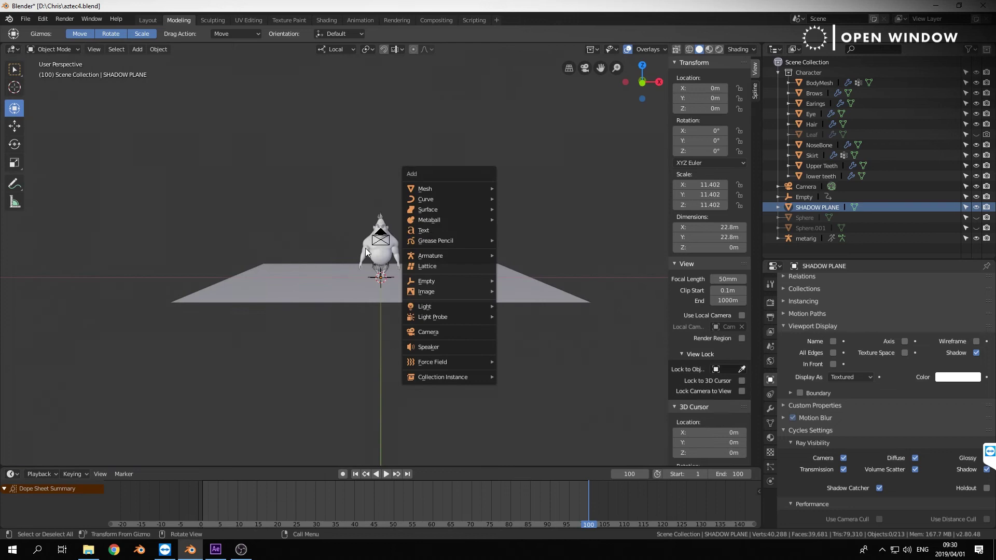
{"action": "mouse_move", "coordinate": [454, 307]}
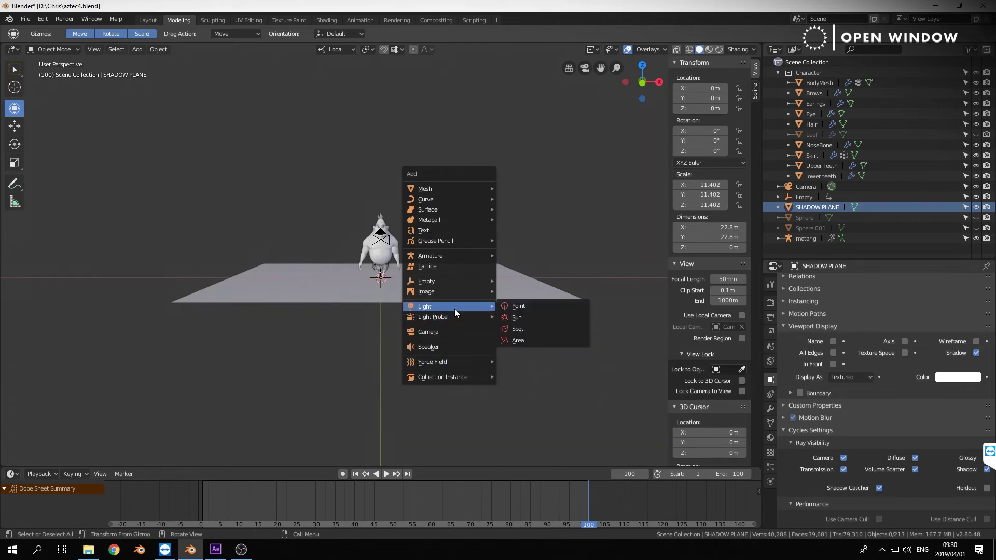
{"action": "left_click", "coordinate": [530, 340]}
Raise the area light to about 8.9 m above the origin and switch the viewport to rendered shading.
{"action": "scroll", "coordinate": [487, 321], "scroll_direction": "up", "scroll_amount": 6}
{"action": "left_click_drag", "start_coordinate": [381, 266], "coordinate": [395, 94]}
{"action": "scroll", "coordinate": [406, 157], "scroll_direction": "down", "scroll_amount": 4}
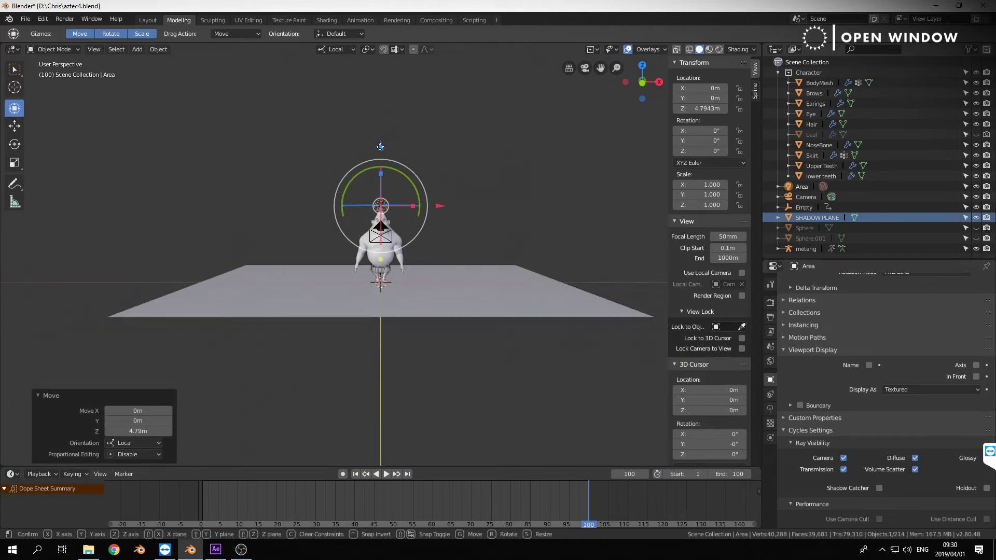
{"action": "key", "text": "z"}
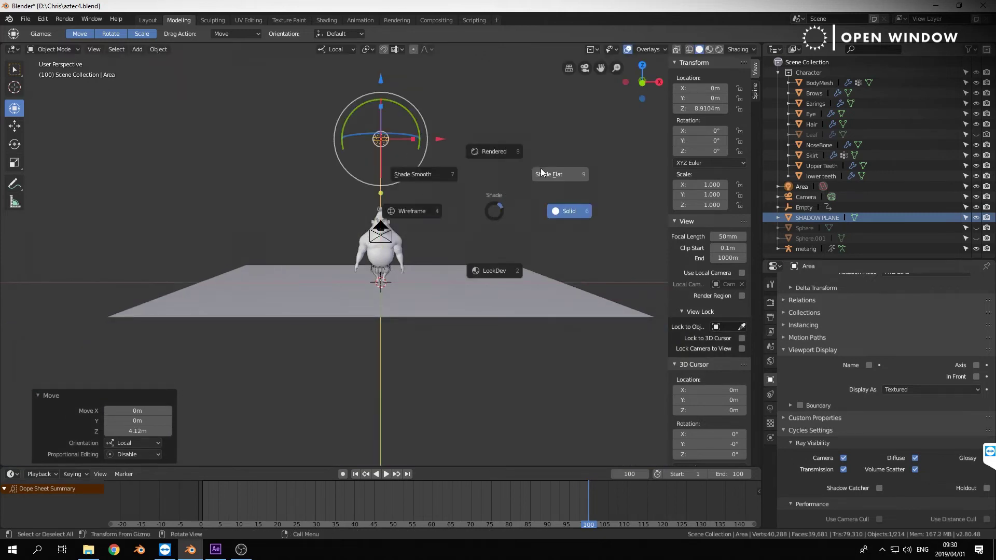
{"action": "left_click", "coordinate": [487, 145]}
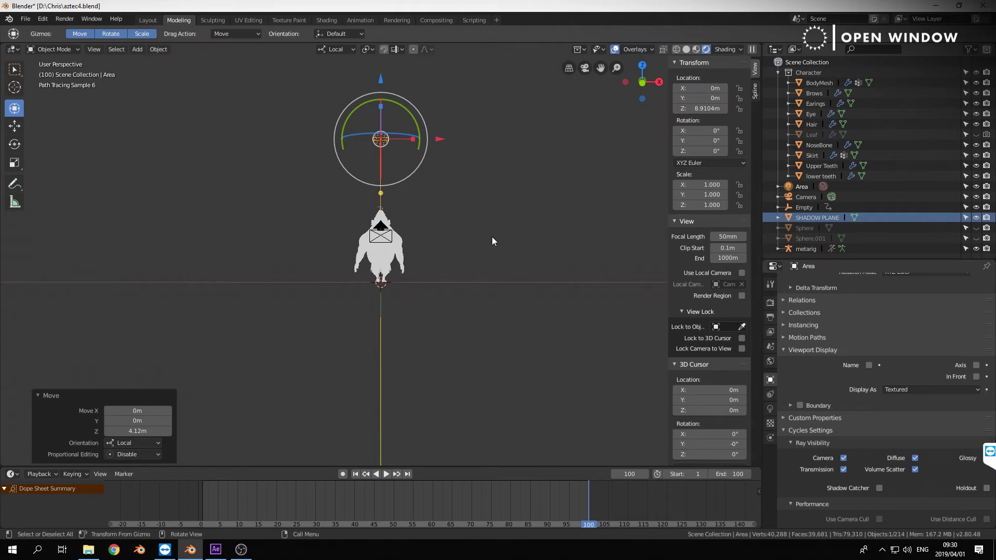
Set the strength of the overhead area light to 200.
{"action": "scroll", "coordinate": [492, 236], "scroll_direction": "up", "scroll_amount": 5}
{"action": "left_click", "coordinate": [770, 317]}
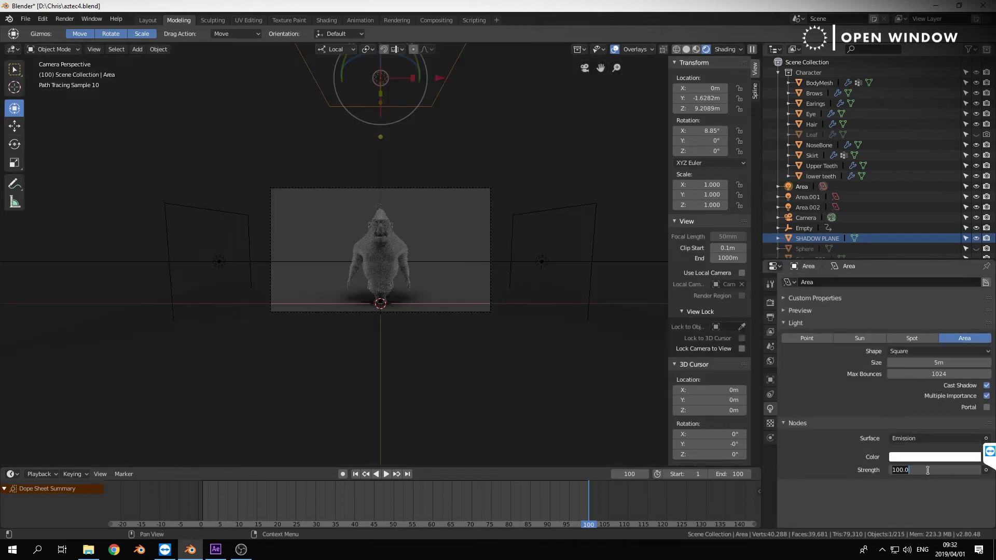
{"action": "type", "text": "200"}
{"action": "key", "text": "Return"}
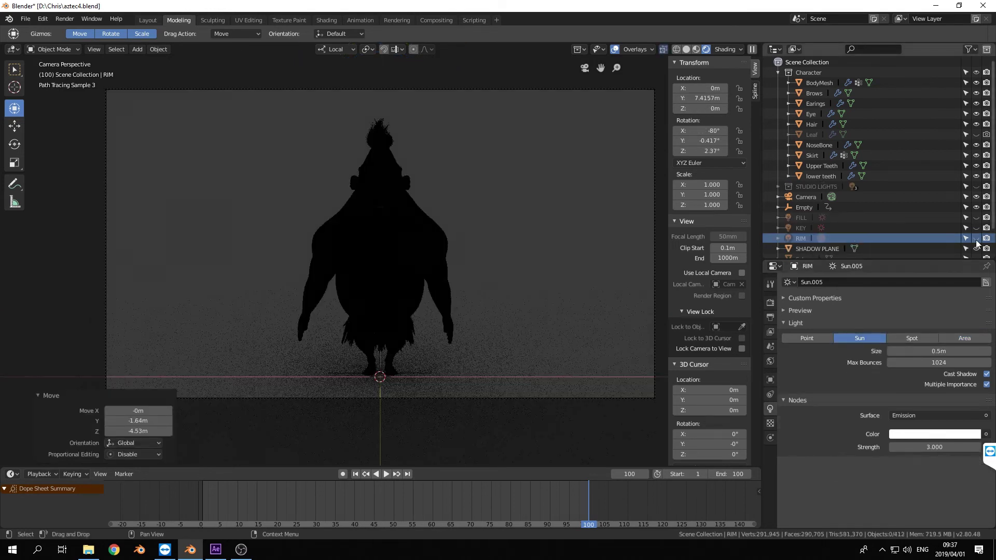
Preview the RIM light and the KEY light on the character, each on its own.
{"action": "left_click", "coordinate": [976, 239]}
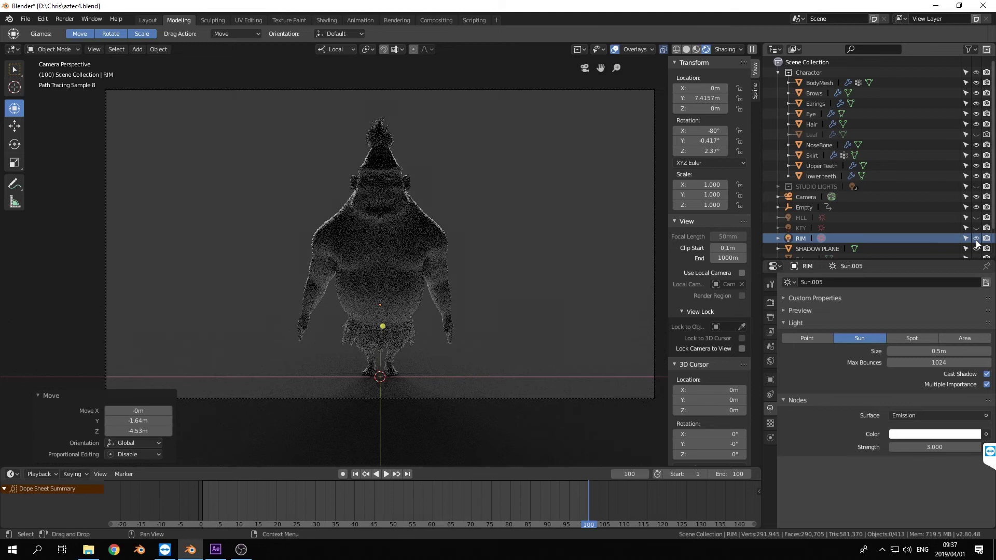
{"action": "left_click", "coordinate": [976, 240]}
{"action": "left_click", "coordinate": [976, 229]}
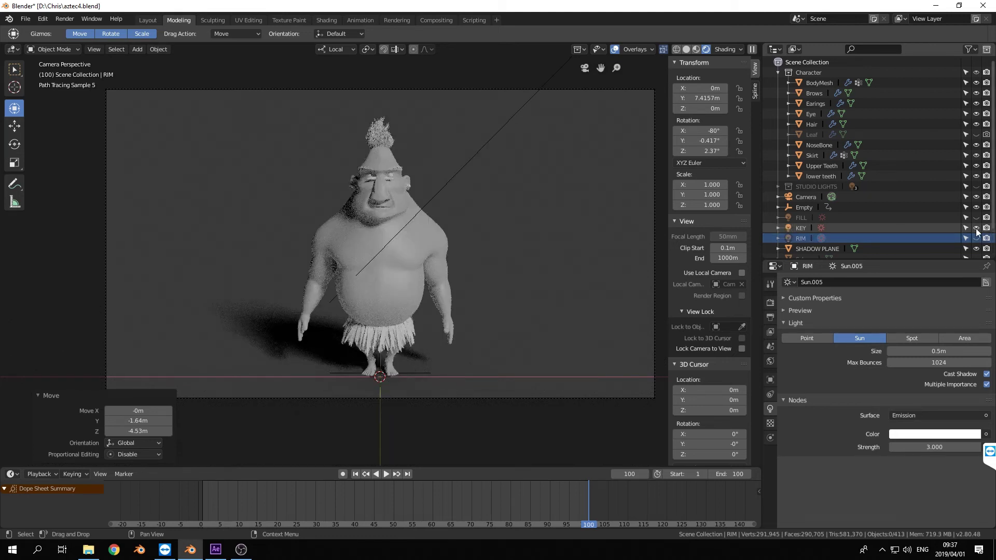
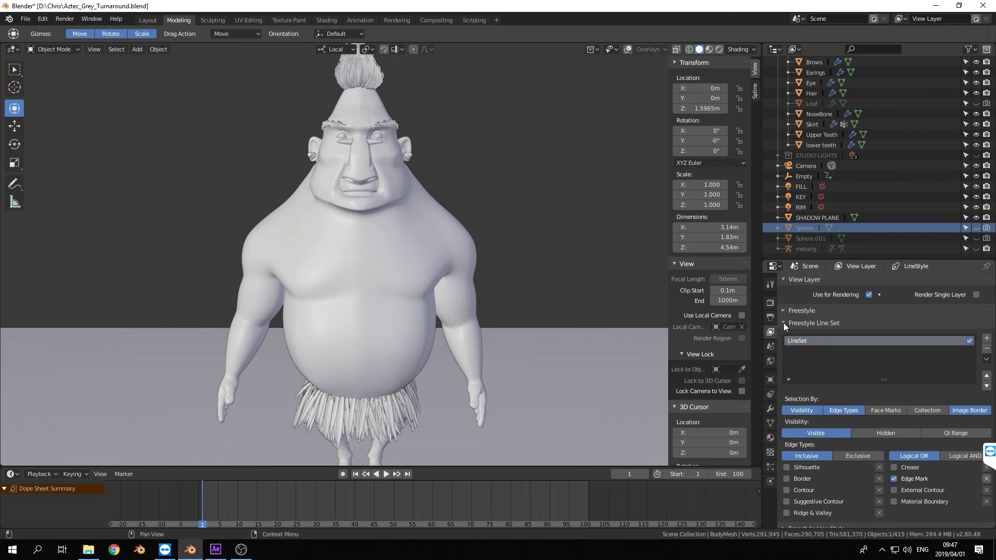
Review the view layer's Freestyle line set and line style thickness, and the scene's Freestyle line thickness in the render settings.
{"action": "scroll", "coordinate": [783, 496], "scroll_direction": "down", "scroll_amount": 1}
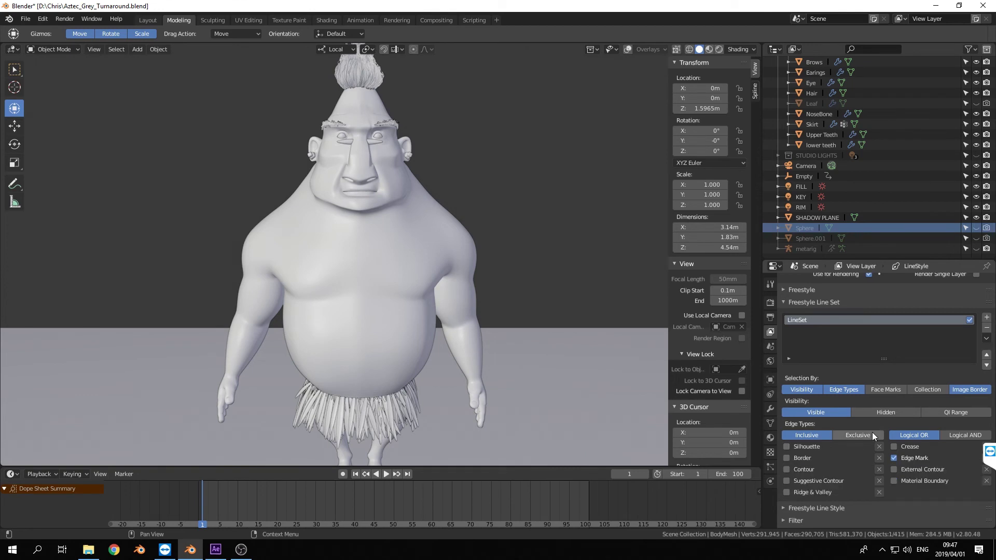
{"action": "scroll", "coordinate": [913, 469], "scroll_direction": "down", "scroll_amount": 2}
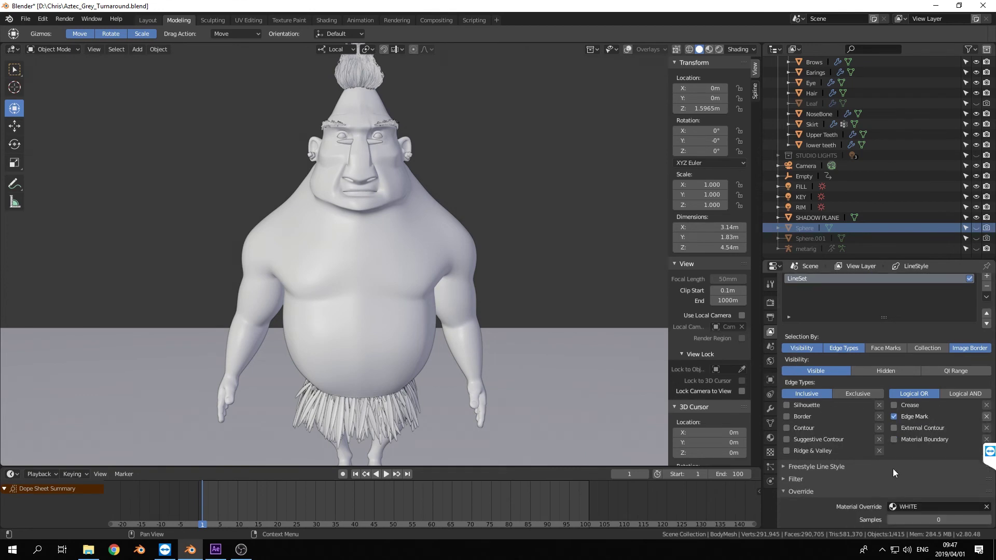
{"action": "left_click", "coordinate": [785, 466]}
{"action": "scroll", "coordinate": [882, 420], "scroll_direction": "down", "scroll_amount": 2}
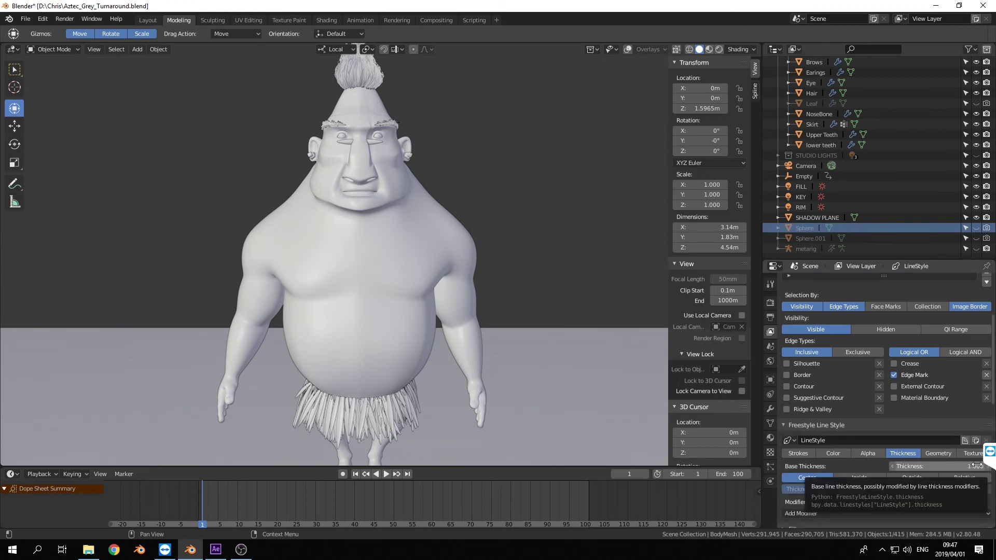
{"action": "left_click", "coordinate": [771, 304]}
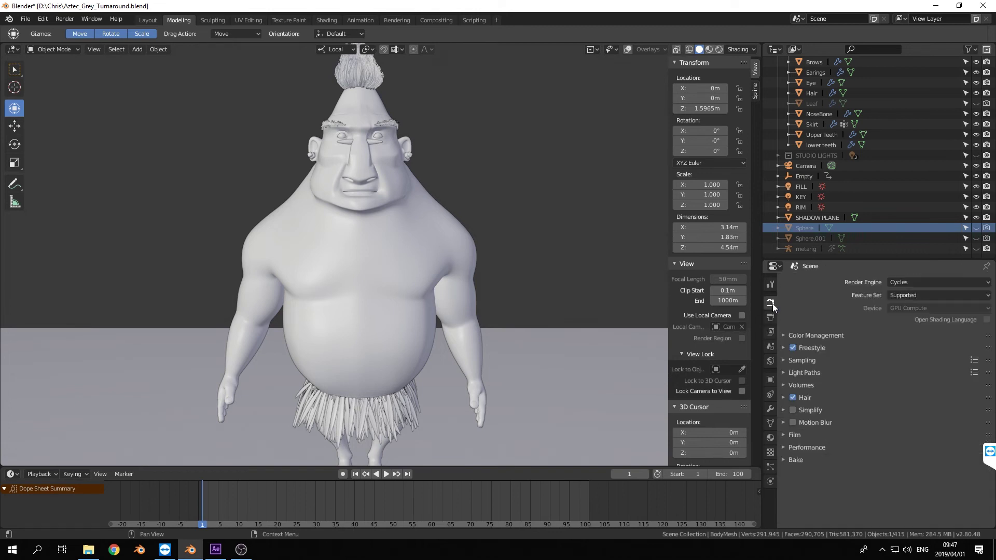
{"action": "left_click", "coordinate": [785, 346]}
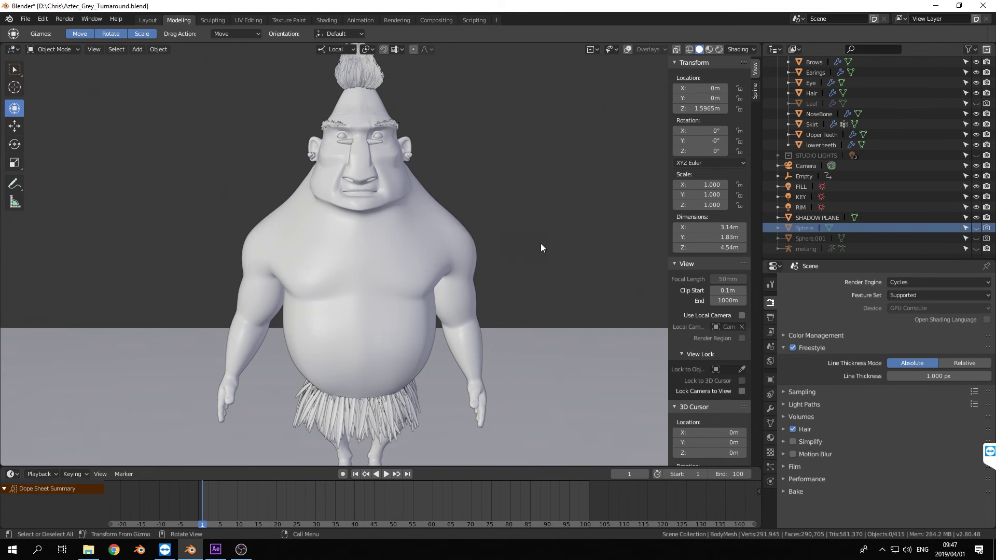
Return to the view layer properties and collapse the Freestyle Line Set and Freestyle Line Style sections.
{"action": "left_click", "coordinate": [773, 336]}
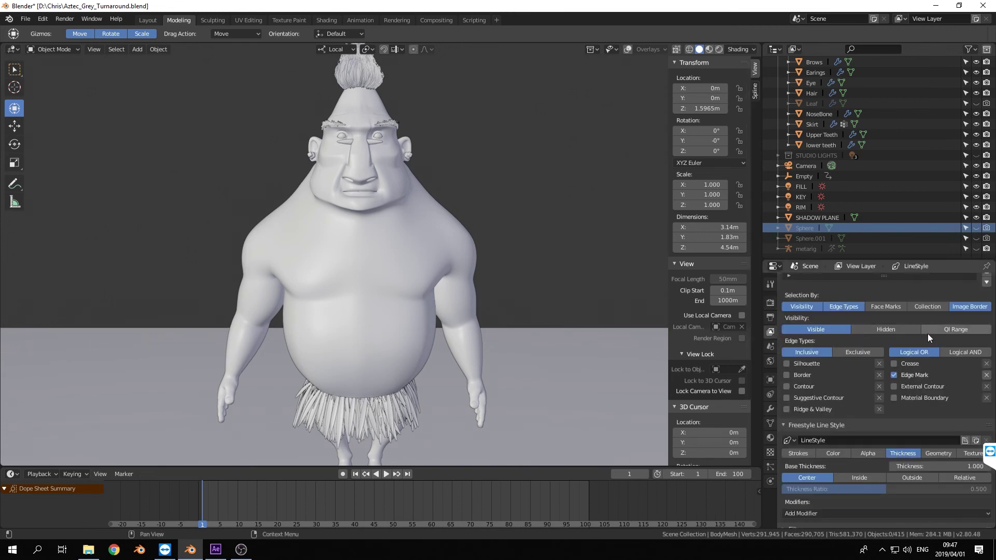
{"action": "left_click", "coordinate": [772, 318]}
{"action": "left_click", "coordinate": [773, 346]}
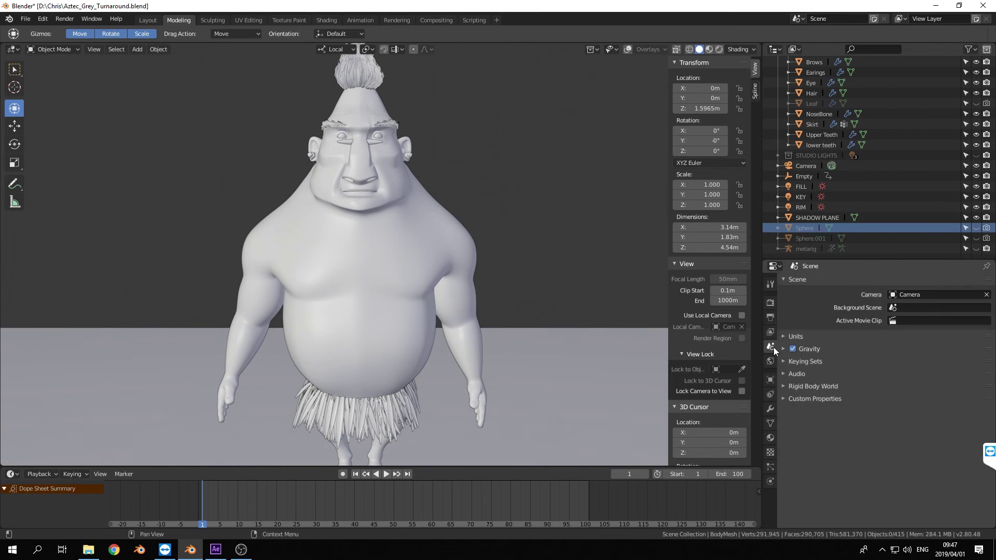
{"action": "left_click", "coordinate": [773, 332]}
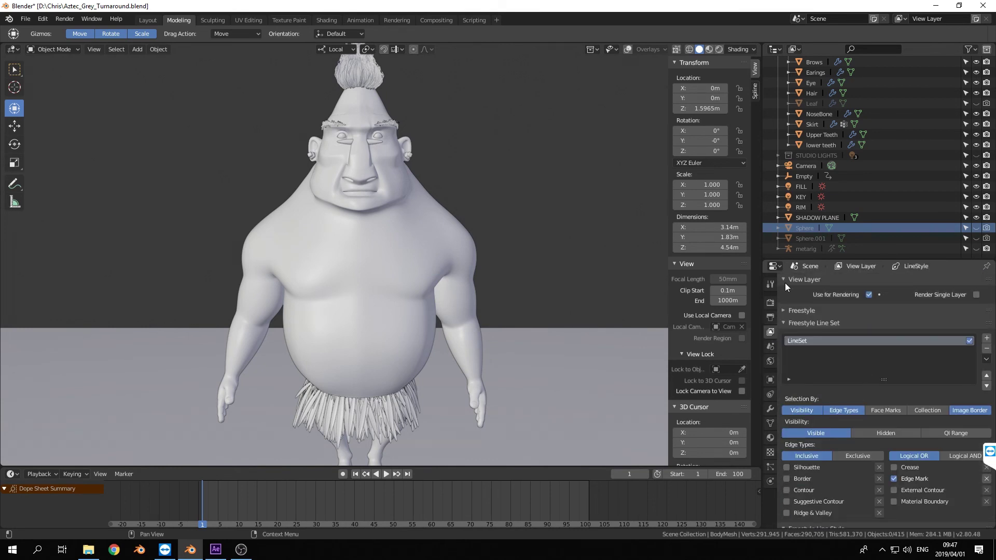
{"action": "left_click", "coordinate": [783, 322]}
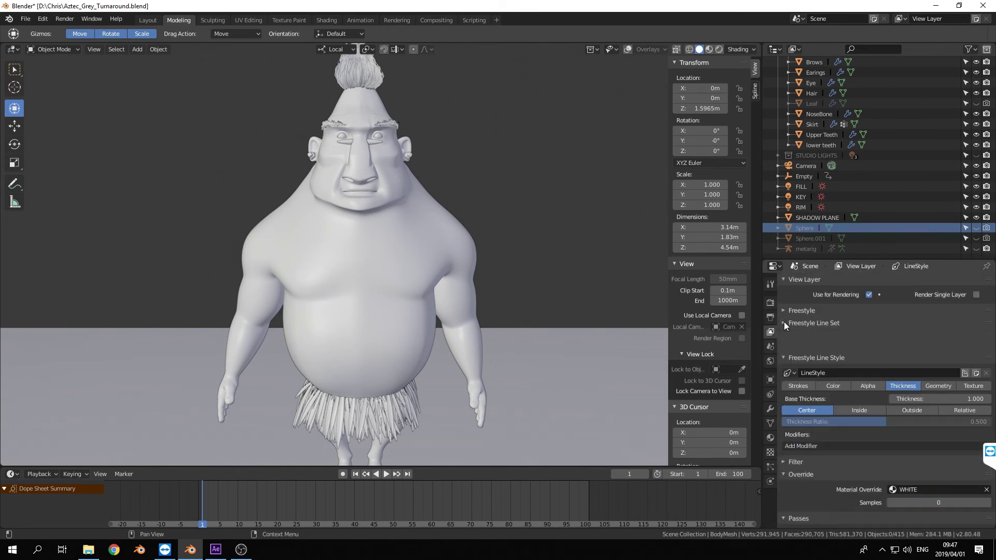
{"action": "left_click", "coordinate": [782, 336]}
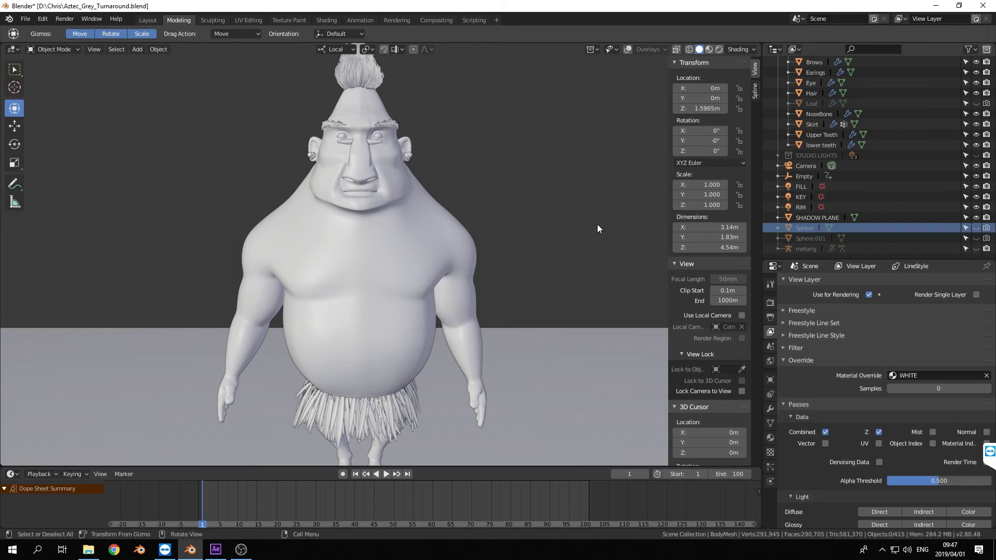
Render the current frame with the wireframe lines and open the rendered image for saving as a file.
{"action": "key", "text": "F12"}
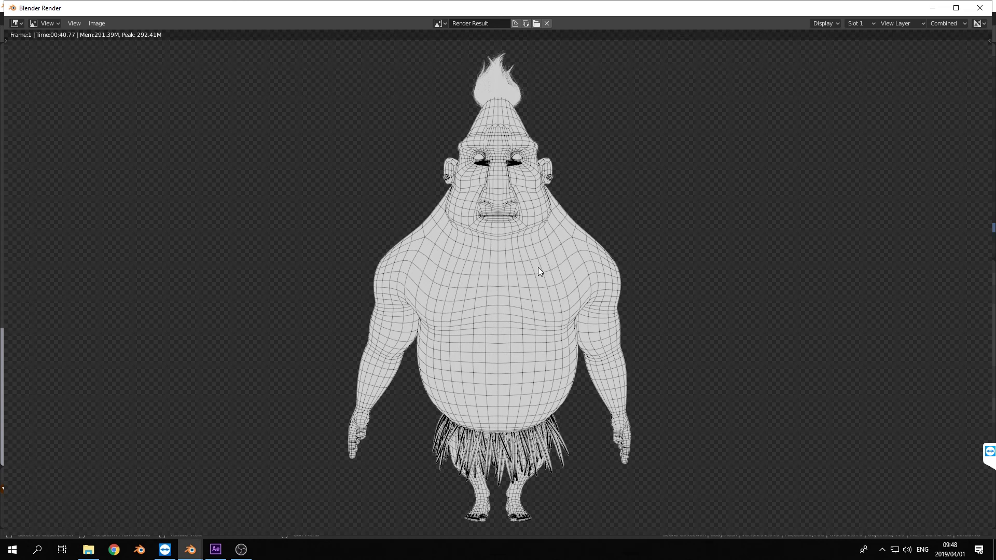
{"action": "scroll", "coordinate": [539, 271], "scroll_direction": "down", "scroll_amount": 2}
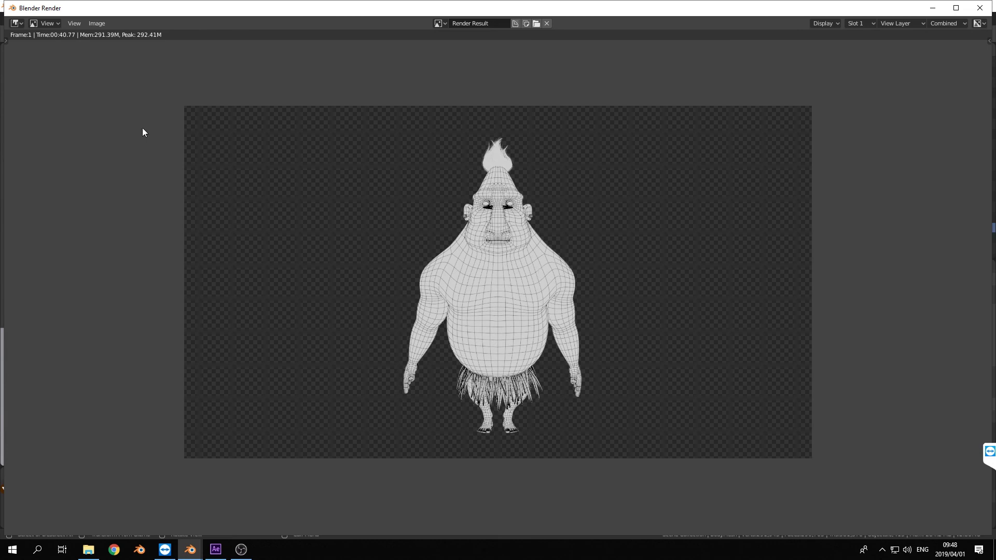
{"action": "left_click", "coordinate": [80, 24]}
{"action": "mouse_move", "coordinate": [95, 23]}
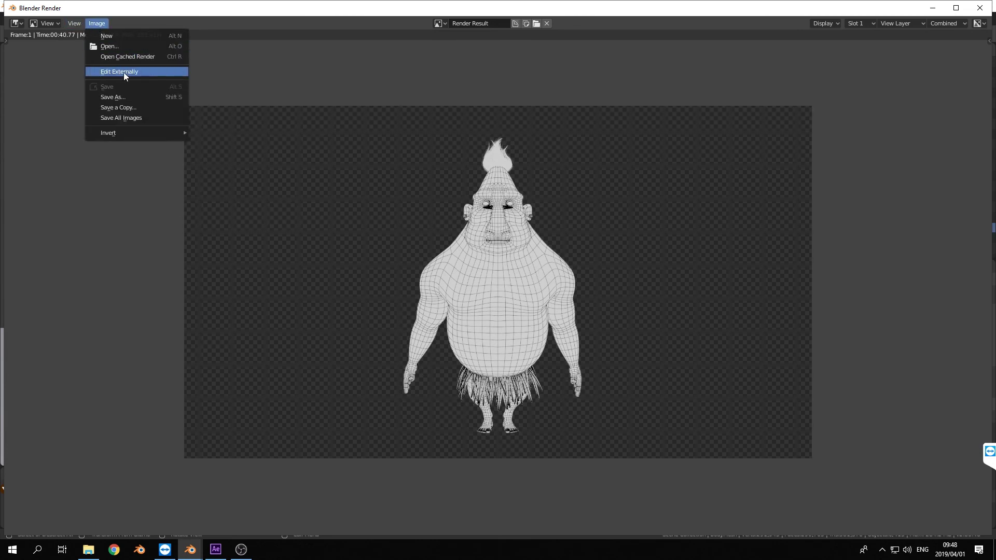
{"action": "left_click", "coordinate": [129, 98]}
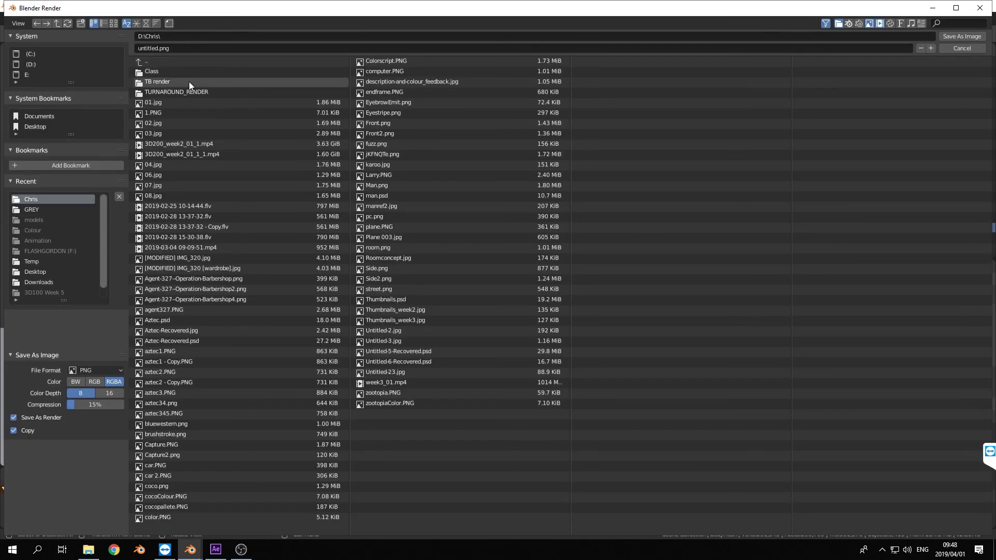
Create two new folders named WIRE and UV inside the TURNAROUND_RENDER folder.
{"action": "left_click", "coordinate": [189, 91]}
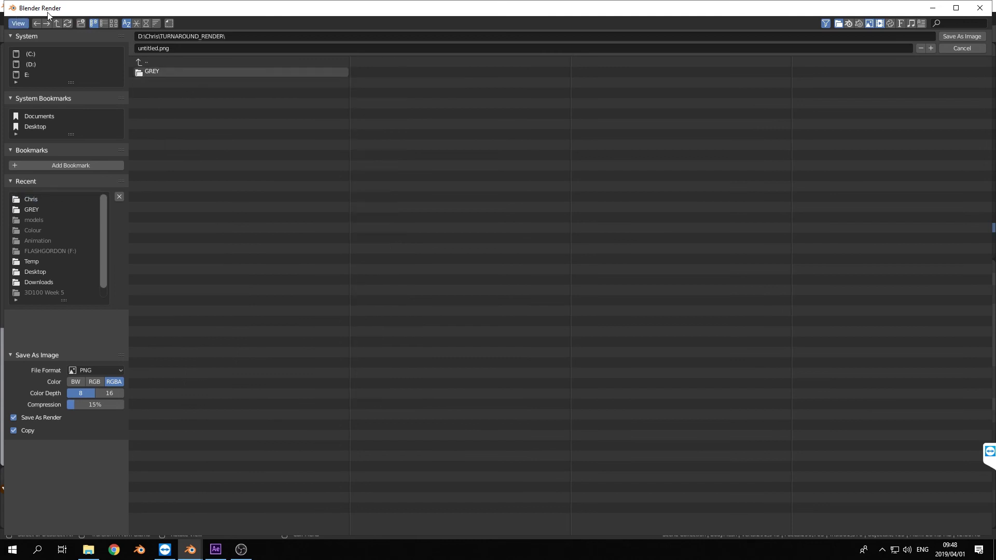
{"action": "left_click", "coordinate": [81, 23]}
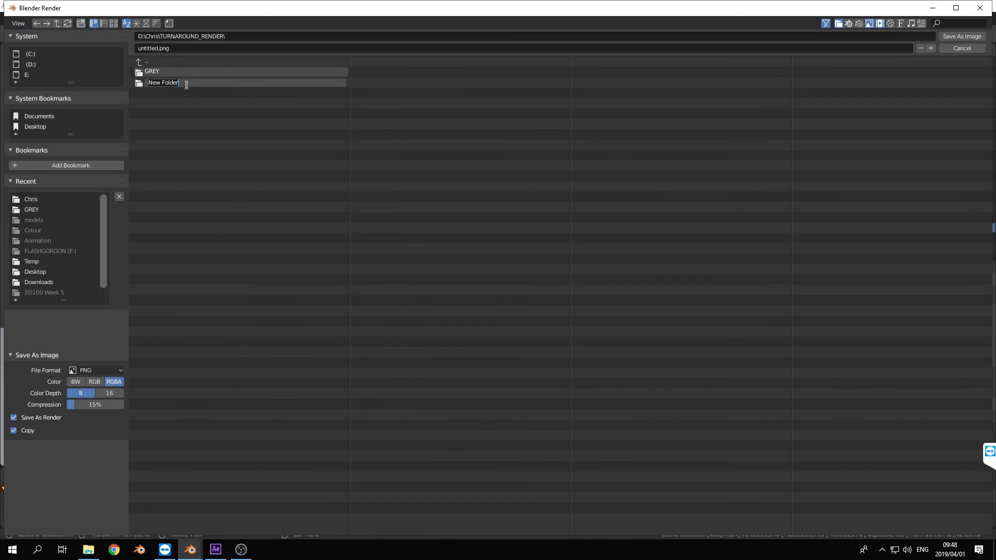
{"action": "type", "text": "WIRE"}
{"action": "key", "text": "Return"}
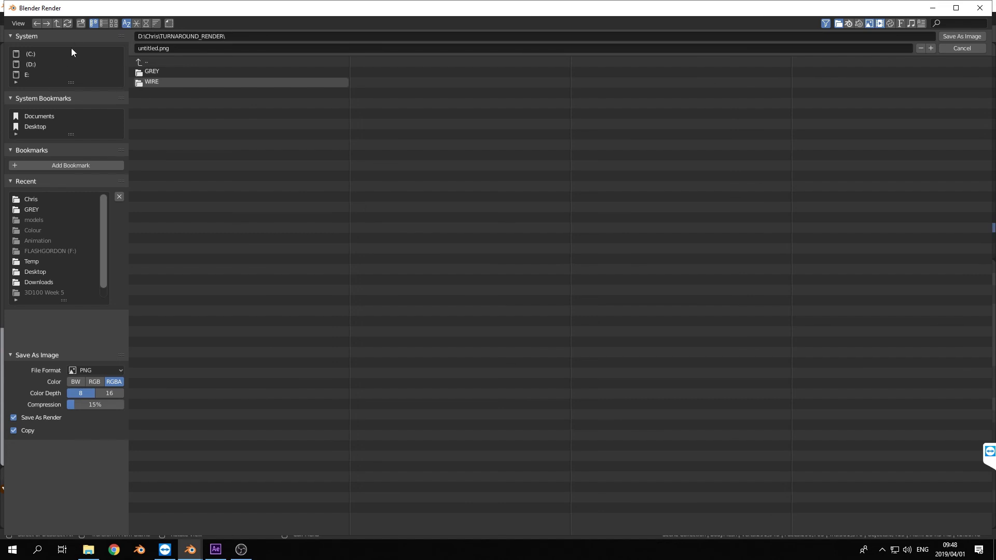
{"action": "left_click", "coordinate": [80, 23]}
{"action": "type", "text": "UV"}
{"action": "key", "text": "Return"}
Save the wireframe render as wire.png in the WIRE folder and return to the 3D scene.
{"action": "double_click", "coordinate": [153, 92]}
{"action": "left_click", "coordinate": [185, 47]}
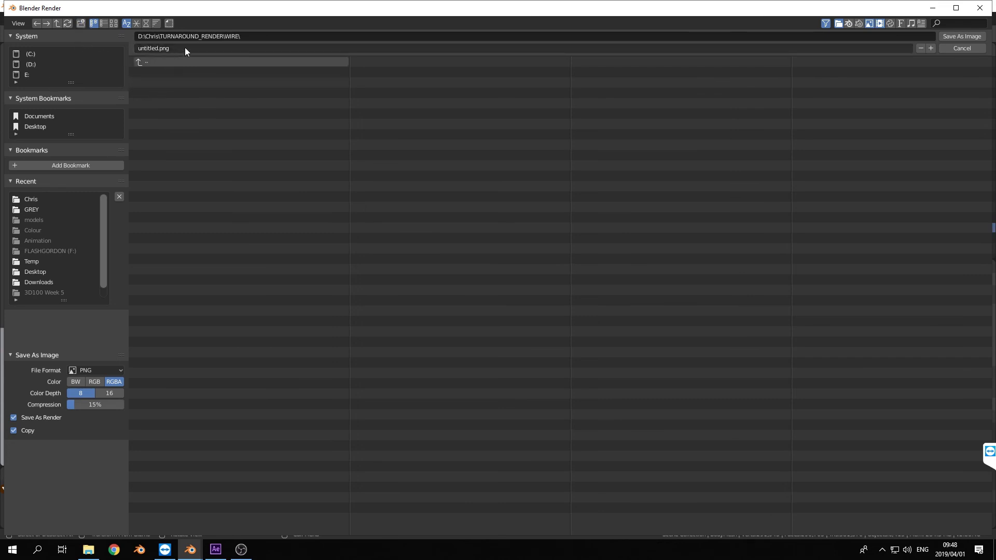
{"action": "type", "text": "wire"}
{"action": "key", "text": "Return"}
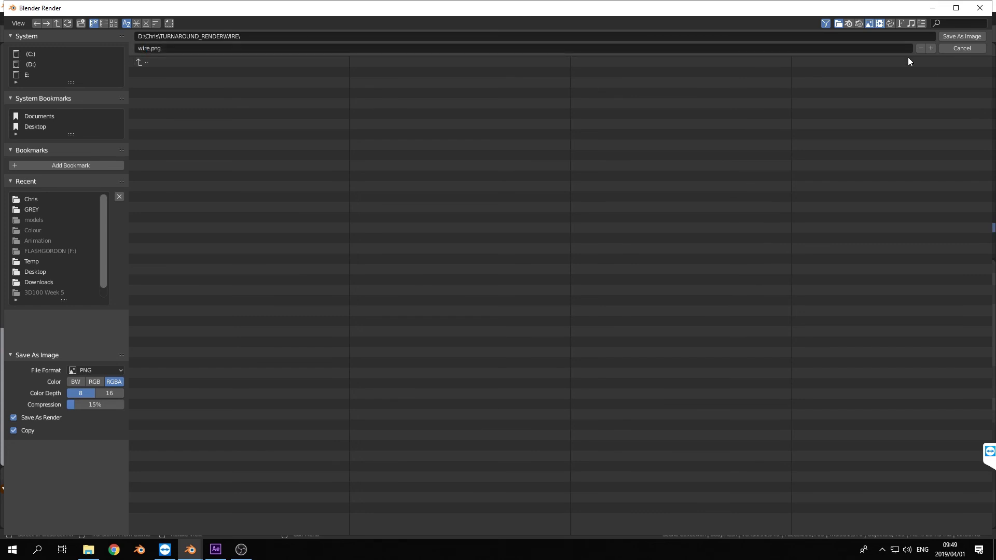
{"action": "left_click", "coordinate": [977, 39]}
{"action": "key", "text": "Escape"}
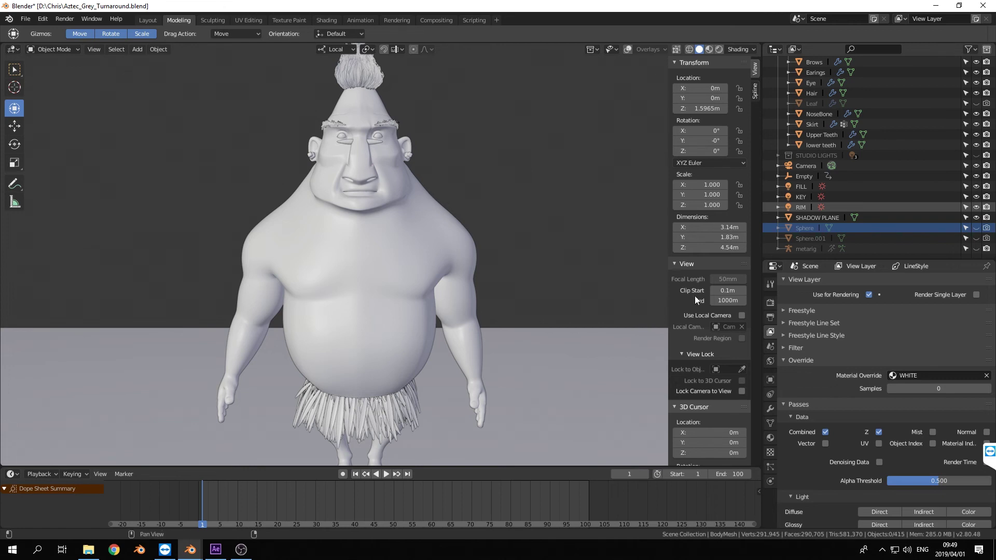
Set the view layer's material override to CHECKER.
{"action": "left_click", "coordinate": [953, 375]}
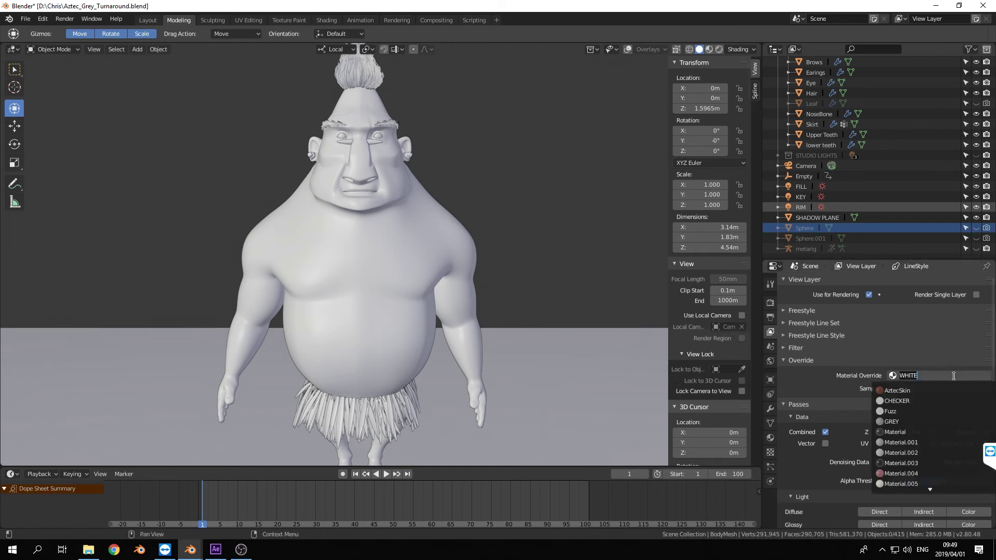
{"action": "type", "text": "ch"}
{"action": "left_click", "coordinate": [928, 390]}
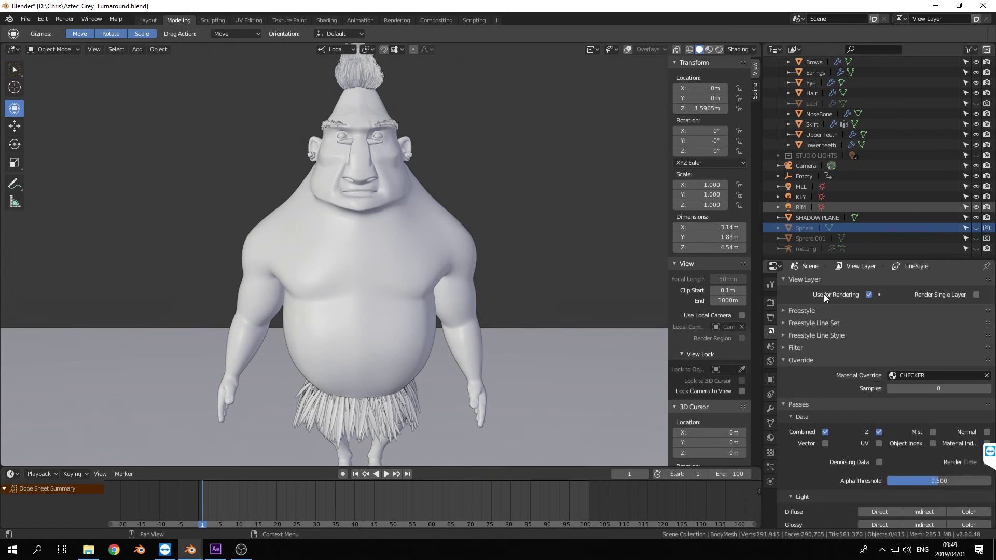
Disable Freestyle in the render settings and expand the Color Management and Sampling sections.
{"action": "left_click", "coordinate": [770, 303]}
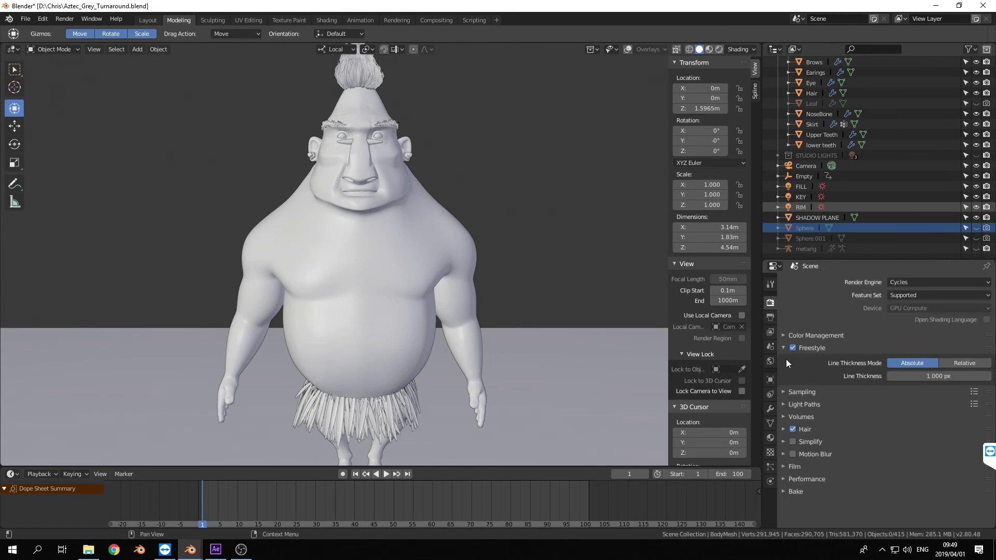
{"action": "left_click", "coordinate": [789, 336]}
{"action": "left_click", "coordinate": [792, 445]}
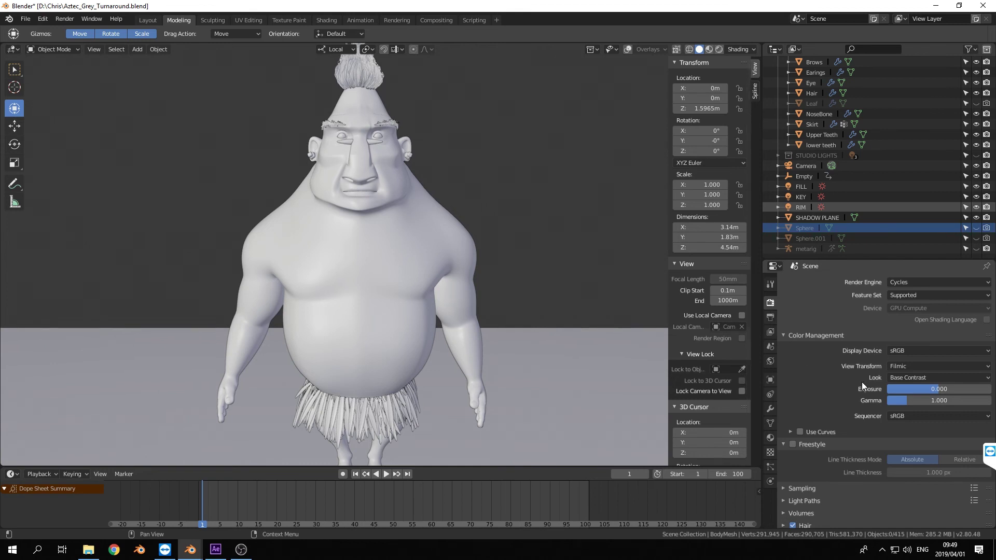
{"action": "scroll", "coordinate": [861, 385], "scroll_direction": "down", "scroll_amount": 3}
{"action": "left_click", "coordinate": [788, 425]}
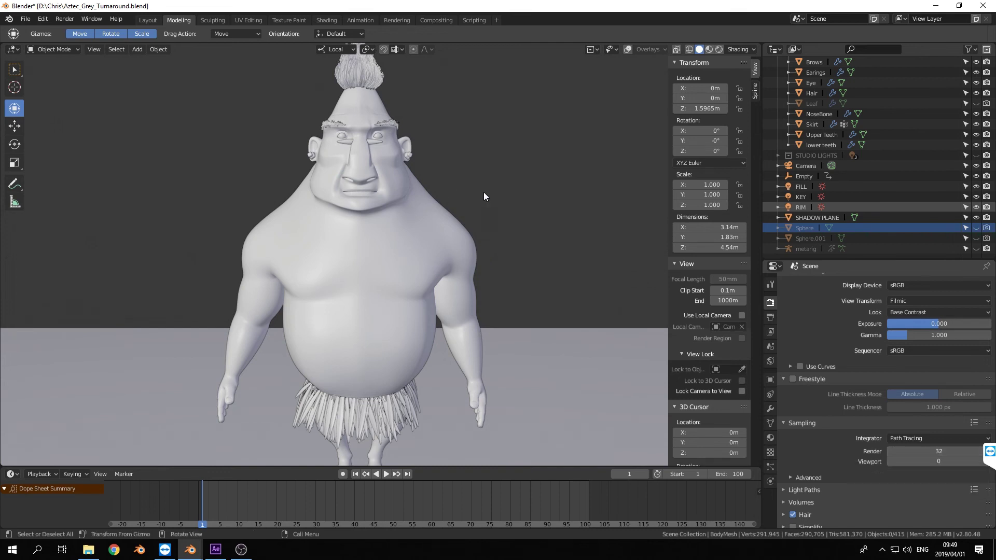
Render the current frame with the checker material and open the rendered image for saving as a file.
{"action": "key", "text": "F12"}
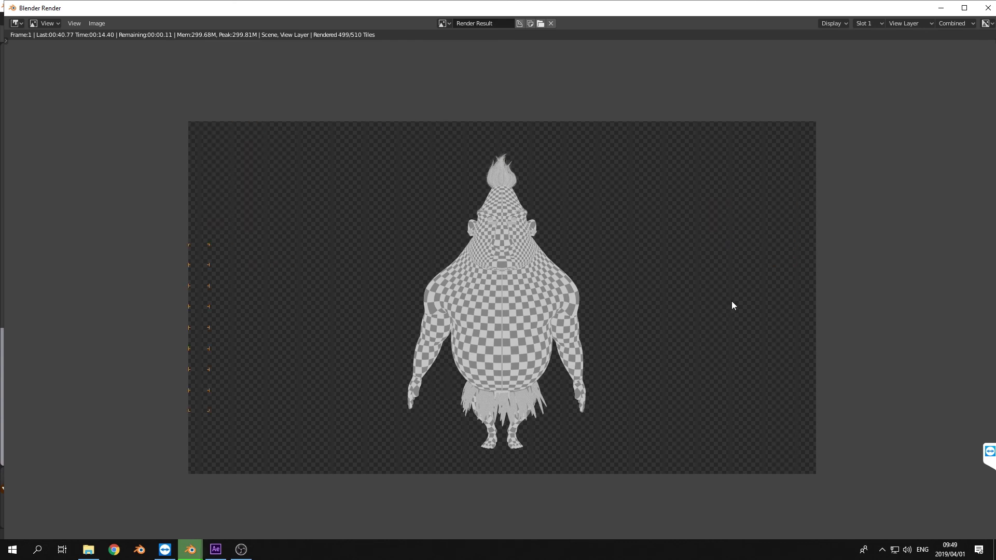
{"action": "scroll", "coordinate": [532, 266], "scroll_direction": "up", "scroll_amount": 2}
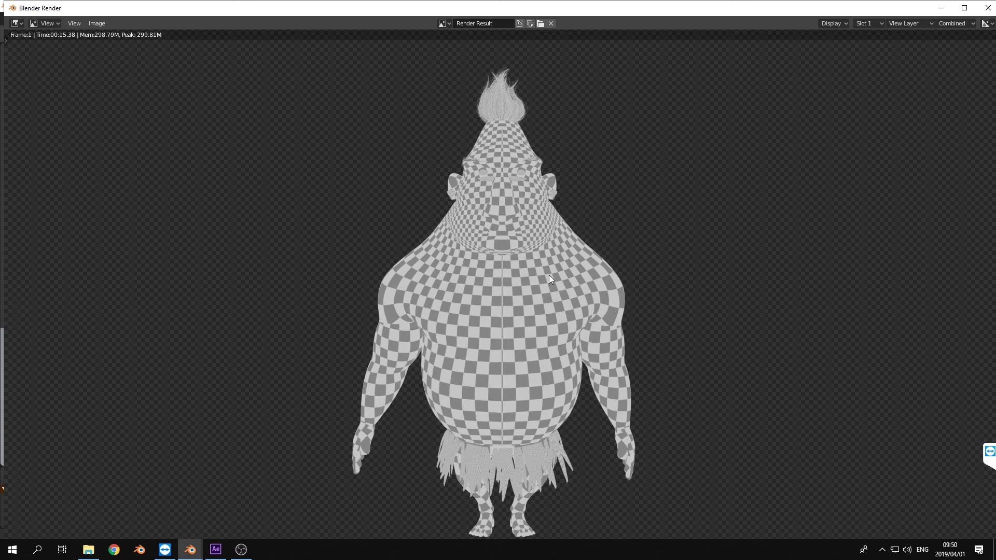
{"action": "key", "text": "F3"}
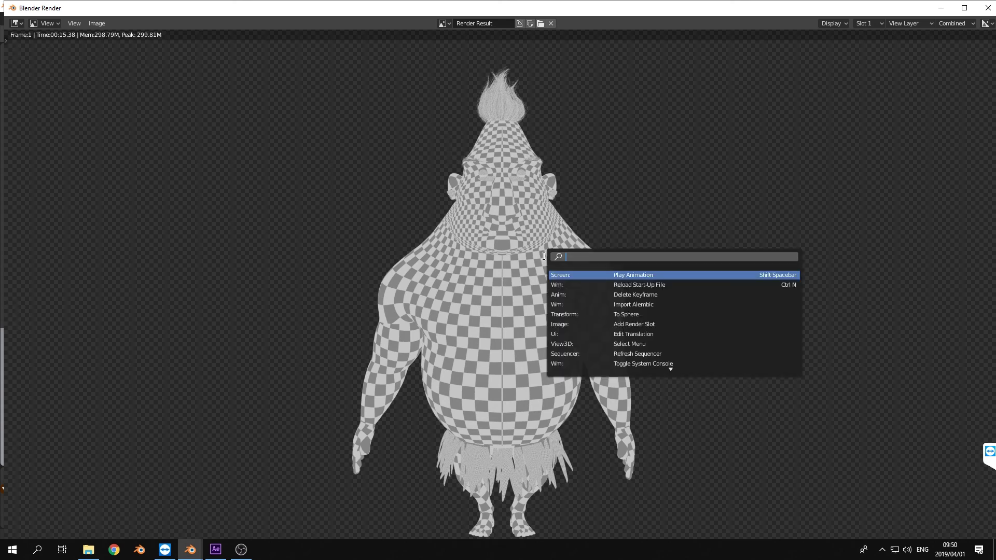
{"action": "left_click", "coordinate": [88, 24]}
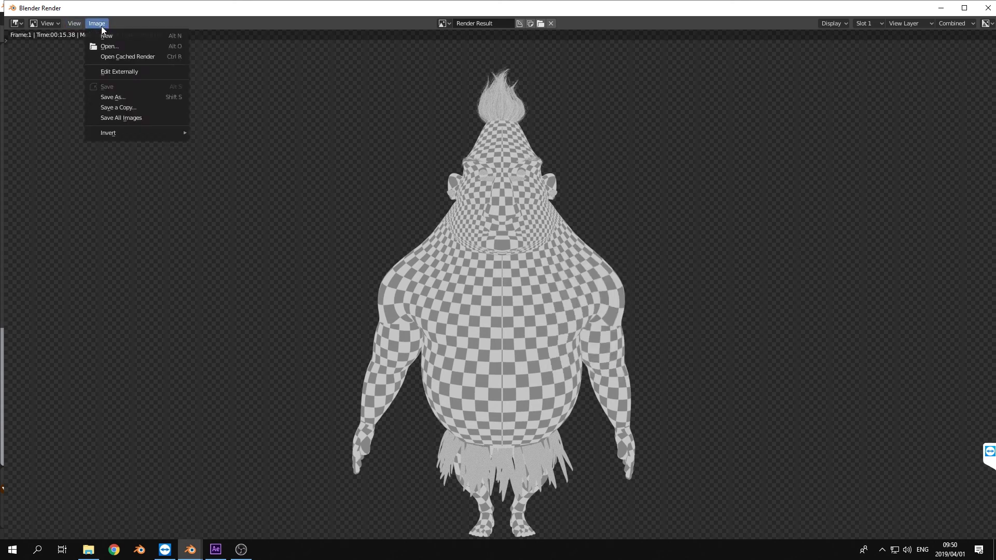
{"action": "left_click", "coordinate": [123, 95]}
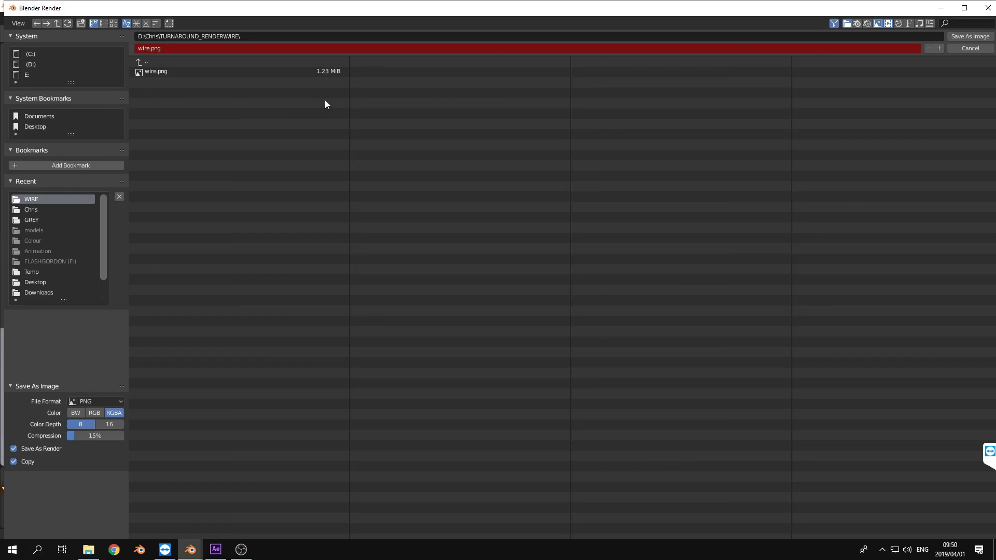
Save the checker render as checker.png in the UV folder and return to the 3D scene.
{"action": "left_click", "coordinate": [194, 48]}
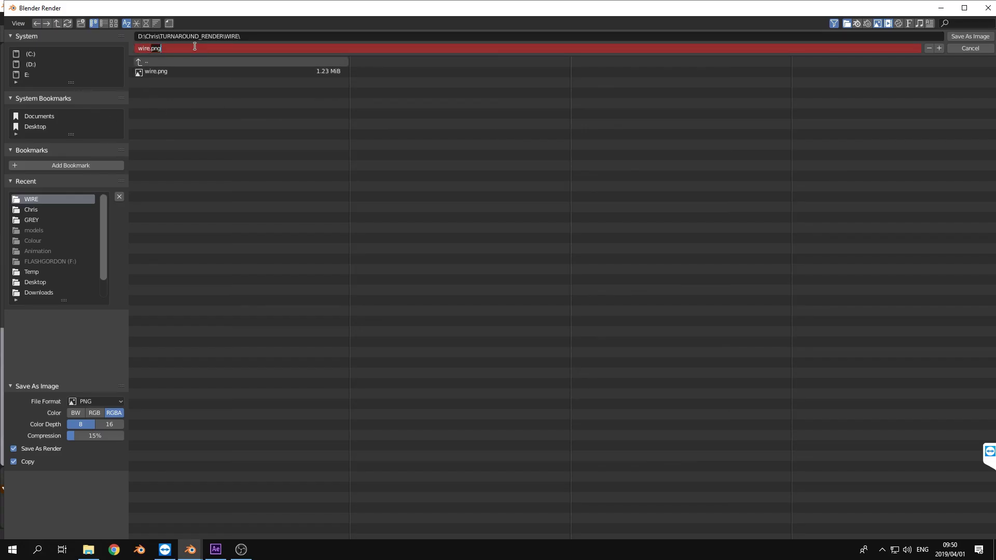
{"action": "key", "text": "ctrl+a"}
{"action": "type", "text": "checker"}
{"action": "key", "text": "Return"}
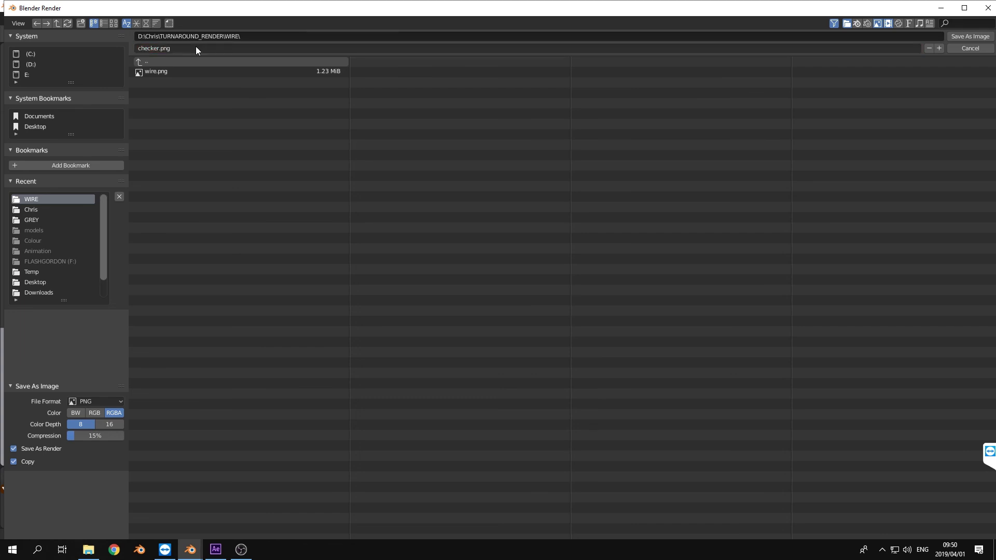
{"action": "left_click", "coordinate": [152, 61]}
{"action": "left_click", "coordinate": [149, 82]}
{"action": "left_click", "coordinate": [966, 37]}
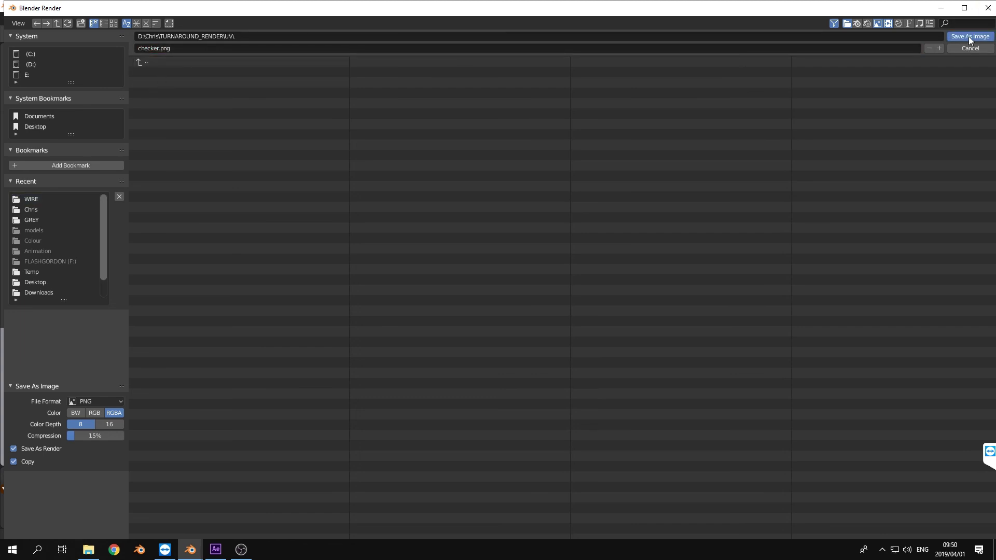
{"action": "key", "text": "Escape"}
View the scene through the camera and clear the view layer's material override.
{"action": "key", "text": "KP_0"}
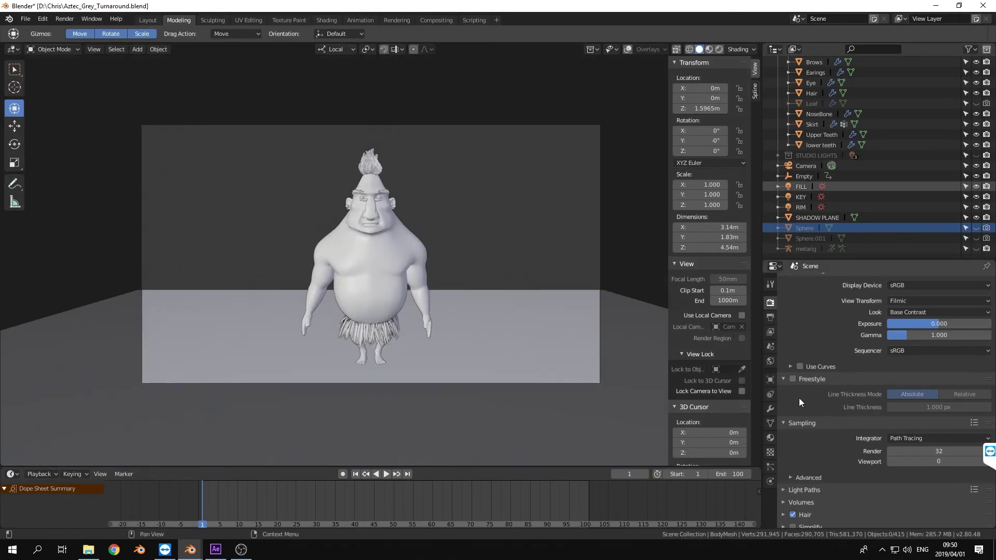
{"action": "left_click", "coordinate": [770, 332]}
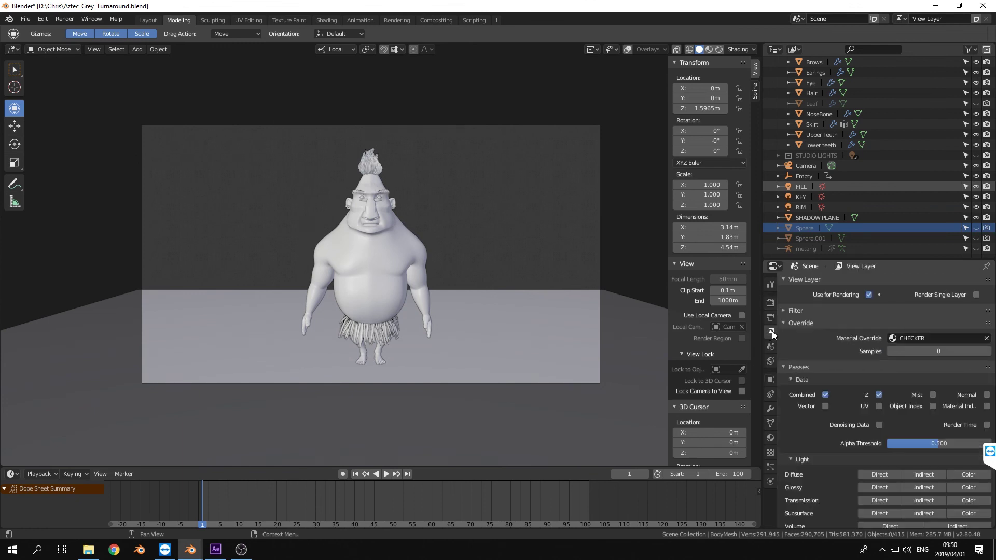
{"action": "left_click", "coordinate": [986, 338]}
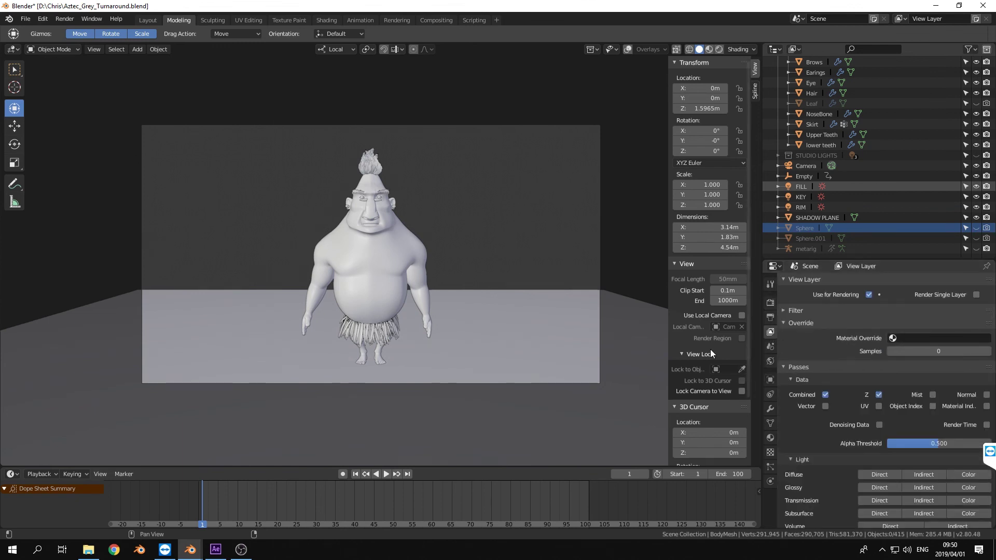
Preview the character's original materials in rendered shading, ending in wireframe shading.
{"action": "key", "text": "shift+z"}
{"action": "key", "text": "shift+z"}
{"action": "key", "text": "z"}
{"action": "left_click", "coordinate": [529, 197]}
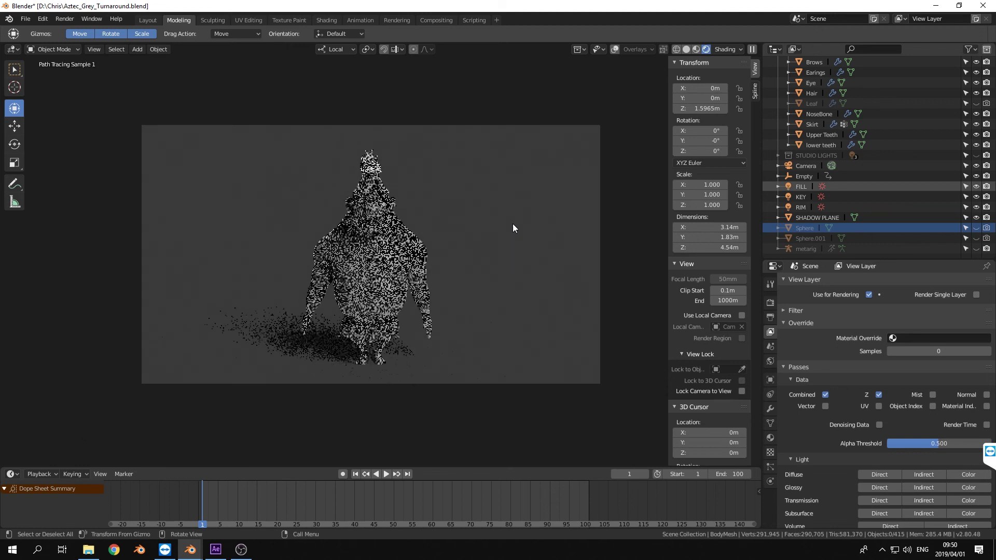
{"action": "key", "text": "shift+z"}
Set the render sampling to 128 samples and render the current frame.
{"action": "scroll", "coordinate": [850, 363], "scroll_direction": "down", "scroll_amount": 5}
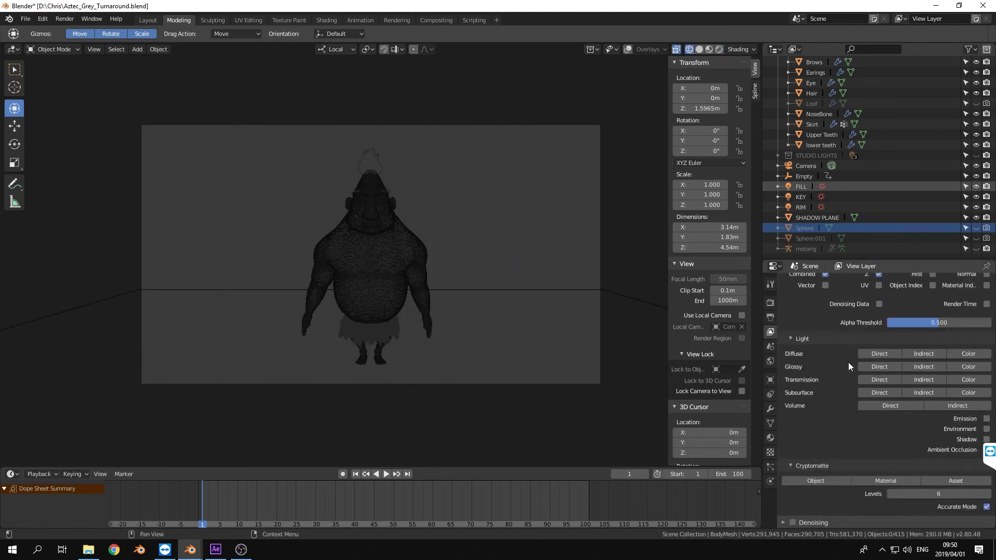
{"action": "scroll", "coordinate": [806, 359], "scroll_direction": "up", "scroll_amount": 5}
{"action": "left_click", "coordinate": [770, 303]}
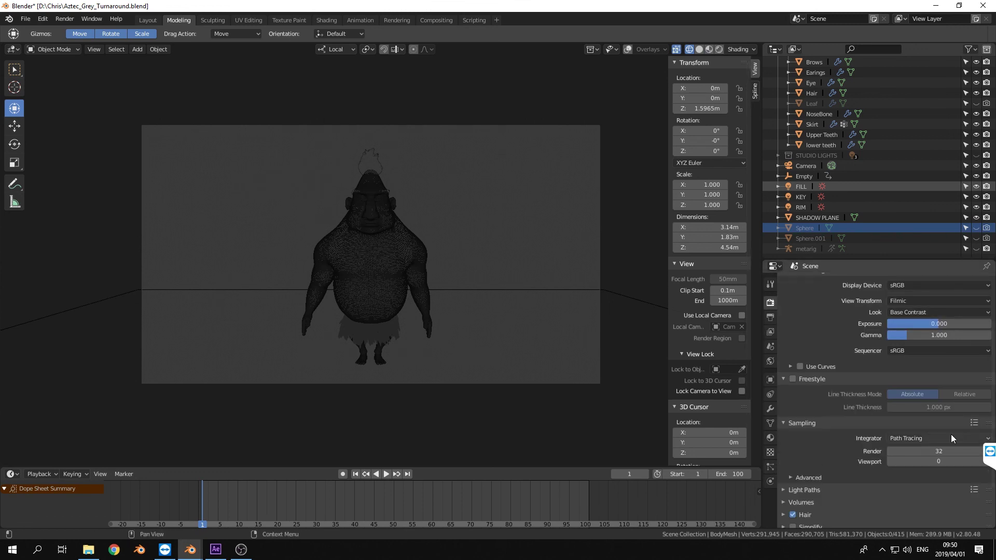
{"action": "scroll", "coordinate": [952, 437], "scroll_direction": "down", "scroll_amount": 2}
{"action": "left_click", "coordinate": [945, 408]}
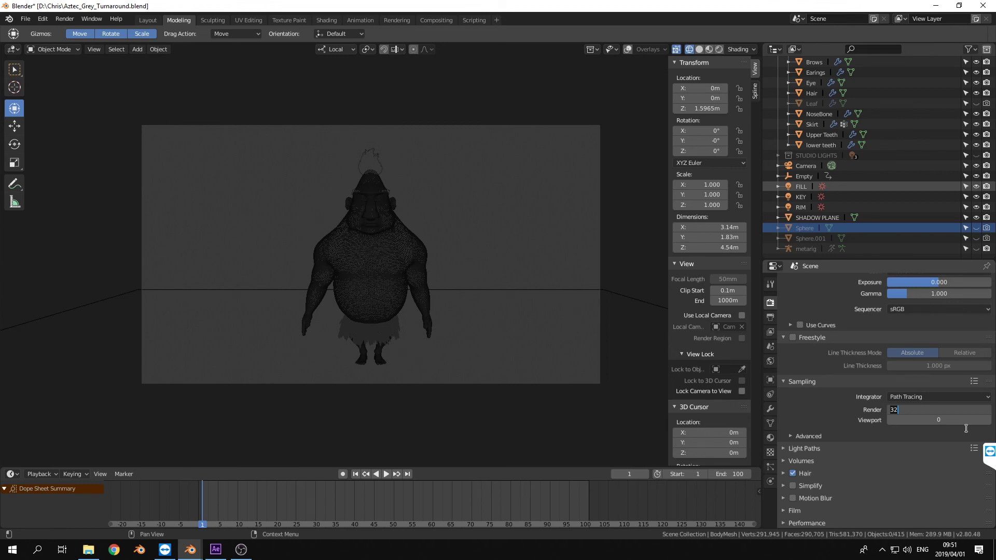
{"action": "type", "text": "128"}
{"action": "key", "text": "Return"}
{"action": "key", "text": "F12"}
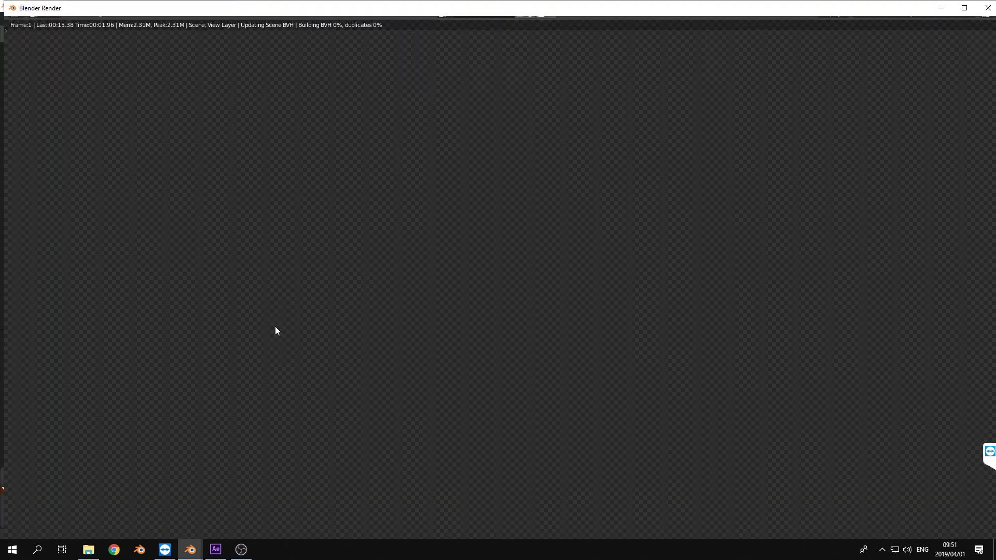
Switch to After Effects and open the Import File dialog to browse the render folders, leaving it without importing.
{"action": "left_click", "coordinate": [215, 549]}
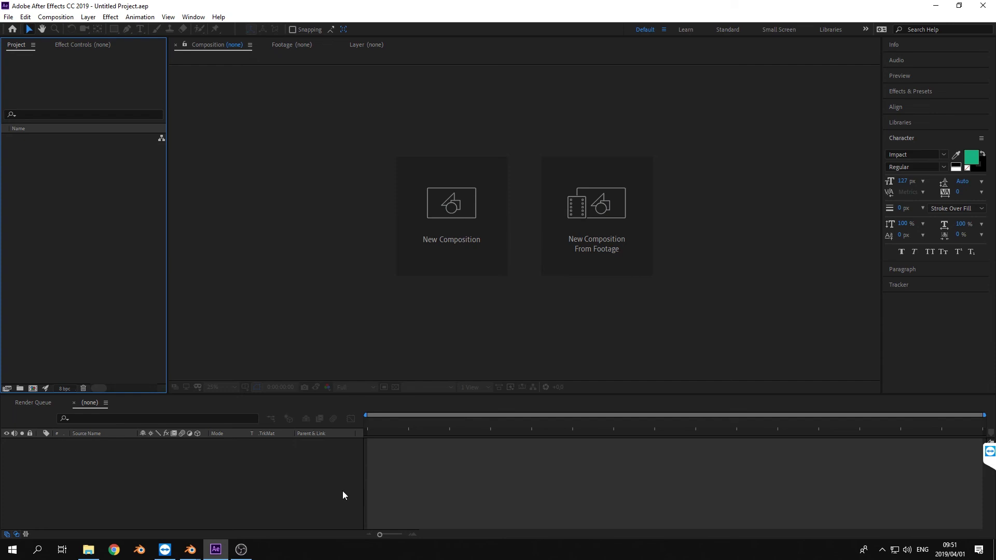
{"action": "double_click", "coordinate": [89, 179]}
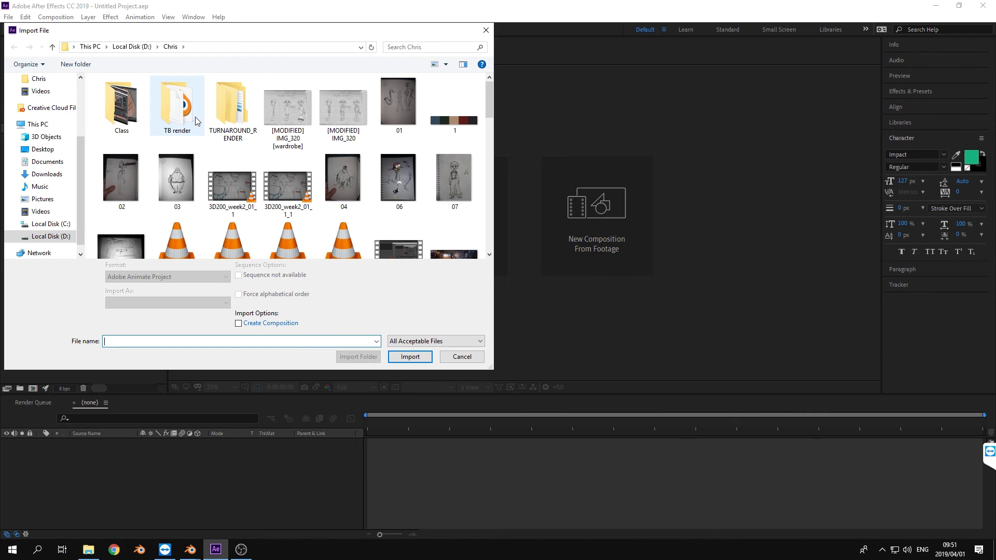
{"action": "key", "text": "Escape"}
{"action": "key", "text": "alt+Tab"}
{"action": "key", "text": "Tab"}
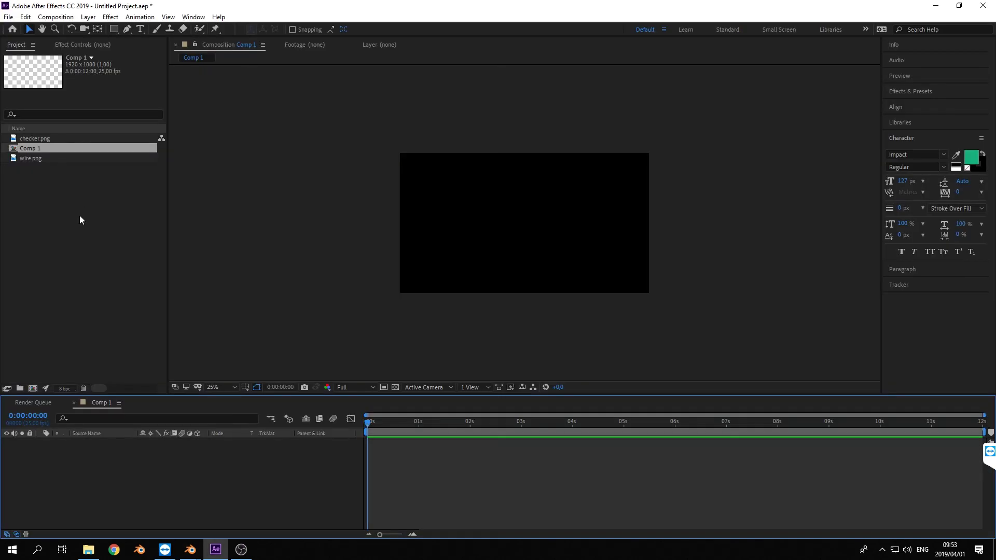
Import grey.png from the TURNAROUND_RENDER subfolders and add it to Comp 1 as a layer.
{"action": "double_click", "coordinate": [79, 216]}
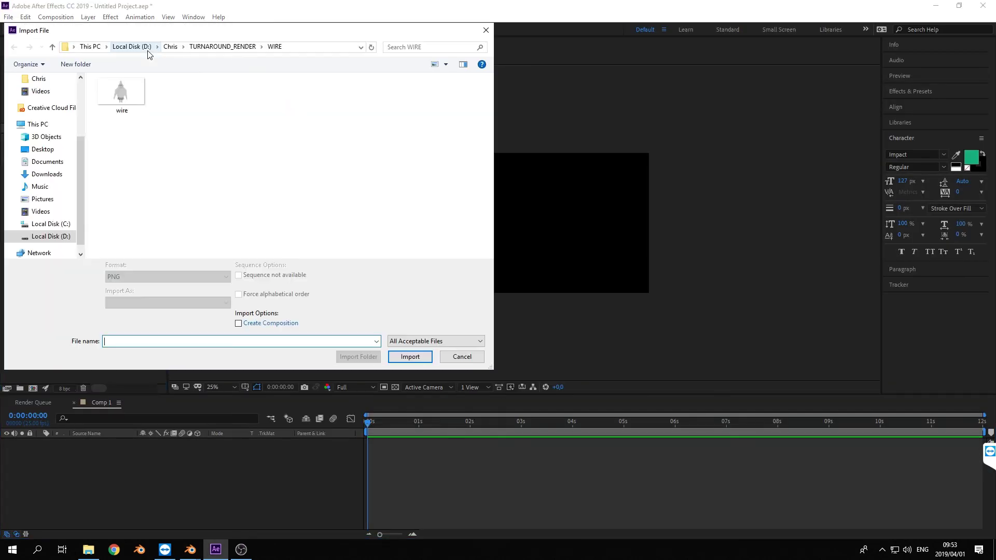
{"action": "left_click", "coordinate": [222, 47]}
{"action": "double_click", "coordinate": [132, 94]}
{"action": "left_click", "coordinate": [126, 108]}
{"action": "double_click", "coordinate": [126, 108]}
{"action": "left_click_drag", "start_coordinate": [43, 157], "coordinate": [108, 487]}
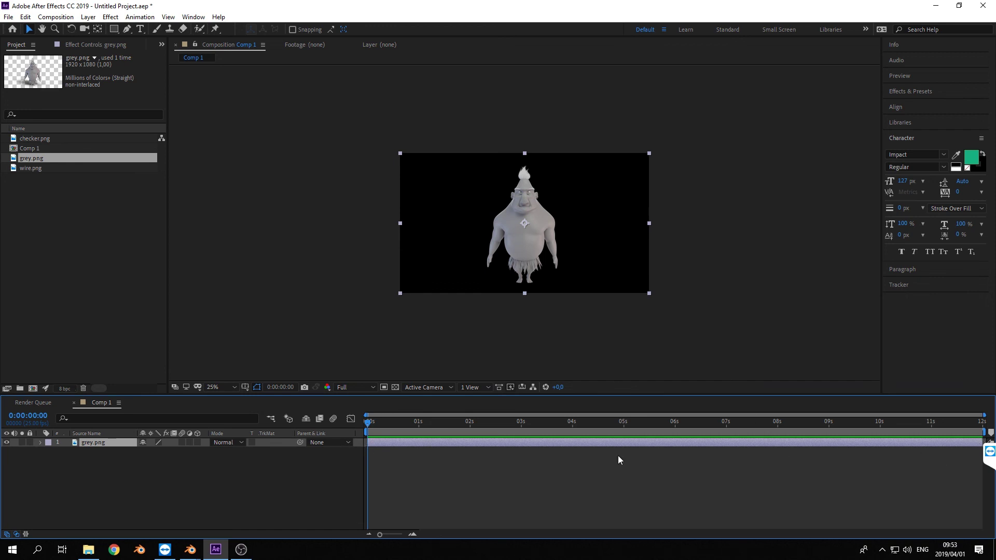
Split the grey.png layer at 4 and 8 seconds into three segments, and return the playhead to the start.
{"action": "left_click_drag", "start_coordinate": [530, 423], "coordinate": [777, 421]}
{"action": "key", "text": "ctrl+shift+d"}
{"action": "key", "text": "ctrl+shift+d"}
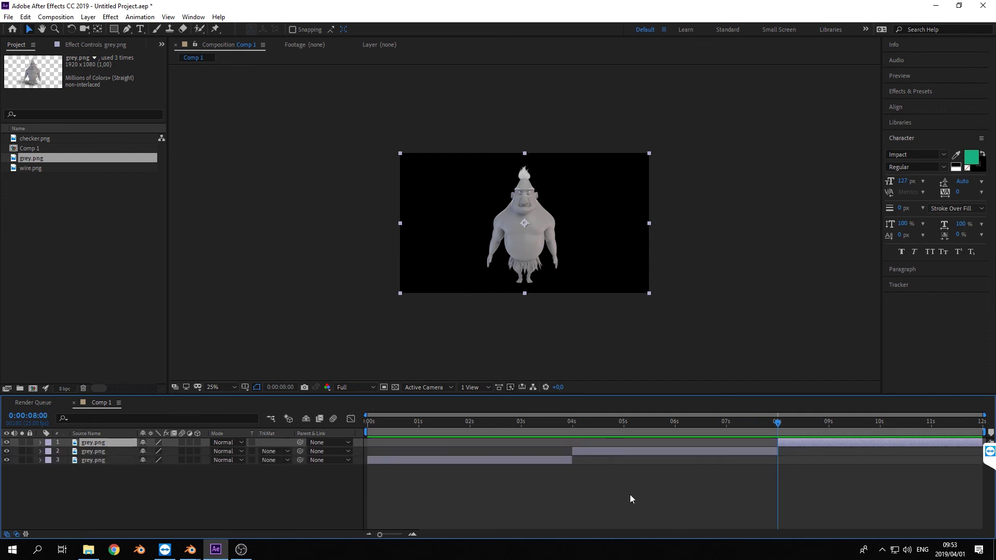
{"action": "left_click_drag", "start_coordinate": [394, 427], "coordinate": [102, 469]}
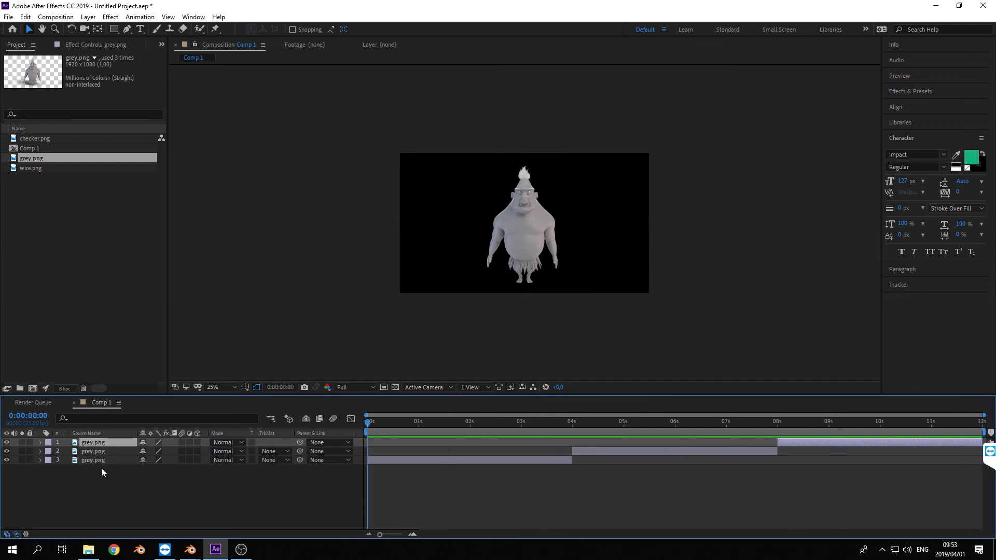
{"action": "left_click", "coordinate": [126, 499]}
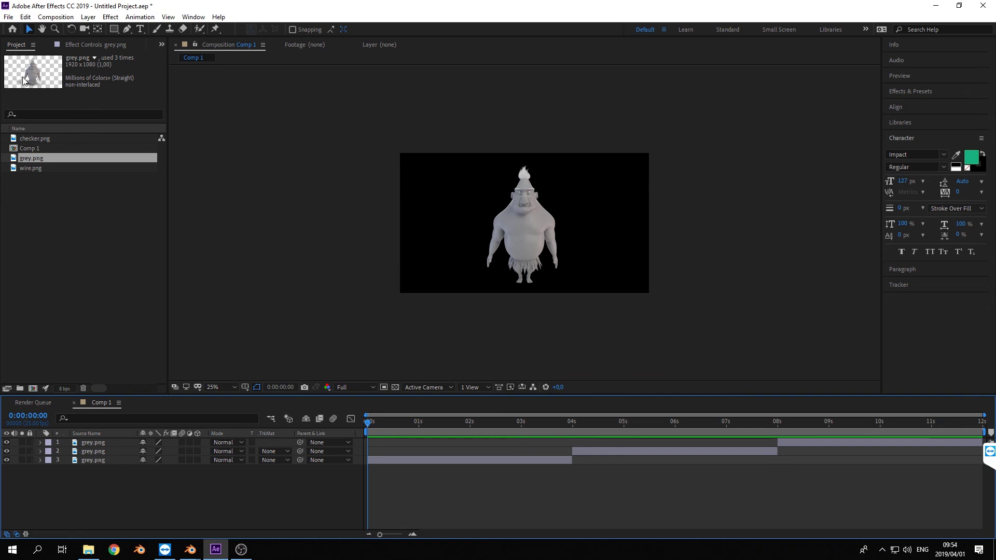
Switch to Blender and check the RGBA output colour mode and the Film transparency option in the render settings.
{"action": "key", "text": "alt+Tab"}
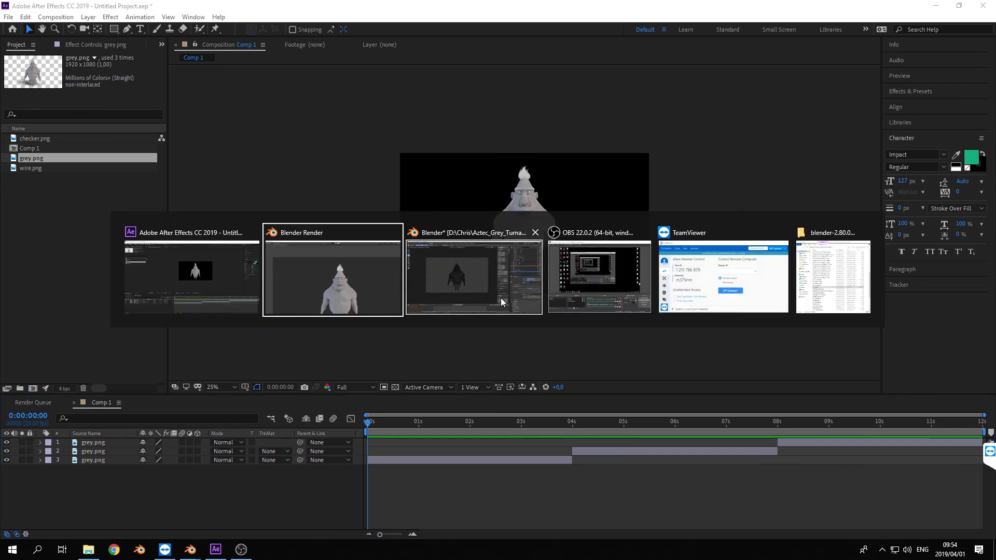
{"action": "left_click", "coordinate": [500, 304]}
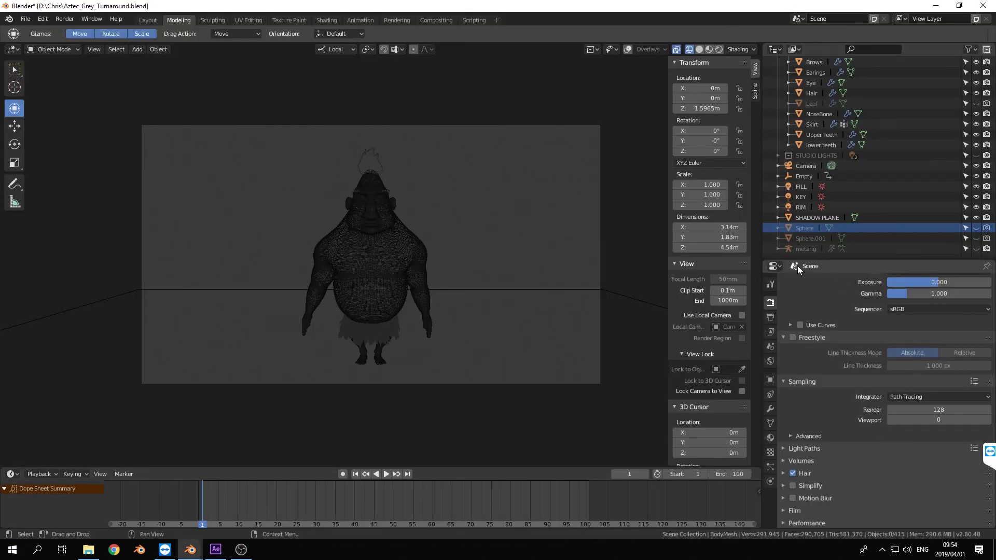
{"action": "left_click", "coordinate": [770, 317]}
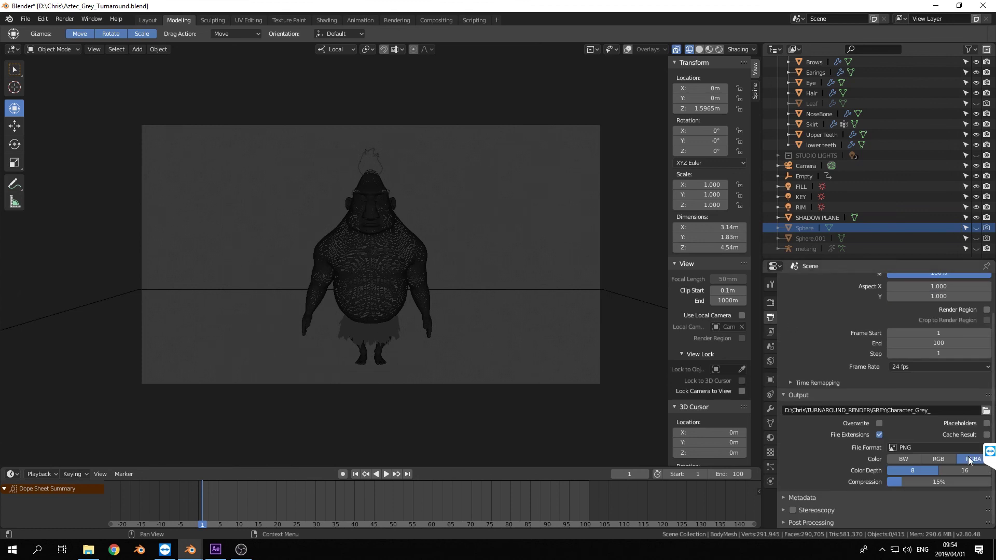
{"action": "left_click", "coordinate": [770, 301]}
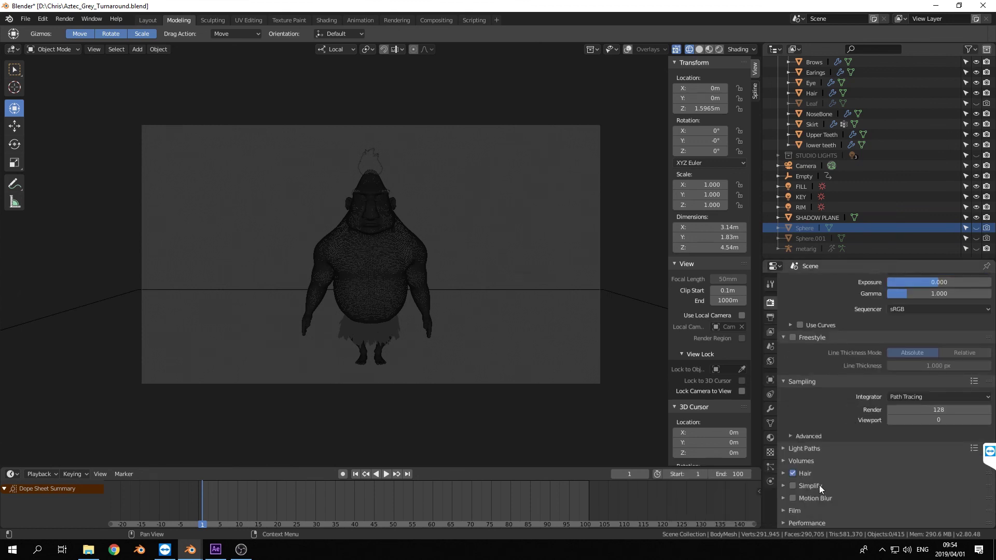
{"action": "left_click", "coordinate": [789, 509]}
{"action": "scroll", "coordinate": [825, 498], "scroll_direction": "down", "scroll_amount": 5}
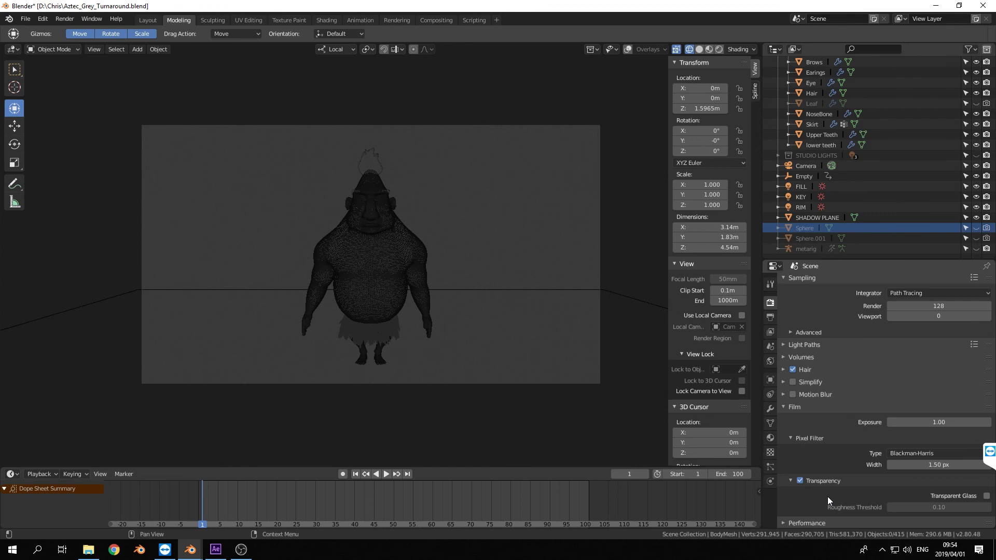
Switch back to After Effects and add a dark blue 1920 x 1080 px solid to Comp 1.
{"action": "key", "text": "alt+Tab"}
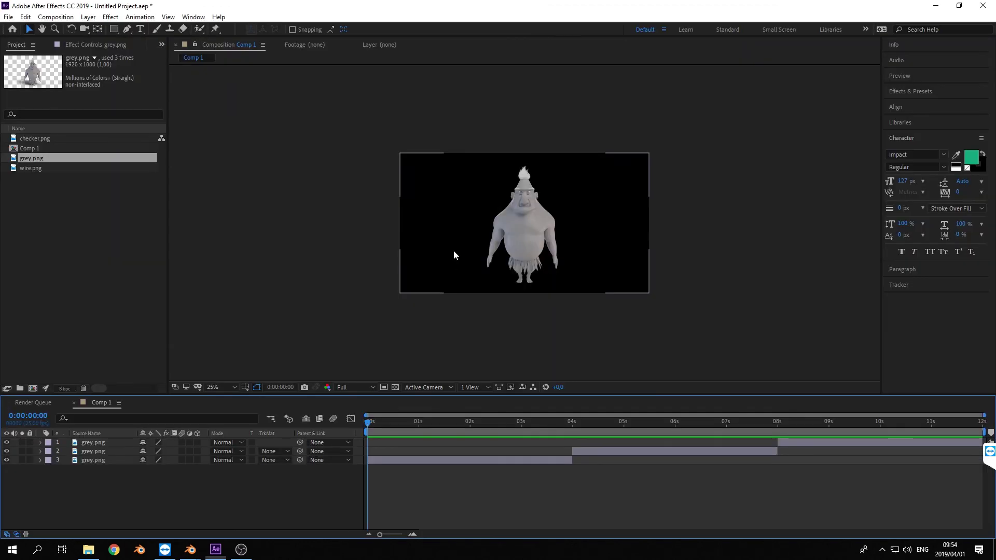
{"action": "left_click", "coordinate": [122, 234]}
{"action": "left_click", "coordinate": [86, 500]}
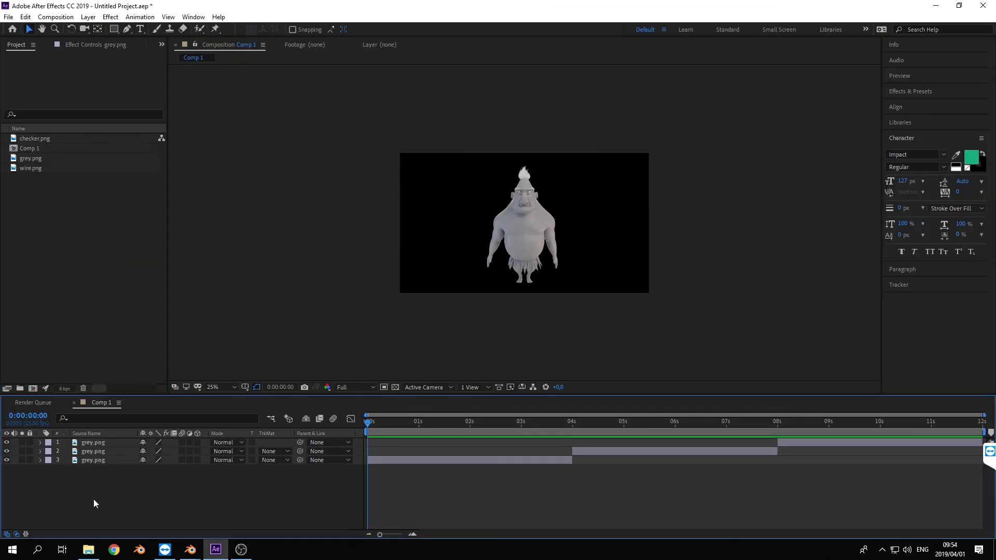
{"action": "key", "text": "ctrl+y"}
{"action": "left_click", "coordinate": [491, 338]}
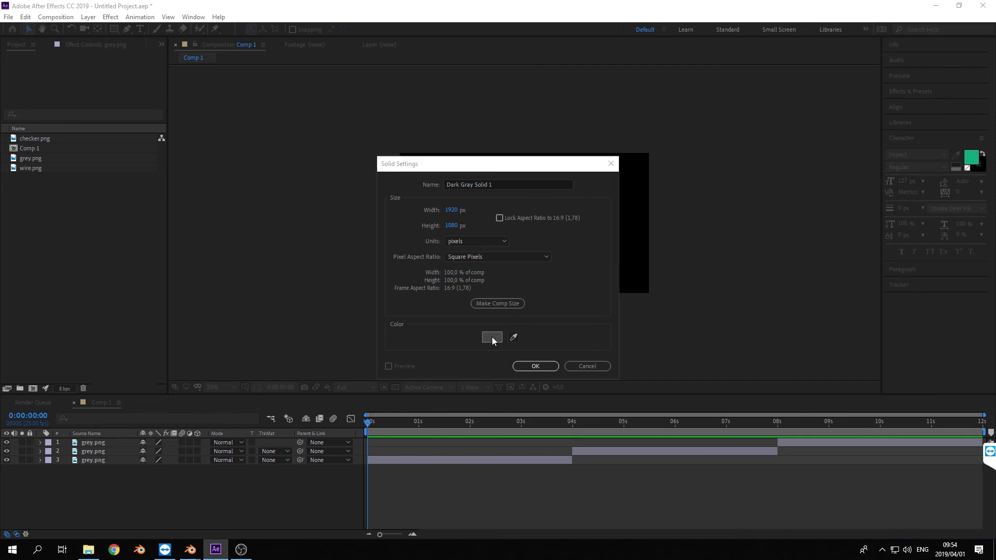
{"action": "left_click", "coordinate": [517, 253]}
{"action": "left_click", "coordinate": [409, 282]}
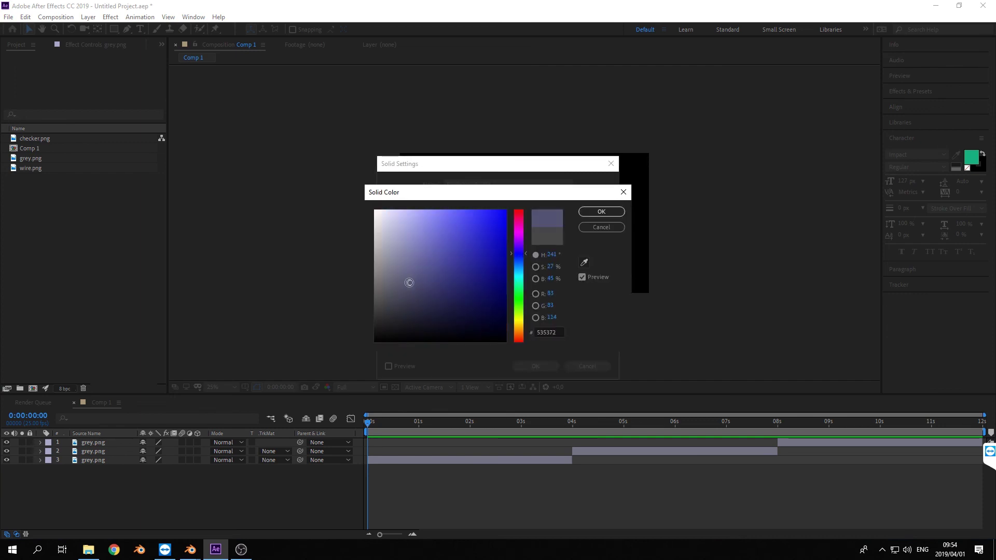
{"action": "left_click_drag", "start_coordinate": [410, 282], "coordinate": [414, 305]}
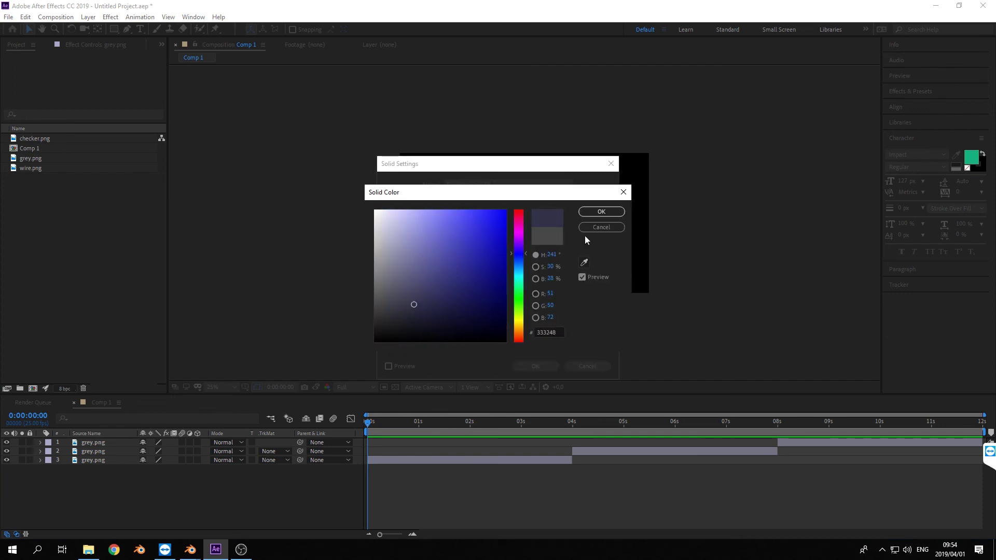
{"action": "left_click", "coordinate": [433, 302]}
{"action": "left_click", "coordinate": [603, 213]}
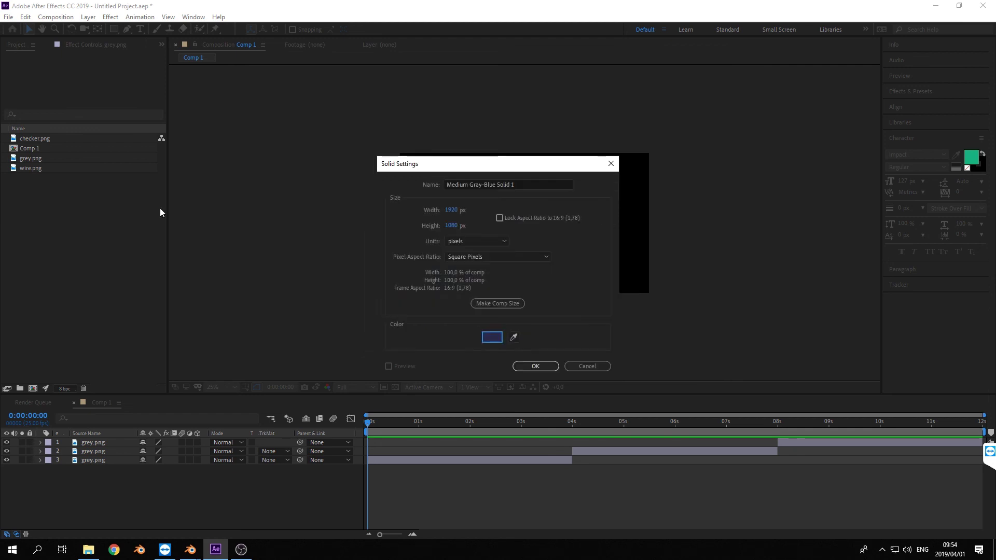
{"action": "left_click", "coordinate": [535, 365]}
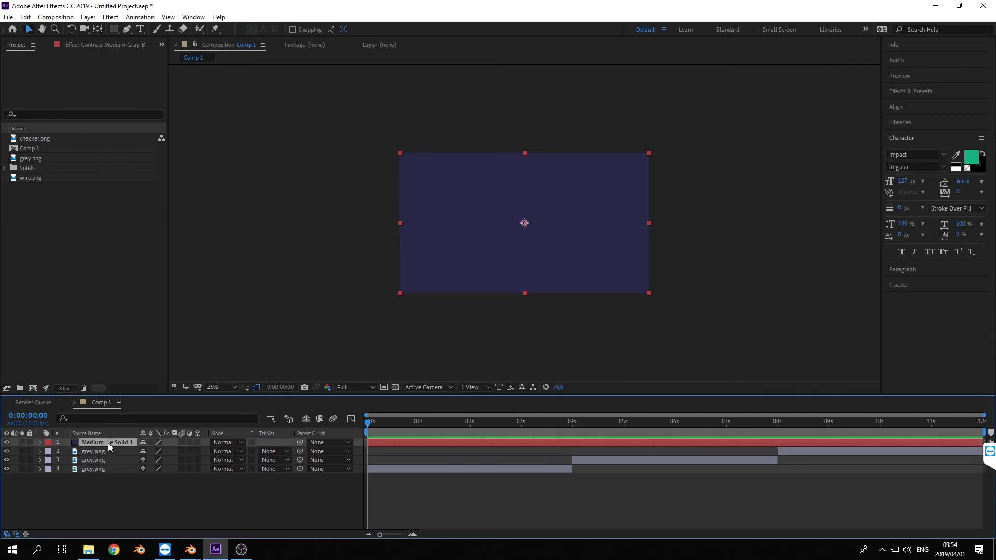
Move the blue solid beneath all the grey.png layers and scrub through the composition to check the background.
{"action": "left_click_drag", "start_coordinate": [111, 445], "coordinate": [130, 513]}
{"action": "scroll", "coordinate": [576, 333], "scroll_direction": "up", "scroll_amount": 3}
{"action": "scroll", "coordinate": [577, 337], "scroll_direction": "down", "scroll_amount": 1}
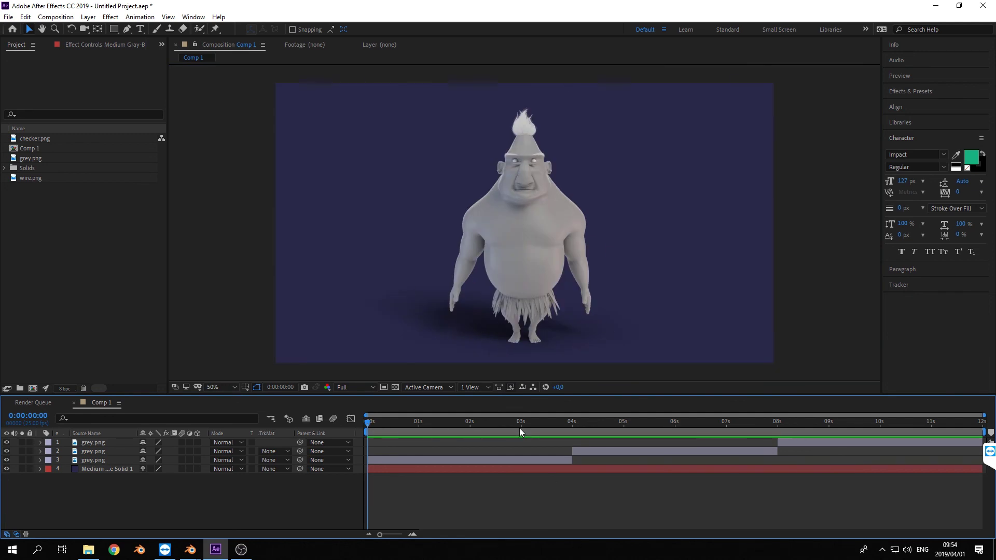
{"action": "left_click_drag", "start_coordinate": [377, 420], "coordinate": [320, 421]}
{"action": "left_click", "coordinate": [571, 419]}
{"action": "left_click_drag", "start_coordinate": [578, 420], "coordinate": [987, 422]}
{"action": "left_click", "coordinate": [79, 244]}
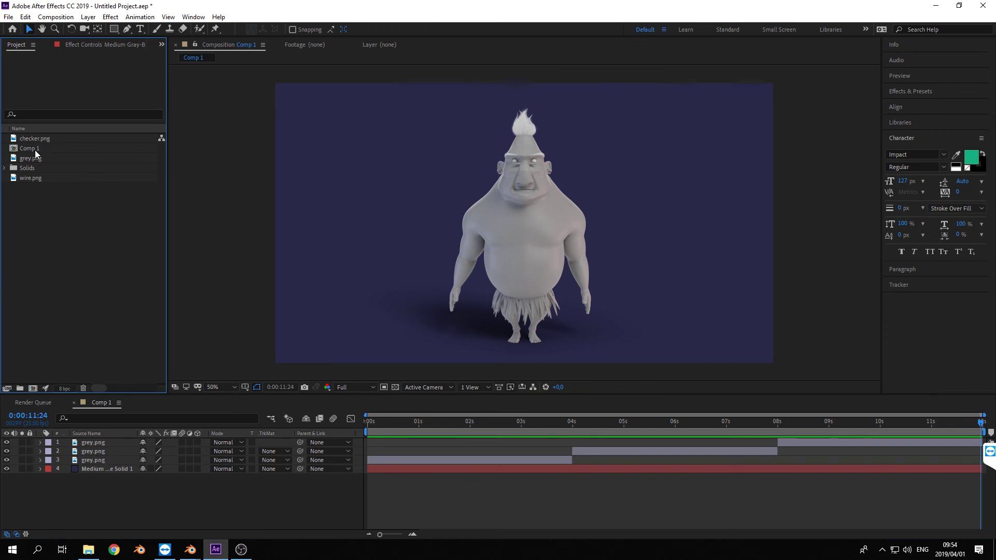
Add checker.png above the middle grey segment from 4 to 8 seconds, and wire.png as the top layer starting at 8 seconds.
{"action": "left_click_drag", "start_coordinate": [34, 138], "coordinate": [572, 452]}
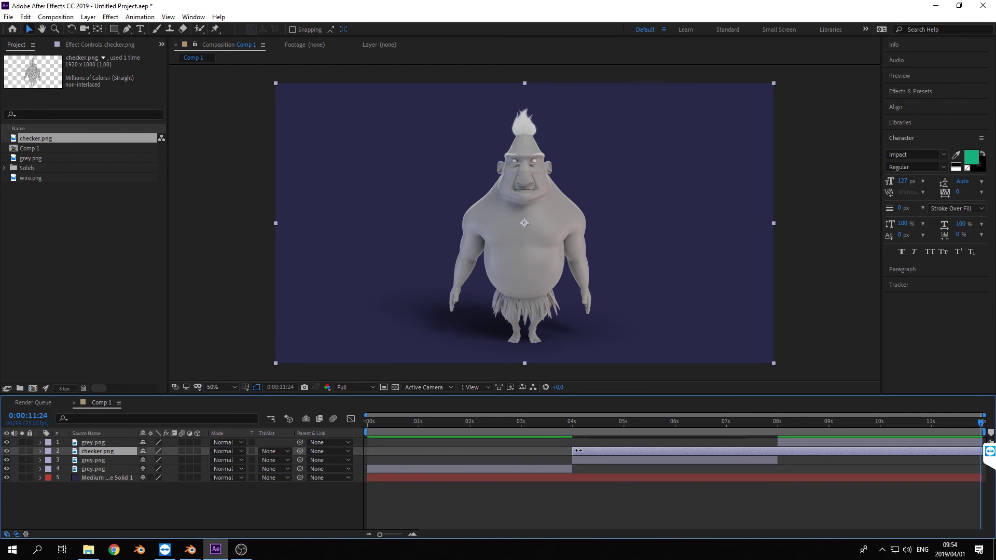
{"action": "left_click_drag", "start_coordinate": [819, 421], "coordinate": [776, 421]}
{"action": "key", "text": "ctrl+shift+d"}
{"action": "key", "text": "Delete"}
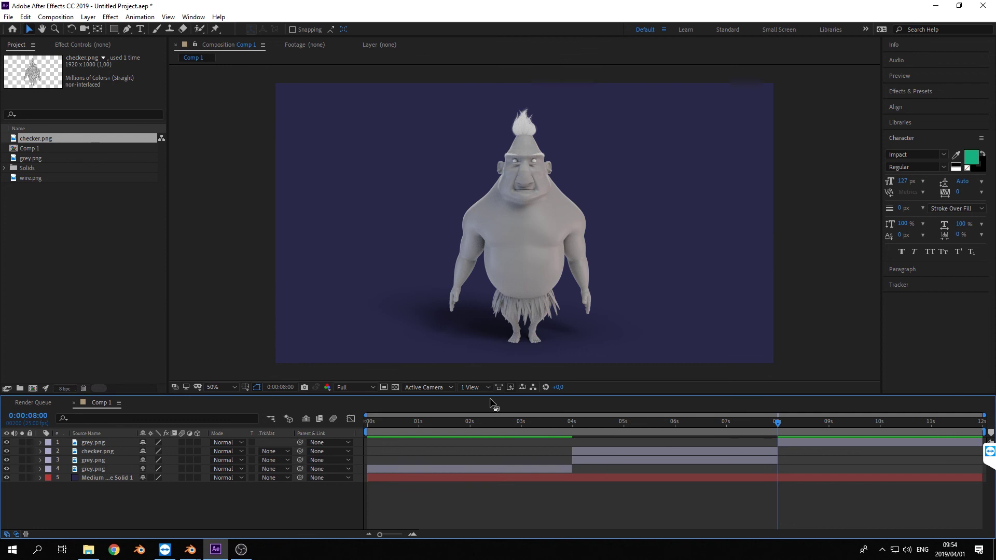
{"action": "left_click_drag", "start_coordinate": [39, 180], "coordinate": [104, 438]}
{"action": "left_click_drag", "start_coordinate": [369, 442], "coordinate": [781, 443]}
Set the checker.png layer's blending mode to Multiply and inspect the checker overlay on the character up close.
{"action": "left_click_drag", "start_coordinate": [551, 420], "coordinate": [604, 419]}
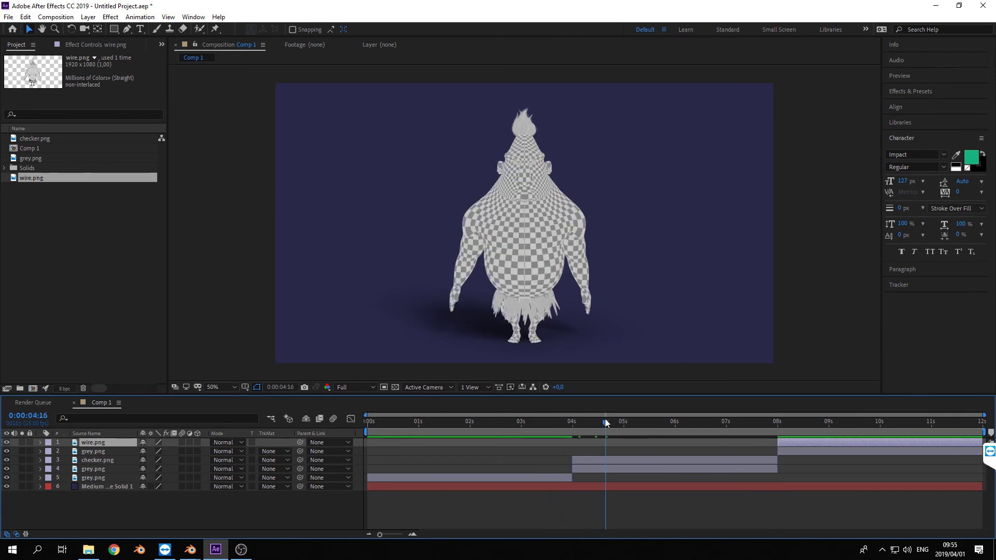
{"action": "left_click", "coordinate": [618, 461]}
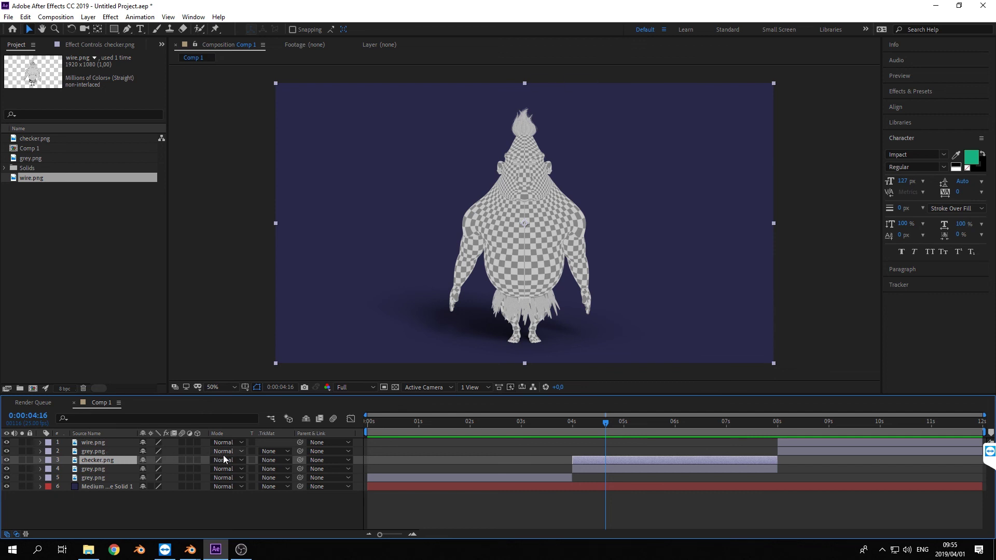
{"action": "left_click", "coordinate": [226, 462]}
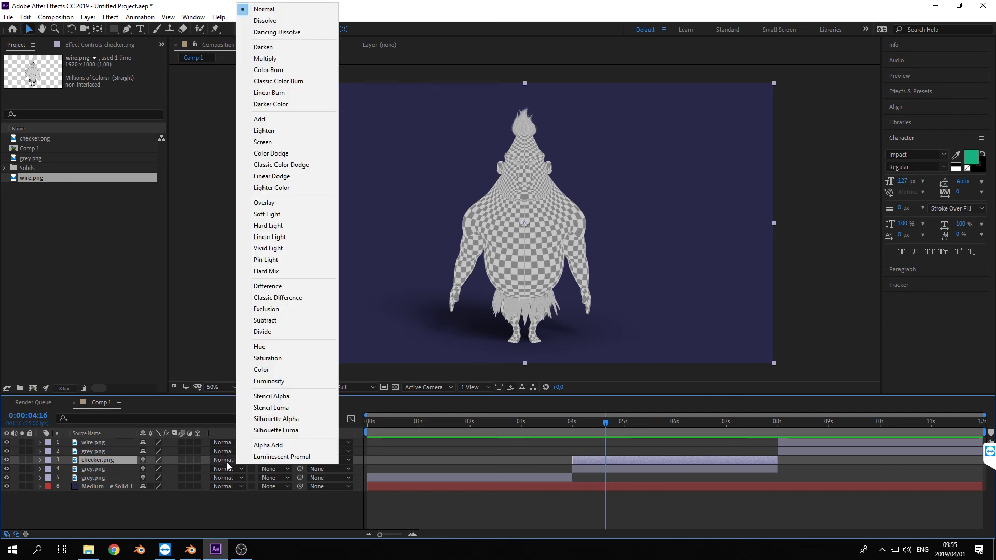
{"action": "left_click", "coordinate": [265, 58]}
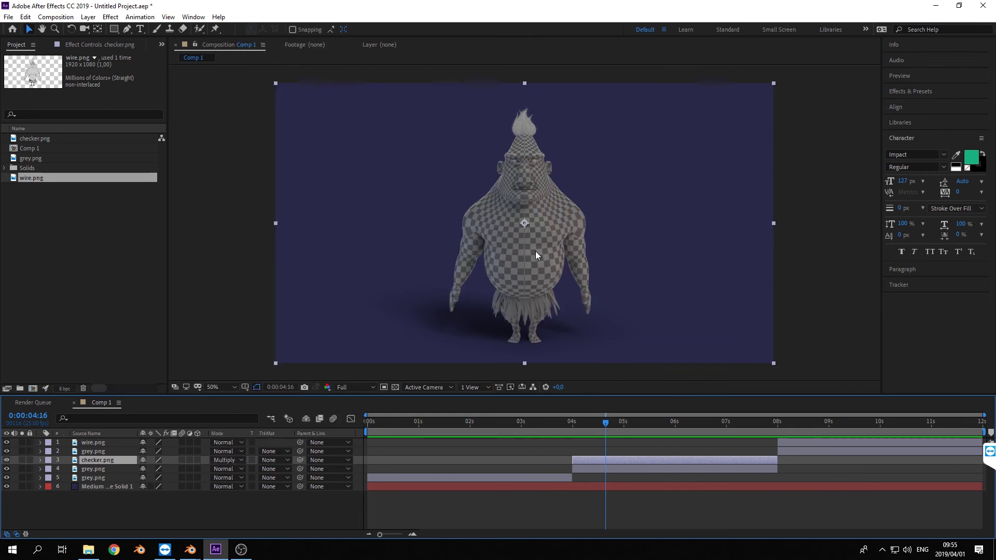
{"action": "key", "text": "/"}
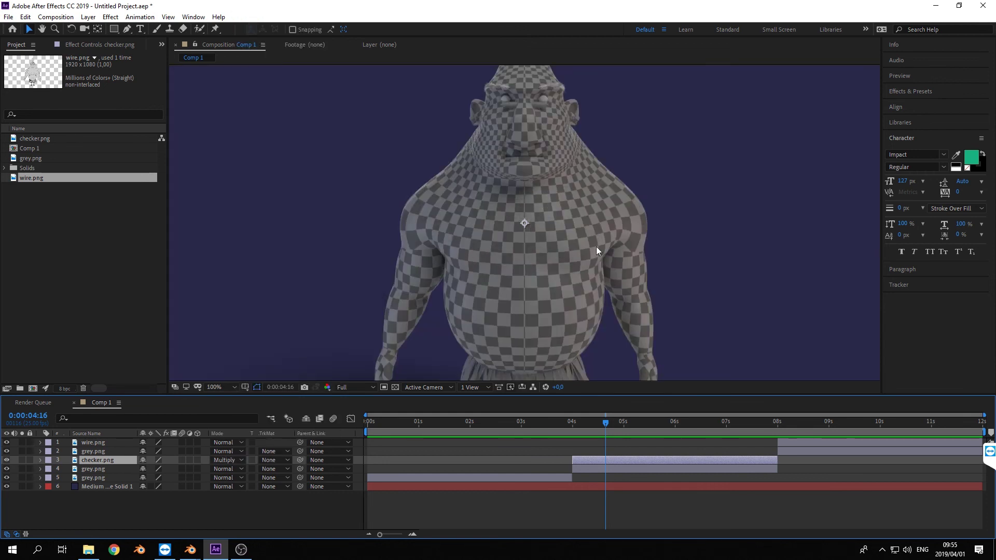
Try the Screen blending mode on the checker.png layer, and return it to Multiply.
{"action": "left_click", "coordinate": [231, 460]}
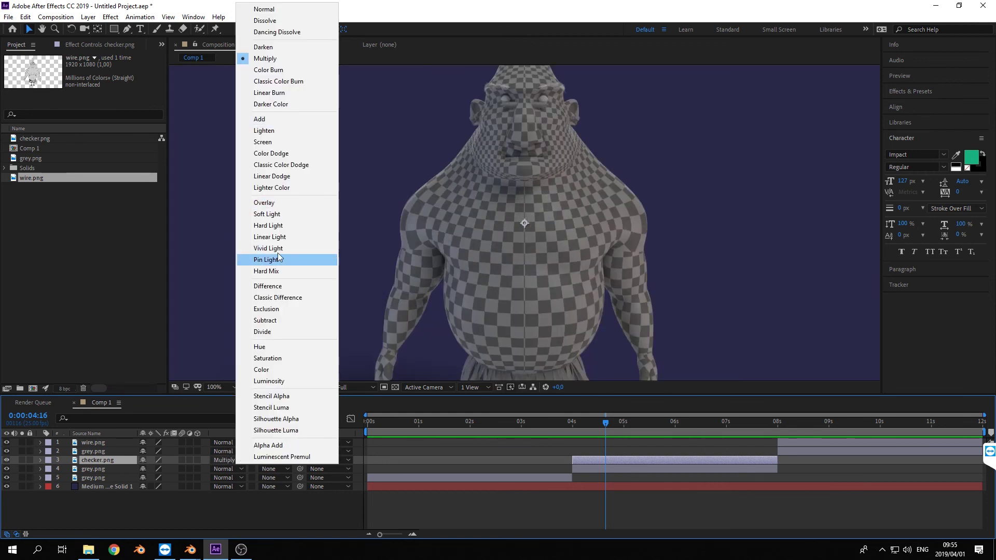
{"action": "left_click", "coordinate": [286, 146]}
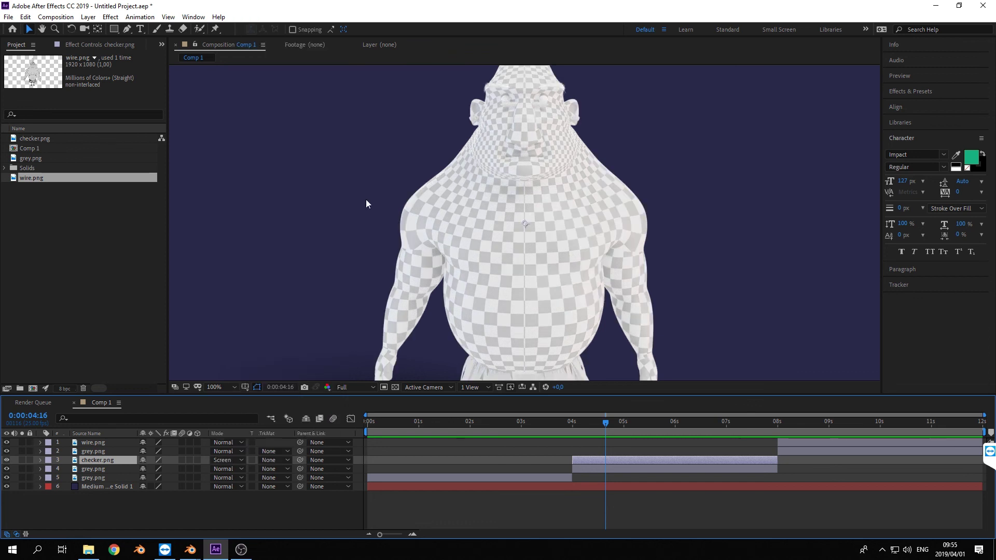
{"action": "scroll", "coordinate": [554, 247], "scroll_direction": "down", "scroll_amount": 1}
{"action": "scroll", "coordinate": [555, 248], "scroll_direction": "up", "scroll_amount": 1}
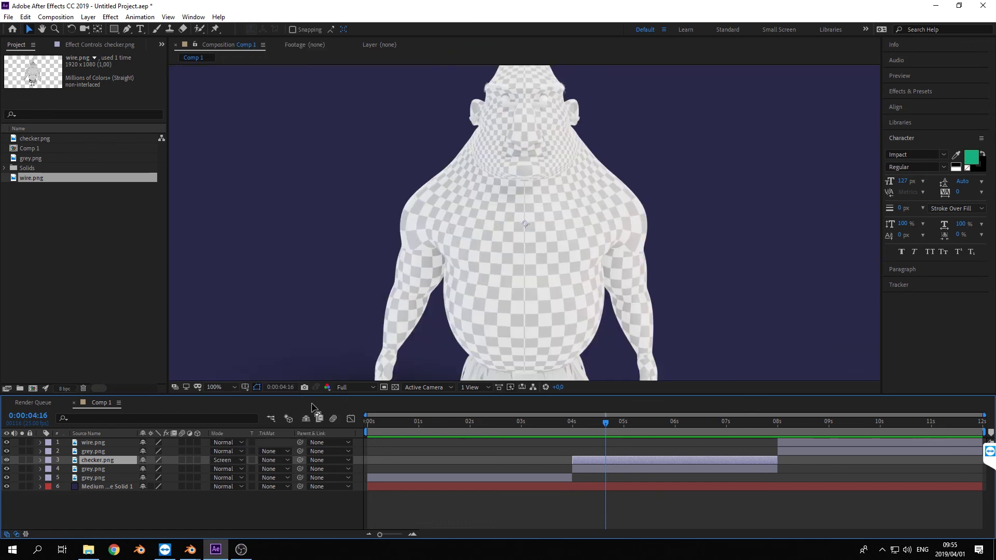
{"action": "left_click", "coordinate": [236, 460]}
{"action": "left_click", "coordinate": [277, 58]}
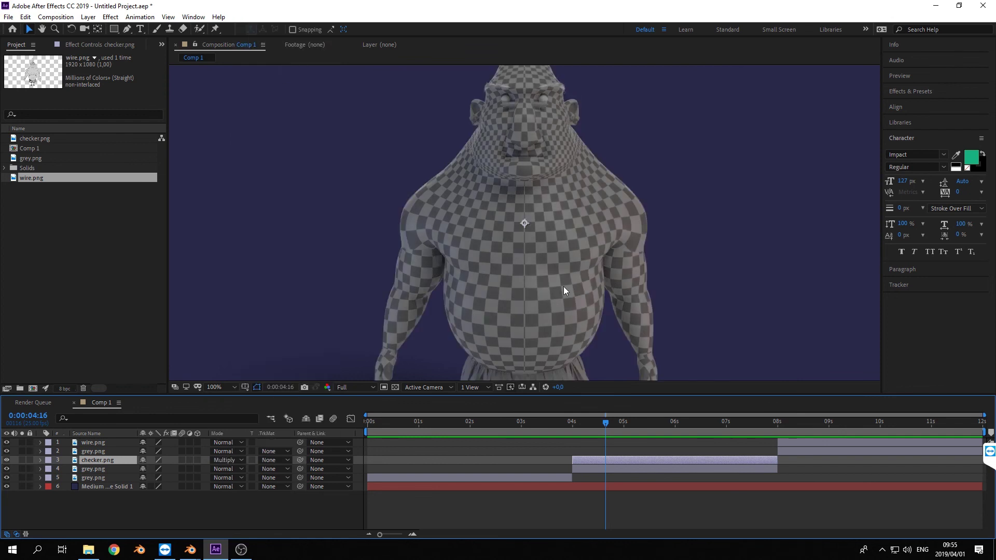
Set the wire.png layer's blending mode to Multiply and view the full composition past 8 seconds.
{"action": "left_click_drag", "start_coordinate": [603, 420], "coordinate": [790, 419]}
{"action": "left_click", "coordinate": [804, 443]}
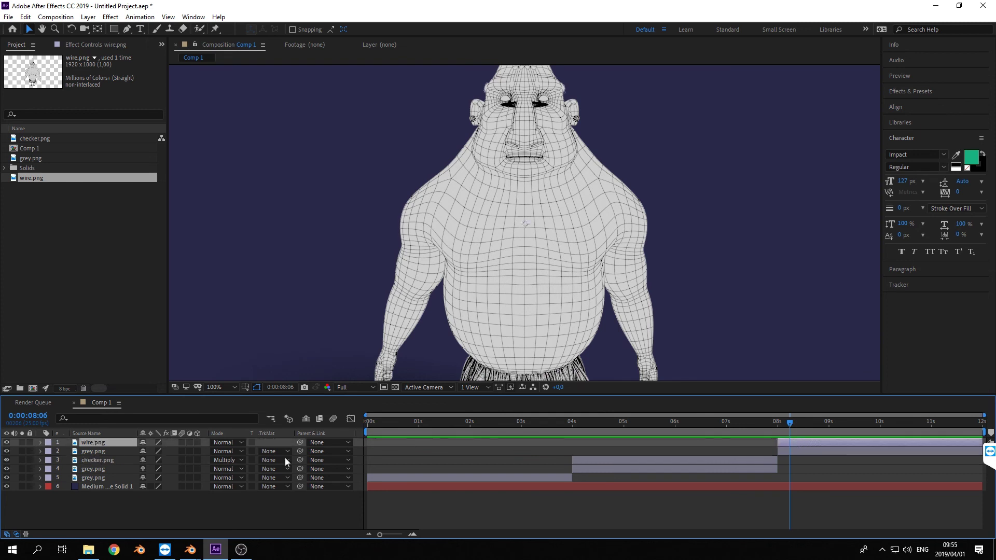
{"action": "left_click", "coordinate": [242, 451]}
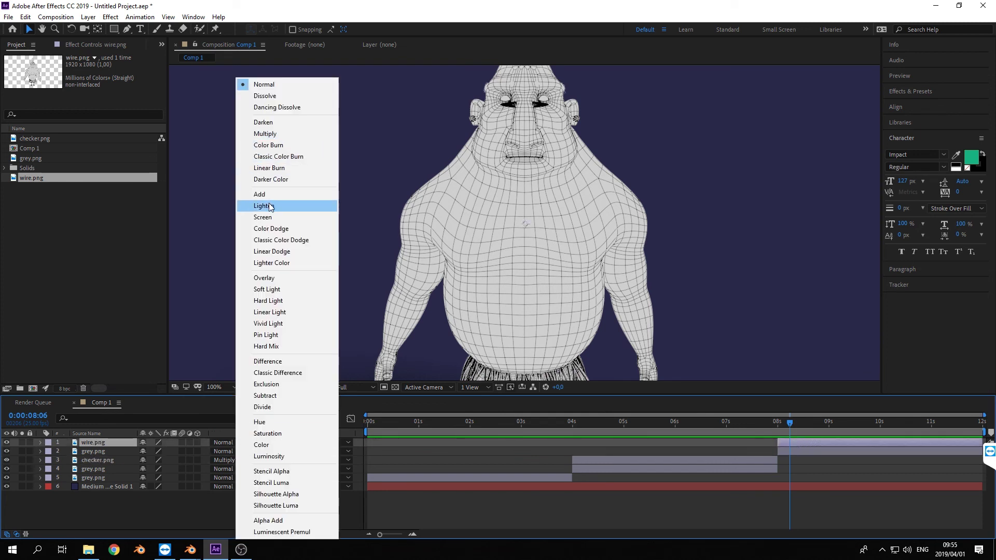
{"action": "left_click", "coordinate": [275, 133]}
{"action": "scroll", "coordinate": [590, 236], "scroll_direction": "down", "scroll_amount": 2}
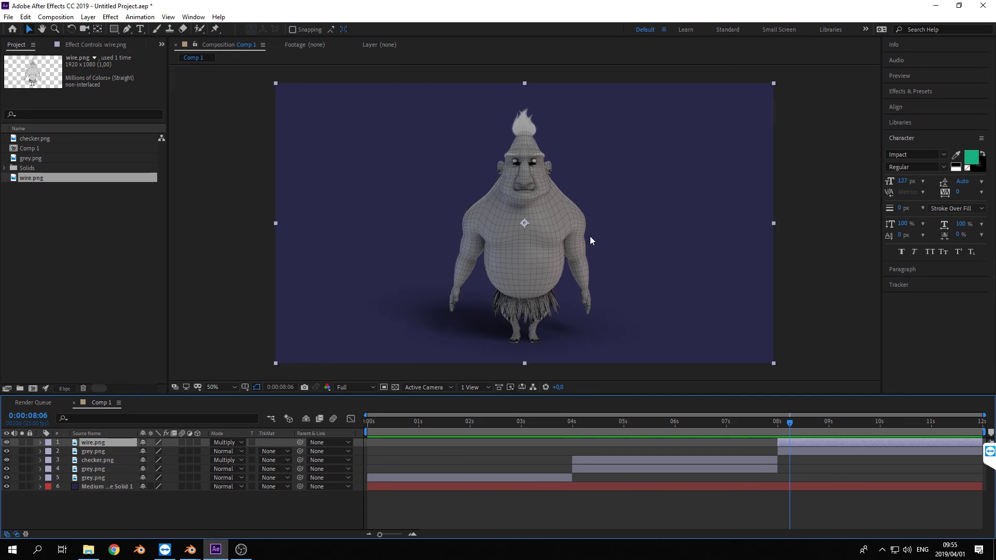
Examine the wireframe overlay on the character's head and hair at about 9 seconds.
{"action": "left_click_drag", "start_coordinate": [789, 422], "coordinate": [850, 423]}
{"action": "scroll", "coordinate": [581, 162], "scroll_direction": "up", "scroll_amount": 4}
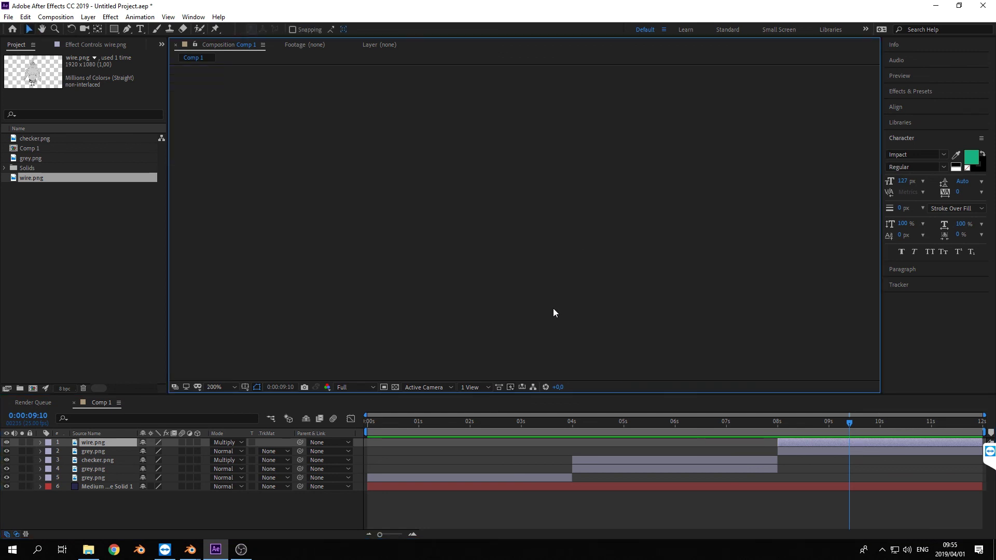
{"action": "middle_click_drag", "start_coordinate": [533, 332], "coordinate": [557, 211]}
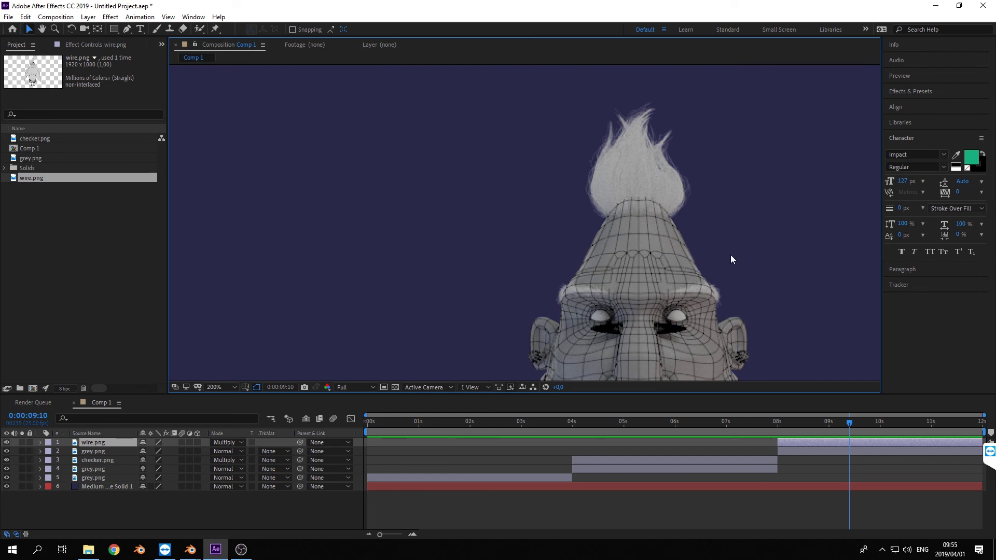
Examine the wireframe overlay over the rest of the character's body, down to the feet.
{"action": "scroll", "coordinate": [624, 274], "scroll_direction": "down", "scroll_amount": 4}
{"action": "middle_click_drag", "start_coordinate": [607, 235], "coordinate": [625, 311]}
{"action": "middle_click_drag", "start_coordinate": [589, 191], "coordinate": [642, 369]}
{"action": "middle_click_drag", "start_coordinate": [536, 115], "coordinate": [609, 271]}
{"action": "scroll", "coordinate": [573, 141], "scroll_direction": "down", "scroll_amount": 2}
{"action": "scroll", "coordinate": [571, 137], "scroll_direction": "up", "scroll_amount": 2}
{"action": "middle_click_drag", "start_coordinate": [455, 133], "coordinate": [555, 296]}
{"action": "scroll", "coordinate": [529, 287], "scroll_direction": "up", "scroll_amount": 2}
Scrub from the grey section across the cuts at 4 and 8 seconds to review the checker and wireframe changes.
{"action": "left_click", "coordinate": [575, 421]}
{"action": "left_click_drag", "start_coordinate": [614, 420], "coordinate": [534, 383]}
{"action": "left_click", "coordinate": [577, 461]}
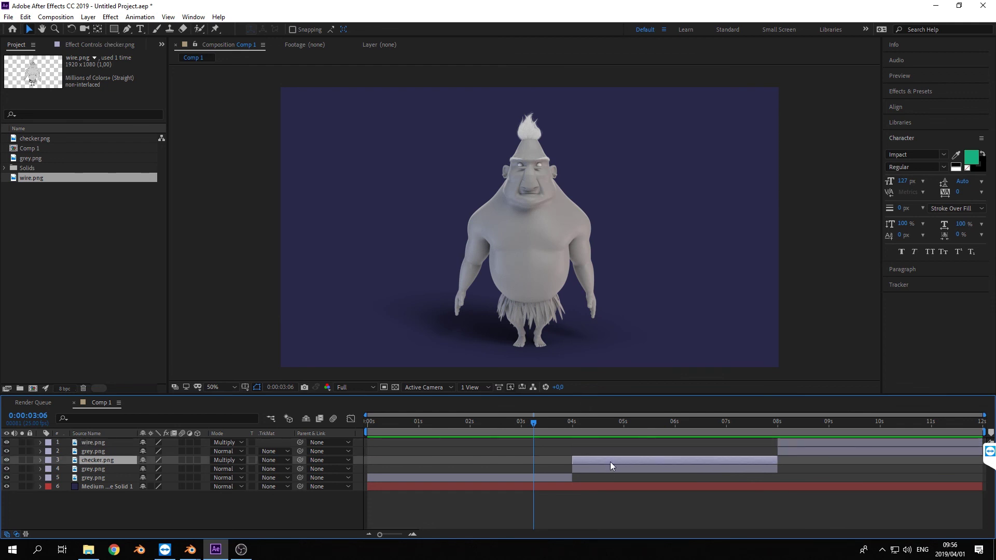
{"action": "left_click_drag", "start_coordinate": [567, 423], "coordinate": [571, 422]}
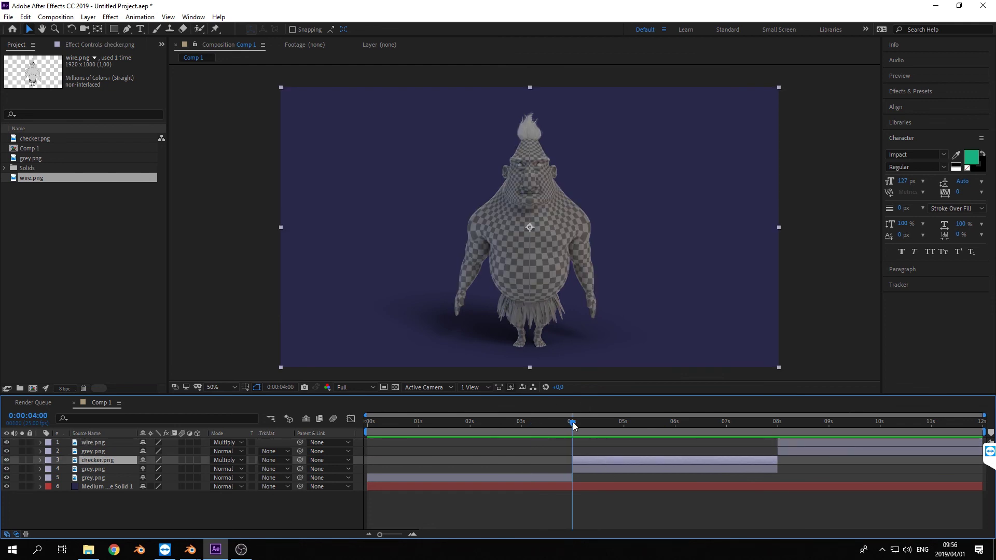
{"action": "left_click_drag", "start_coordinate": [576, 421], "coordinate": [777, 416]}
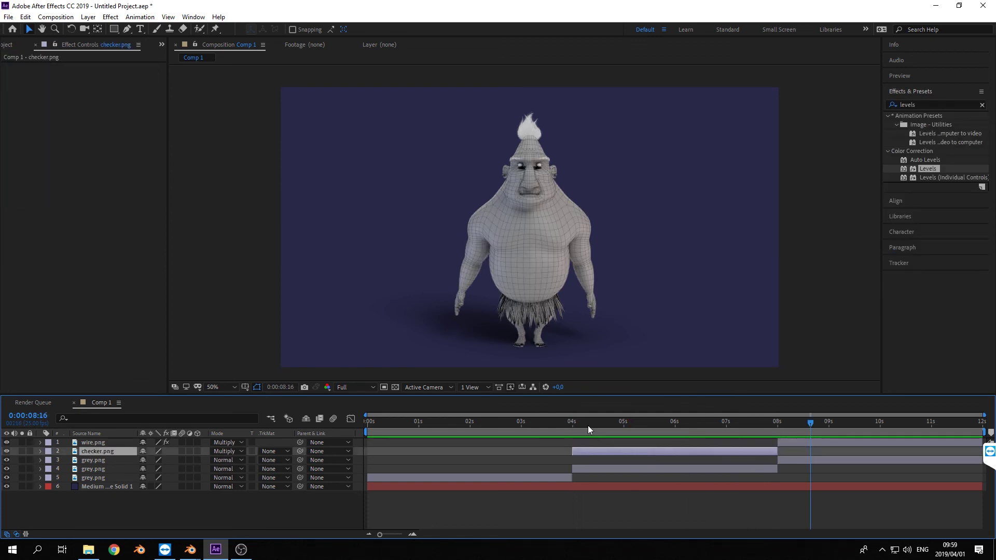
Fade in the checker.png layer with opacity keyframes of 0% at 0:00:04:00 and 100% at 0:00:04:10.
{"action": "left_click_drag", "start_coordinate": [587, 425], "coordinate": [574, 430]}
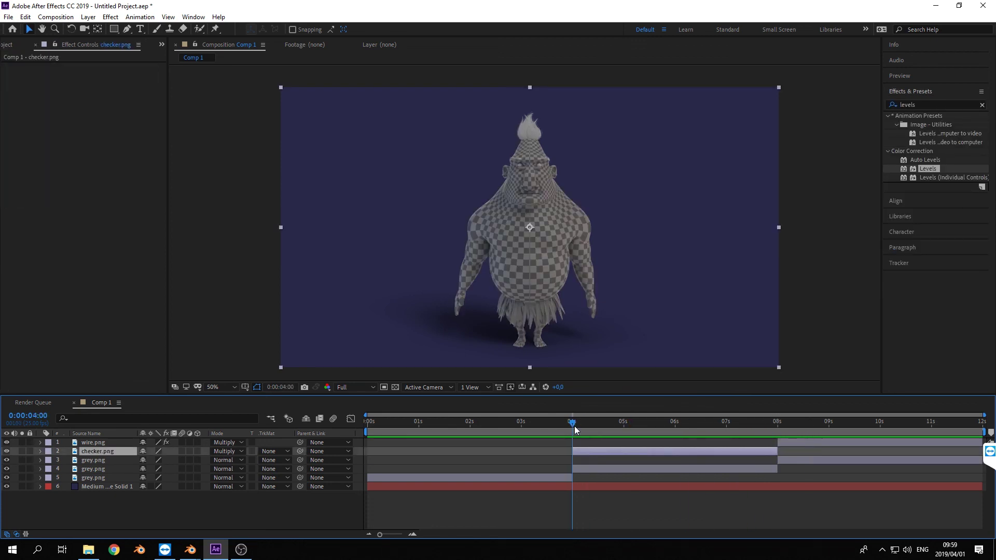
{"action": "key", "text": "t"}
{"action": "key", "text": "shift+Page_Down"}
{"action": "left_click", "coordinate": [67, 460]}
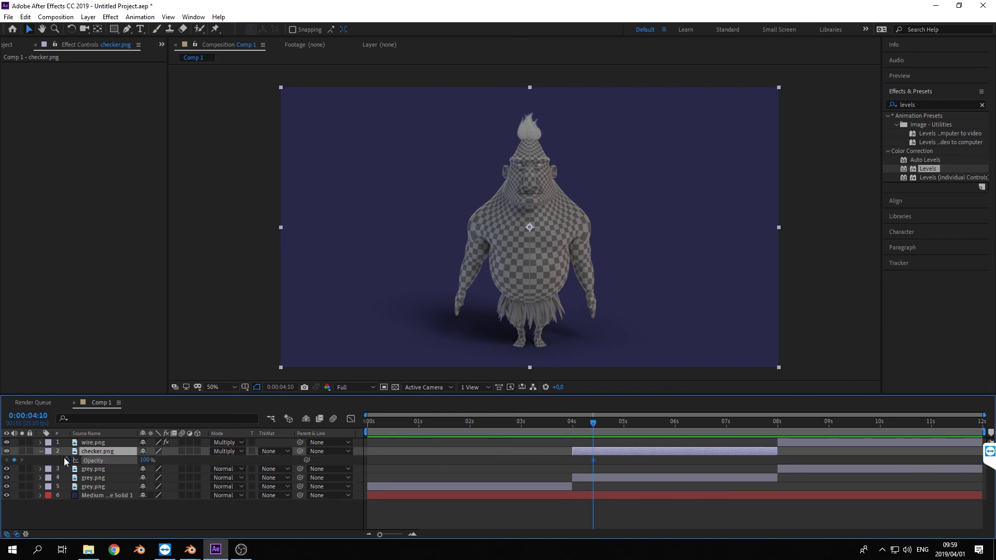
{"action": "left_click", "coordinate": [143, 460]}
{"action": "type", "text": "0"}
{"action": "key", "text": "Return"}
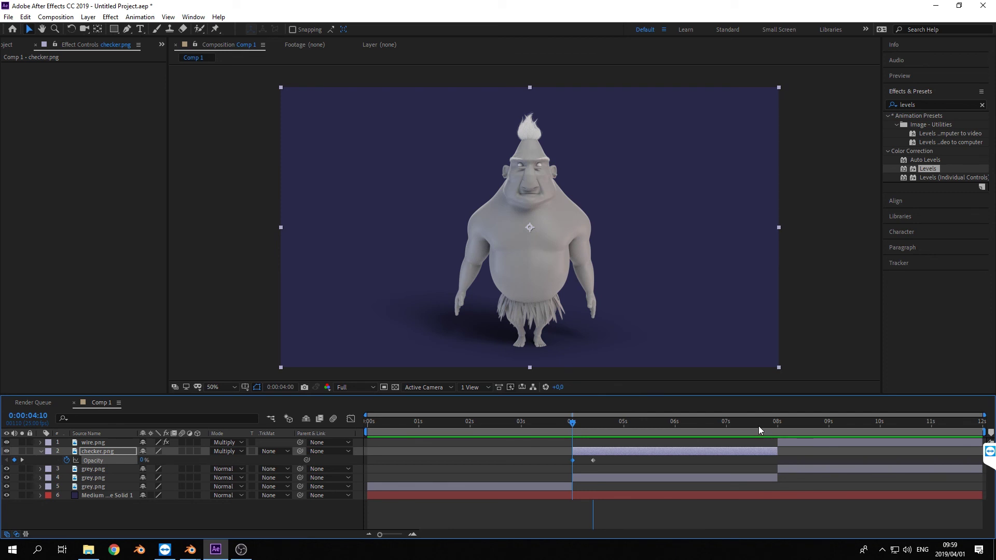
Fade out the checker.png layer with opacity keyframes of 100% at 0:00:07:15 and 0% at 0:00:08:00.
{"action": "left_click_drag", "start_coordinate": [756, 423], "coordinate": [776, 422]}
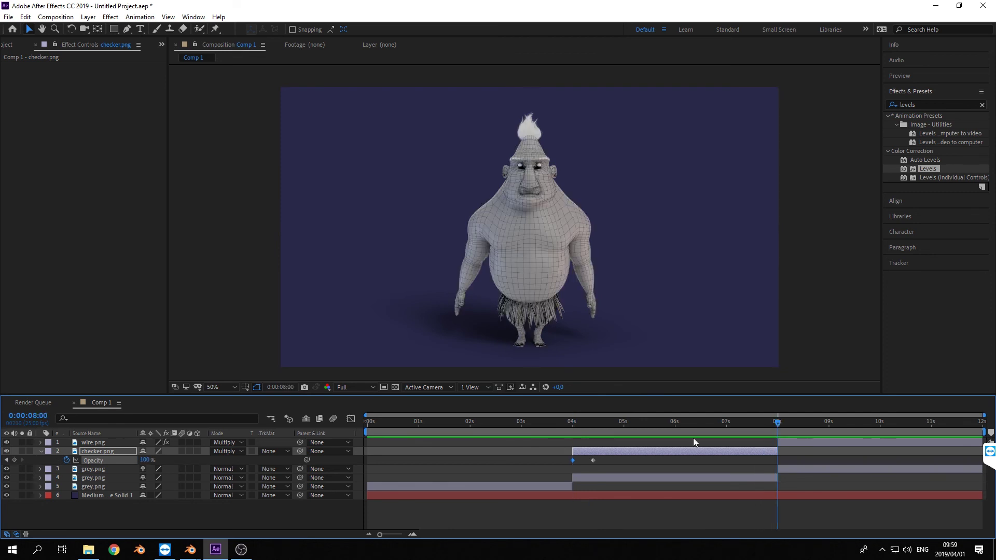
{"action": "left_click_drag", "start_coordinate": [144, 461], "coordinate": [1, 462]}
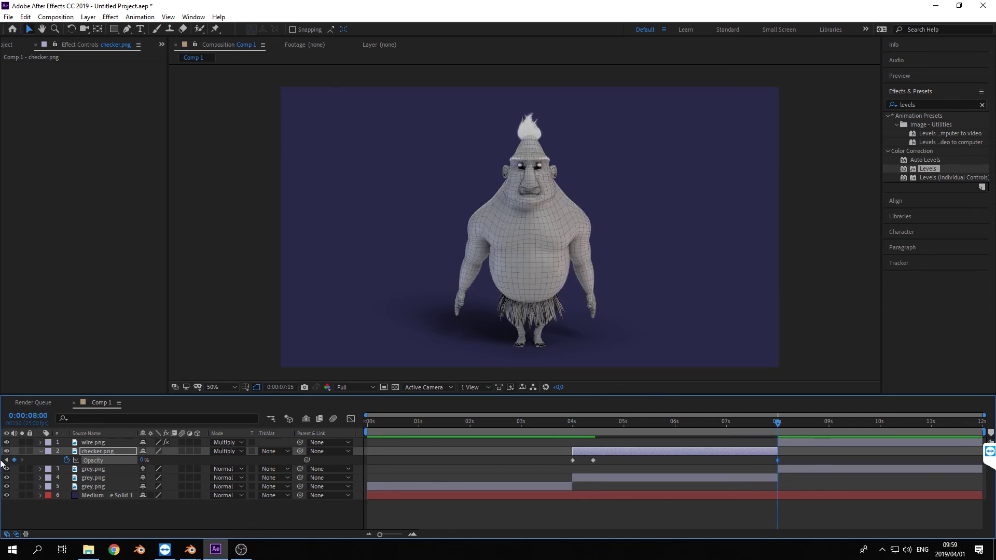
{"action": "key", "text": "shift+Page_Up"}
{"action": "left_click_drag", "start_coordinate": [143, 461], "coordinate": [403, 448]}
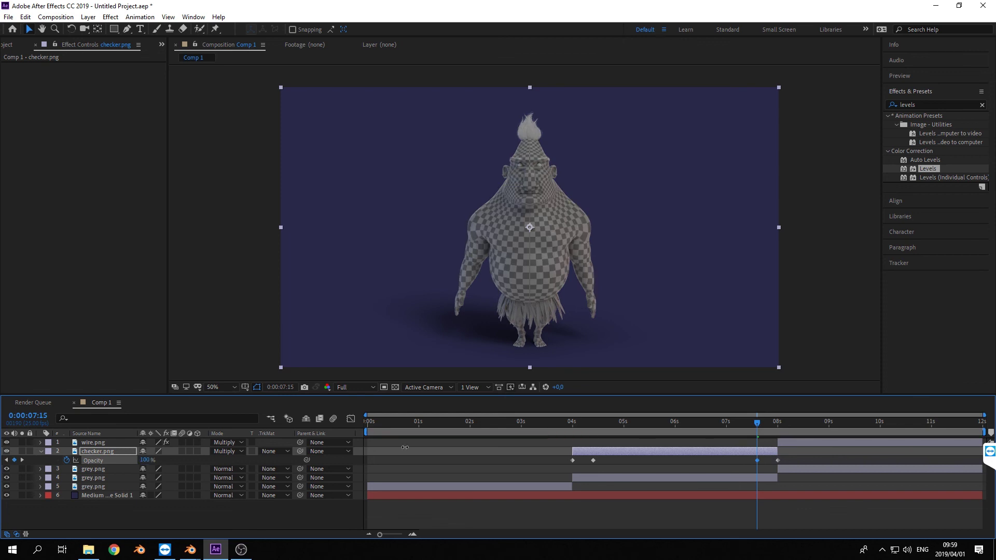
Fade in the wire.png layer with opacity keyframes of 0% at 0:00:08:00 and 100% at 0:00:08:10.
{"action": "left_click_drag", "start_coordinate": [757, 422], "coordinate": [787, 421]}
{"action": "left_click", "coordinate": [804, 441]}
{"action": "key", "text": "i"}
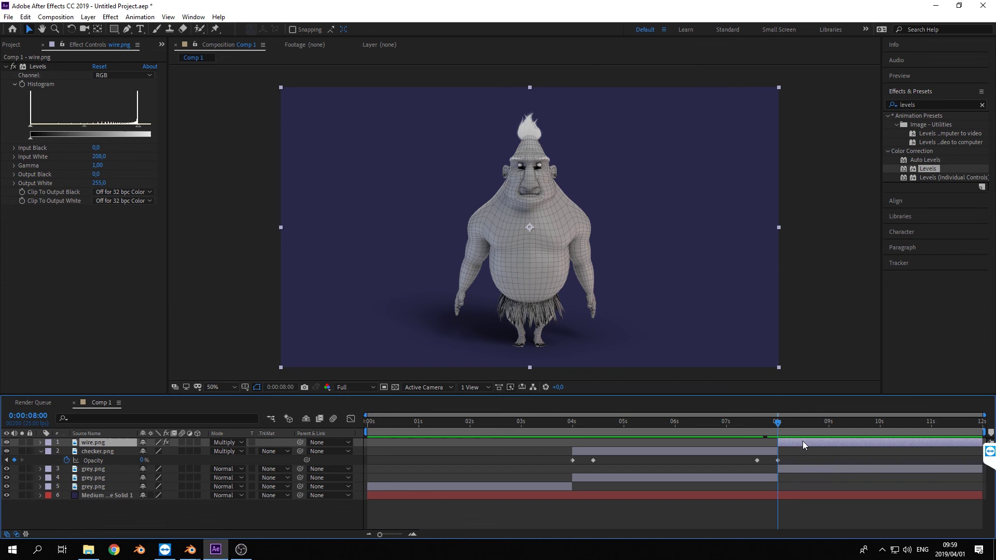
{"action": "key", "text": "r"}
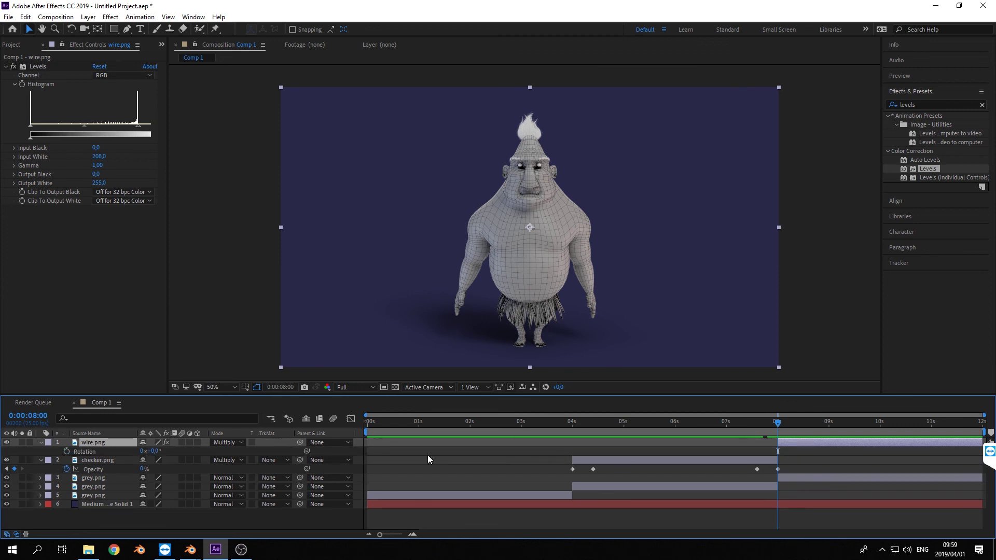
{"action": "key", "text": "t"}
{"action": "left_click_drag", "start_coordinate": [148, 449], "coordinate": [51, 455]}
{"action": "key", "text": "shift+Page_Down"}
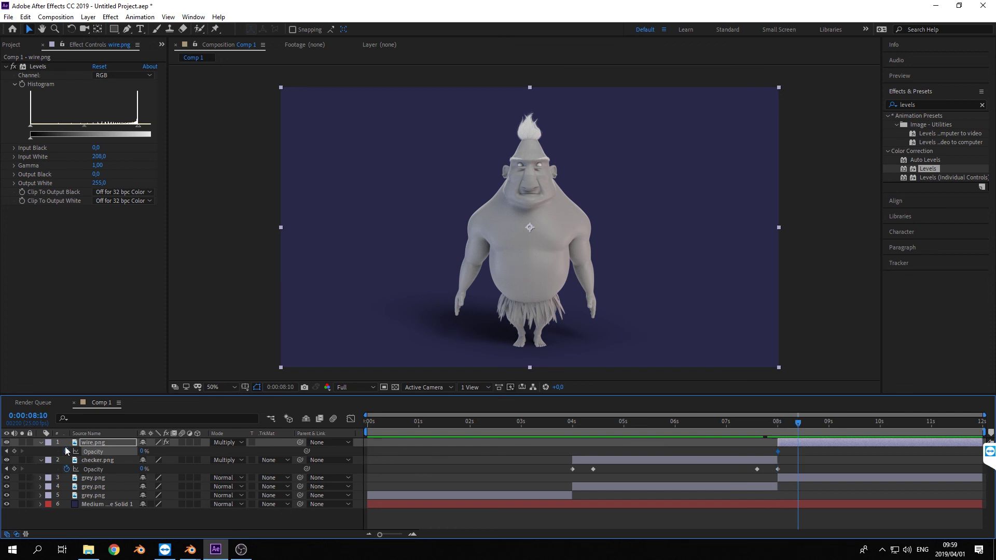
{"action": "left_click", "coordinate": [145, 453]}
{"action": "type", "text": "100"}
{"action": "key", "text": "Return"}
Fade out the wire.png layer with opacity keyframes of 100% ten frames before the end and 0% at 0:00:11:24.
{"action": "key", "text": "space"}
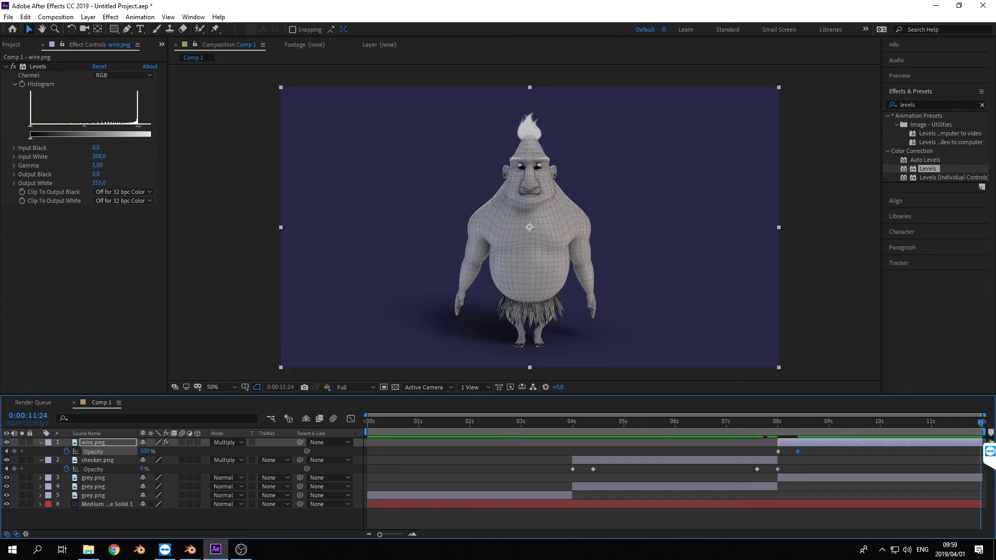
{"action": "key", "text": "shift+Page_Up"}
{"action": "key", "text": "shift+Page_Down"}
{"action": "left_click_drag", "start_coordinate": [146, 451], "coordinate": [2, 472]}
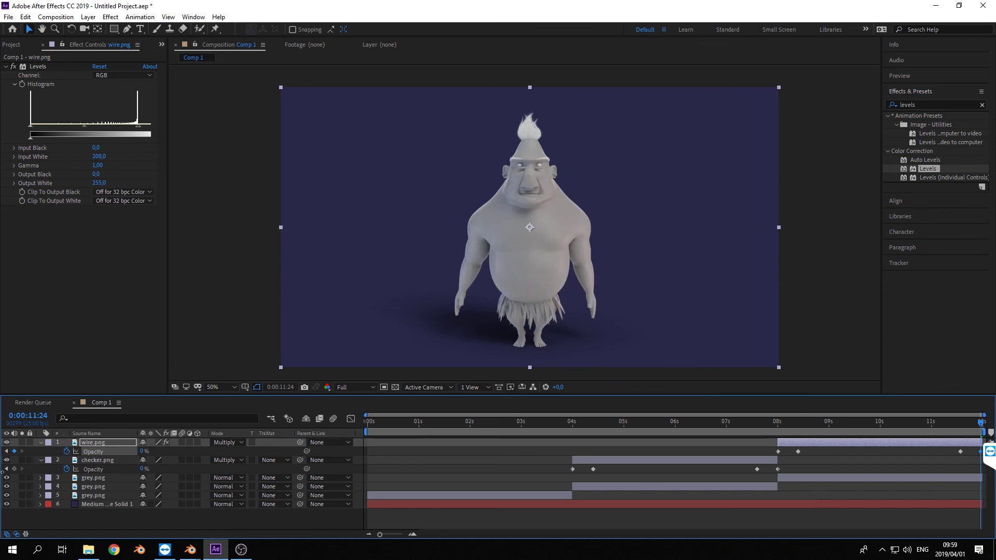
Preview the composition from the start and scrub through the first two seconds of the grey section.
{"action": "left_click", "coordinate": [371, 423]}
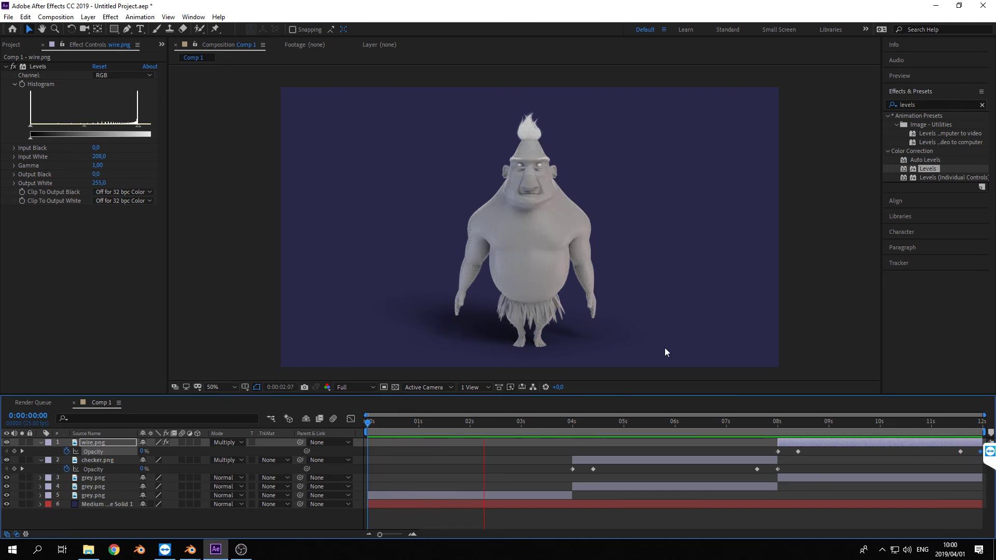
{"action": "left_click_drag", "start_coordinate": [424, 427], "coordinate": [468, 429]}
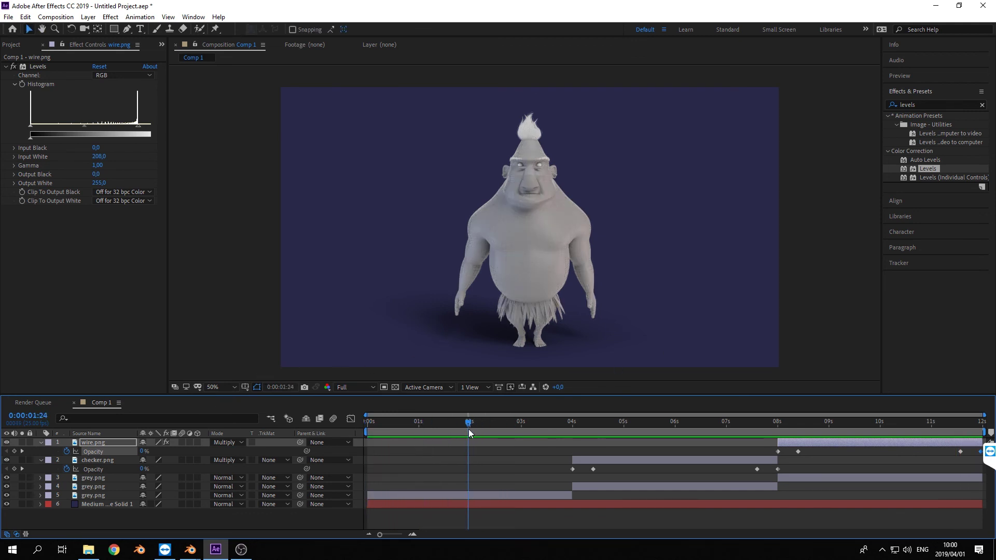